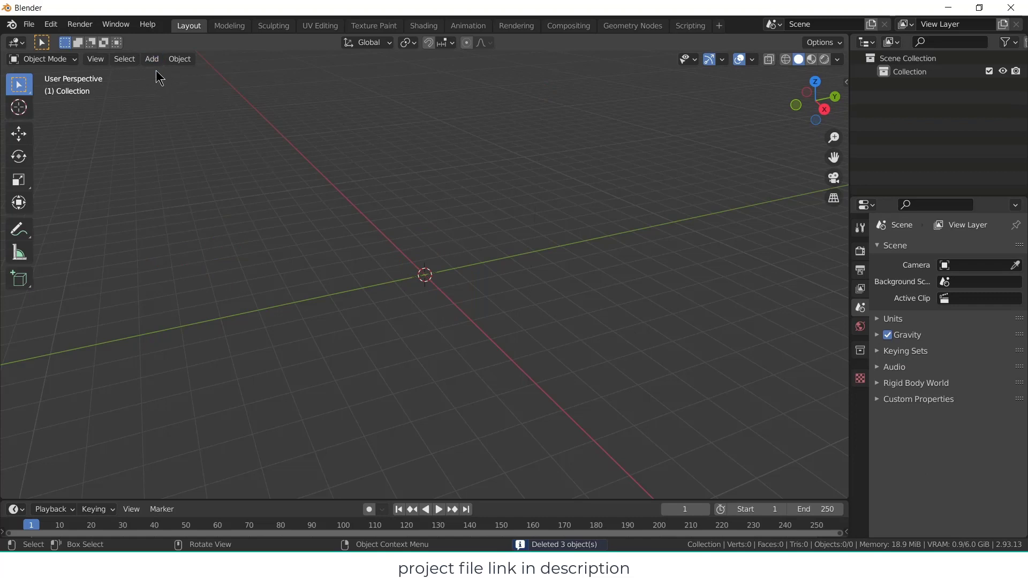
- Add an external spur gear with GearGenMaster and open its creation settings
left_click(153, 62)
mouse_move(171, 75)
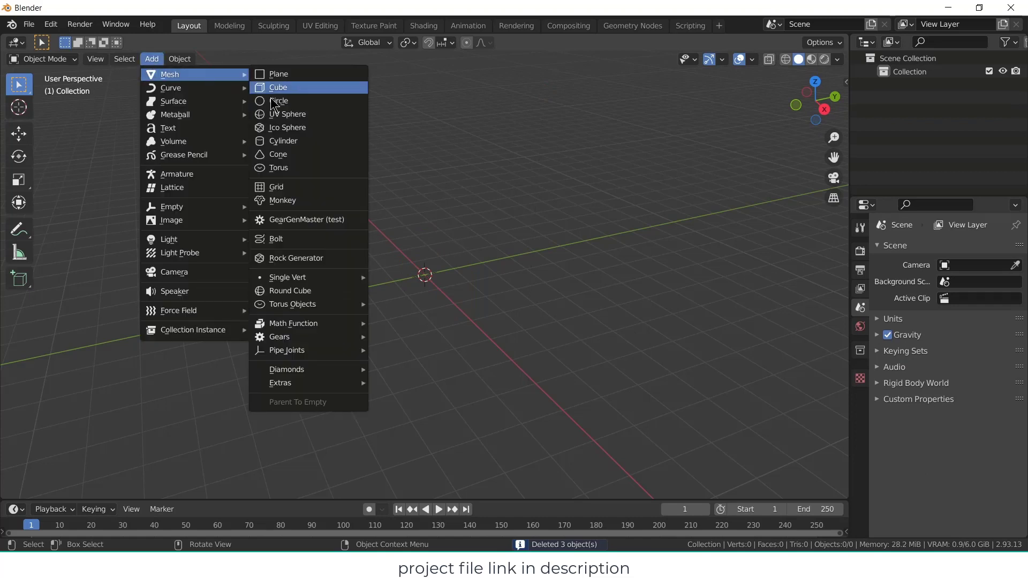
left_click(310, 220)
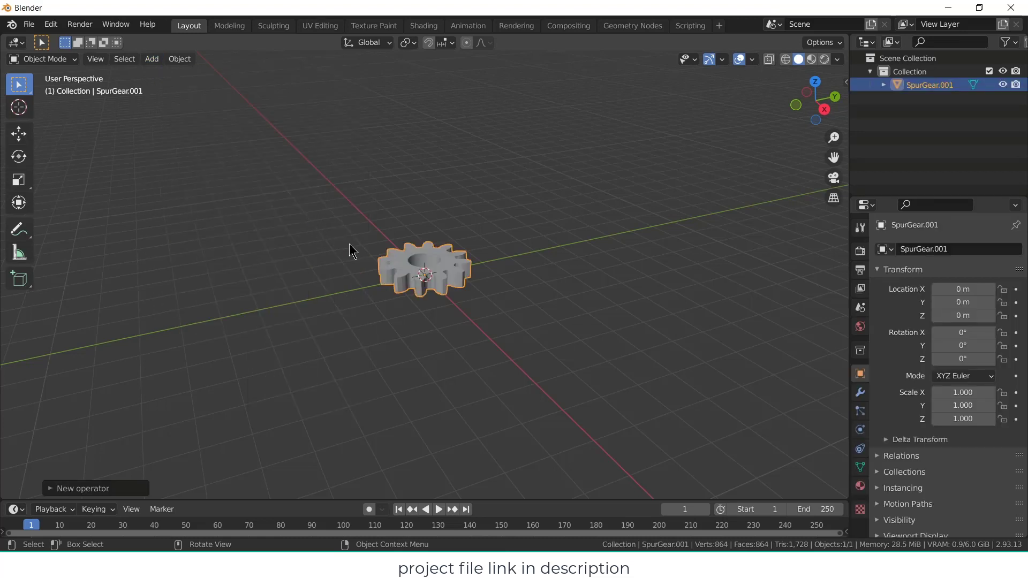
left_click(107, 489)
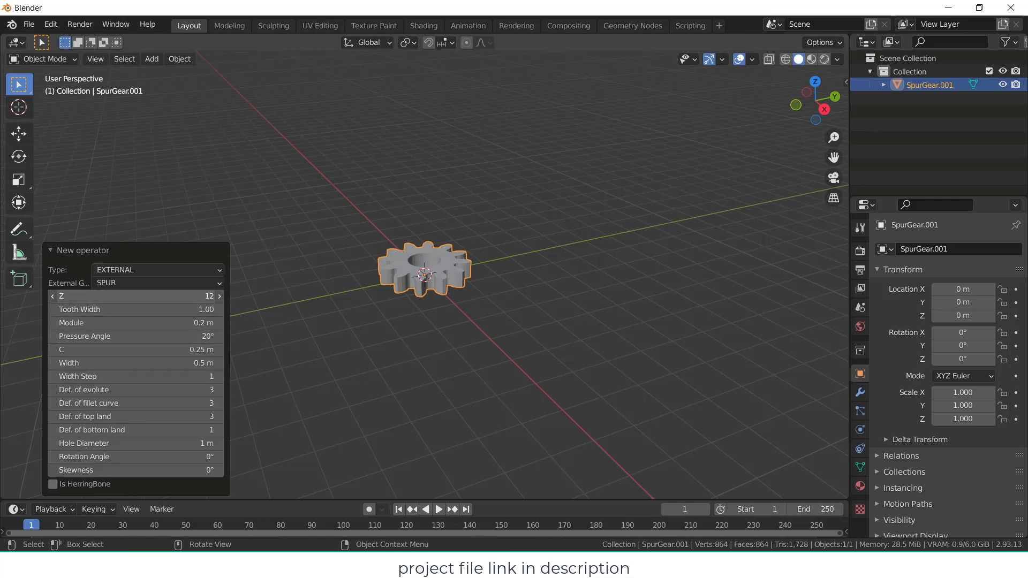
- Set the gear's hole diameter to 0.3 m and its tooth count Z to 12
mouse_move(134, 296)
left_mouse_down()
mouse_move(214, 297)
mouse_move(107, 296)
mouse_move(134, 296)
left_mouse_up()
left_click(193, 297)
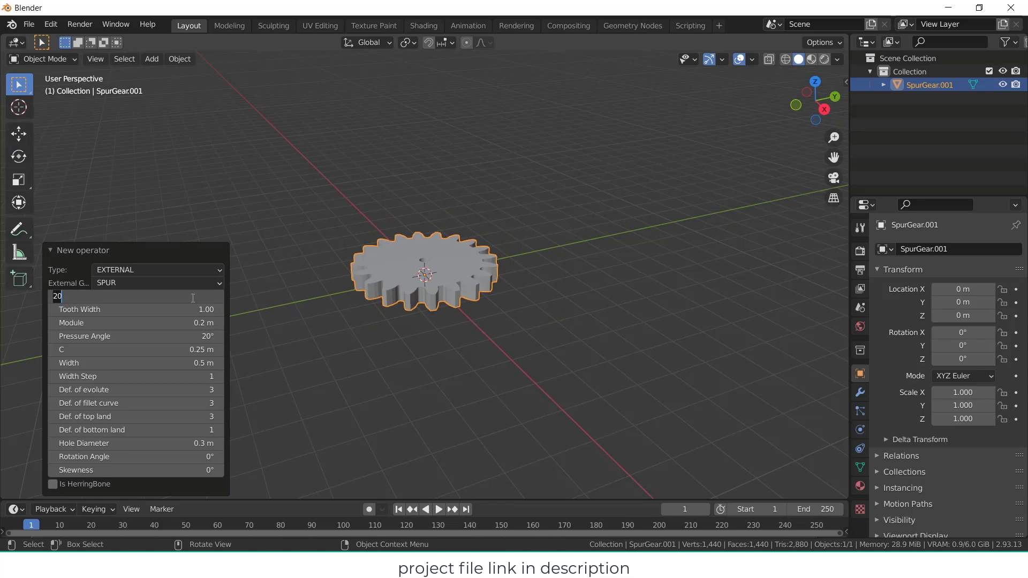
type("12")
key("Return")
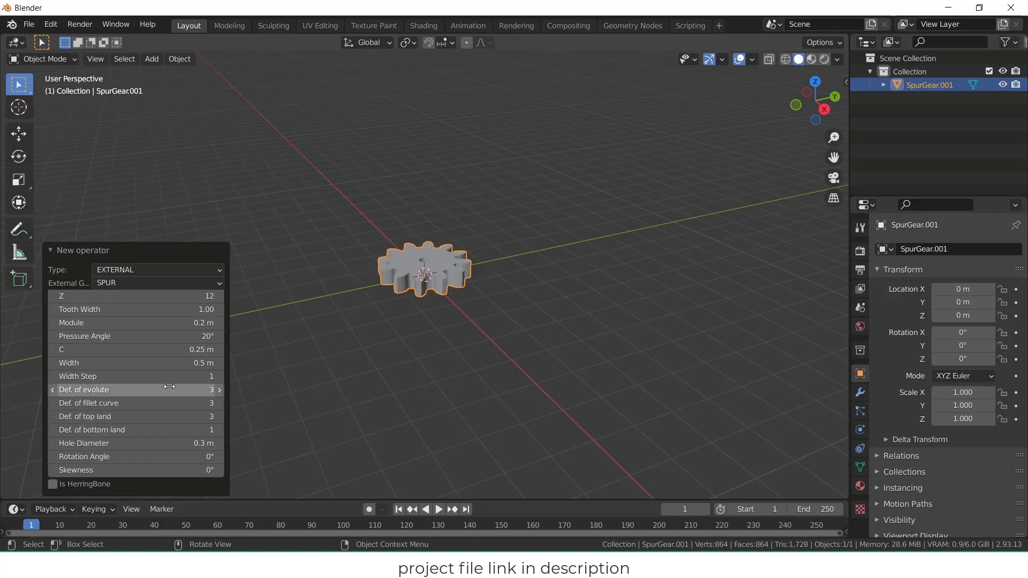
- Set the spur gear's width to 5 m
left_click_drag(155, 363, 191, 362)
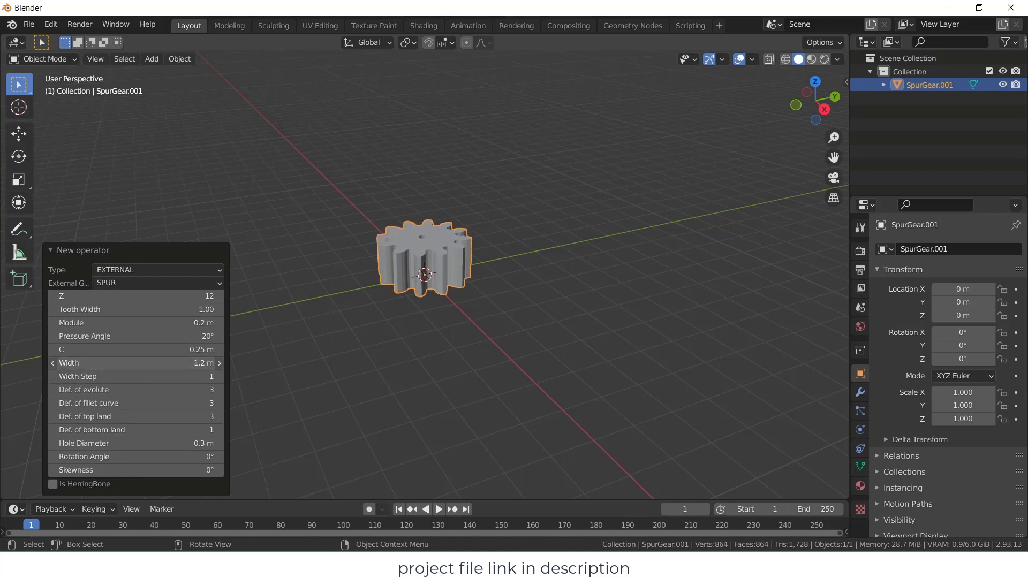
left_click_drag(193, 363, 369, 362)
left_click(147, 364)
type("5")
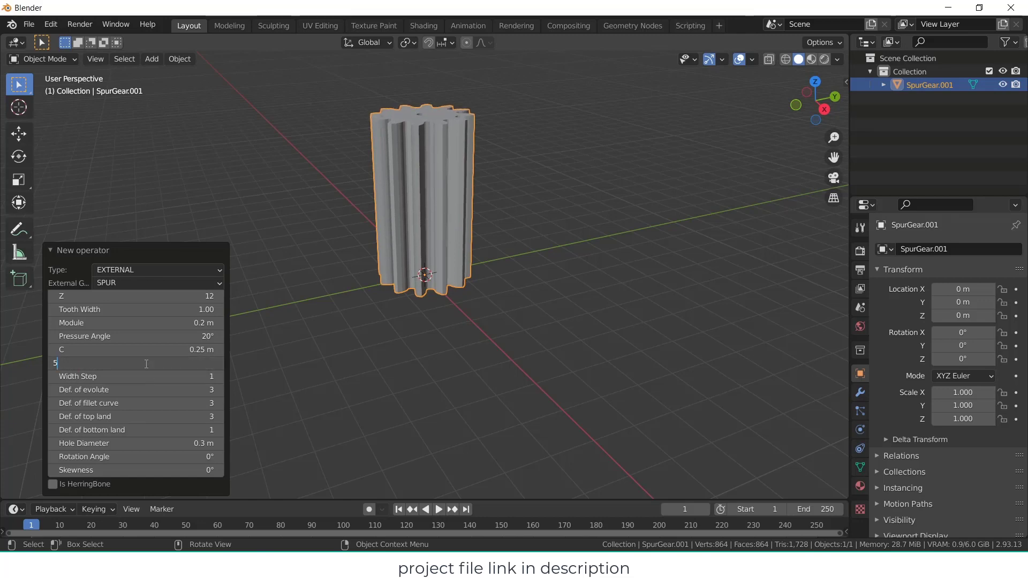
key("Return")
- Set the gear's tooth count Z to 15 and enlarge its hole diameter to about 0.91 m
middle_click_drag(489, 280, 401, 268)
middle_click_drag(473, 318, 365, 293)
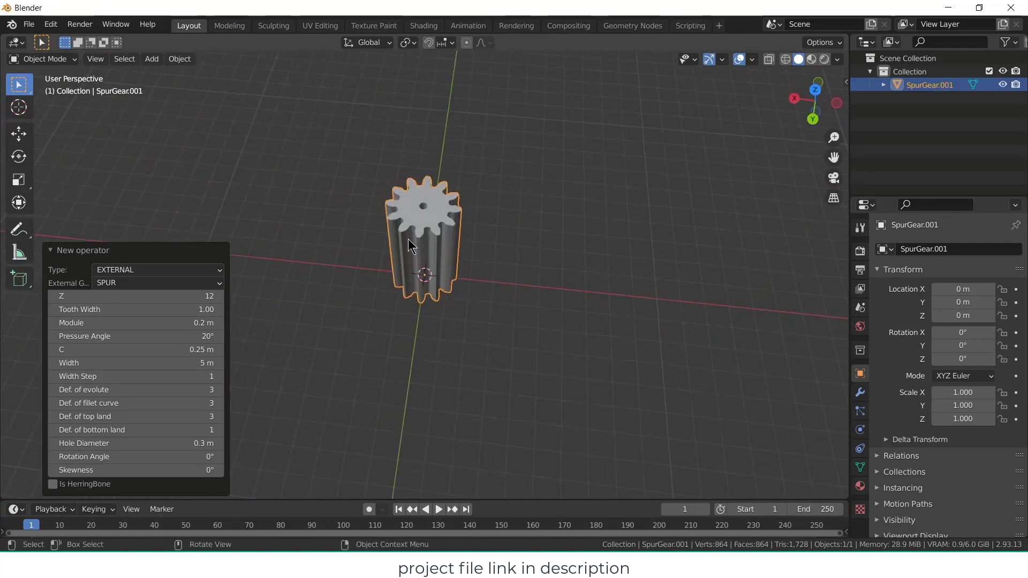
left_click(207, 296)
type("15")
key("Return")
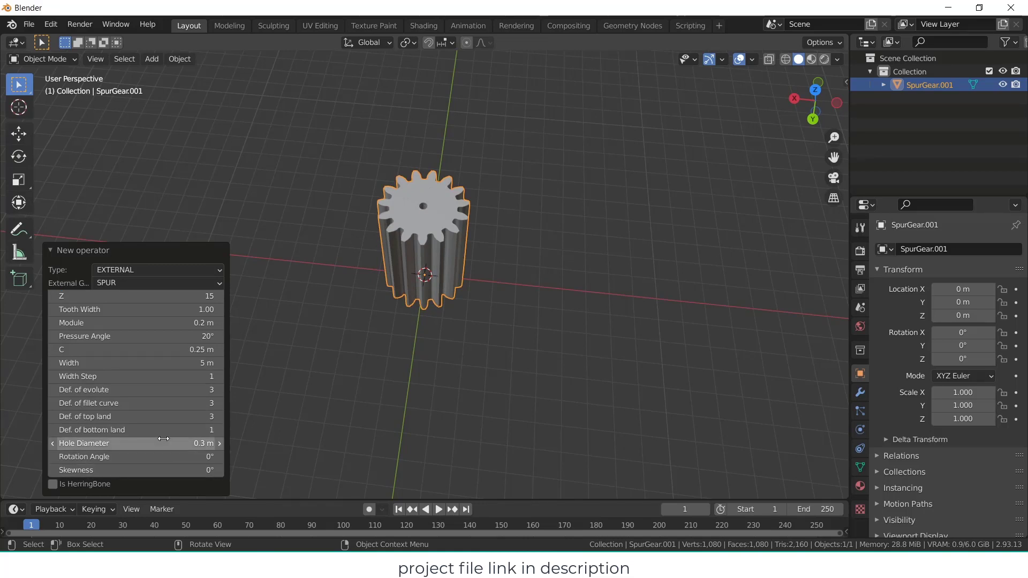
left_click_drag(163, 438, 201, 439)
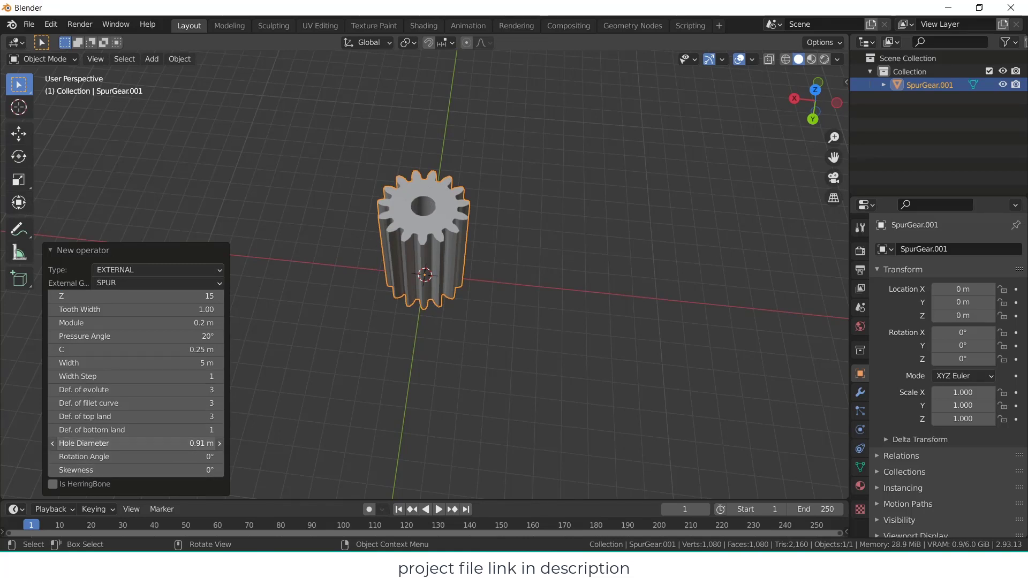
- Rotate the gear 90° about the global Y axis so it lies along X
left_click(380, 376)
left_click(433, 225)
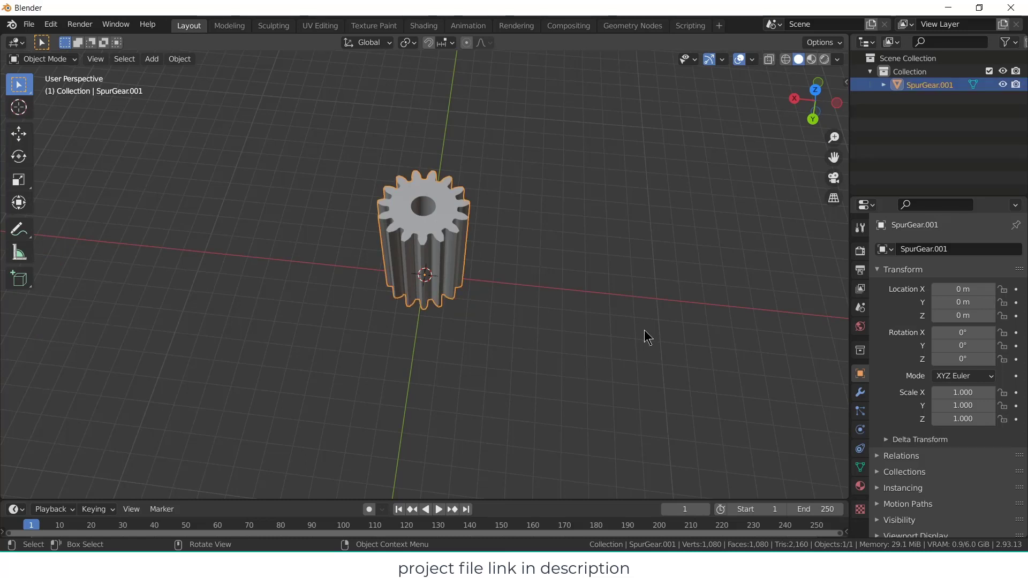
key("r")
key("y")
key("9")
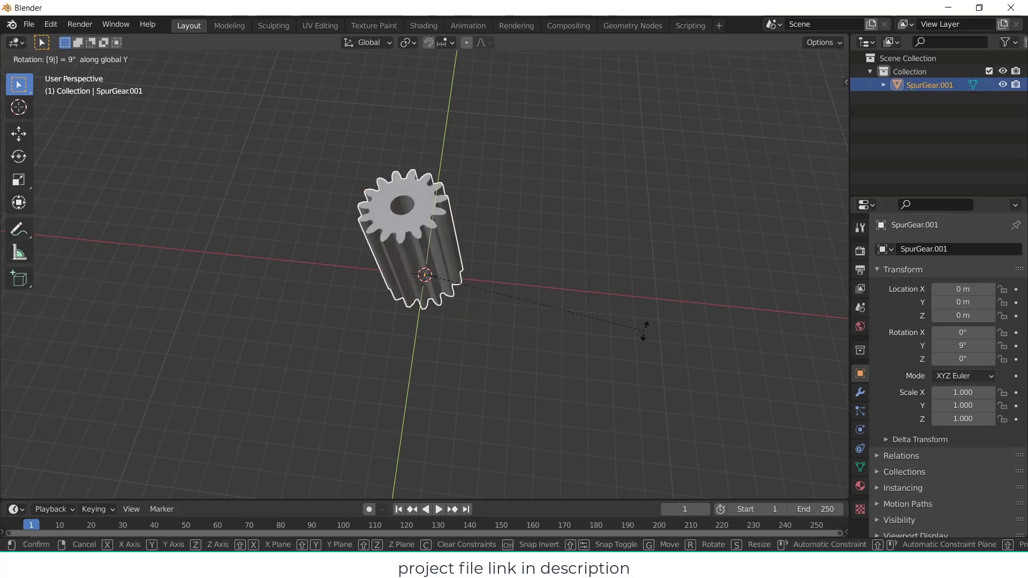
key("0")
key("Return")
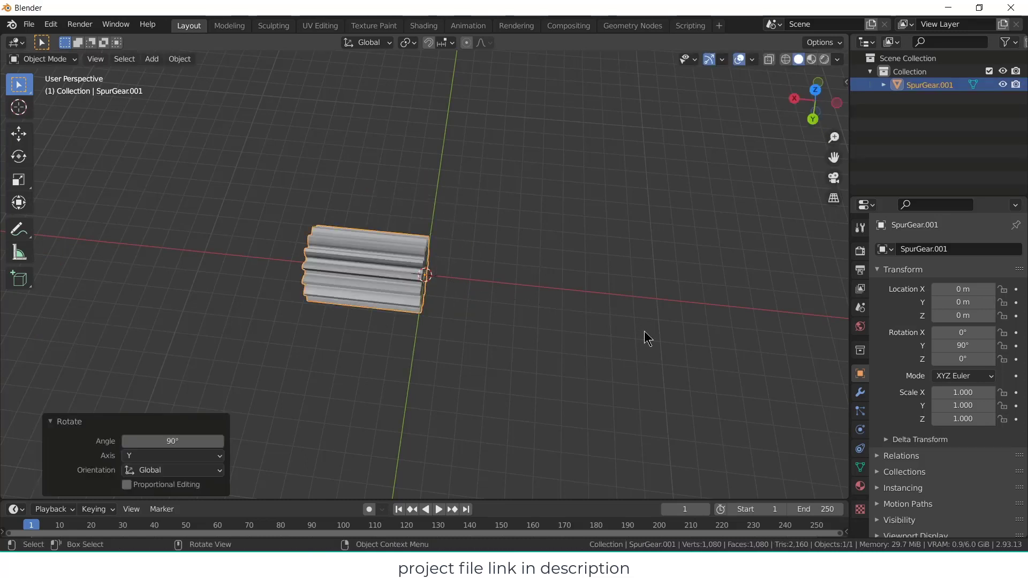
left_click(394, 250)
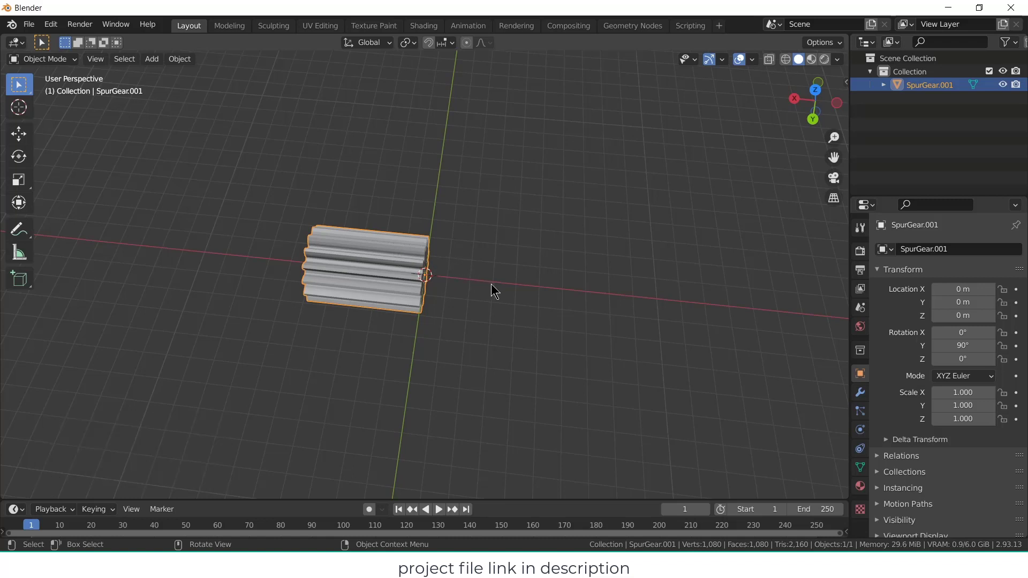
key("g")
key("y")
key("x")
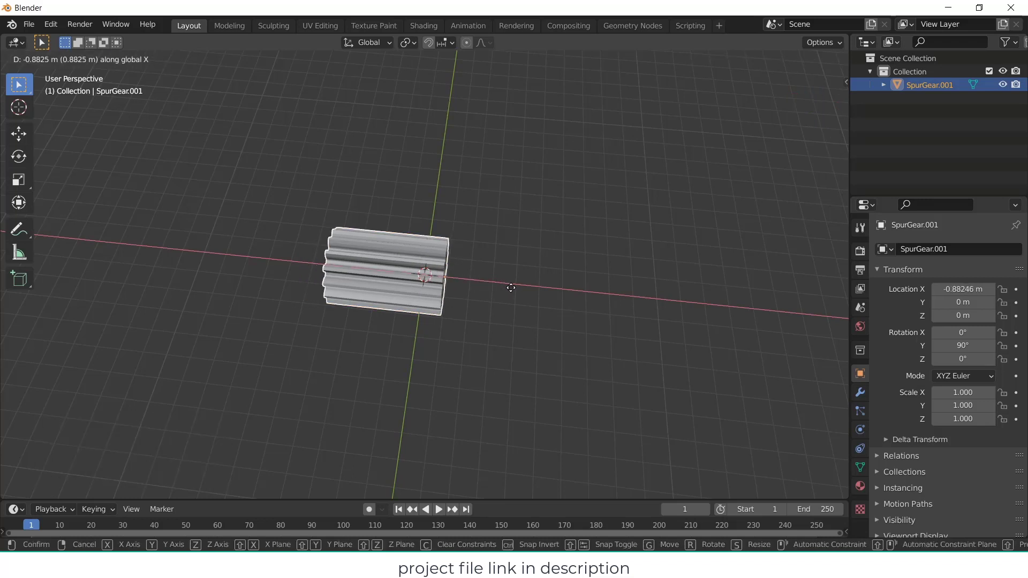
type("-(.1")
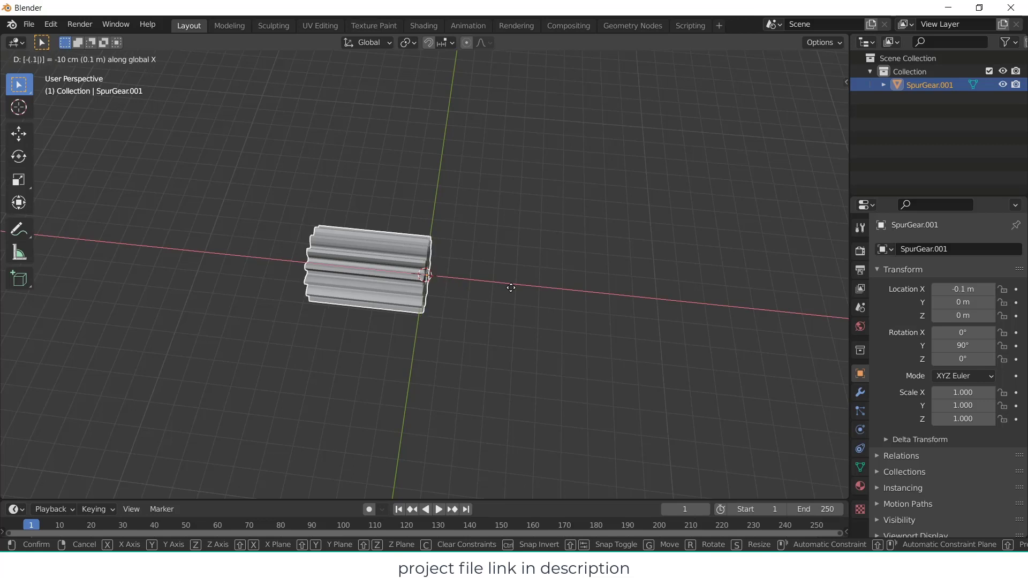
key("Escape")
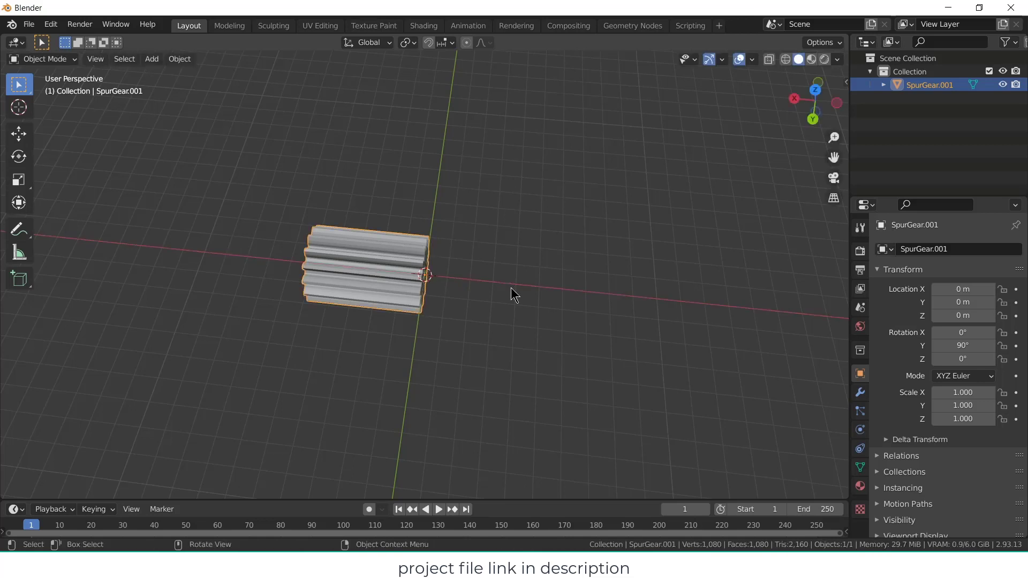
- Move the gear -1 m along the global X axis
type("gx")
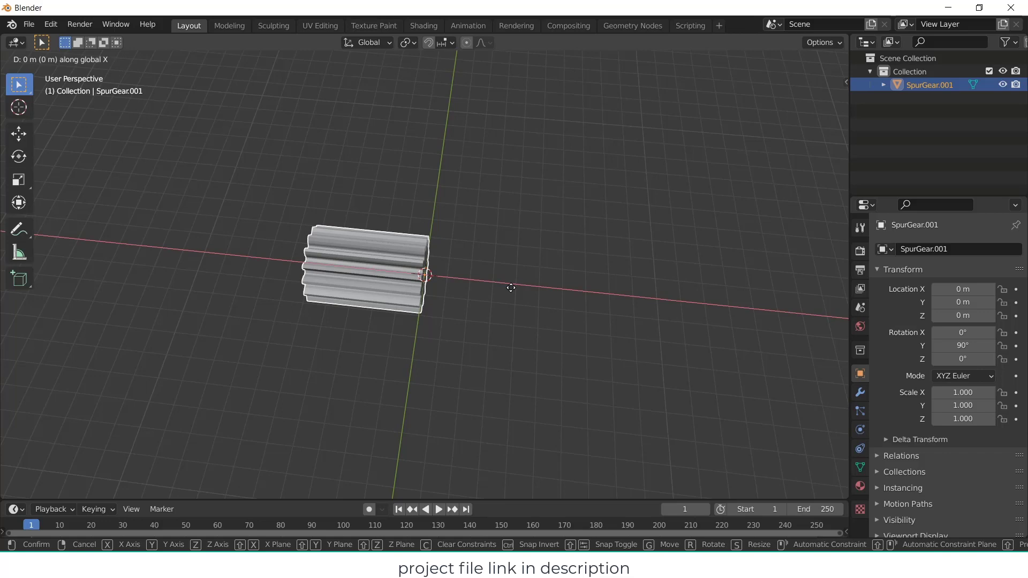
type("-1")
key("Return")
left_click(511, 288)
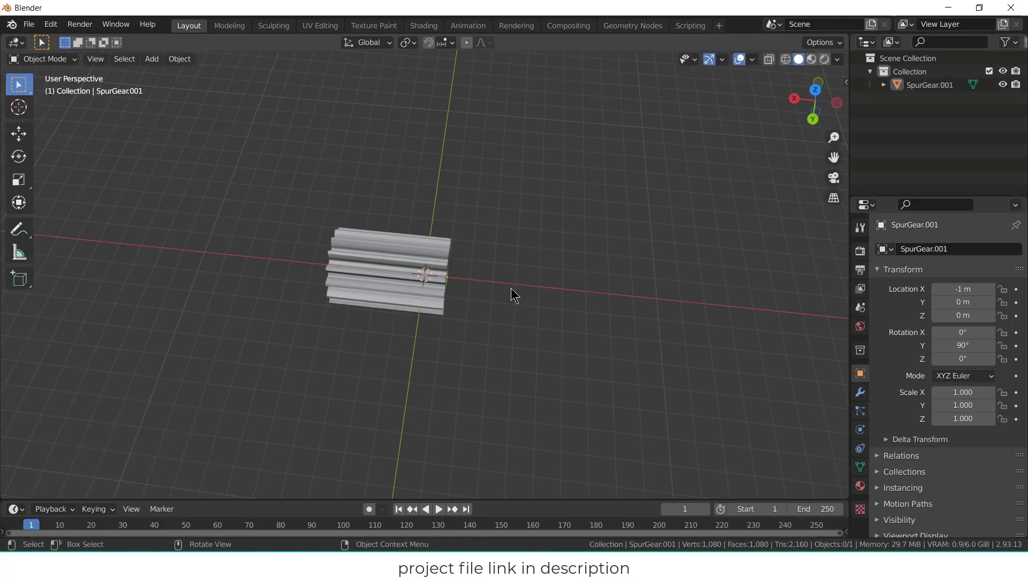
- Add a second GearGenMaster spur gear meshing with the existing gear, with that gear selected
left_click(427, 271)
mouse_move(461, 278)
middle_mouse_down()
mouse_move(522, 310)
mouse_move(449, 287)
middle_mouse_up()
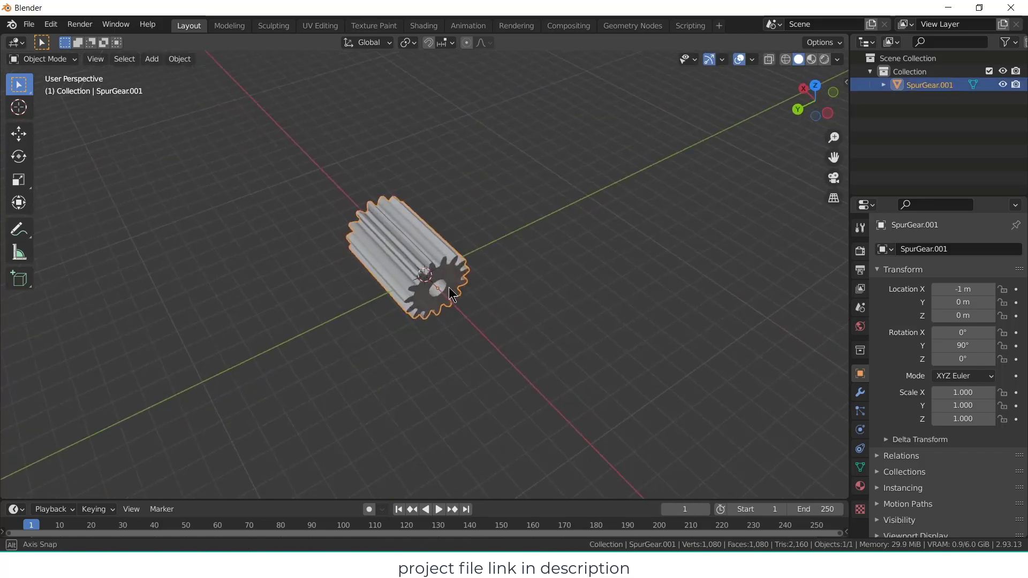
left_click(151, 59)
mouse_move(159, 73)
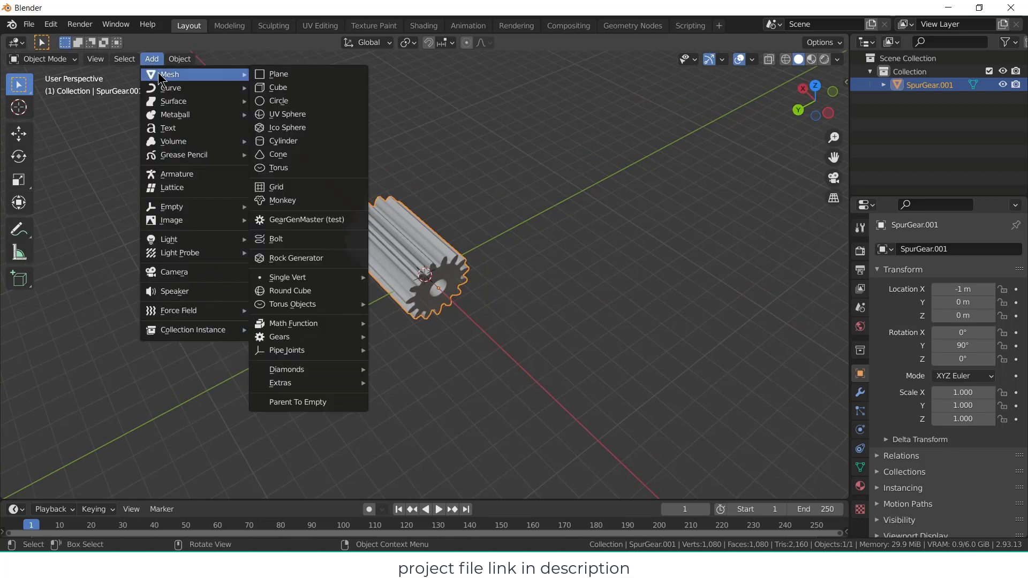
left_click(300, 220)
middle_click_drag(301, 220, 166, 338)
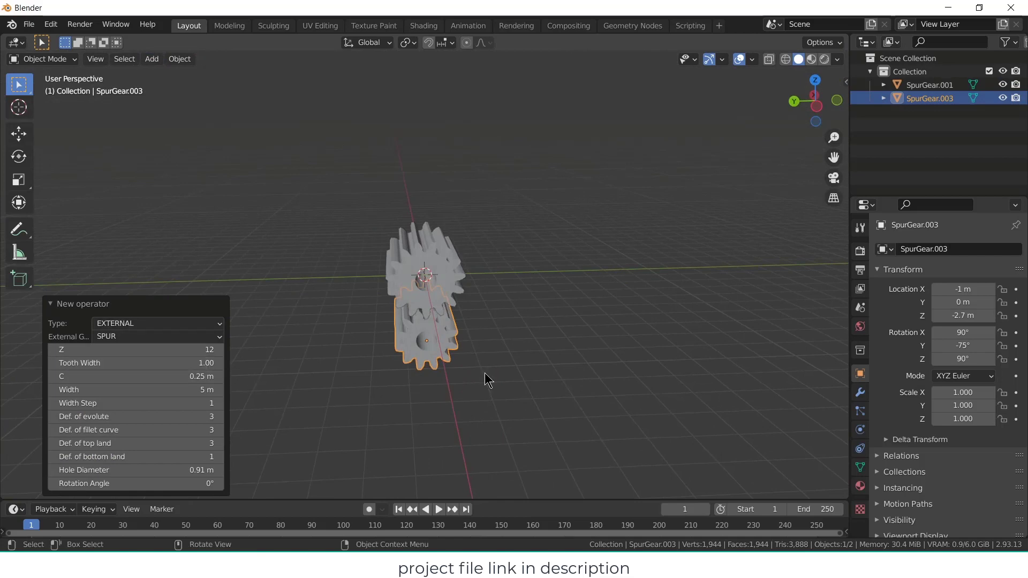
- Increase the second gear's tooth count Z to 15 and deselect the gear
middle_click_drag(484, 379, 504, 335)
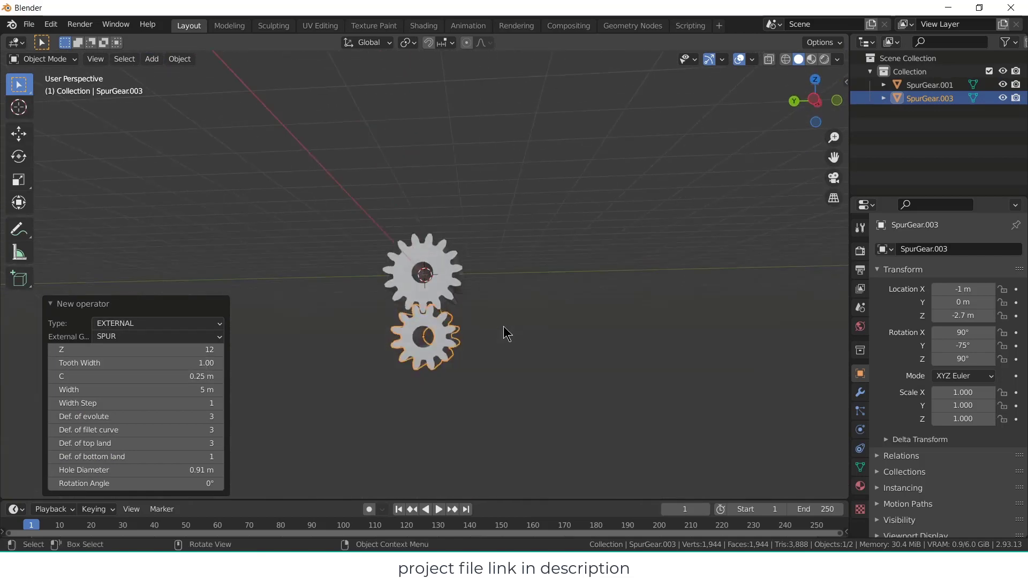
left_click(220, 350)
left_click(219, 350)
left_click(220, 349)
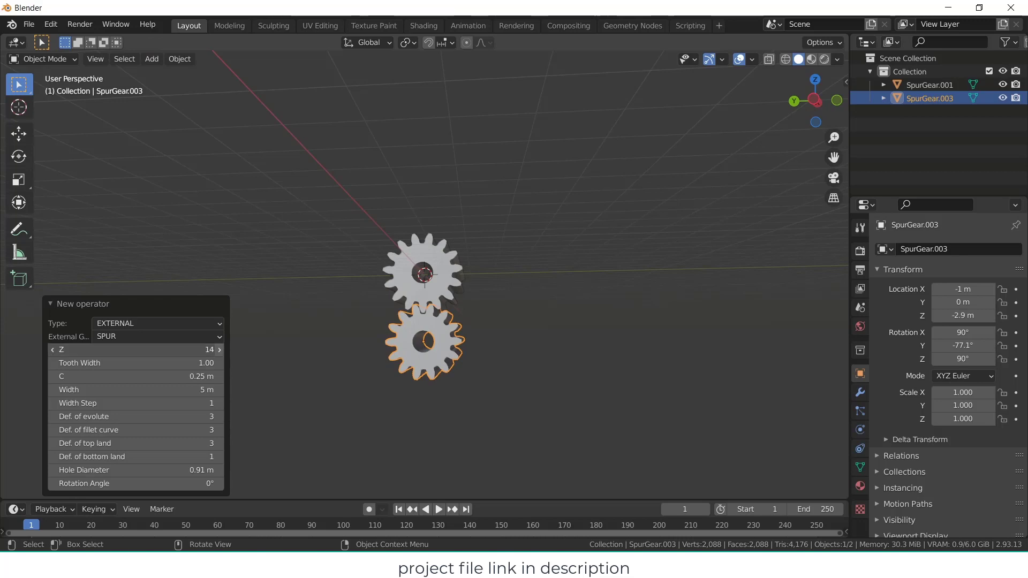
left_click(690, 375)
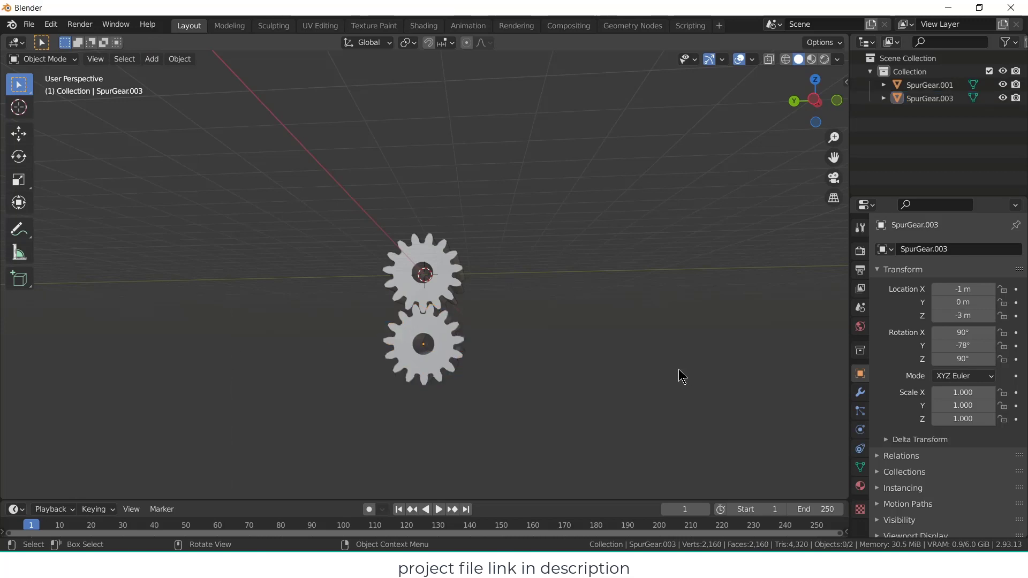
- Set the pivot point to the 3D cursor and rotate the second gear 90° about the global X axis
middle_click_drag(679, 375, 582, 400)
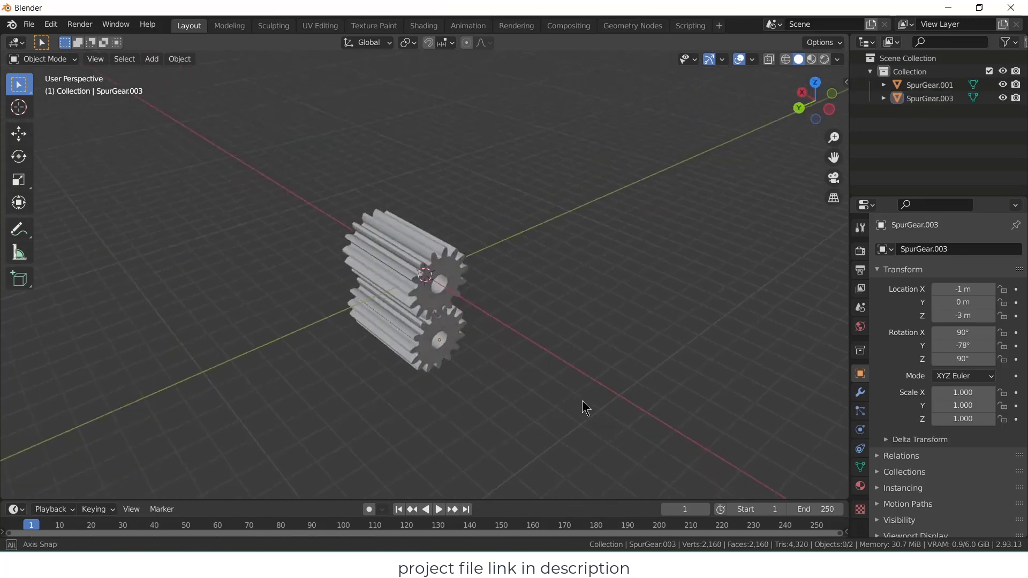
left_click(447, 342)
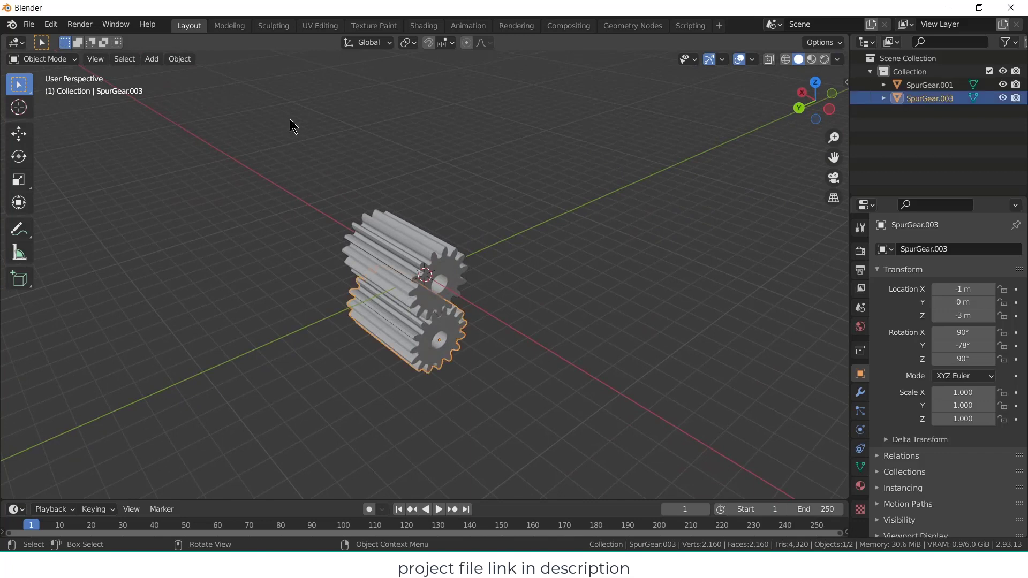
left_click(412, 43)
left_click(422, 75)
key("r")
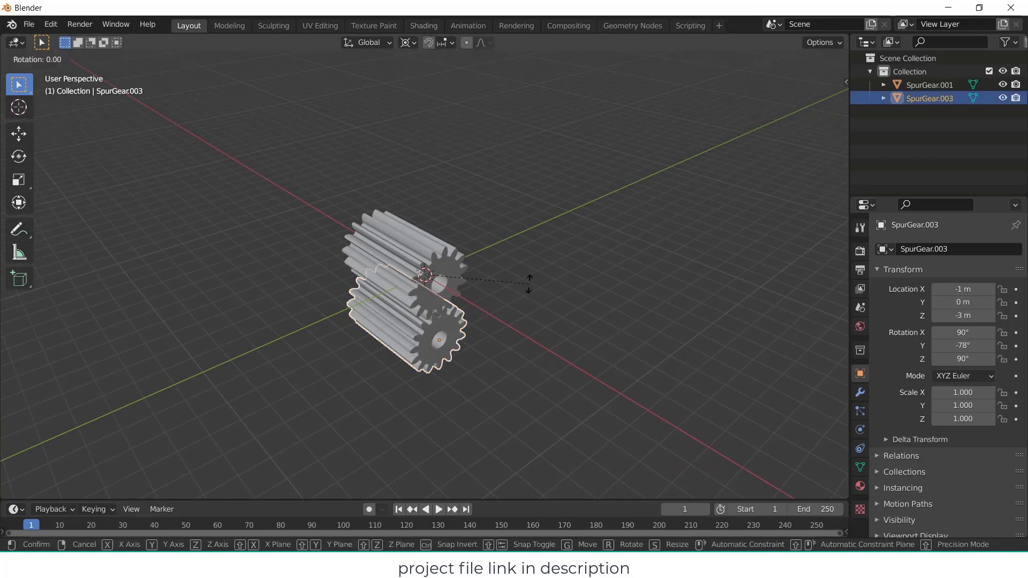
key("x")
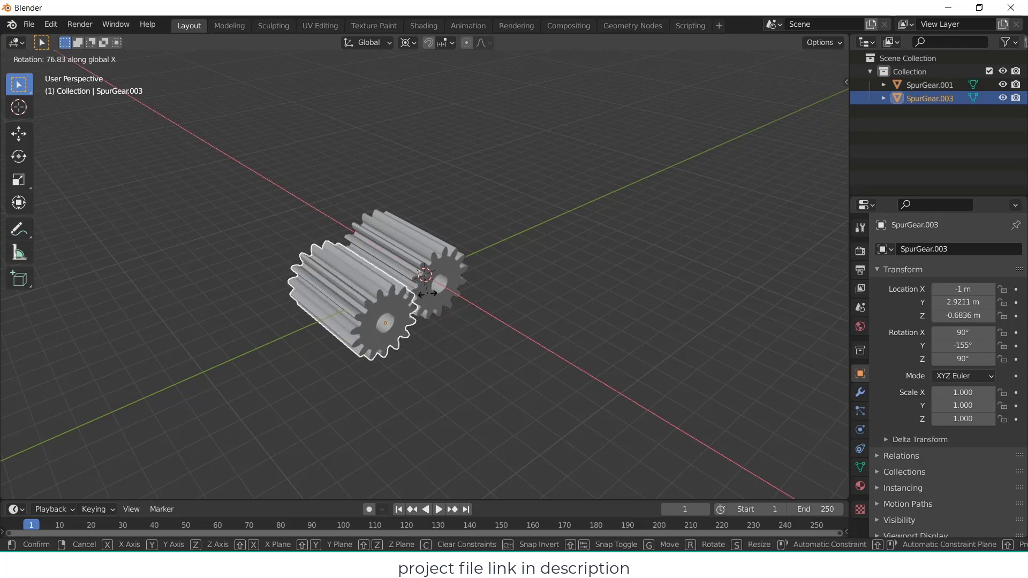
type("90")
key("Return")
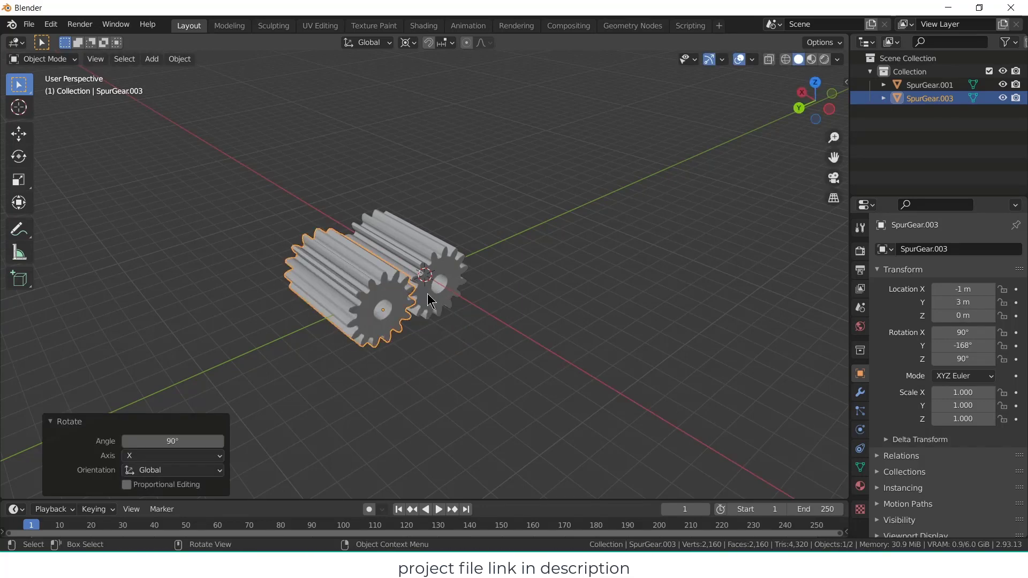
- In top view, shift the second gear along the negative X axis and set its X location to -4 m
left_click(518, 337)
left_click(332, 294)
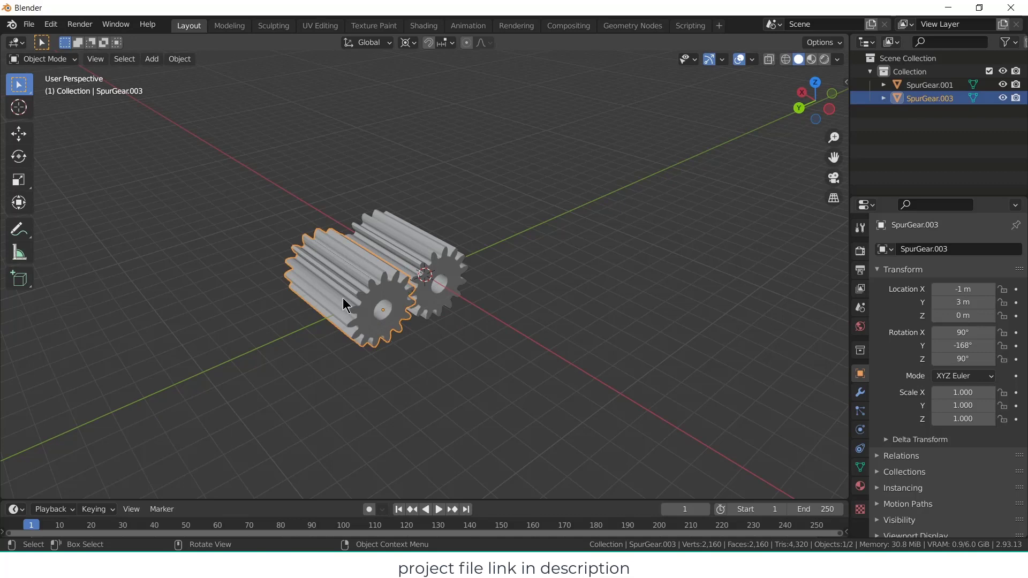
key("KP_7")
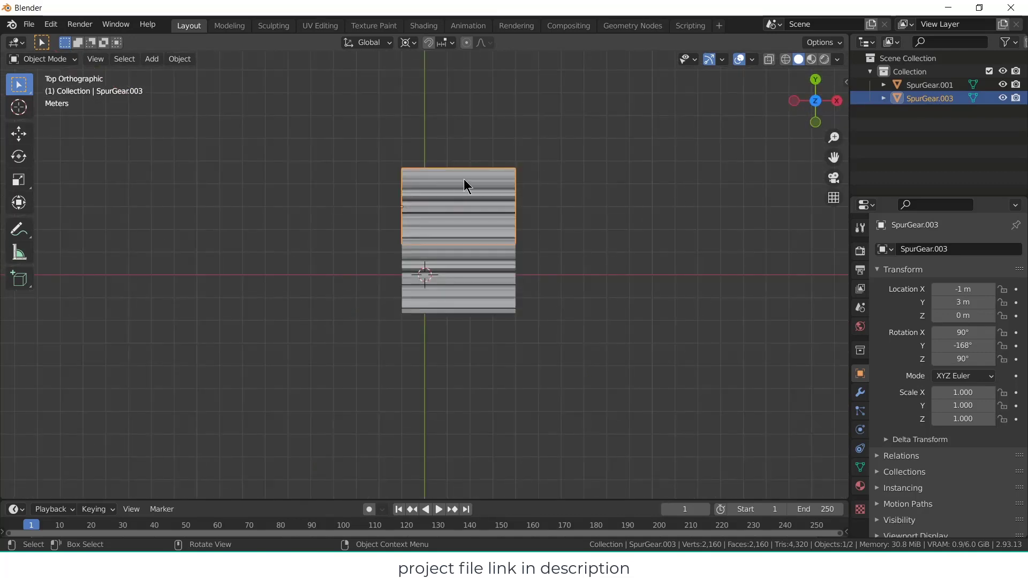
key("g")
key("x")
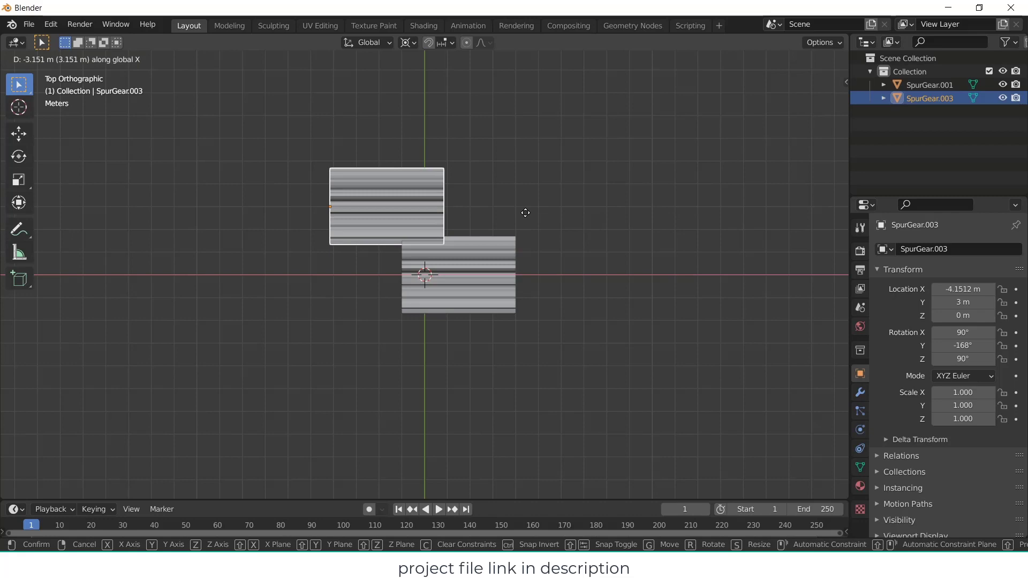
left_click(525, 213)
left_click(980, 288)
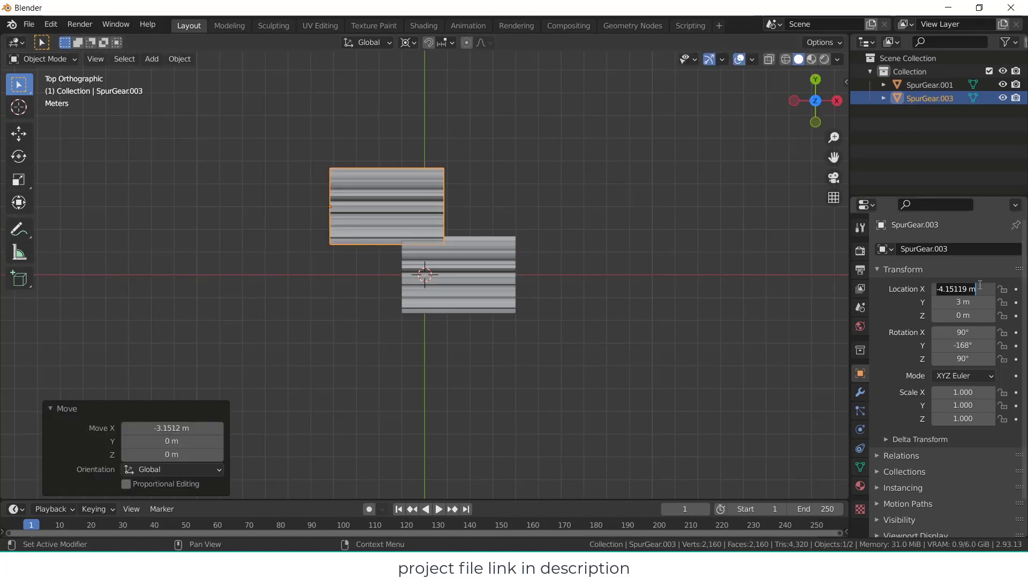
key("BackSpace")
key("BackSpace")
key("BackSpace")
key("BackSpace")
key("BackSpace")
key("BackSpace")
key("BackSpace")
key("BackSpace")
key("Return")
middle_click_drag(590, 260, 447, 153)
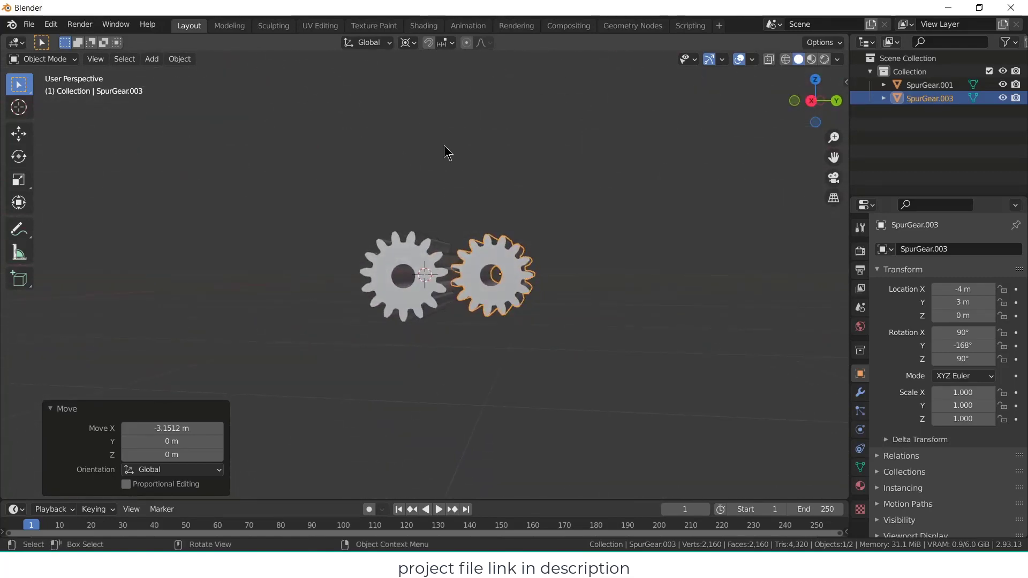
- In right view, set the transform pivot point to Individual Origins for the selected second gear
key("KP_1")
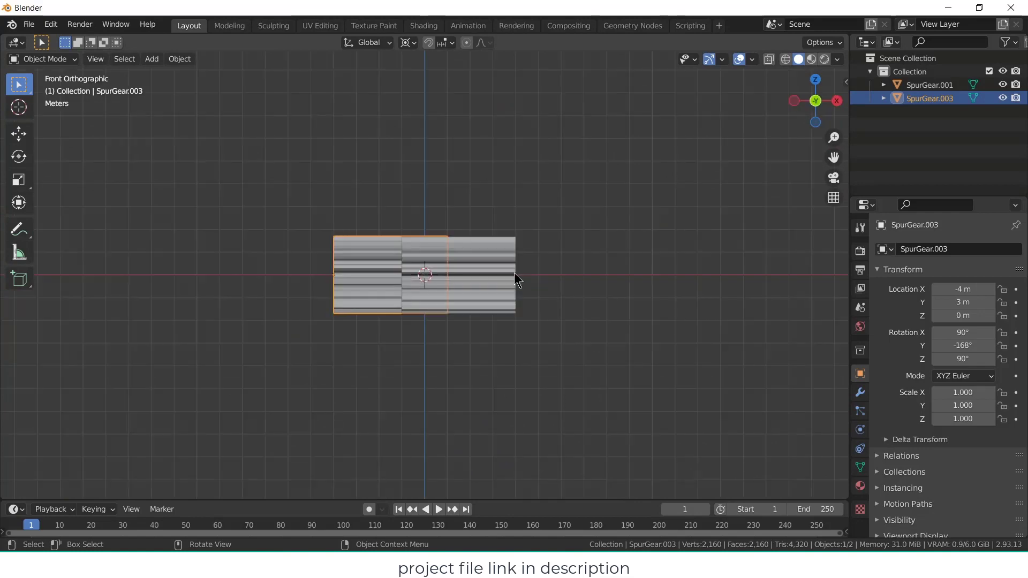
key("KP_3")
scroll(510, 284, "up", 6)
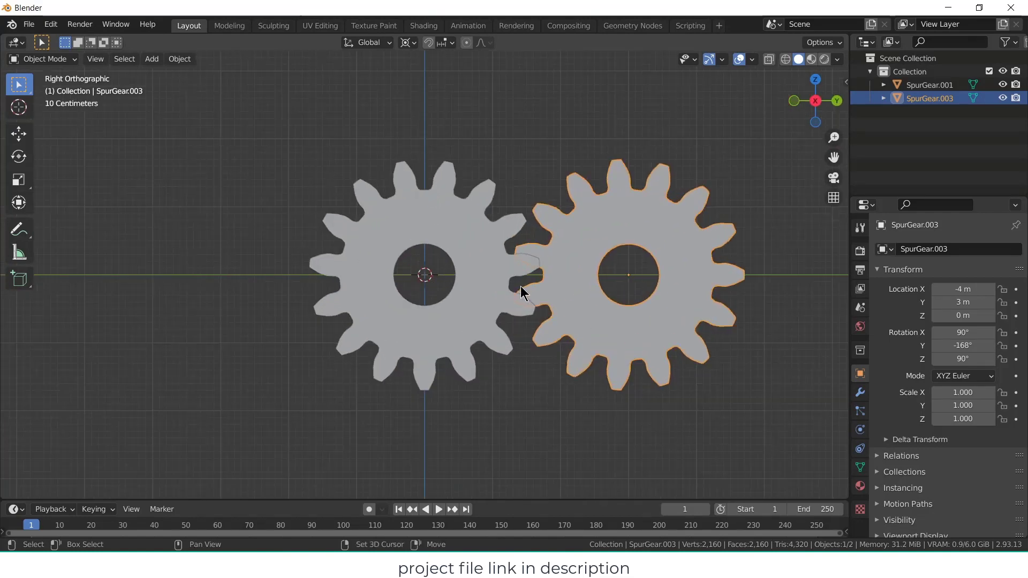
middle_click_drag(520, 286, 356, 270, "shift")
scroll(355, 270, "up", 4)
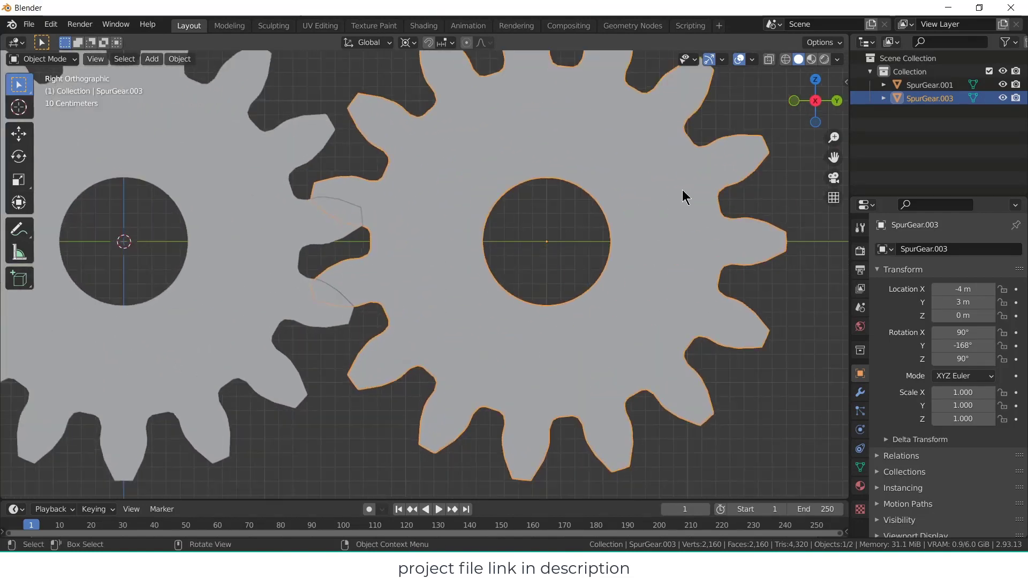
key("r")
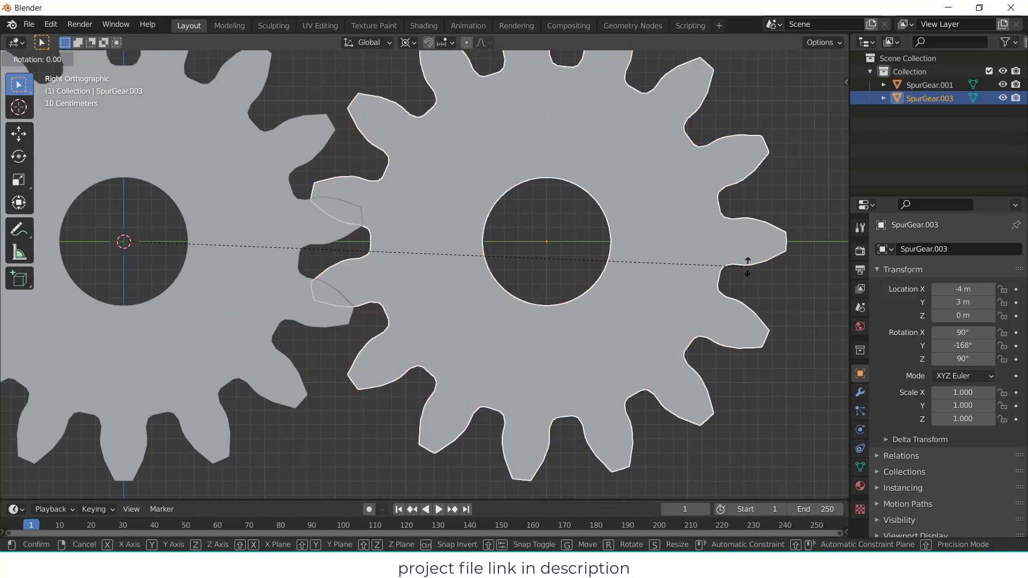
right_click(680, 291)
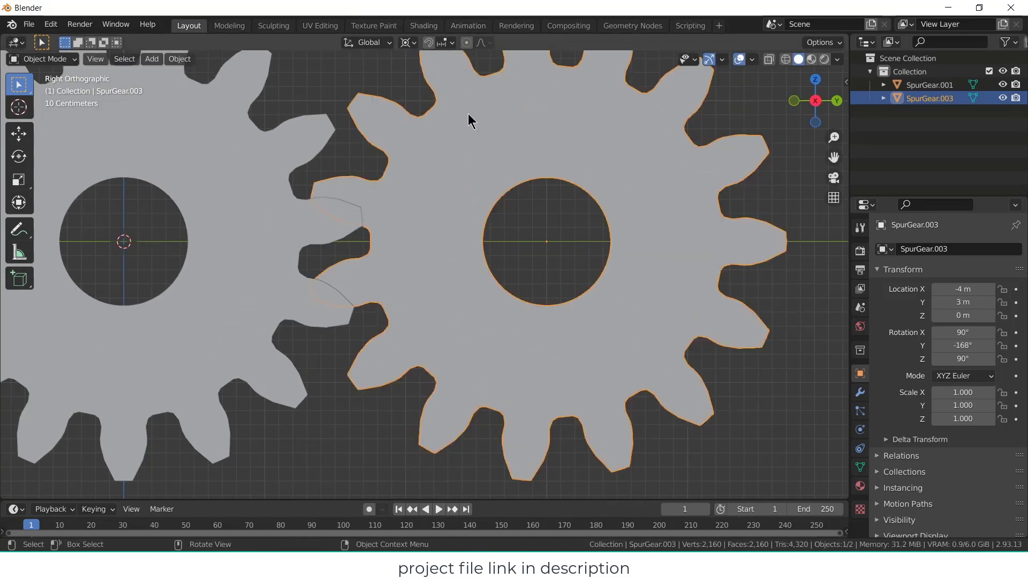
left_click(415, 42)
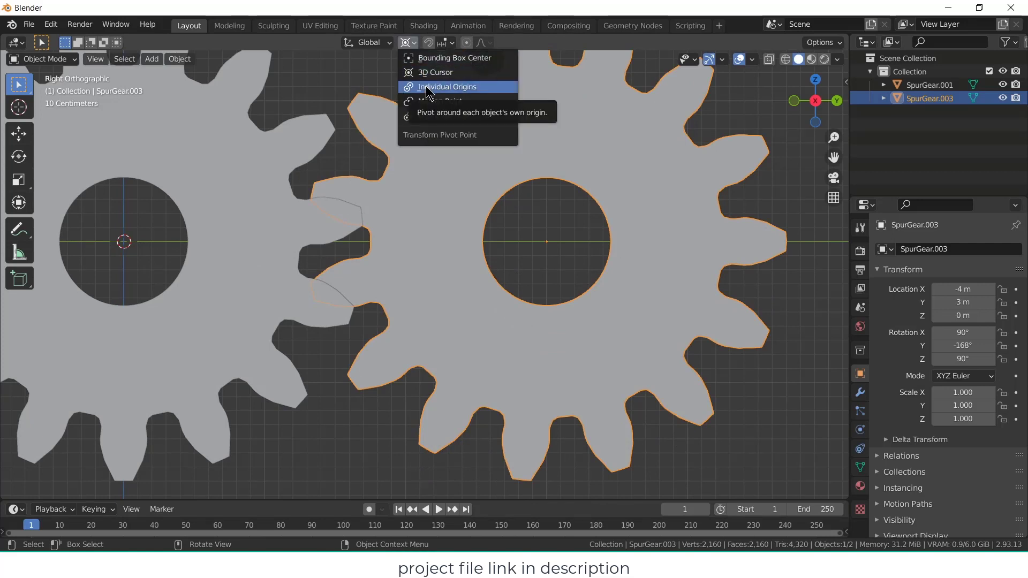
left_click(428, 87)
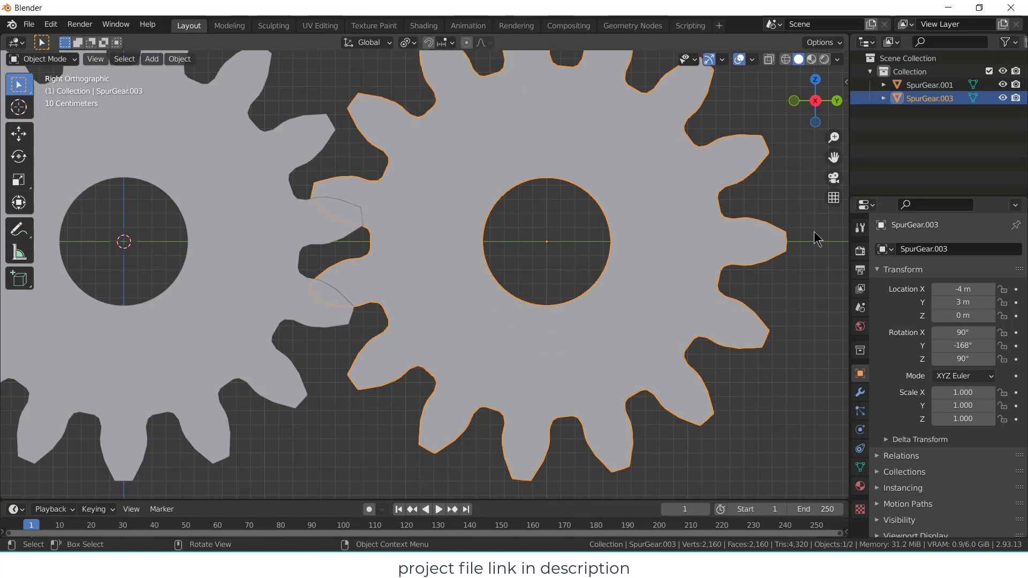
- Rotate the second gear about -6° around the global X axis so its teeth mesh with the first gear, and deselect it
key("r")
key("x")
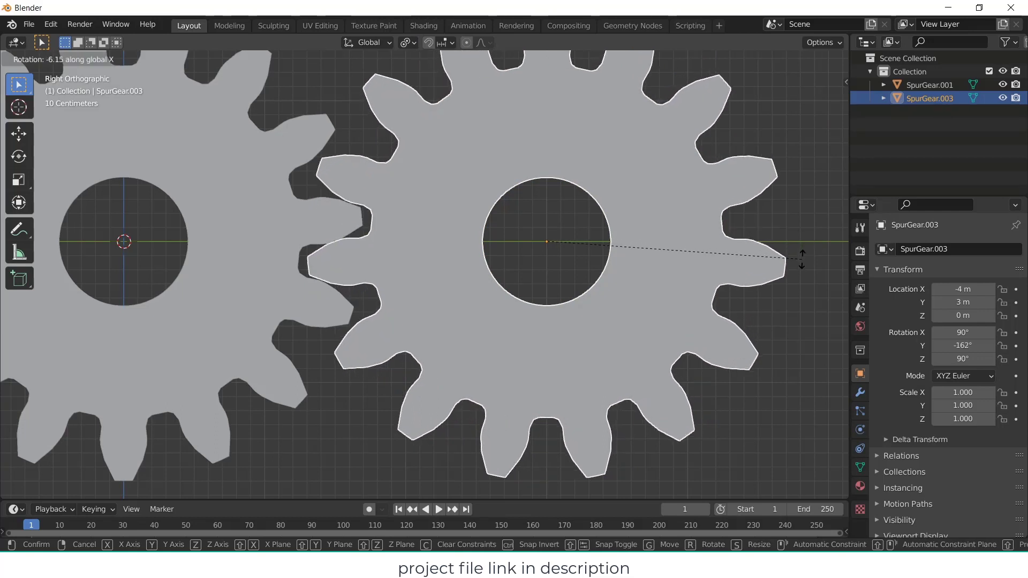
left_click(802, 260)
scroll(480, 242, "up", 3)
left_click(651, 201)
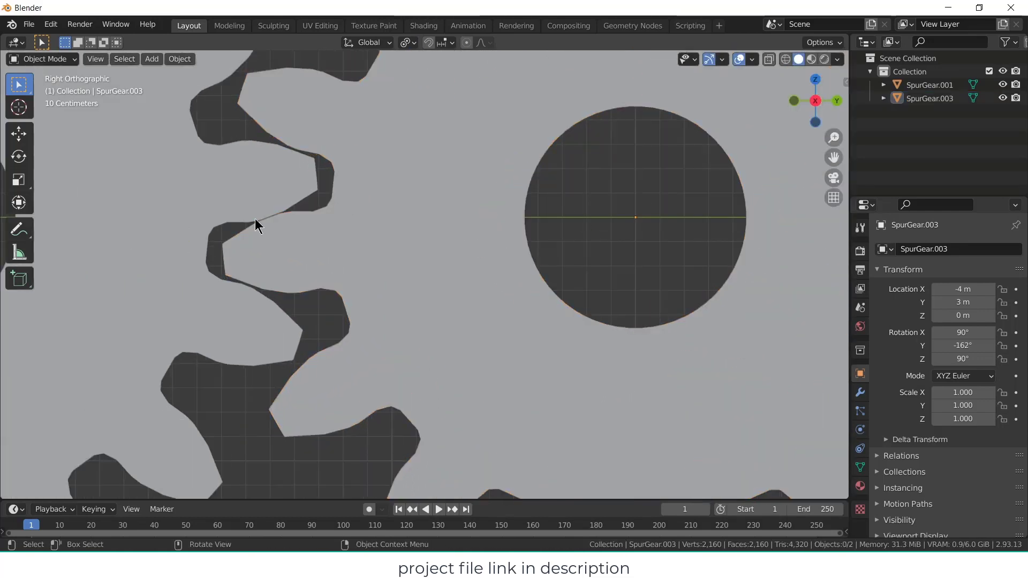
scroll(475, 211, "down", 2)
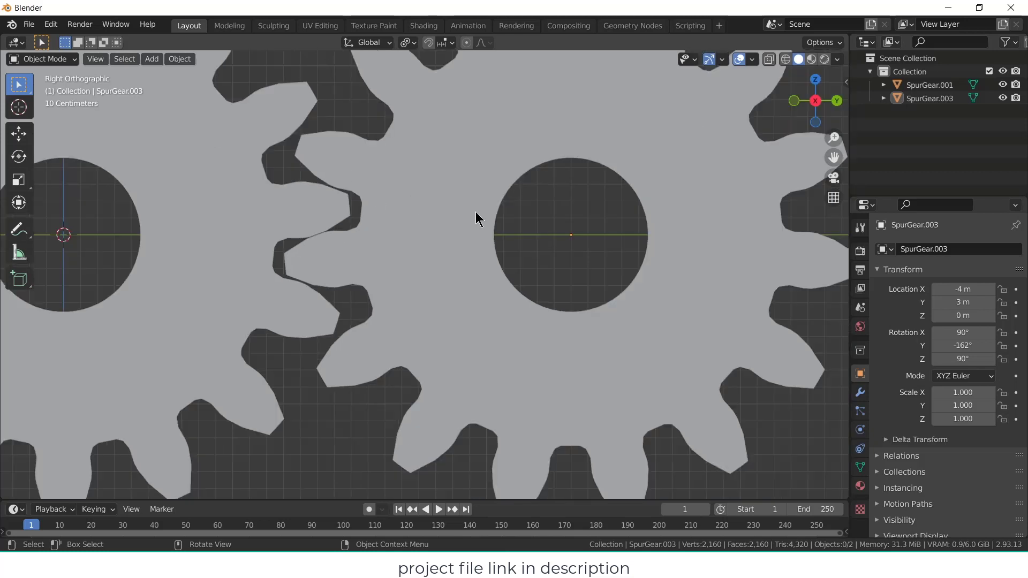
scroll(475, 211, "down", 2)
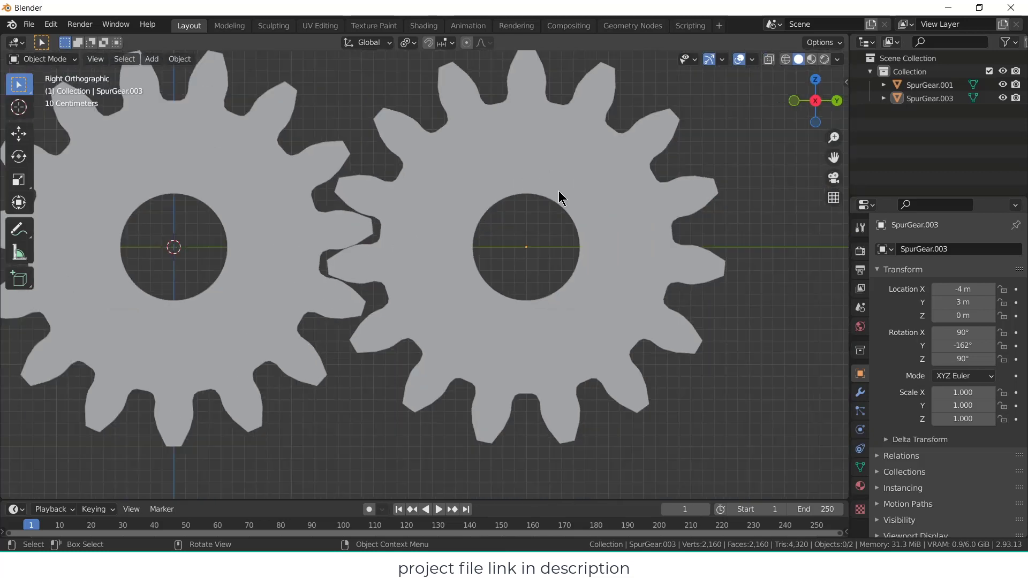
- Apply the rotation of the second gear and of the first gear
left_click(598, 177)
key("ctrl+a")
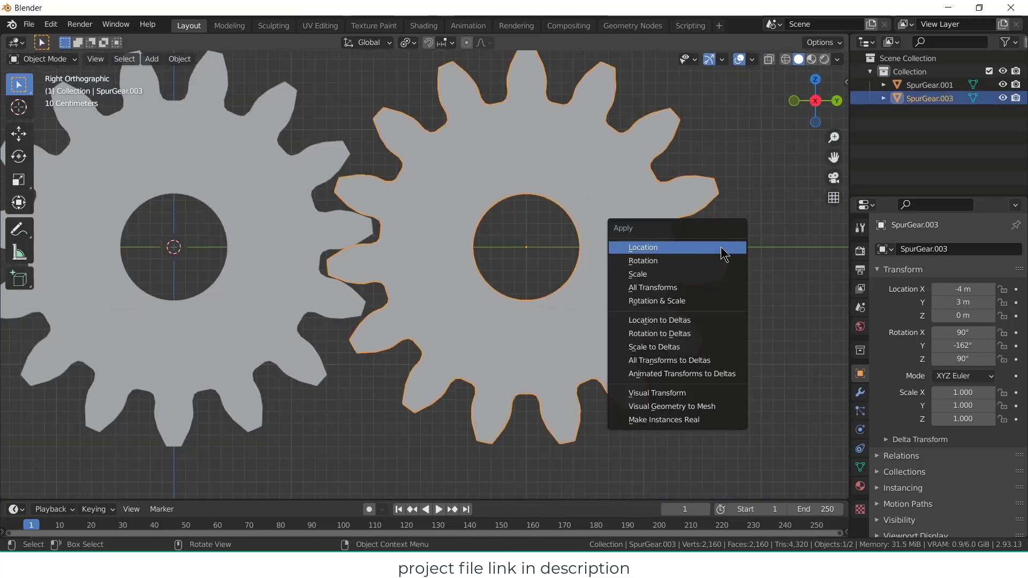
left_click(699, 260)
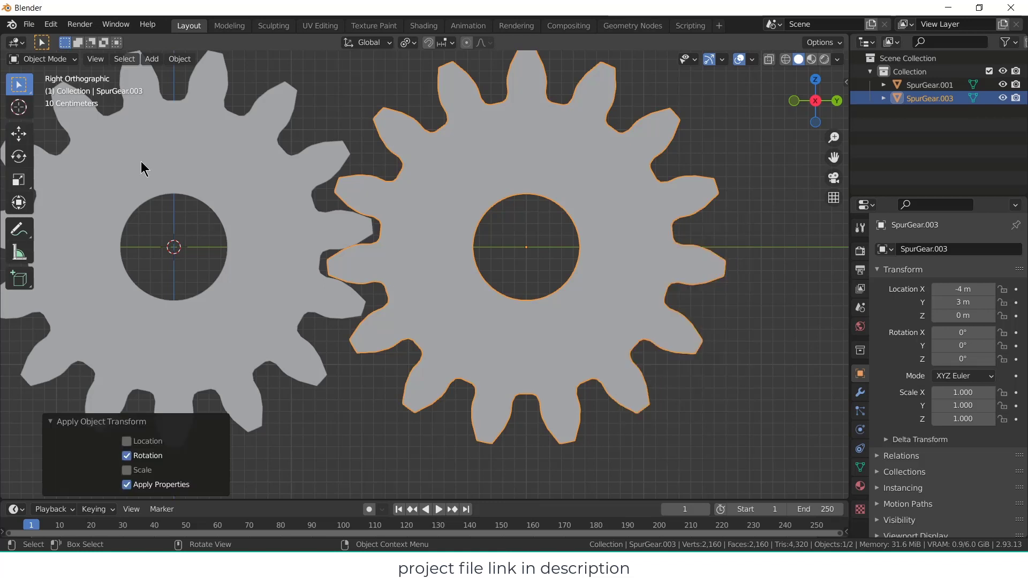
left_click(223, 187)
key("ctrl+a")
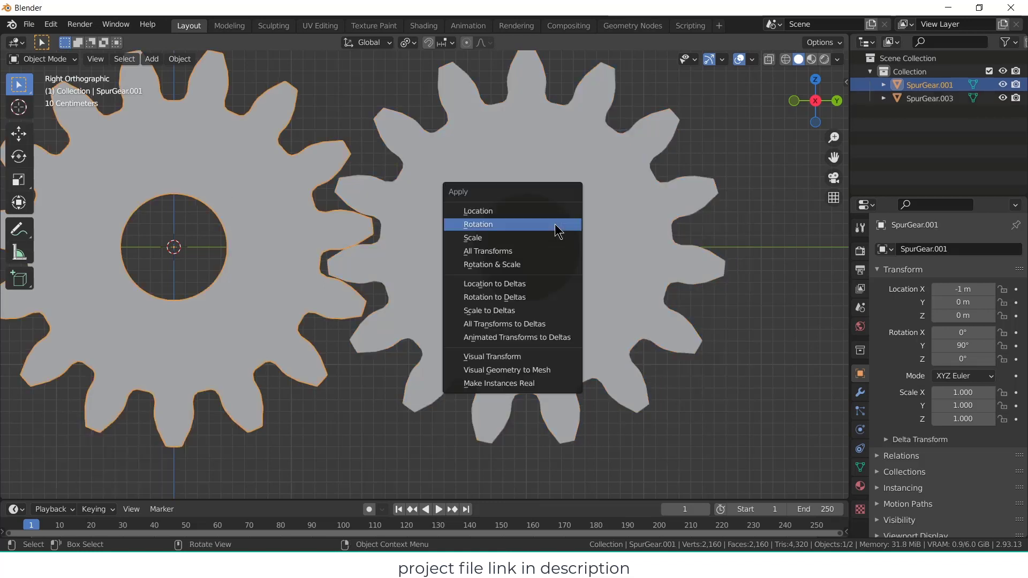
left_click(558, 230)
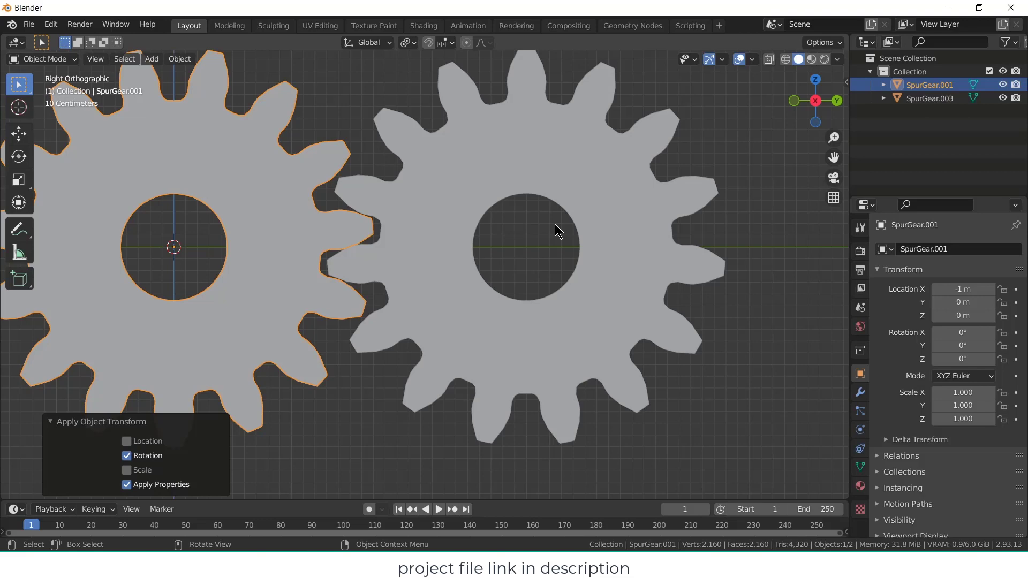
- Add a third GearGenMaster gear to the scene, with the first gear selected
middle_click_drag(558, 231, 806, 315)
left_click(666, 276)
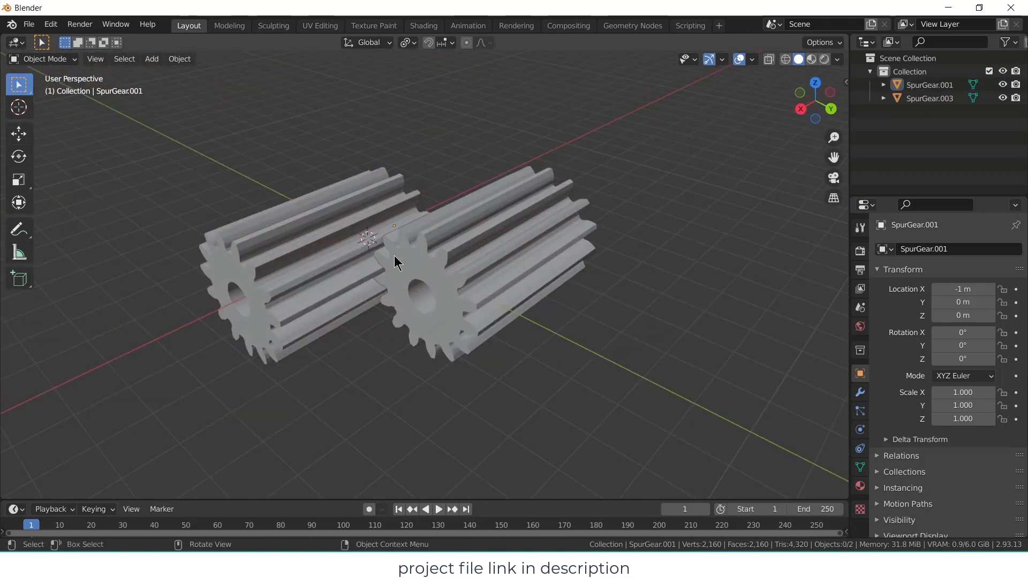
left_click(152, 60)
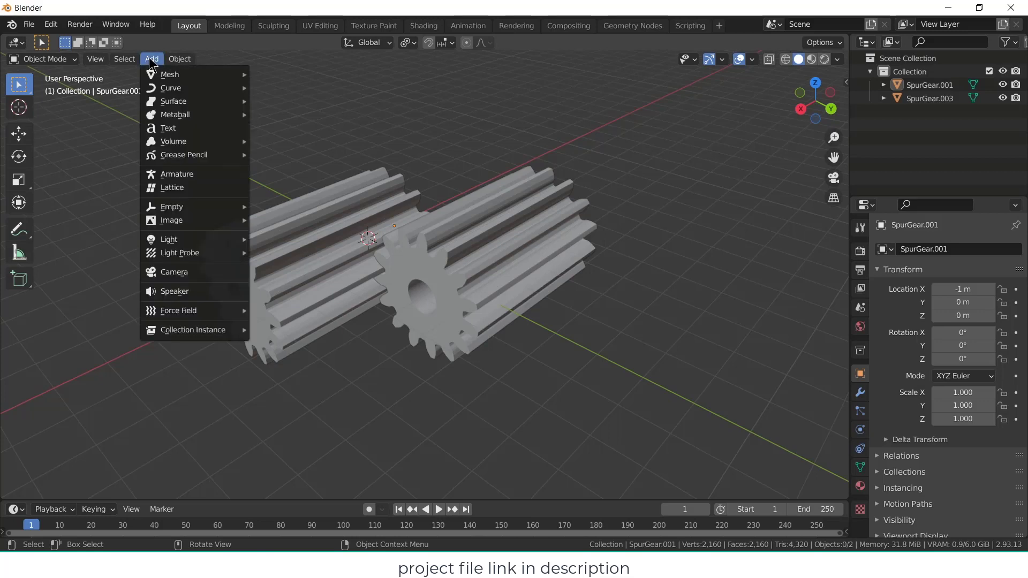
mouse_move(156, 80)
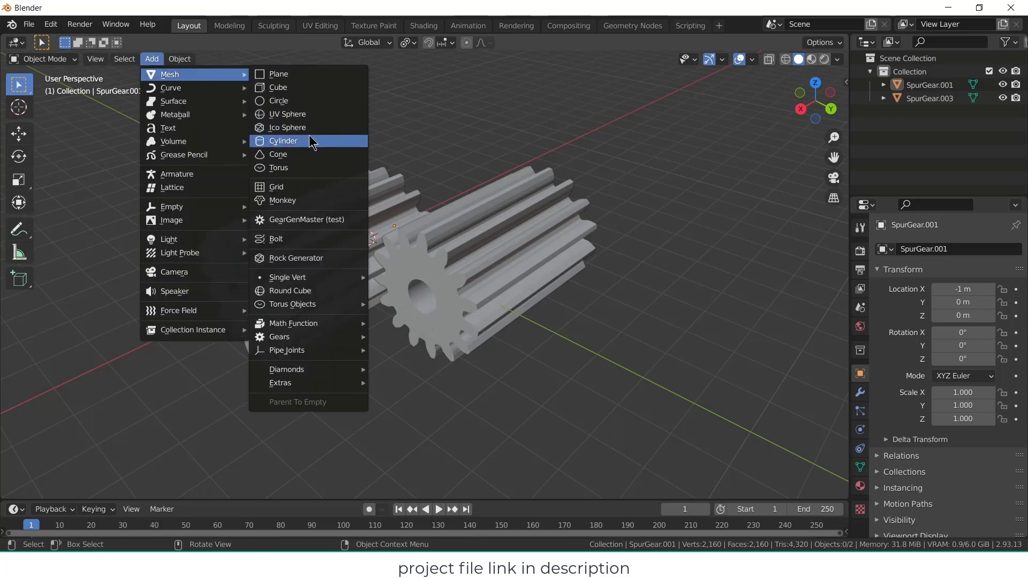
left_click(316, 232)
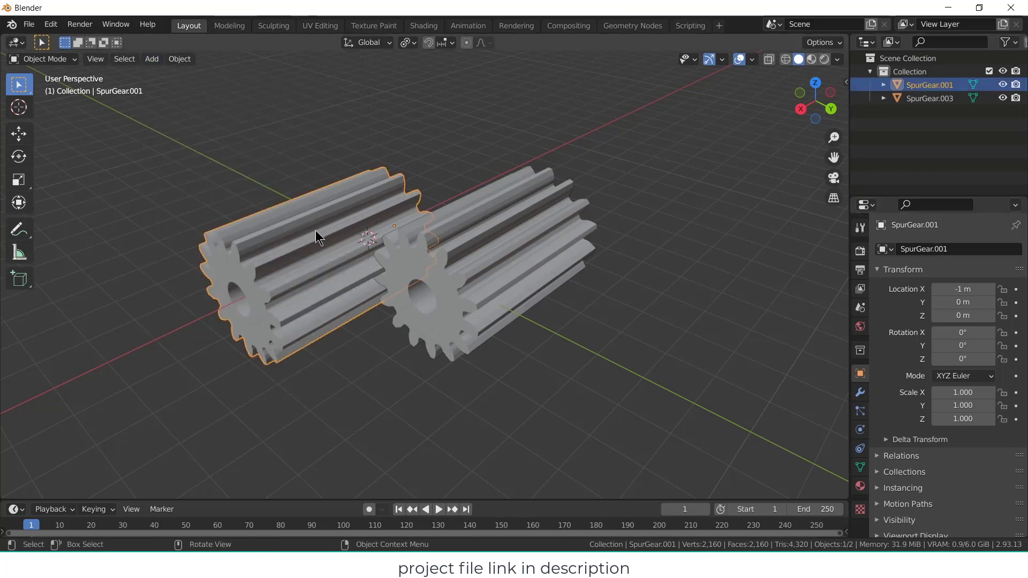
left_click(152, 58)
mouse_move(177, 75)
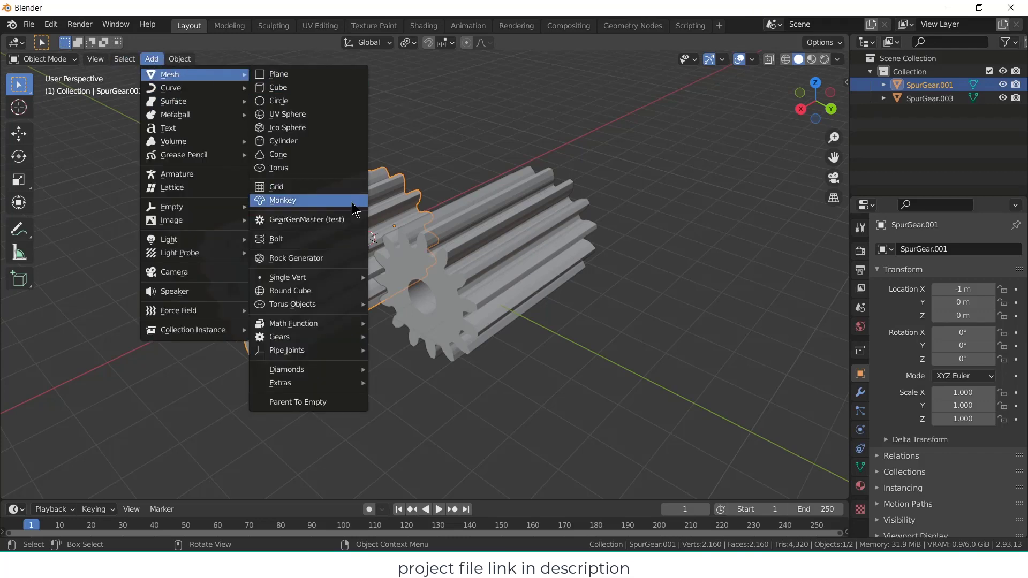
left_click(332, 220)
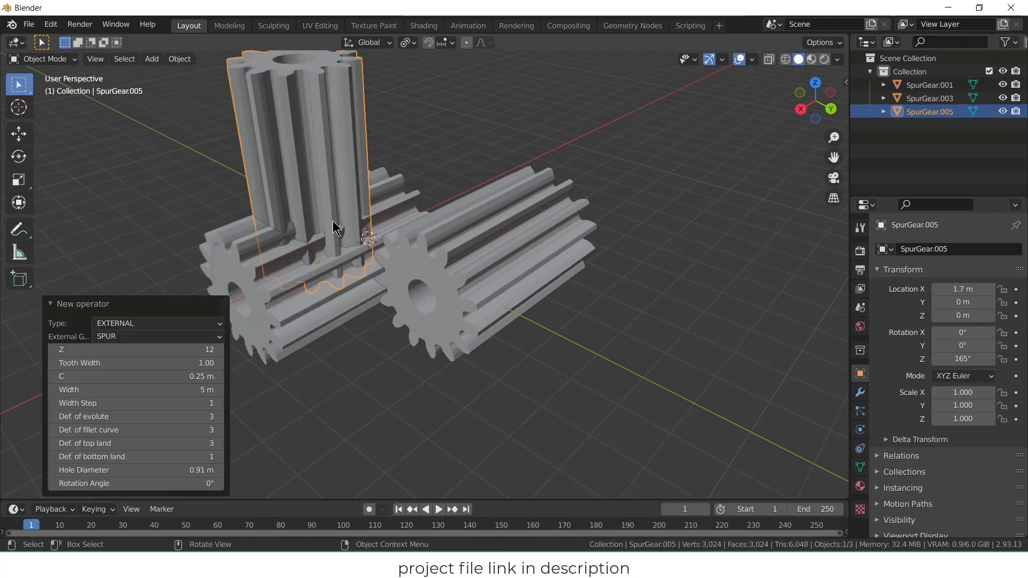
- Change the new gear's type to INTERNAL and set its tooth count Z to 30
left_click(178, 338)
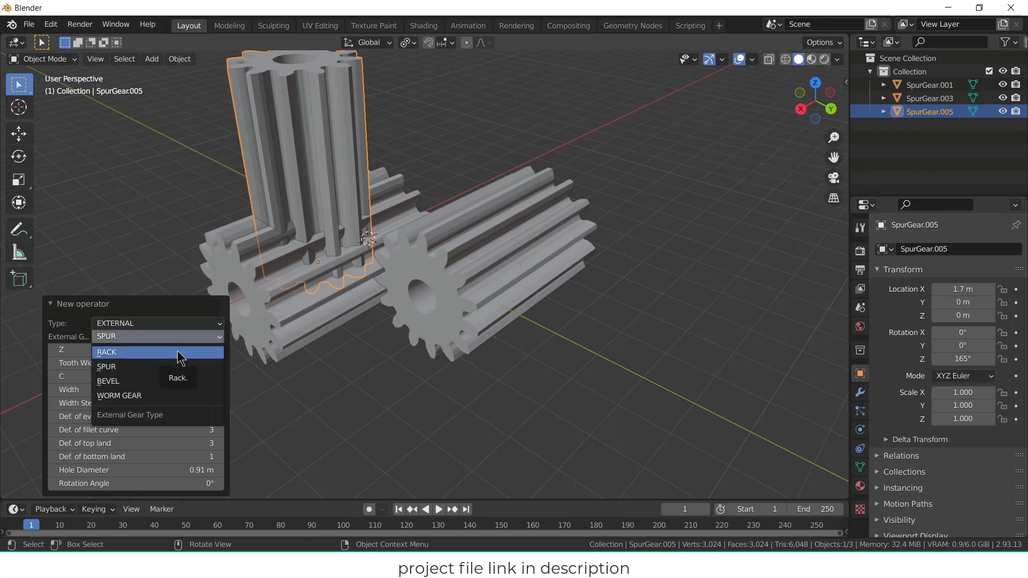
left_click(182, 329)
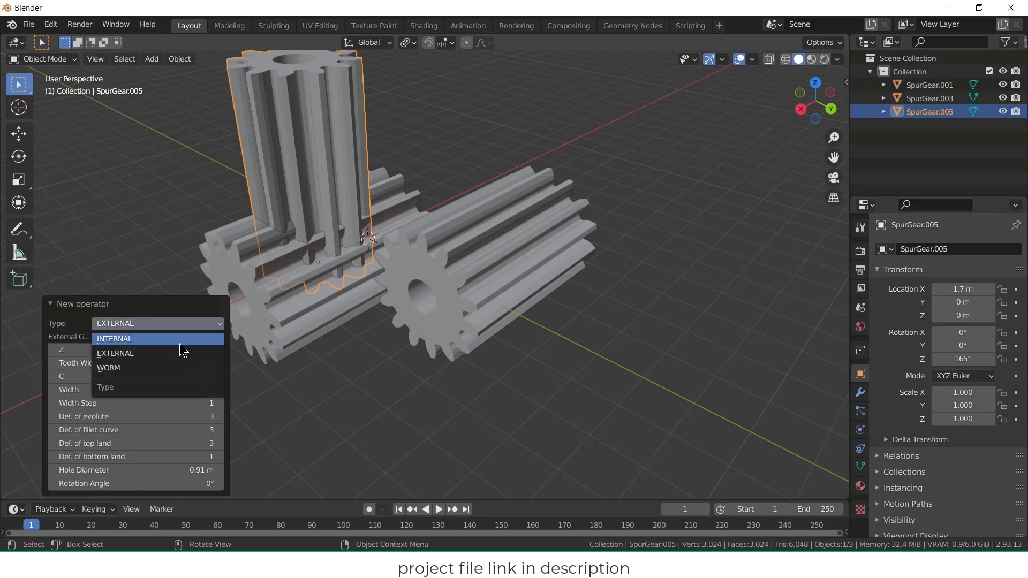
left_click(179, 343)
scroll(501, 211, "down", 2)
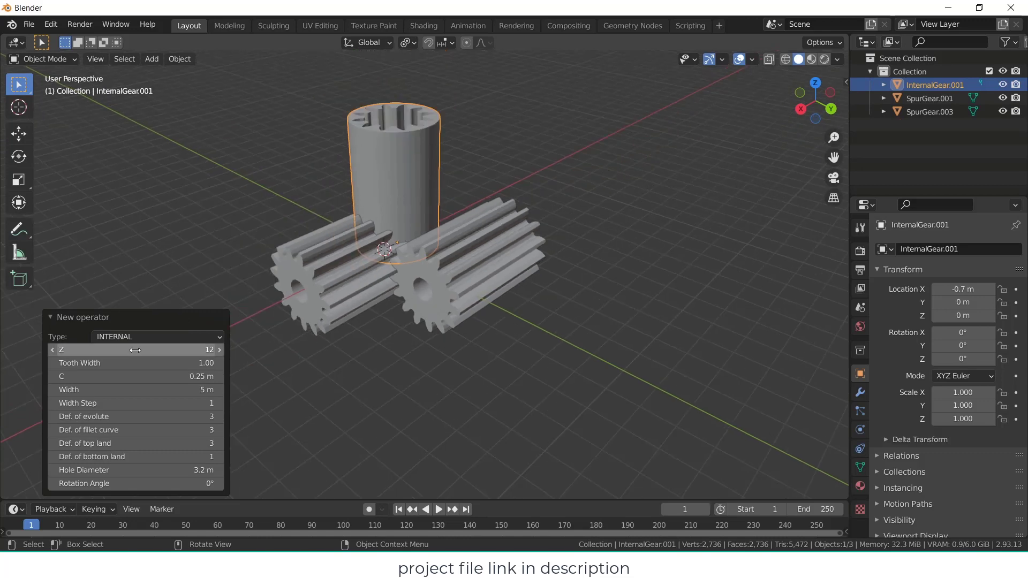
left_click_drag(141, 352, 194, 352)
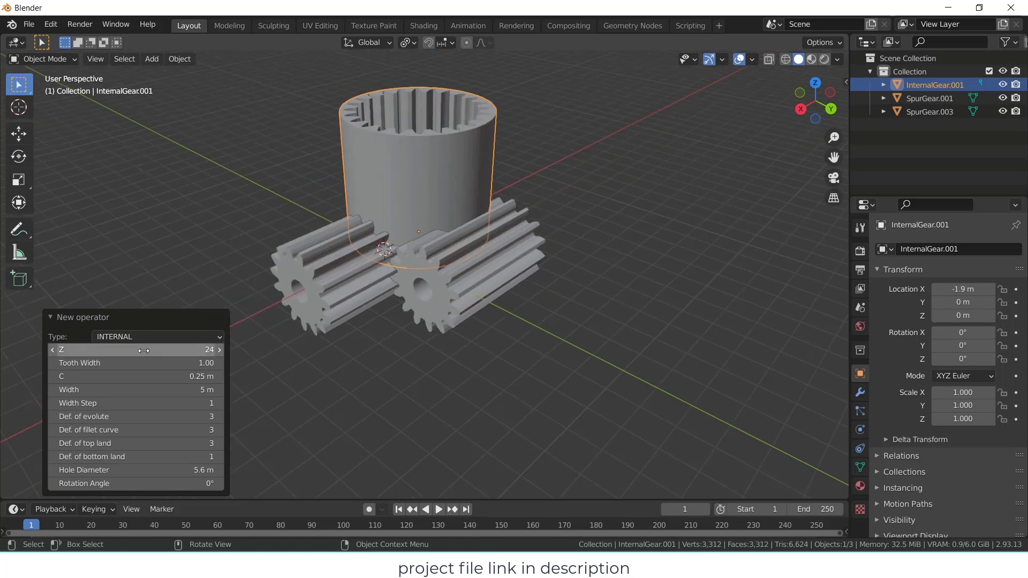
left_click(144, 350)
type("30")
key("Return")
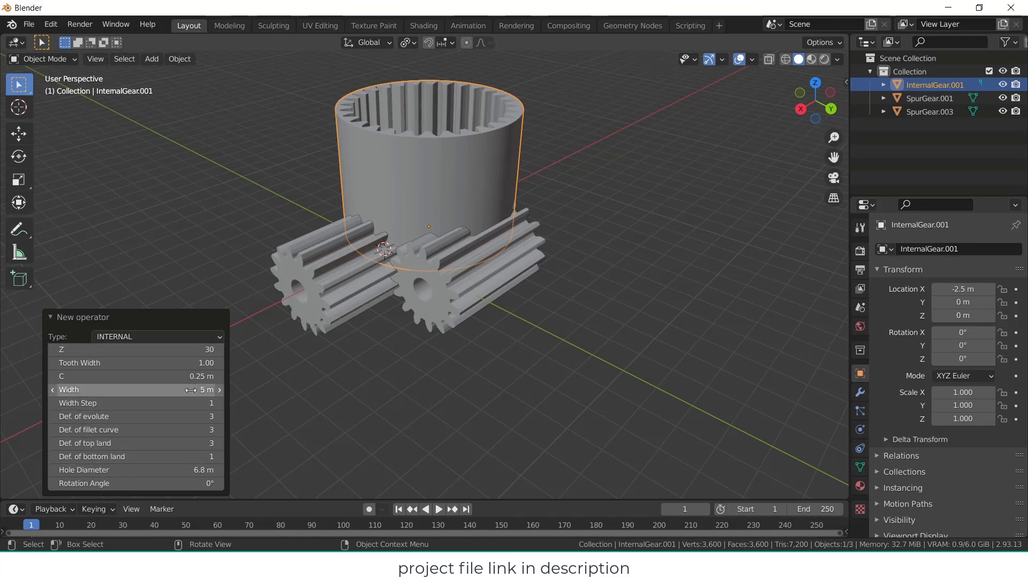
- Set the internal gear's Width to 2.1 m and its Hole Diameter to 7.4 m
left_click_drag(172, 389, 94, 390)
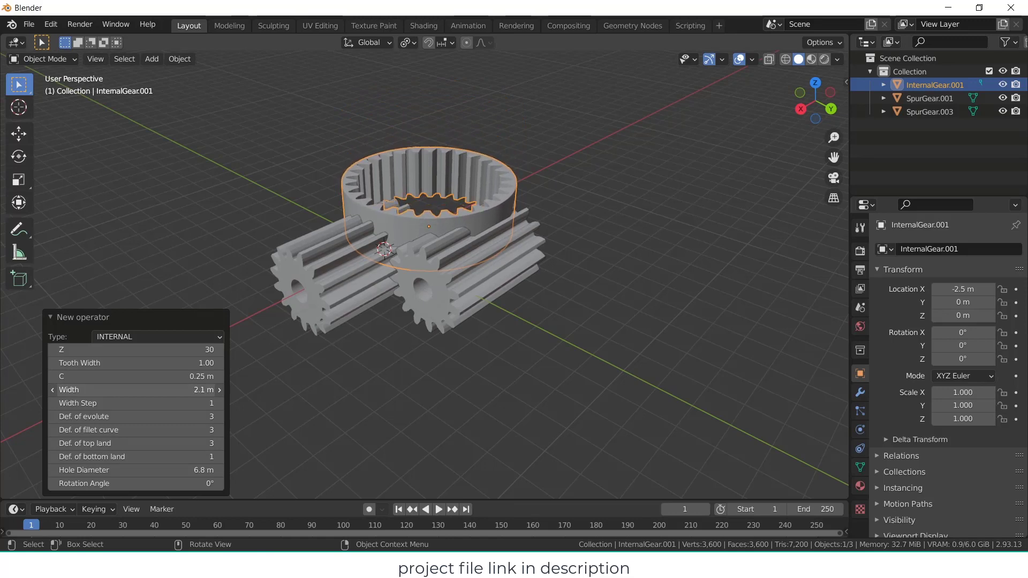
mouse_move(390, 259)
middle_mouse_down()
mouse_move(413, 271)
mouse_move(407, 258)
middle_mouse_up()
scroll(412, 236, "up", 3)
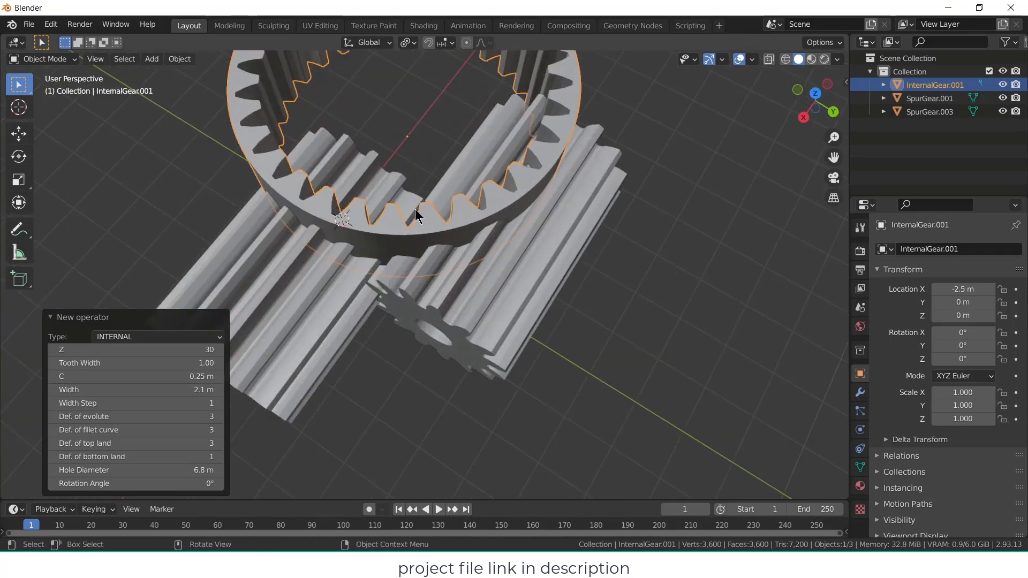
left_click_drag(134, 471, 155, 470)
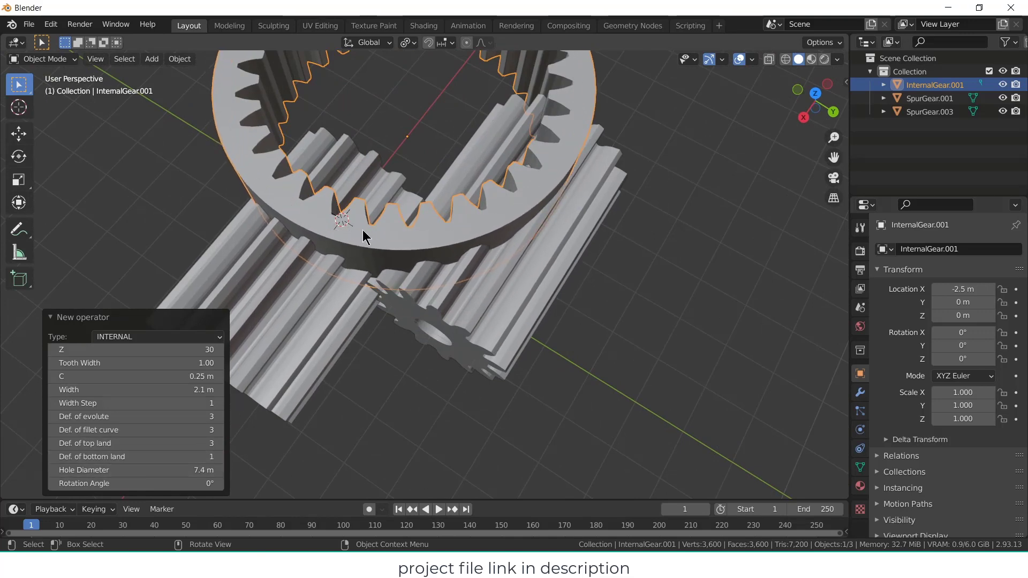
scroll(608, 313, "down", 3)
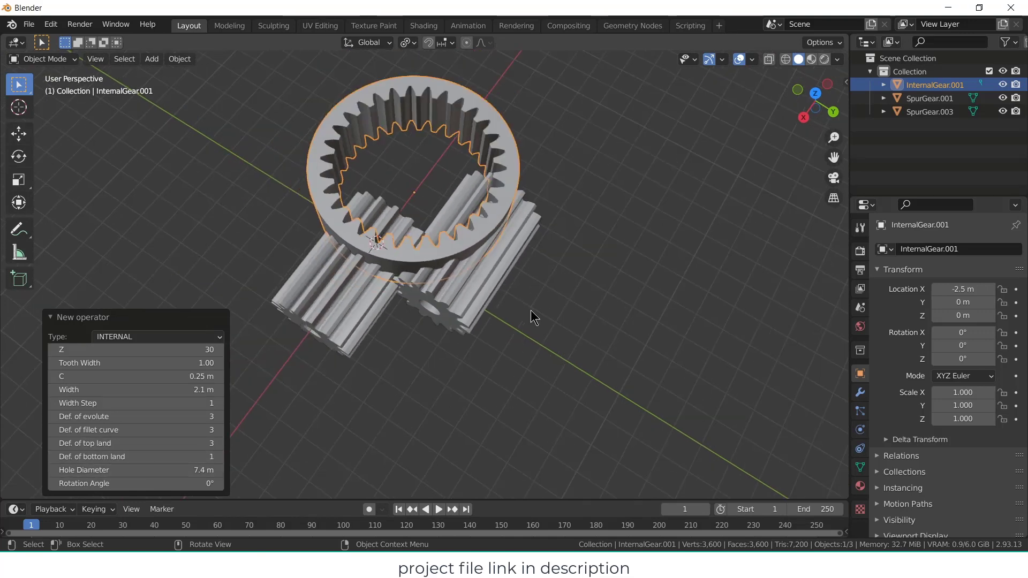
- Rotate the internal gear 90° about the global Y axis
middle_click_drag(532, 344, 585, 268)
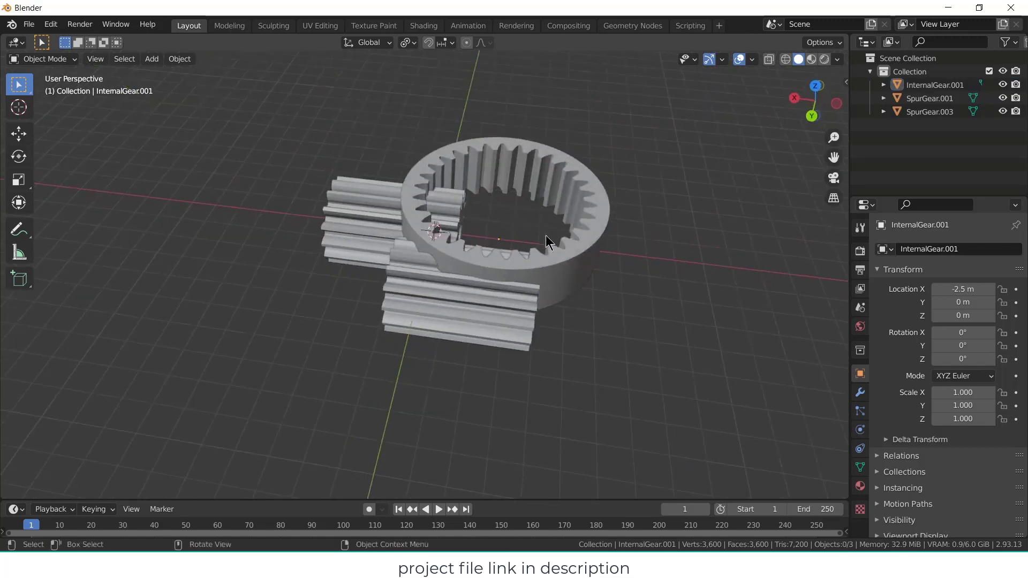
type("ry")
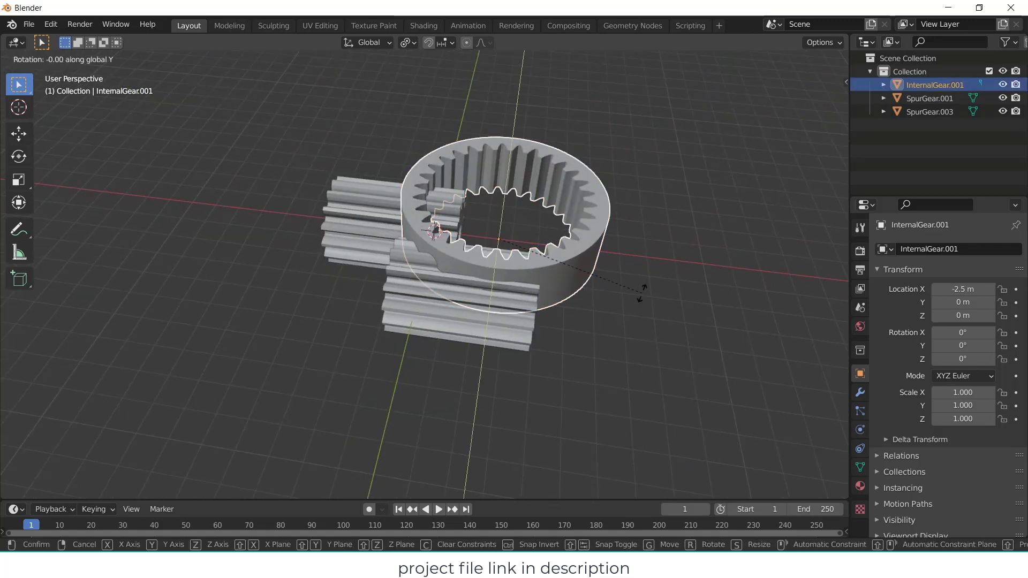
type("90")
key("Return")
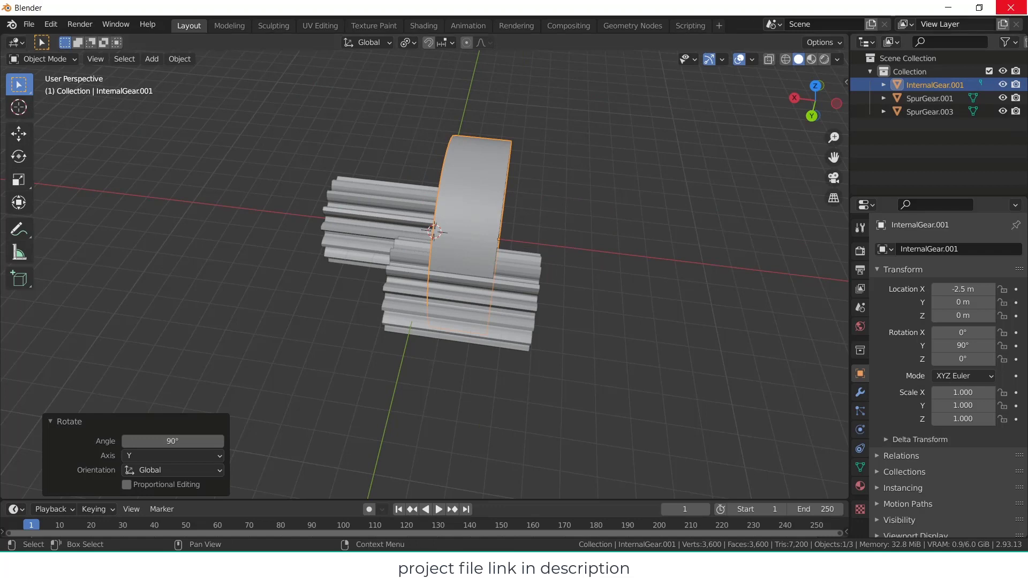
- Move the internal ring gear about 4.98 m along the global X axis, to the outer end of the central spur gear
middle_click_drag(304, 306, 355, 228)
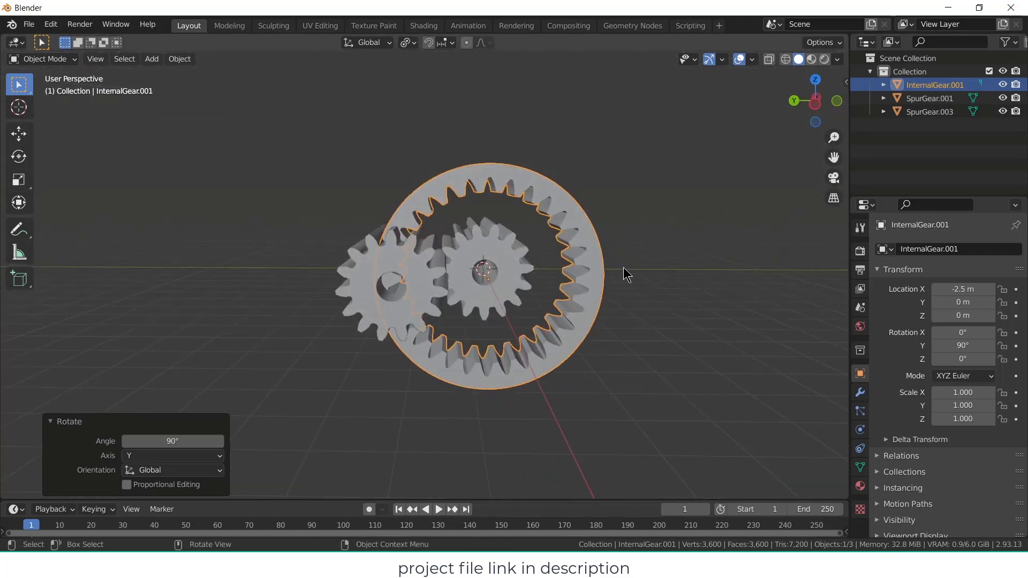
key("KP_7")
key("g")
key("x")
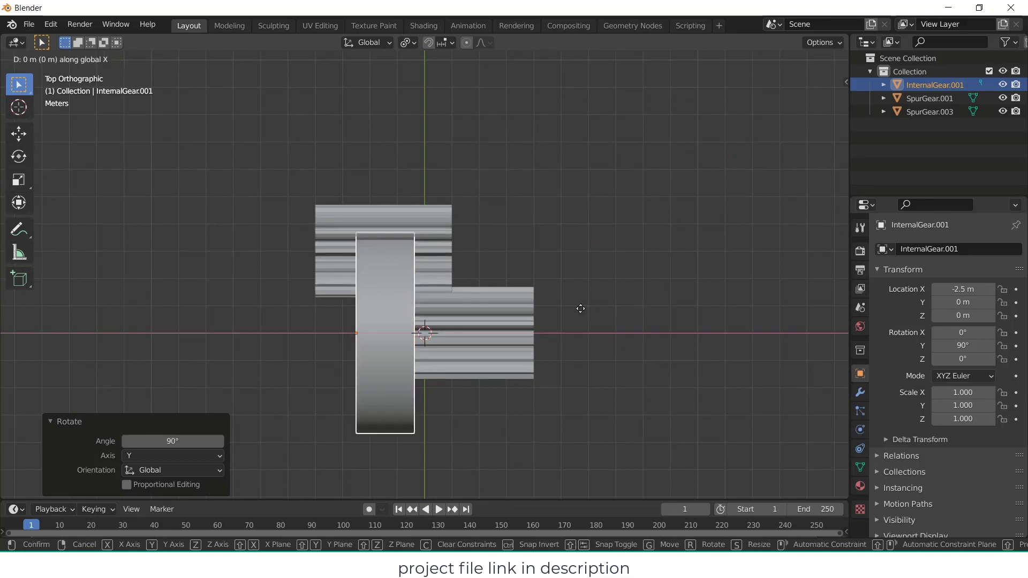
left_click(716, 308)
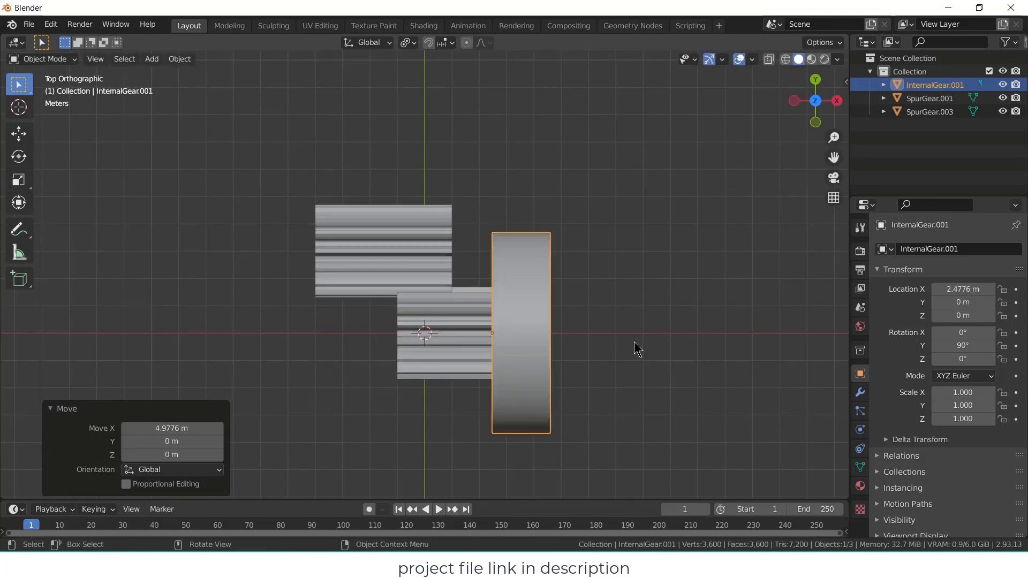
- Move the internal ring gear about 1.5 m along the global Y axis so it encloses both spur gears in side view
key("KP_3")
scroll(488, 321, "up", 3)
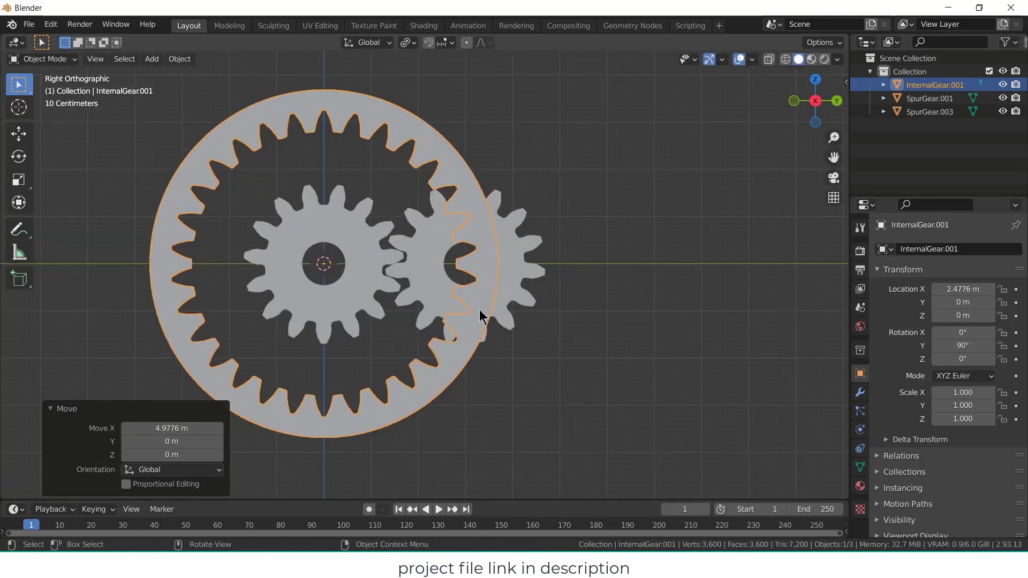
key("g")
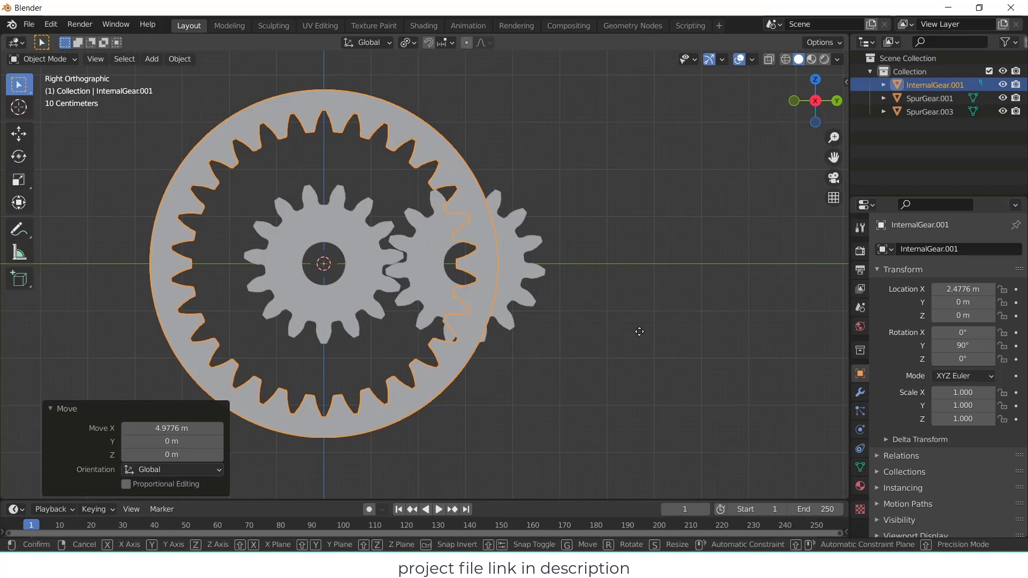
key("y")
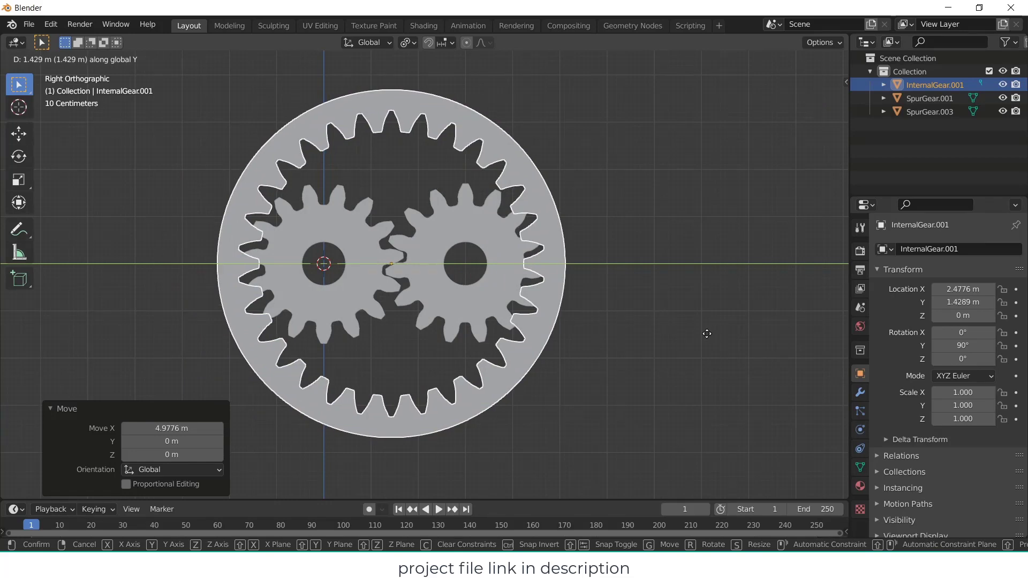
left_click(714, 343)
- Rotate the internal ring gear about 2.95° around the global X axis to mesh its teeth with the spur gears
scroll(254, 271, "up", 3)
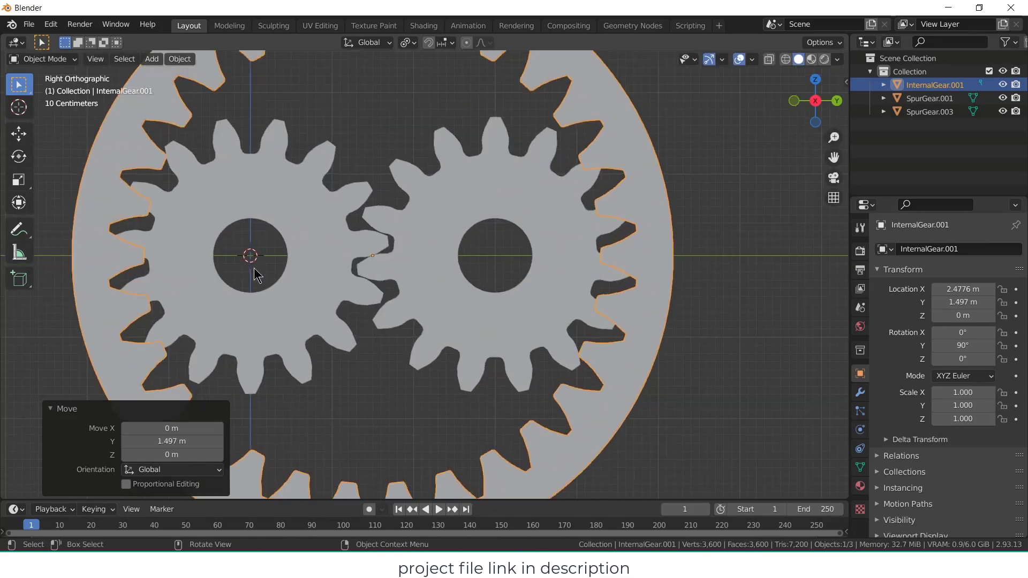
middle_click_drag(330, 300, 450, 324, "shift")
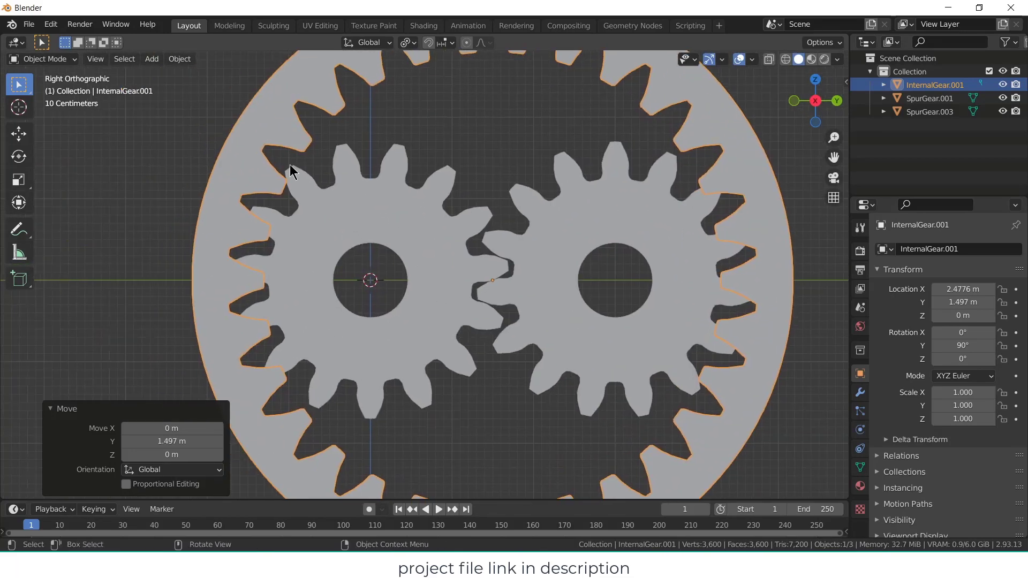
key("r")
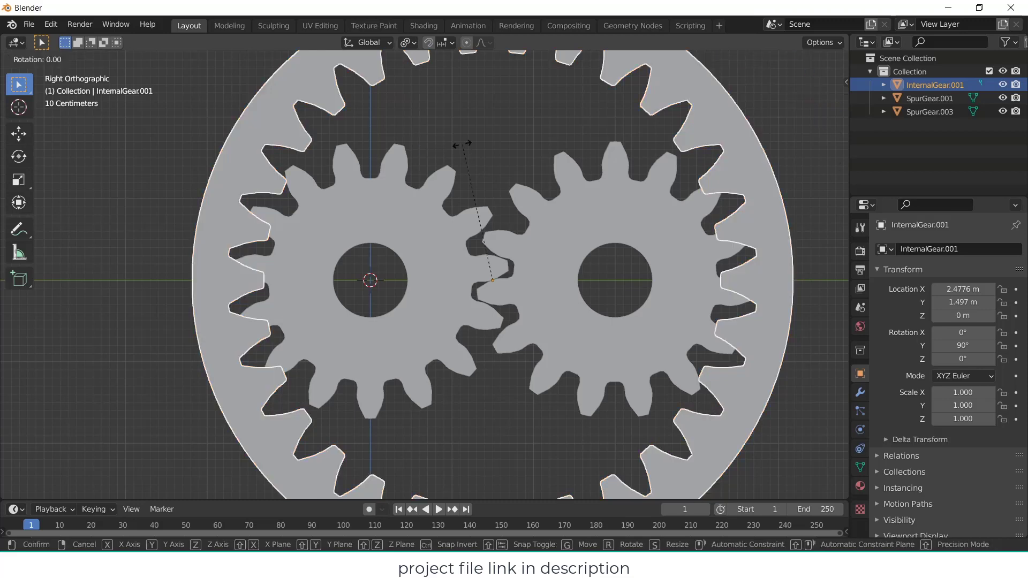
key("x")
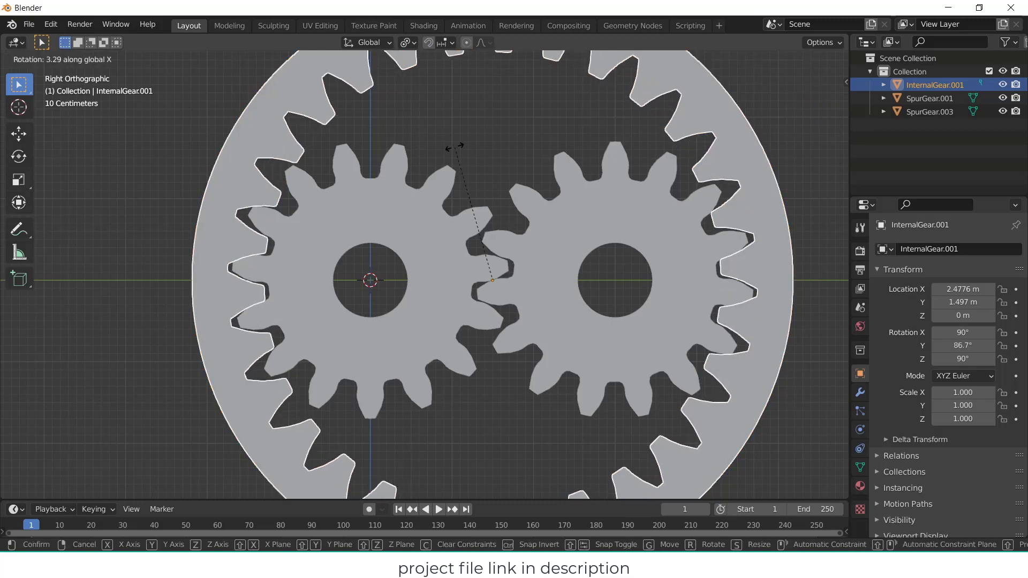
left_click(473, 103)
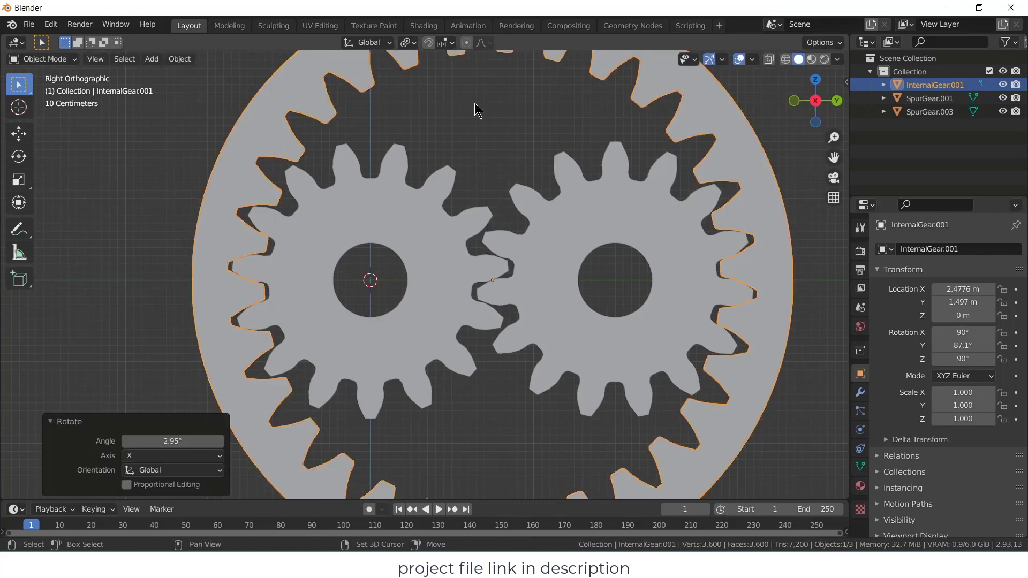
- Nudge the internal ring gear about -0.019 m along the global Y axis to centre its tooth engagement, and deselect it
scroll(246, 184, "up", 2)
scroll(246, 185, "up", 1)
key("g")
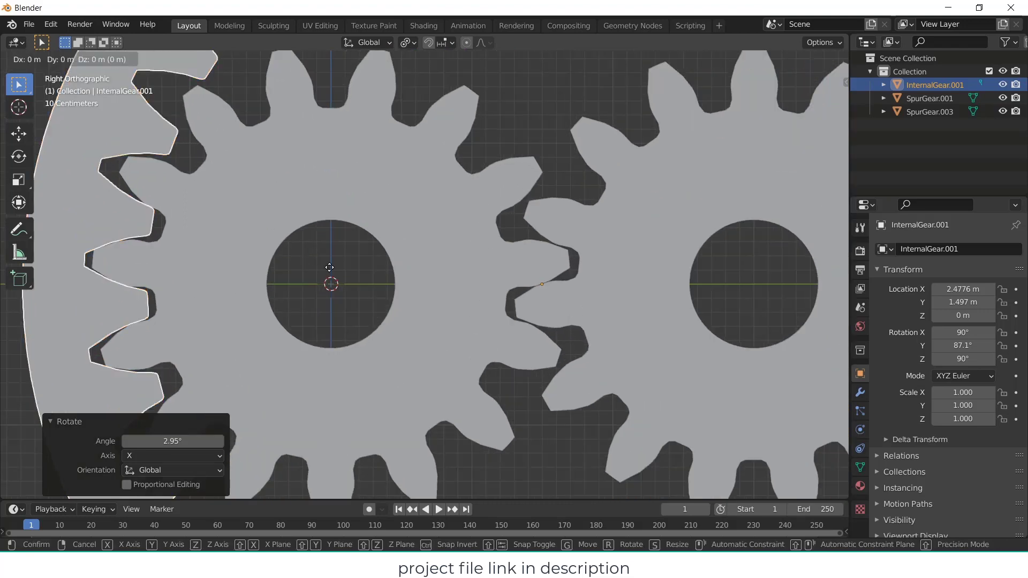
key("y")
left_click(327, 265)
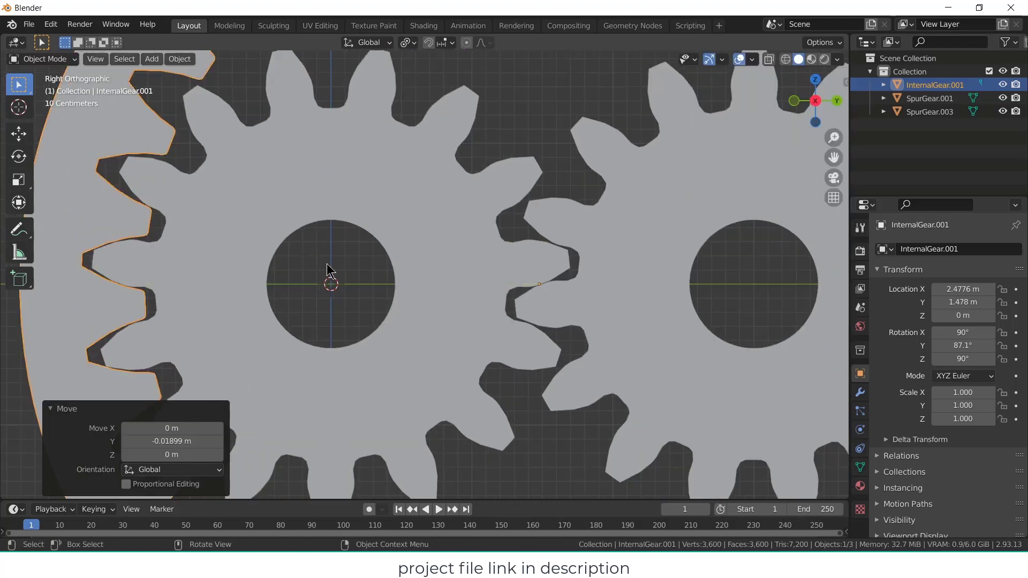
left_click(345, 282)
- Duplicate the internal ring gear and place the copy about -6.62 m along the global X axis, around the offset spur gear
scroll(313, 206, "down", 2)
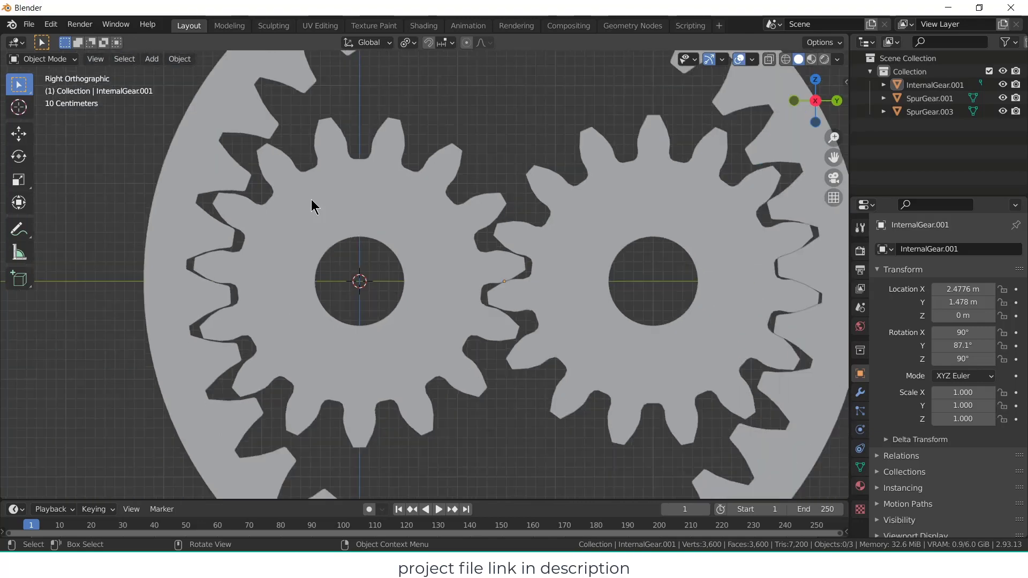
scroll(414, 192, "down", 2)
middle_click_drag(414, 193, 224, 306)
scroll(392, 199, "down", 3)
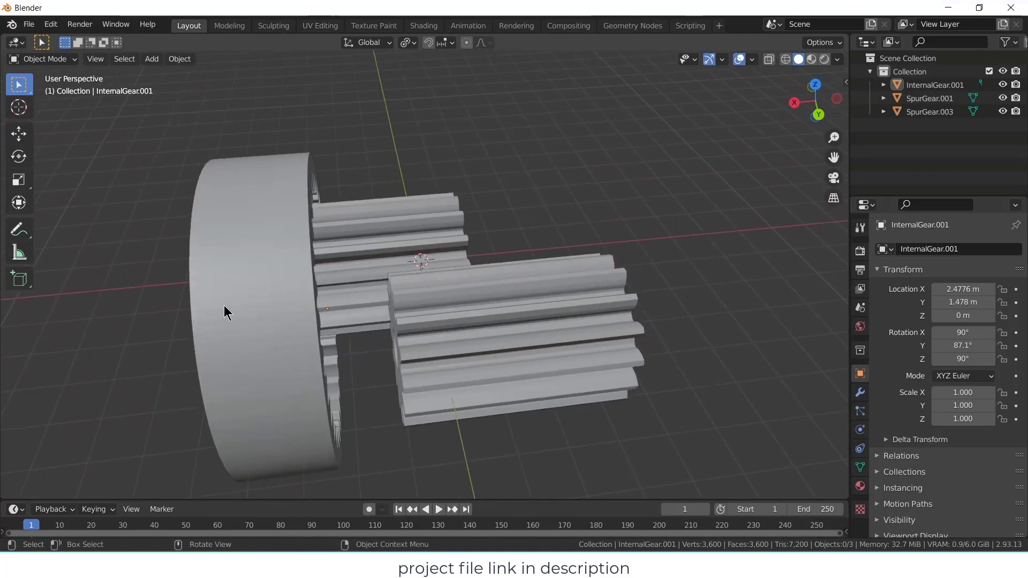
left_click(249, 264)
key("shift+d")
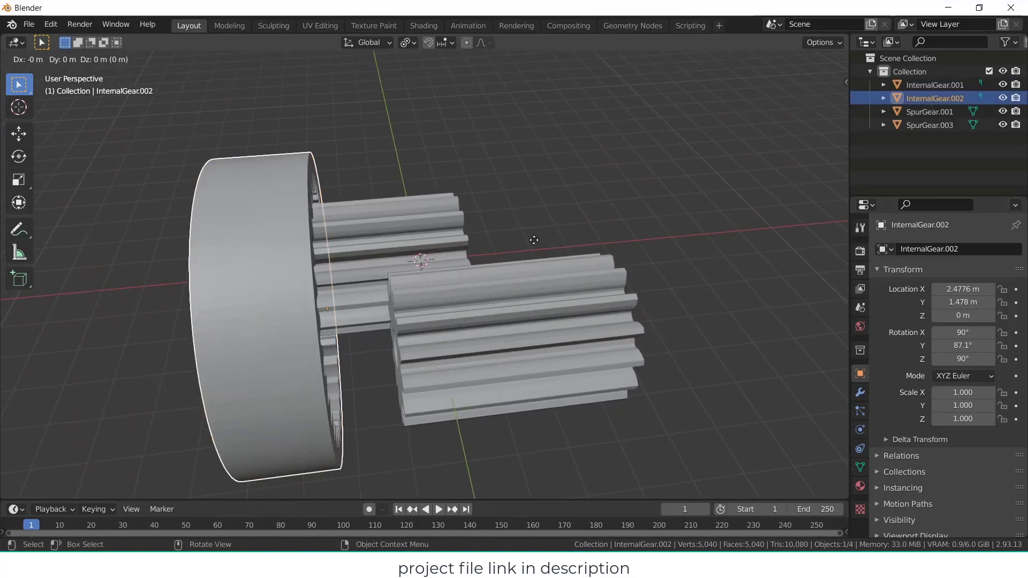
key("x")
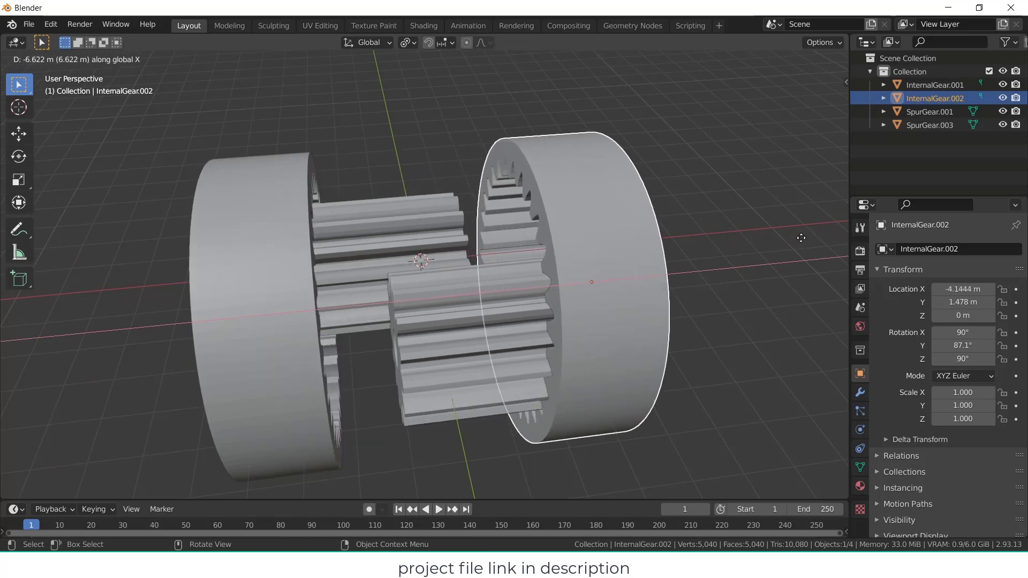
left_click(801, 244)
middle_click_drag(718, 280, 449, 231)
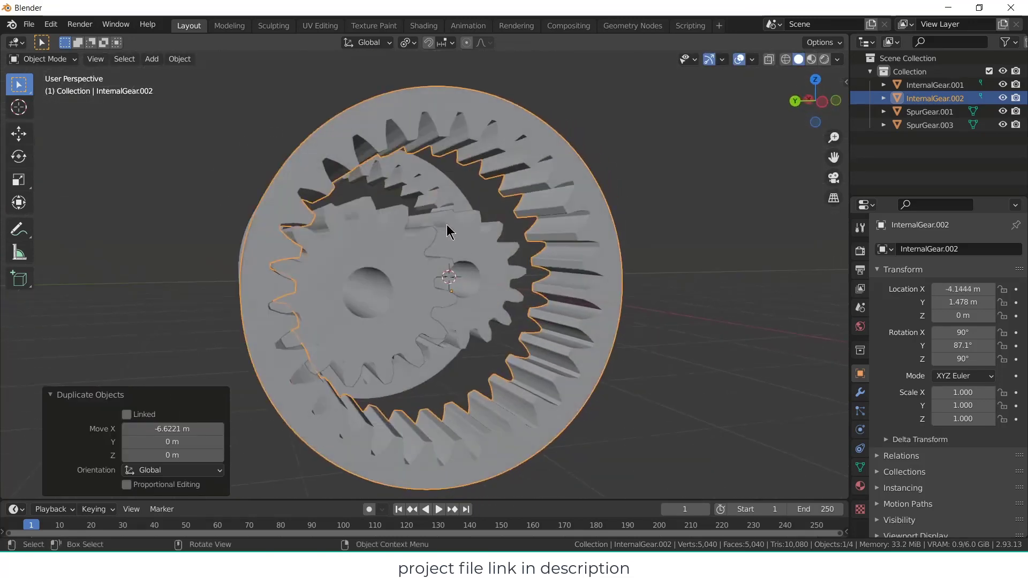
left_click(718, 298)
- Apply the rotation of the duplicated ring gear and of the original ring gear
middle_click_drag(718, 299, 695, 333)
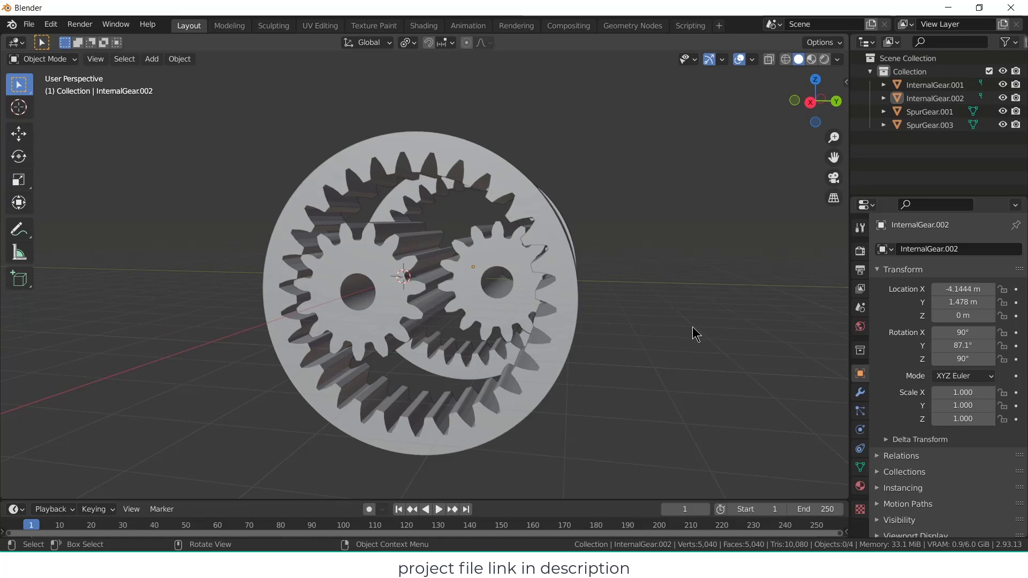
middle_click_drag(697, 333, 584, 307)
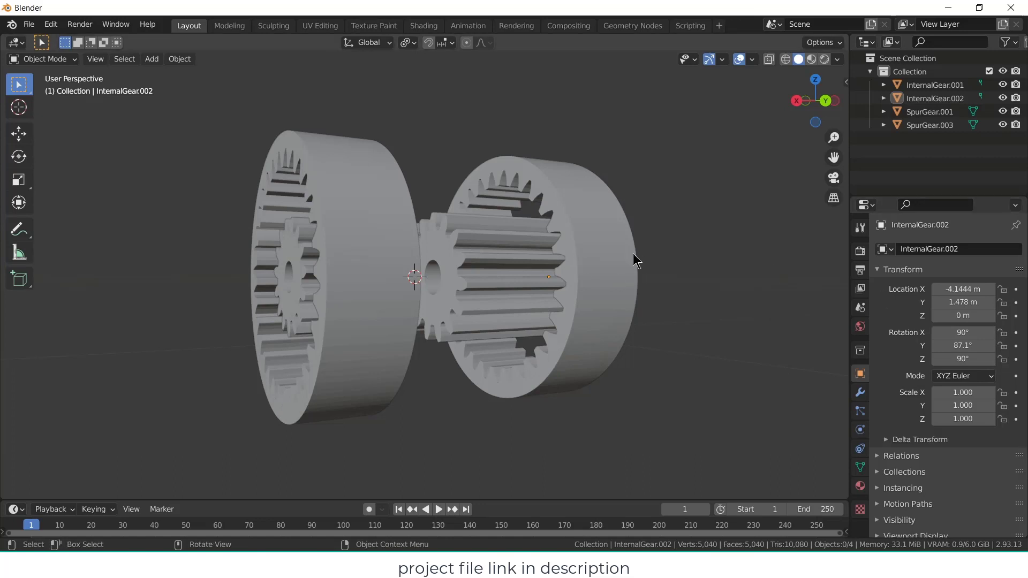
left_click(617, 256)
key("ctrl+a")
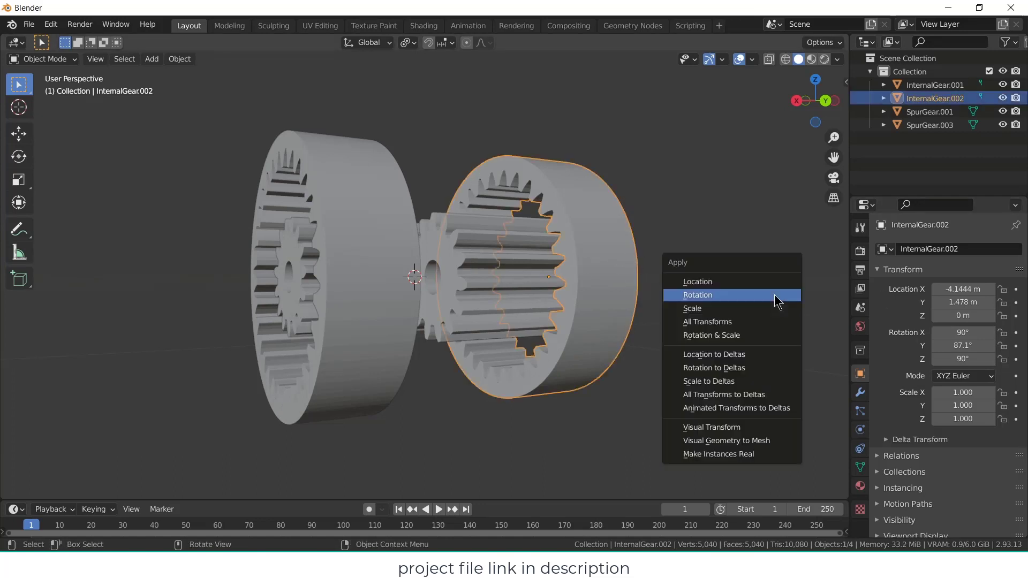
left_click(778, 303)
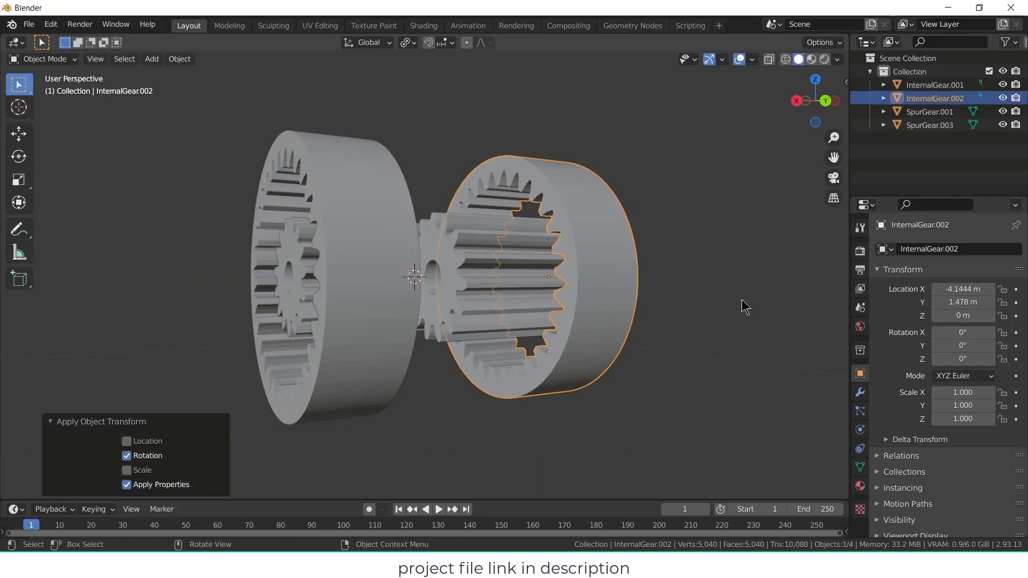
left_click(355, 225)
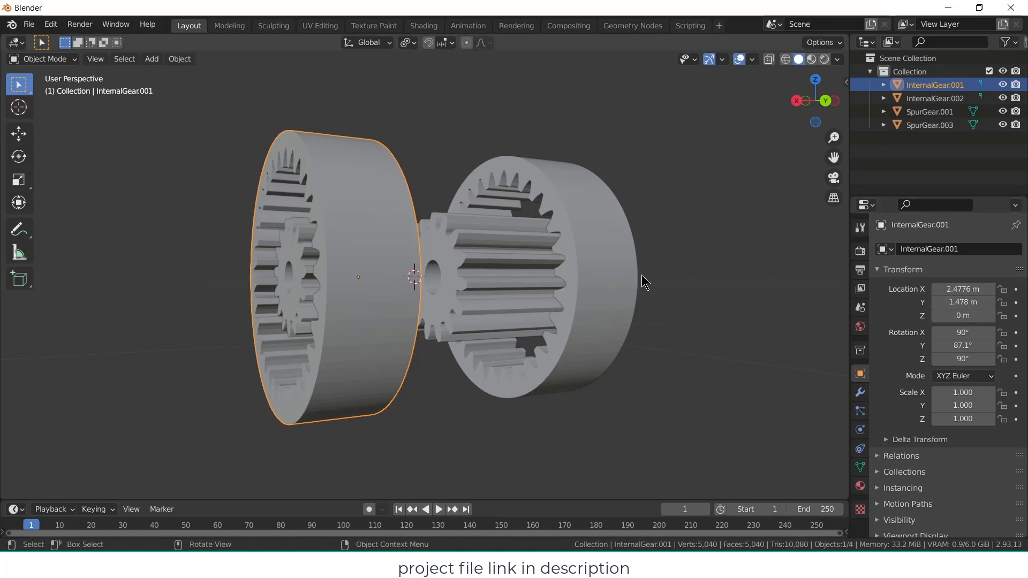
key("ctrl+a")
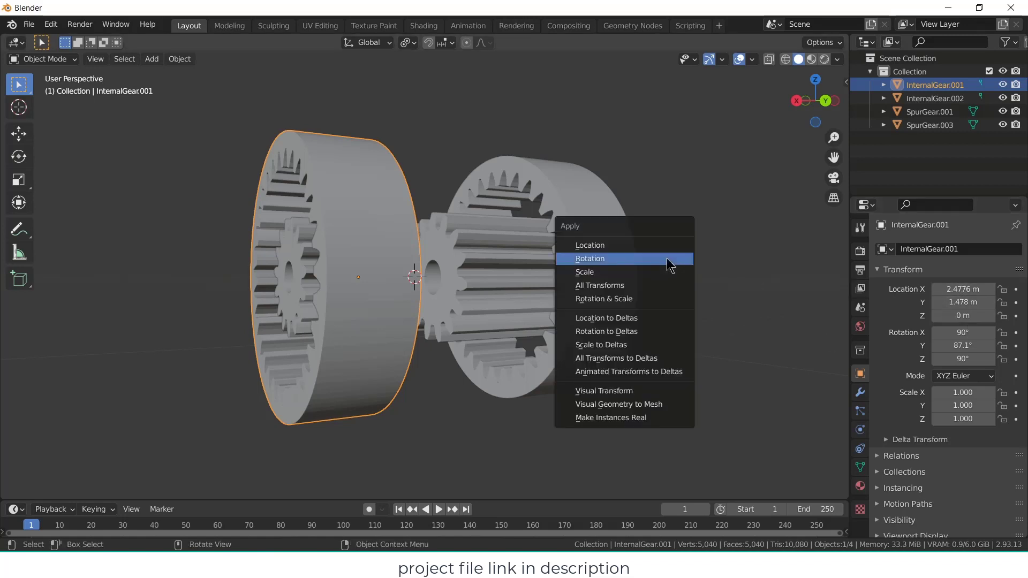
left_click(668, 264)
- Rename the spur gear centred on the X axis to main
middle_click_drag(646, 329, 700, 390)
left_click(726, 365)
left_click(377, 336)
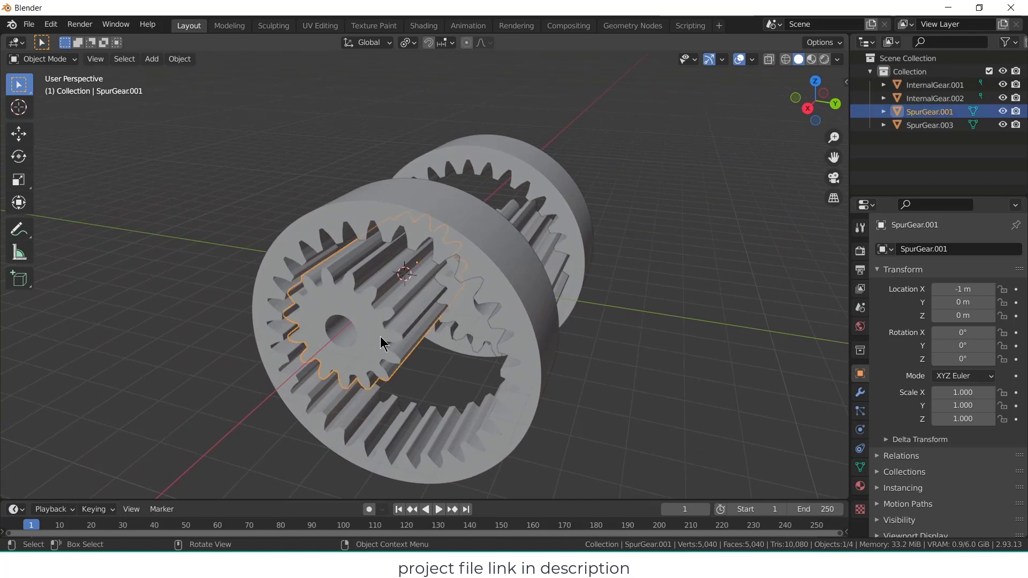
key("F2")
type("m")
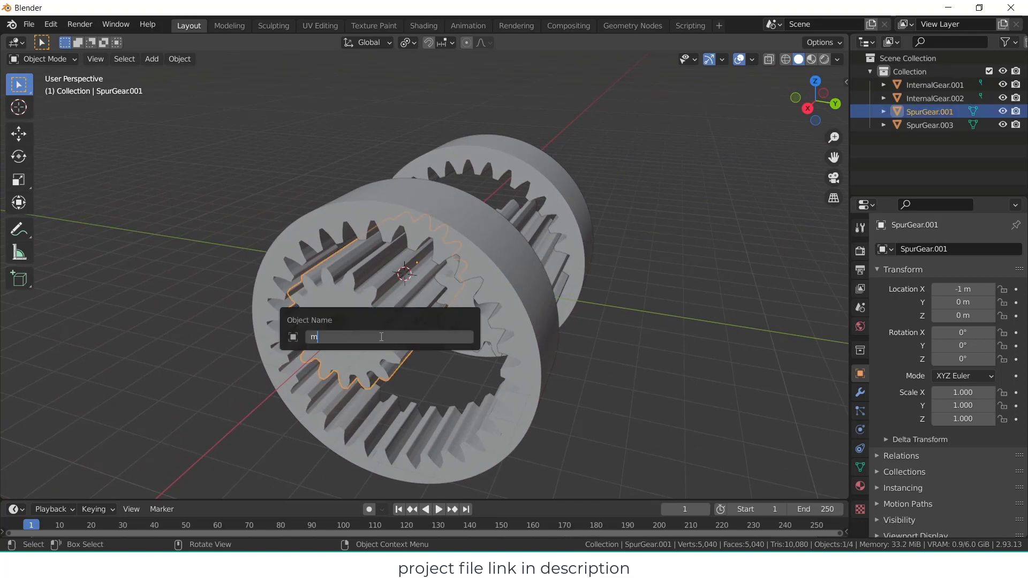
type("ain")
key("Return")
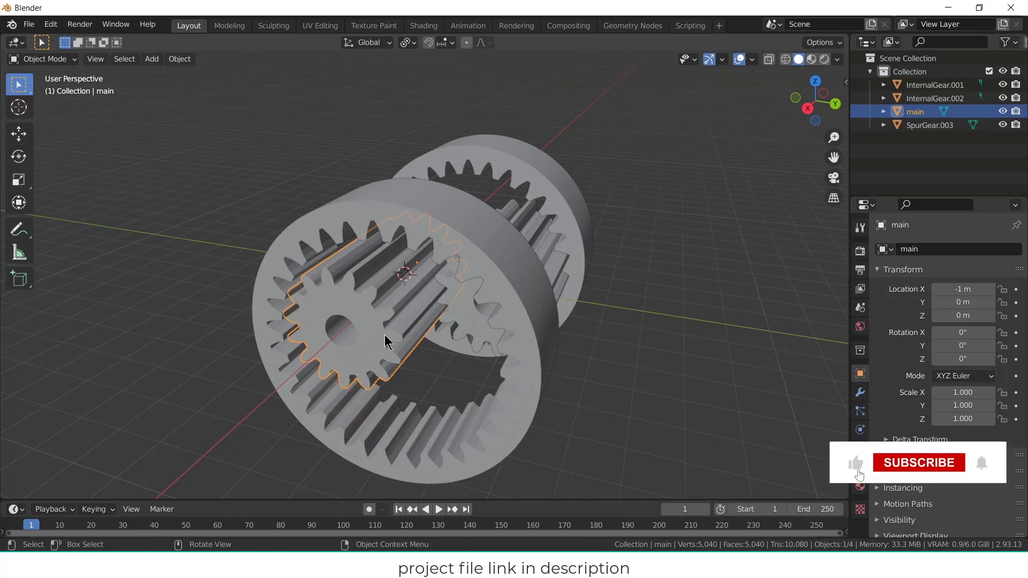
- Rename the second spur gear, offset 3 m along Y, to driven1
left_click(464, 318)
key("F2")
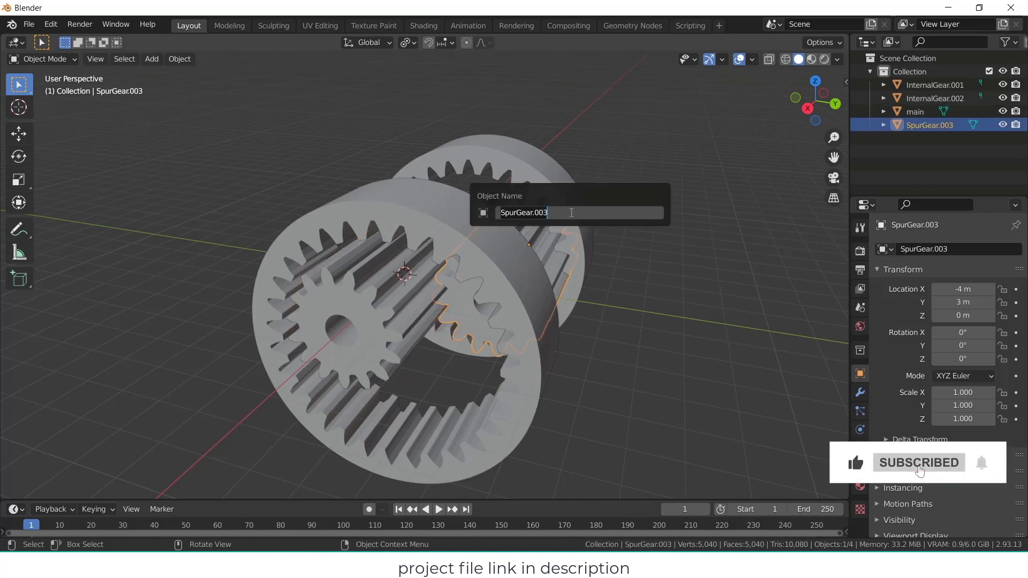
type("driven1")
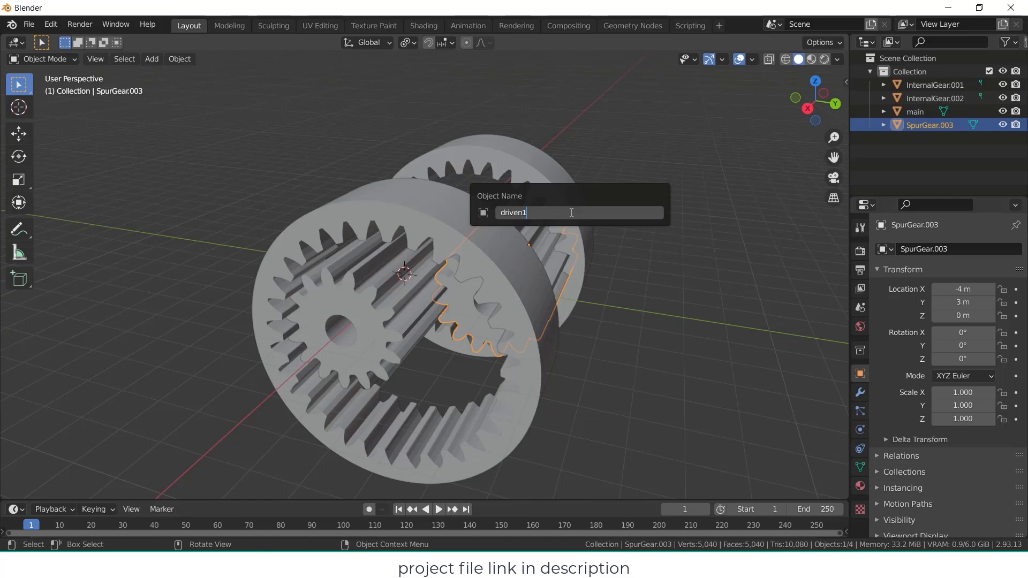
key("Return")
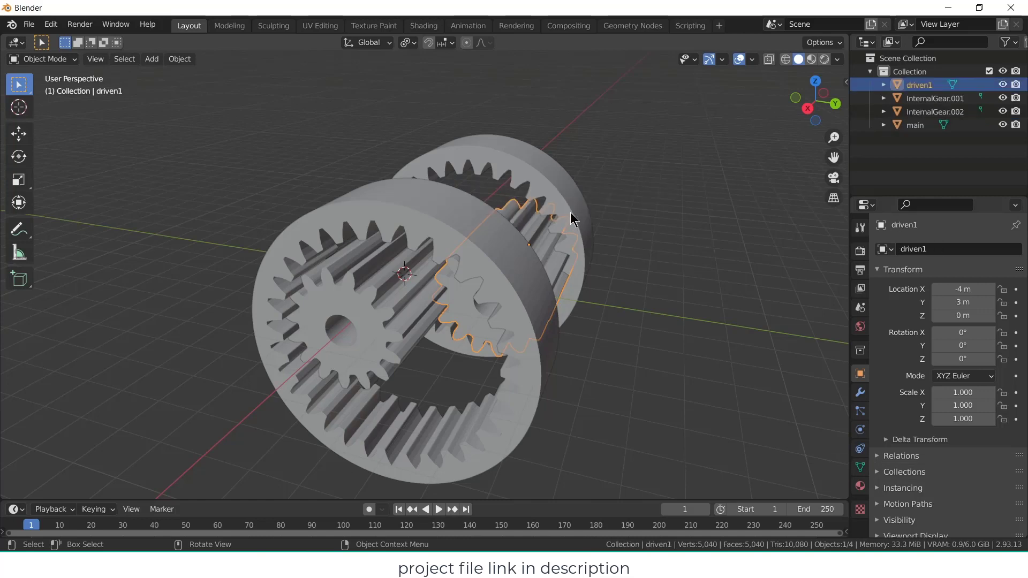
- Rename the duplicated ring gear at the far end to driven2
left_click(570, 213)
key("F2")
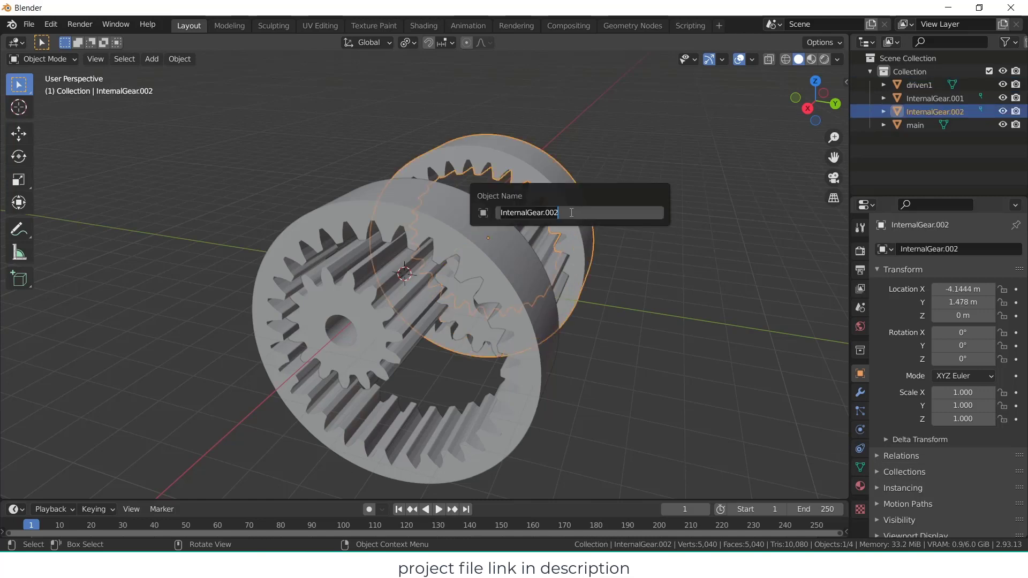
type("driven2")
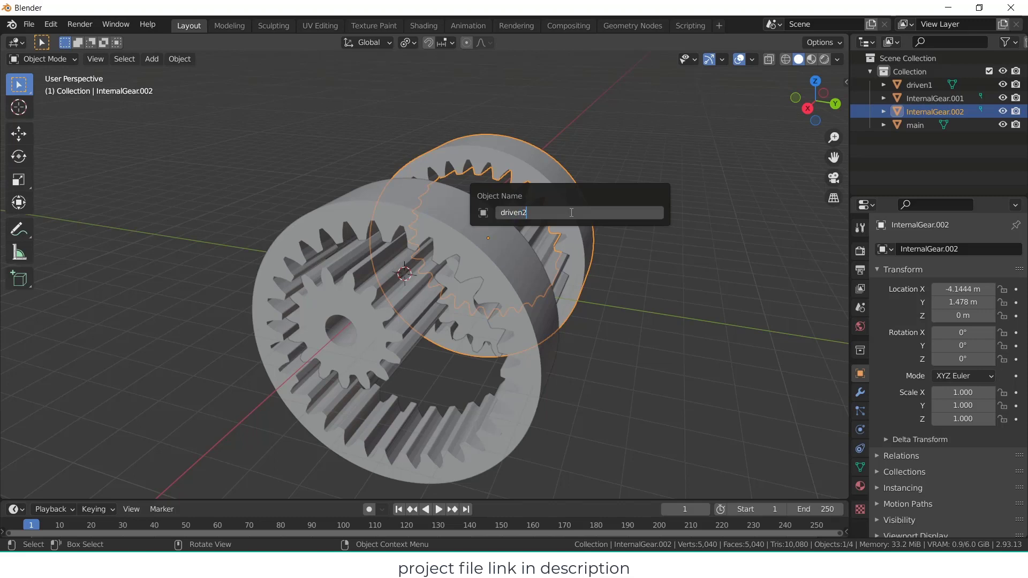
key("Return")
- Rename the original ring gear around the main spur gear to main_driven
left_click(524, 304)
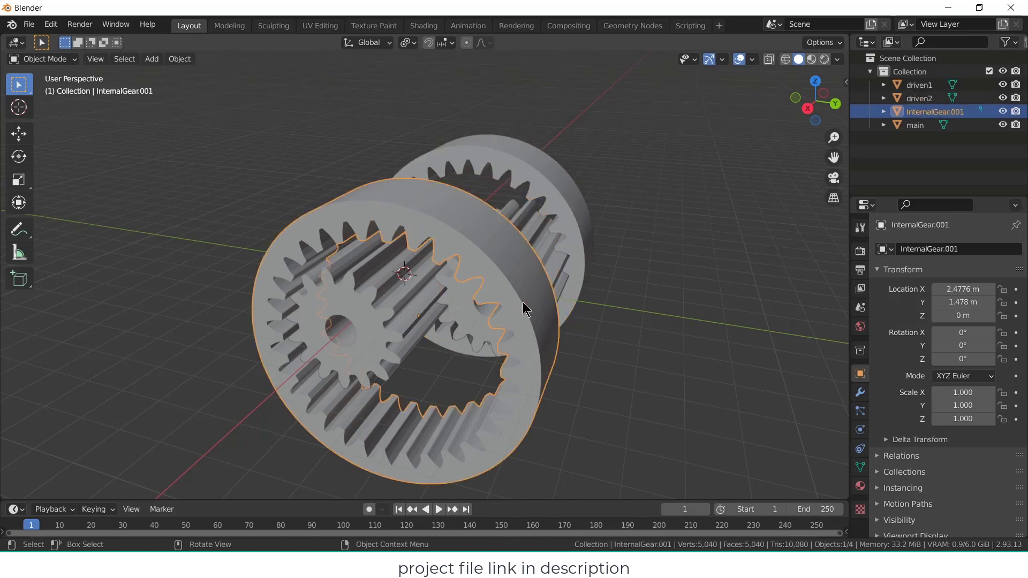
key("F2")
type("main")
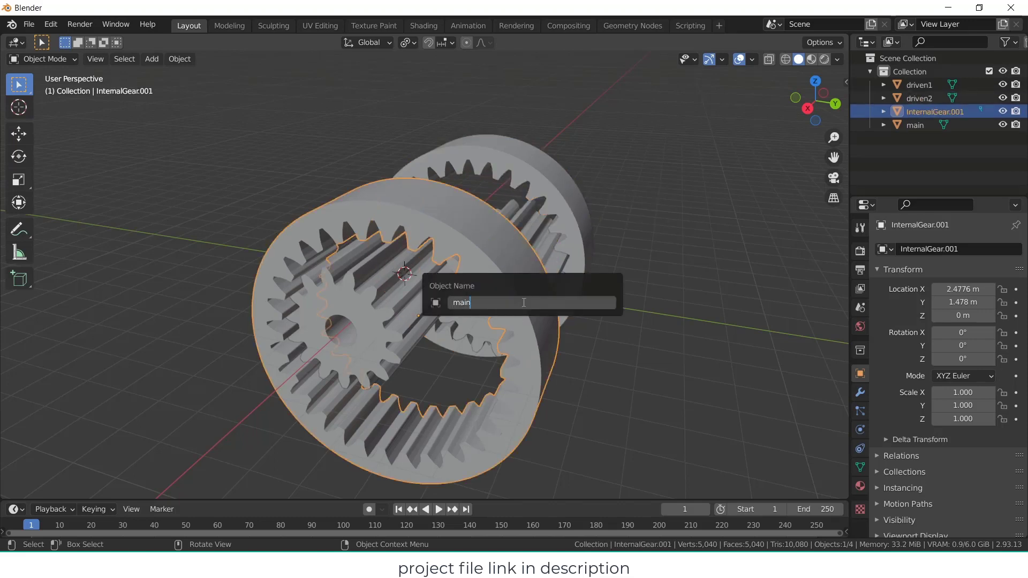
type("_driven")
key("Return")
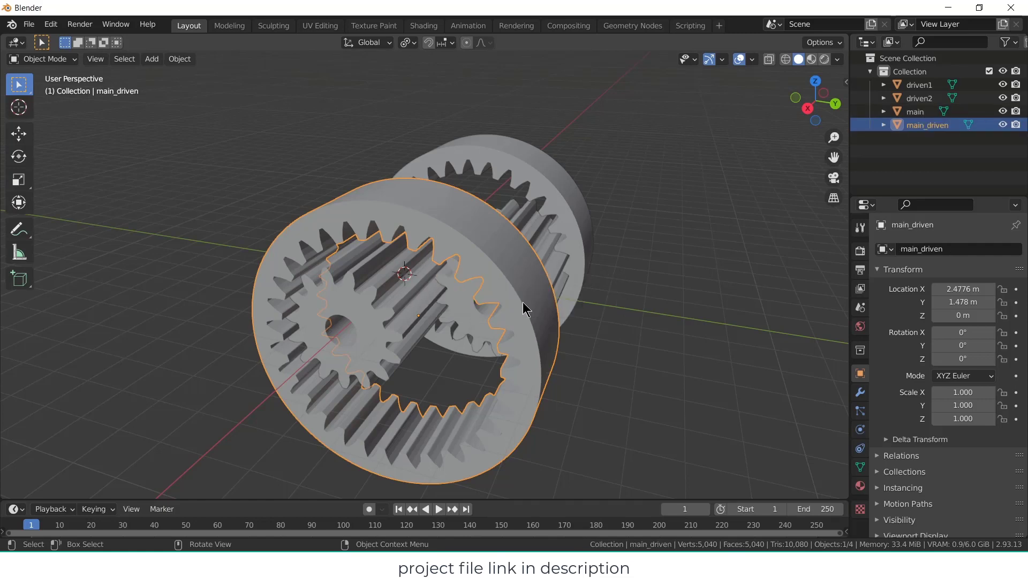
- Add a driver to the X rotation of the driven1 spur gear
left_click(677, 386)
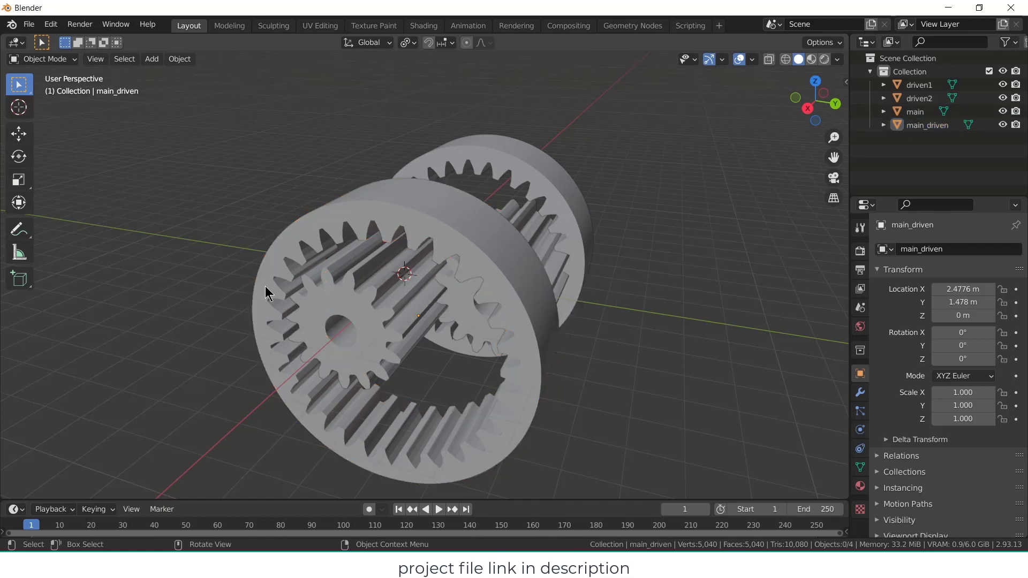
left_click(370, 321)
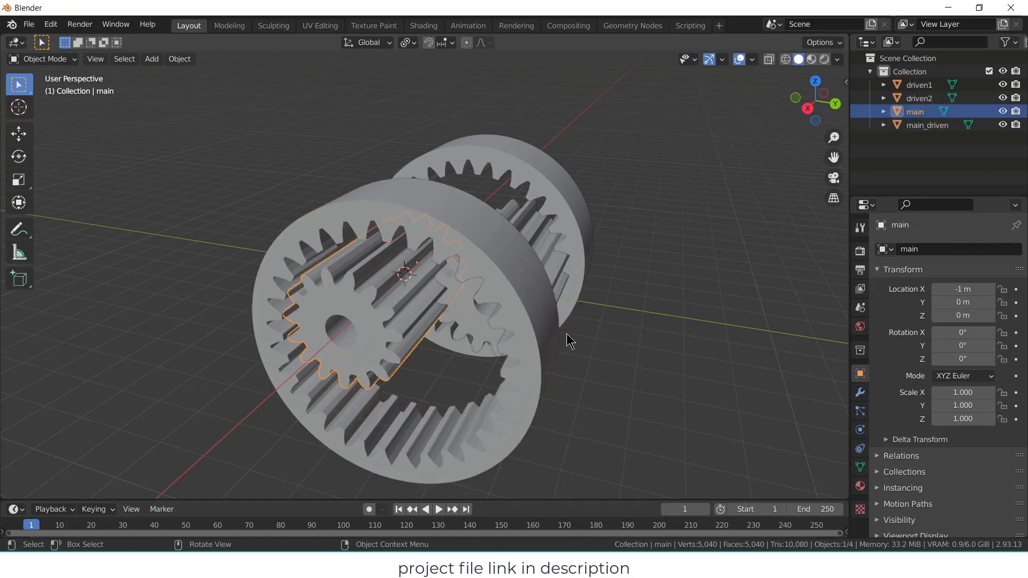
left_click(457, 305)
middle_click_drag(594, 326, 620, 216)
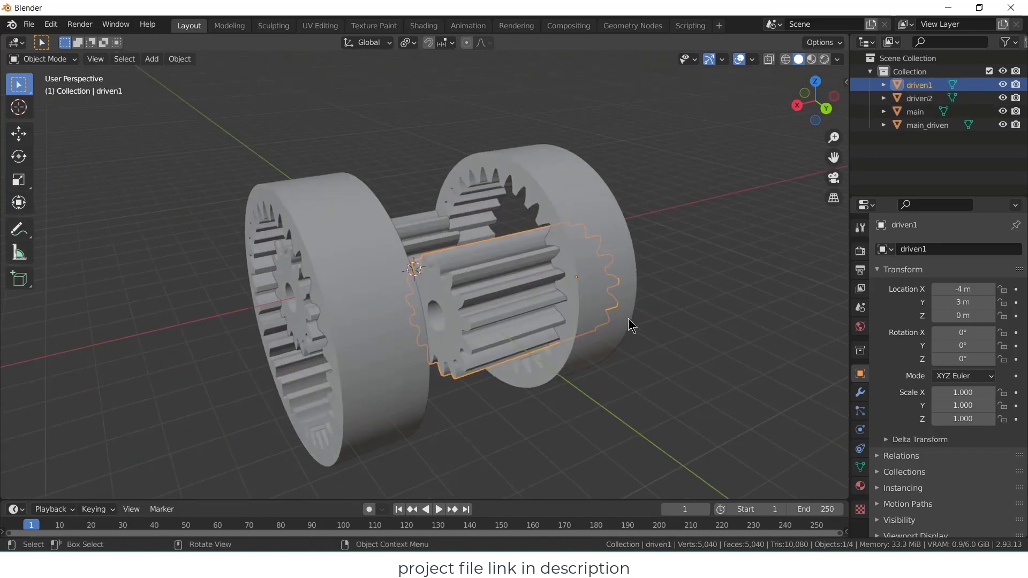
middle_click_drag(630, 326, 700, 294)
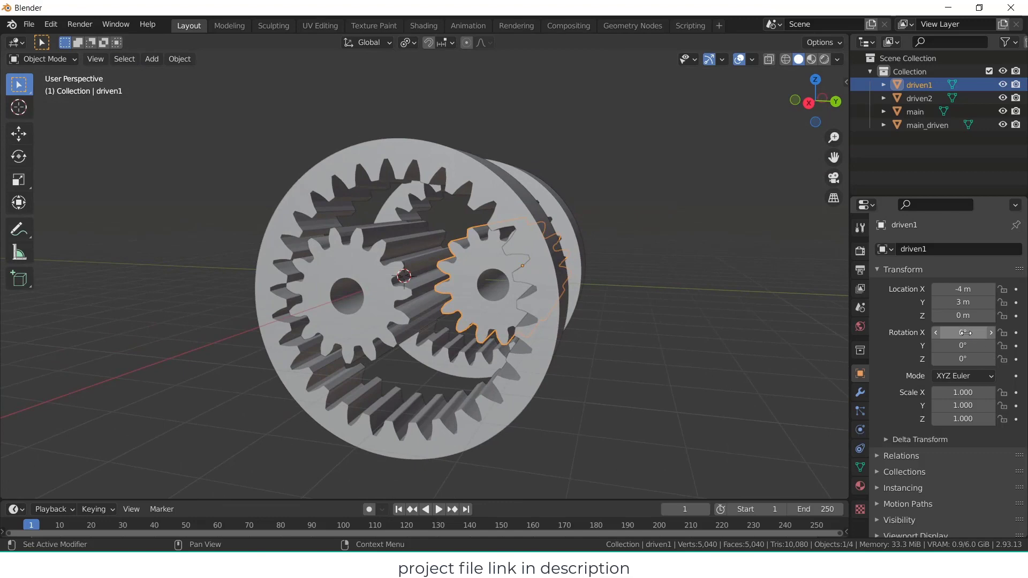
right_click(965, 333)
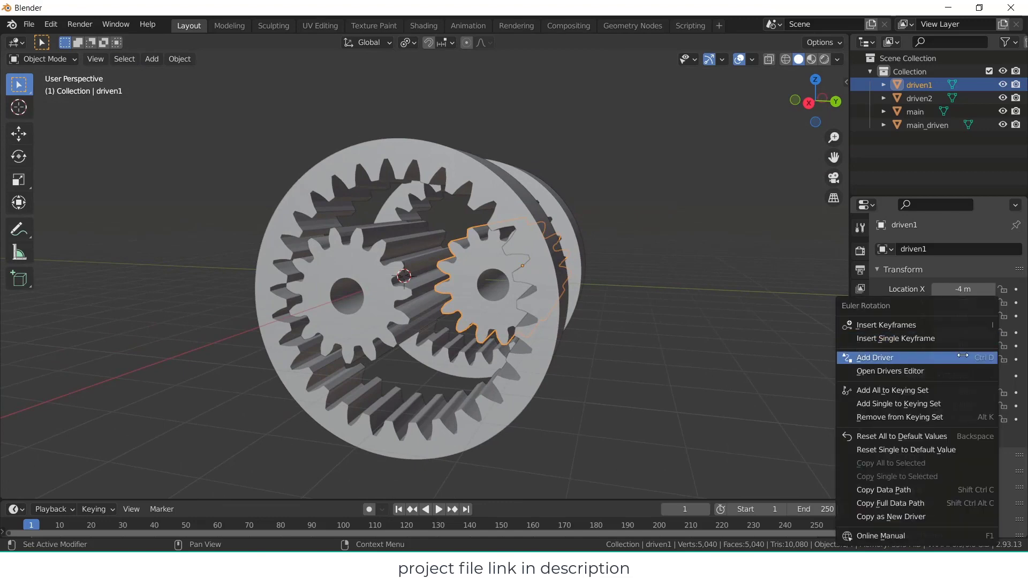
left_click(963, 357)
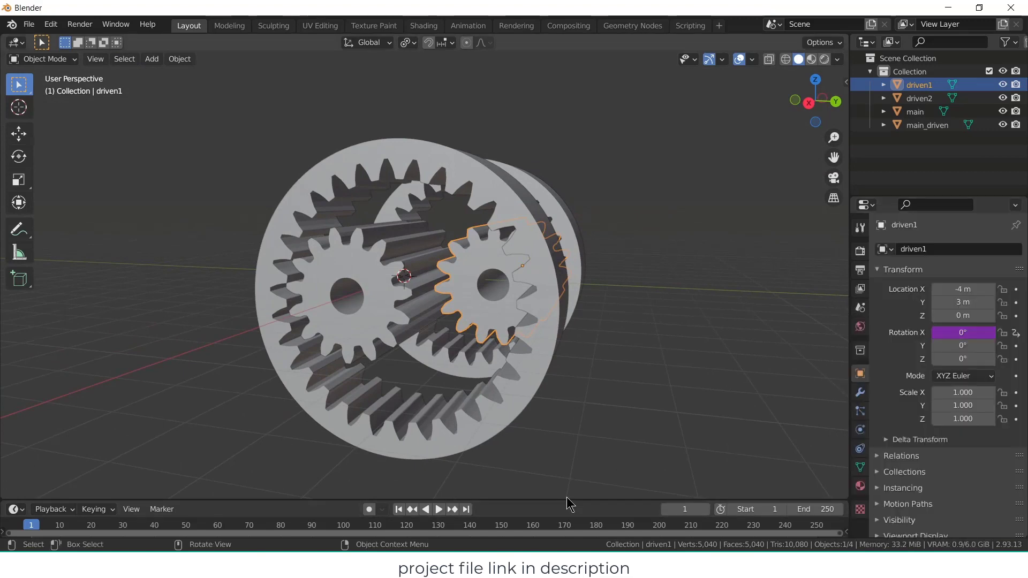
- Enlarge the timeline area, switch it to the Drivers editor and show the settings of driven1's X rotation driver
left_click_drag(570, 500, 45, 303)
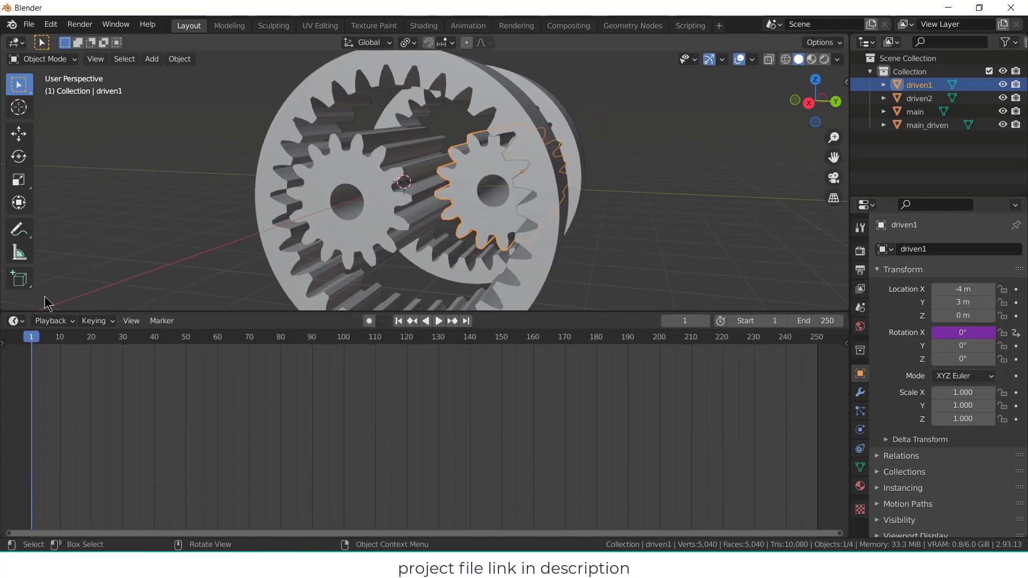
left_click(16, 321)
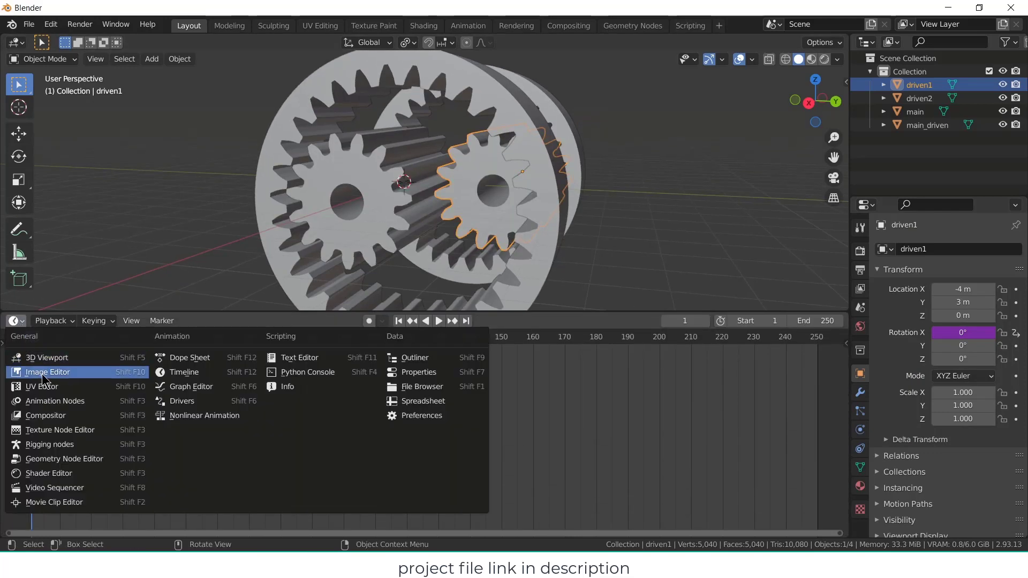
left_click(195, 406)
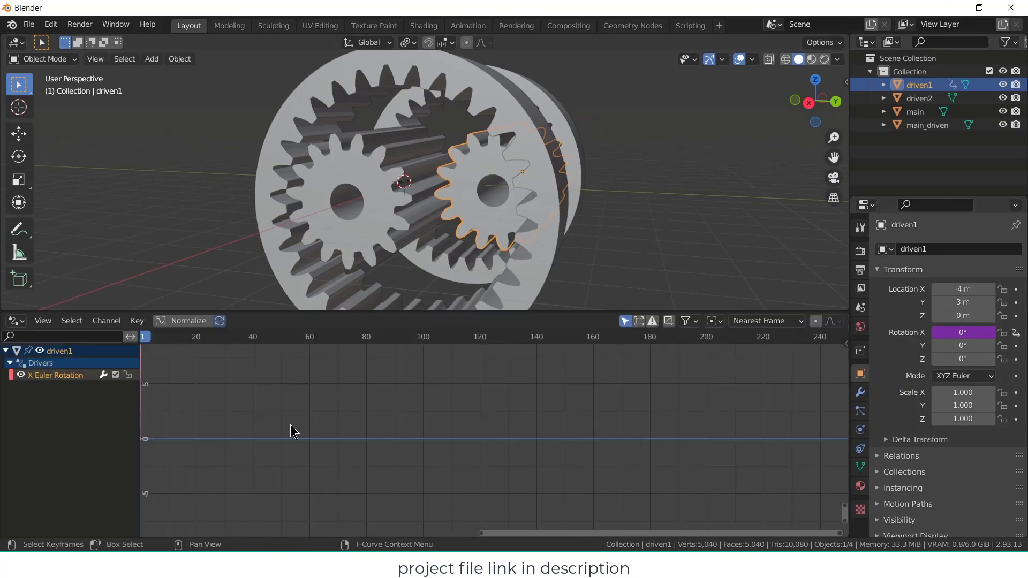
key("n")
left_click(842, 389)
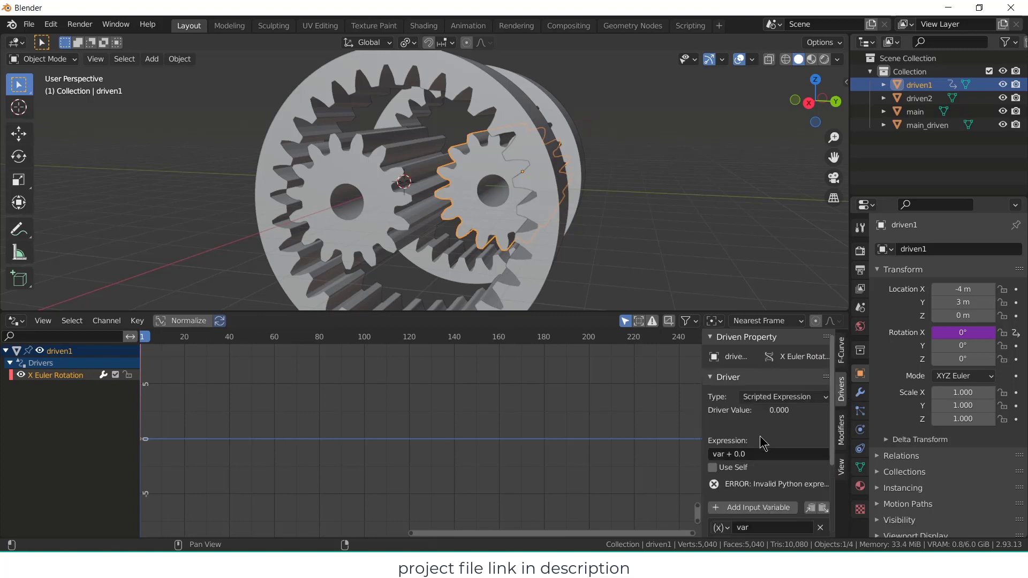
- Set driven1's driver variable to read the X Rotation of the main object
scroll(763, 482, "down", 4)
left_click(776, 463)
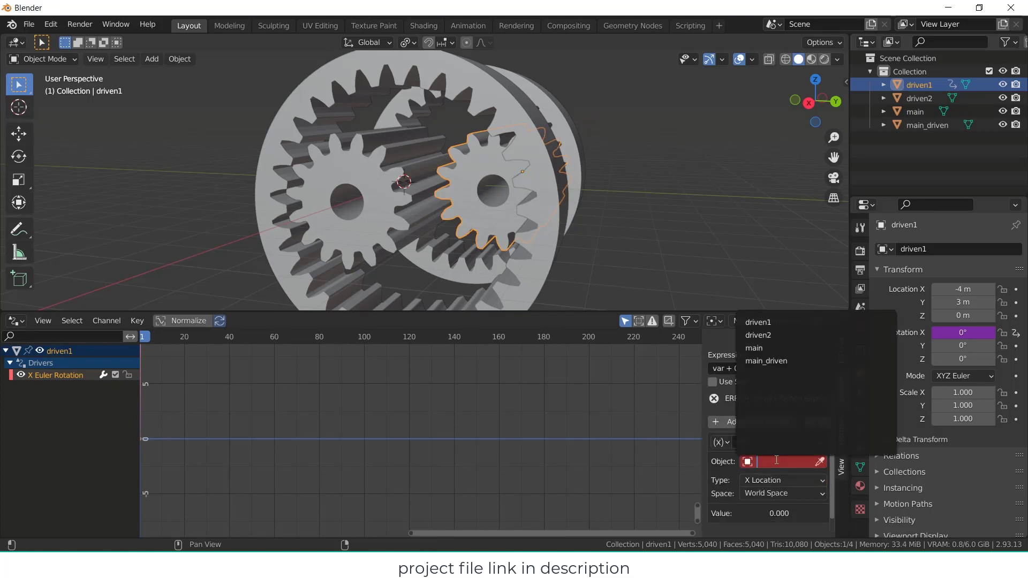
left_click(778, 347)
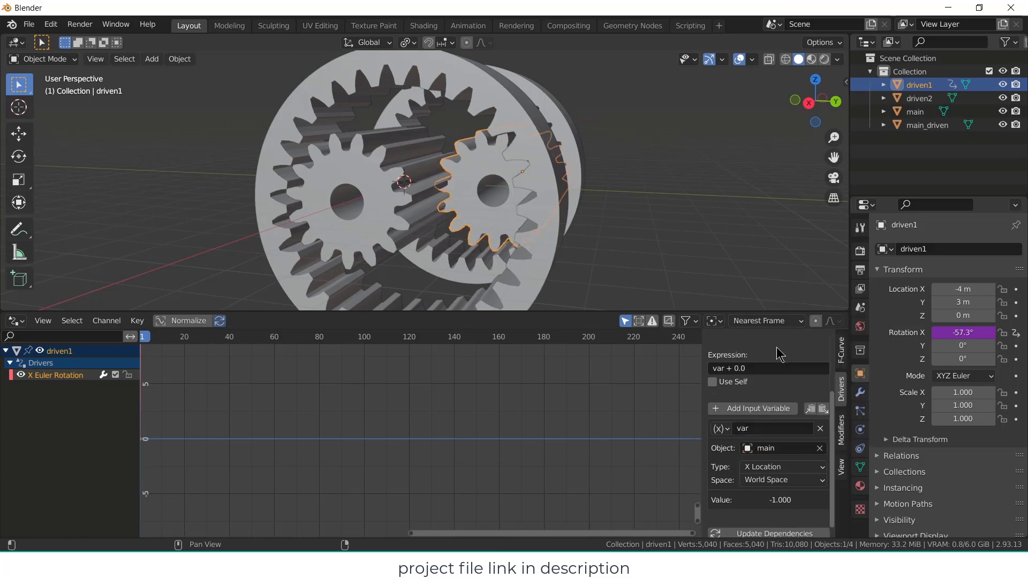
left_click(805, 481)
left_click(791, 468)
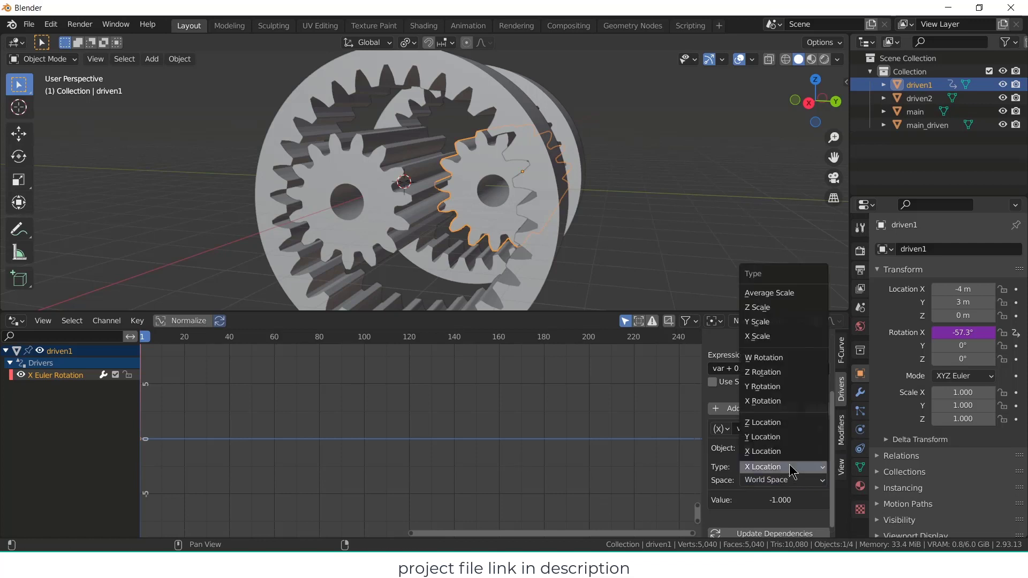
left_click(776, 407)
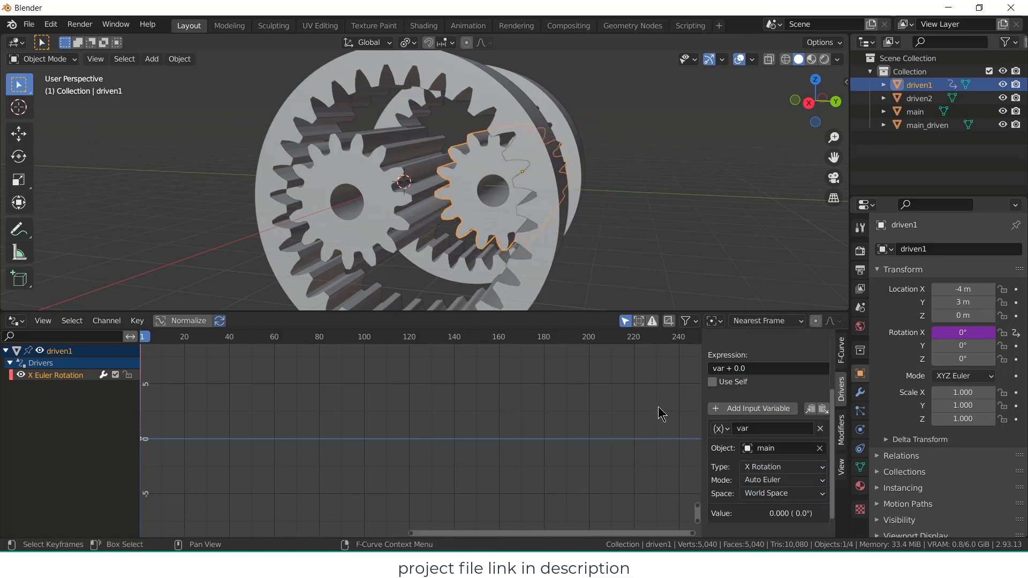
- Change driven1's driver expression to -var + 0.0 for opposite rotation
left_click(714, 369)
left_click(714, 368)
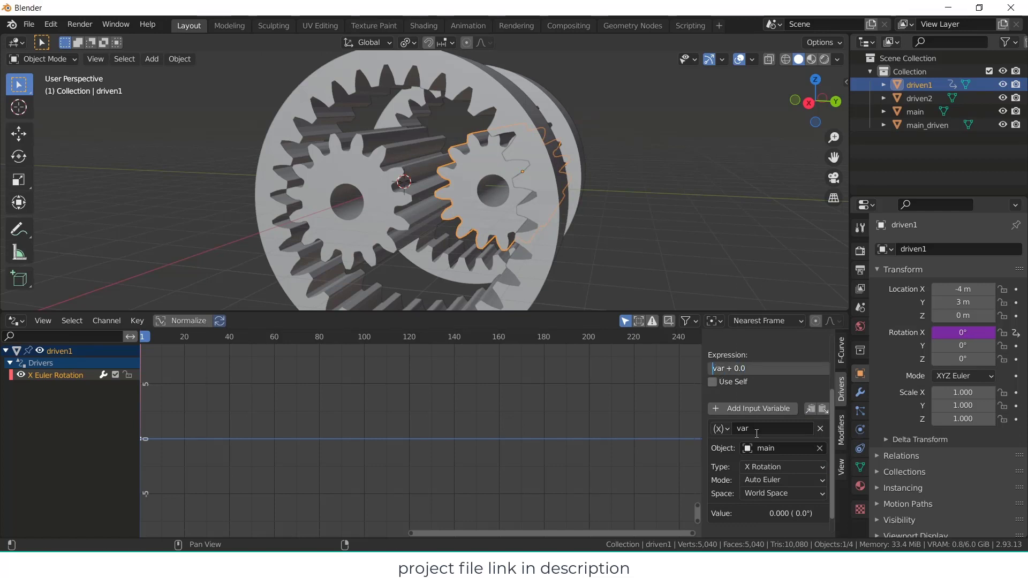
type("-")
key("Return")
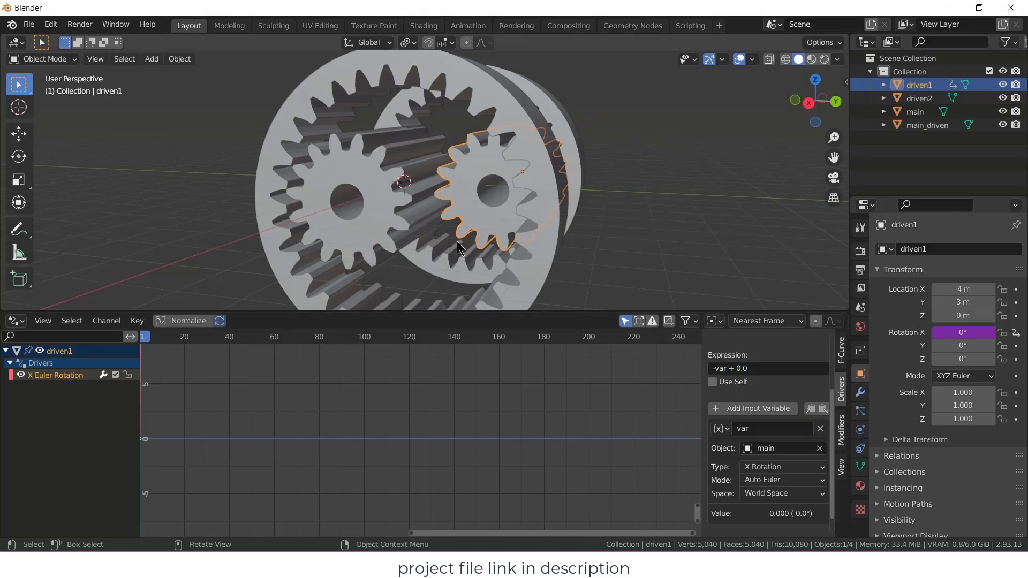
- Test the driven1 driver by turning the main gear about X, and reset its X rotation to 0°
left_click(394, 206)
mouse_move(963, 333)
left_mouse_down()
mouse_move(985, 332)
mouse_move(921, 333)
mouse_move(954, 332)
left_mouse_up()
left_click(959, 333)
type("0")
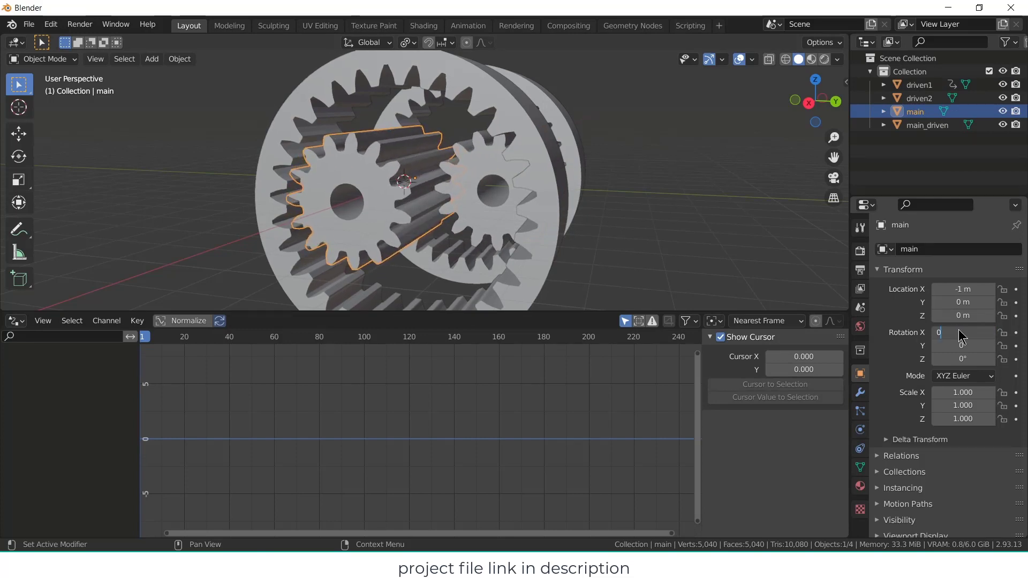
key("Return")
- Add a driver to the X rotation of the driven2 ring gear
left_click(737, 195)
middle_click_drag(737, 195, 671, 223)
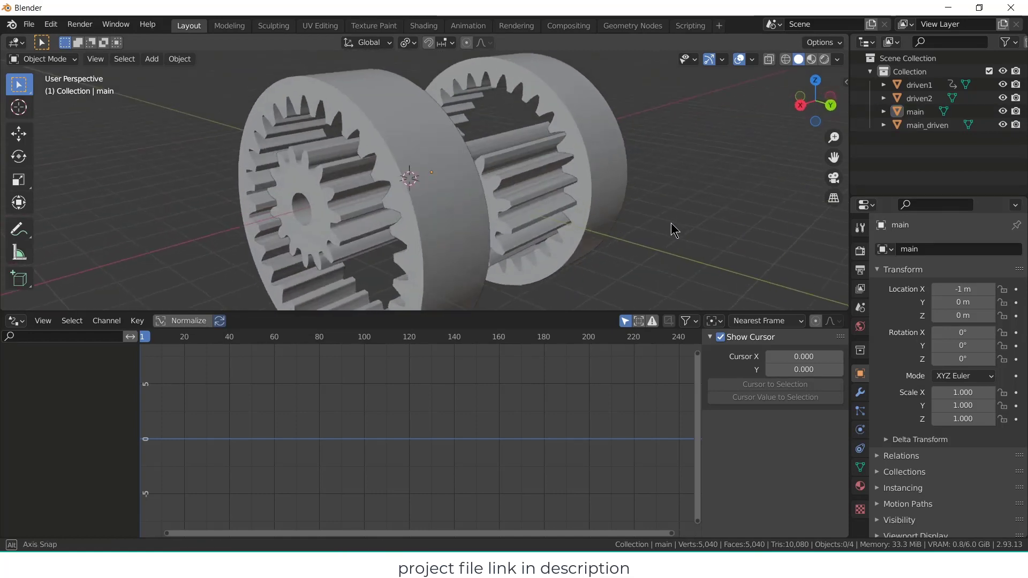
left_click(616, 170)
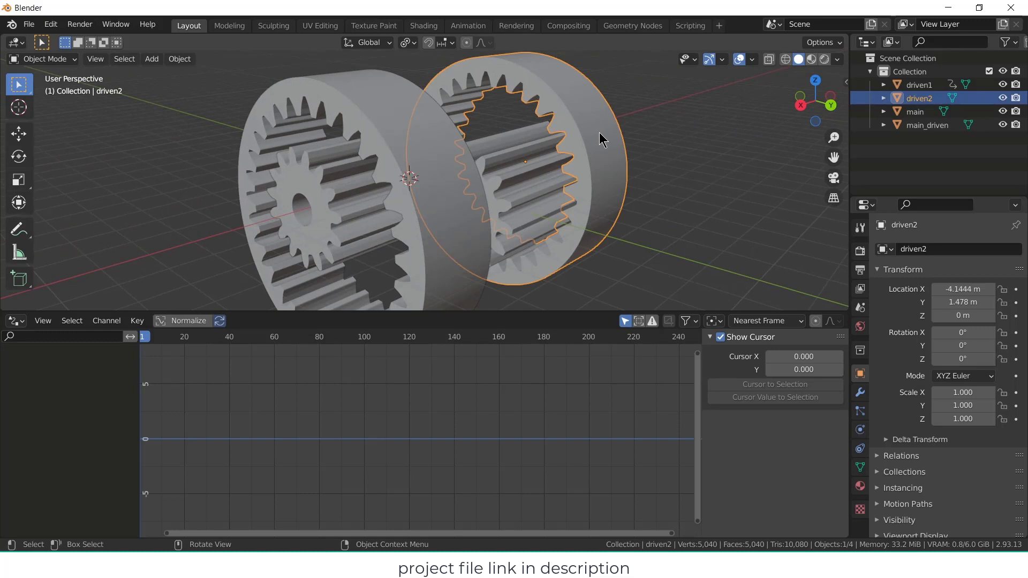
scroll(222, 203, "down", 1)
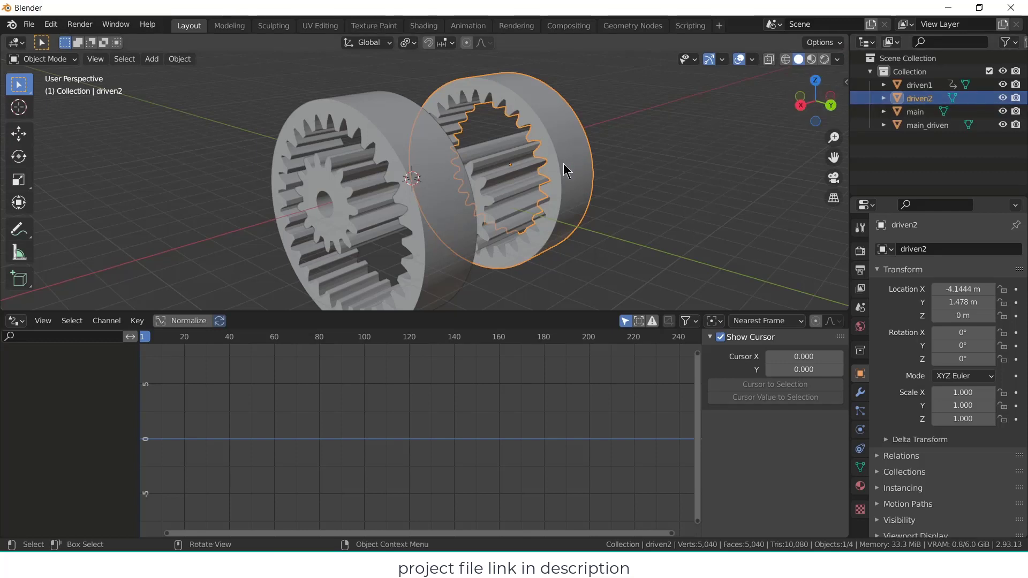
middle_click_drag(565, 106, 557, 139)
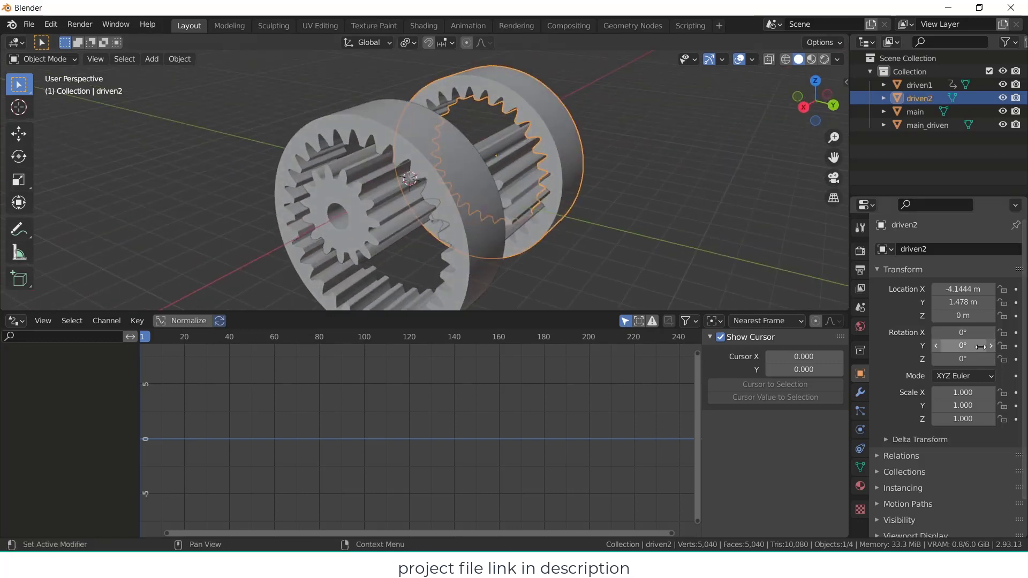
right_click(963, 334)
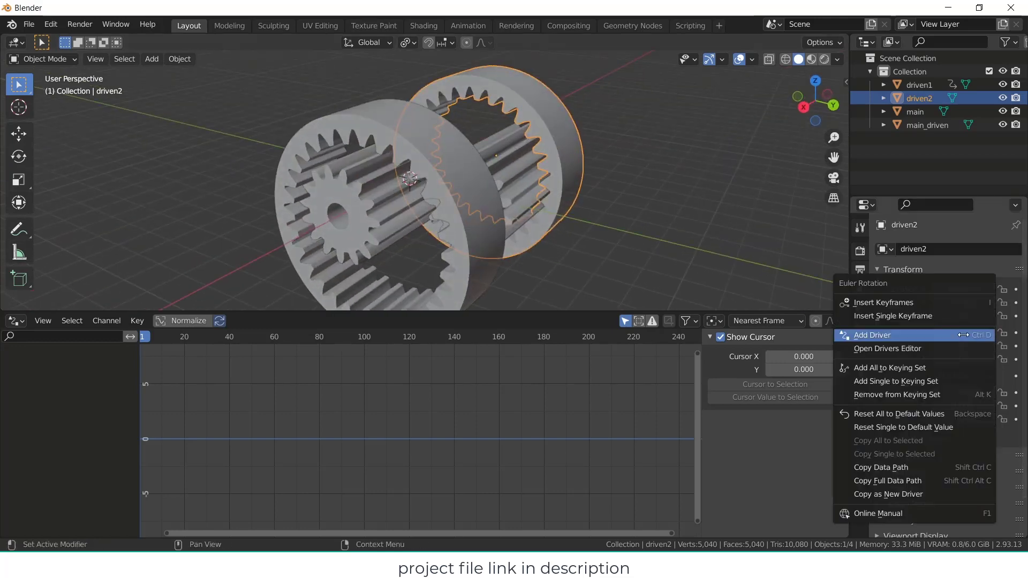
left_click(928, 333)
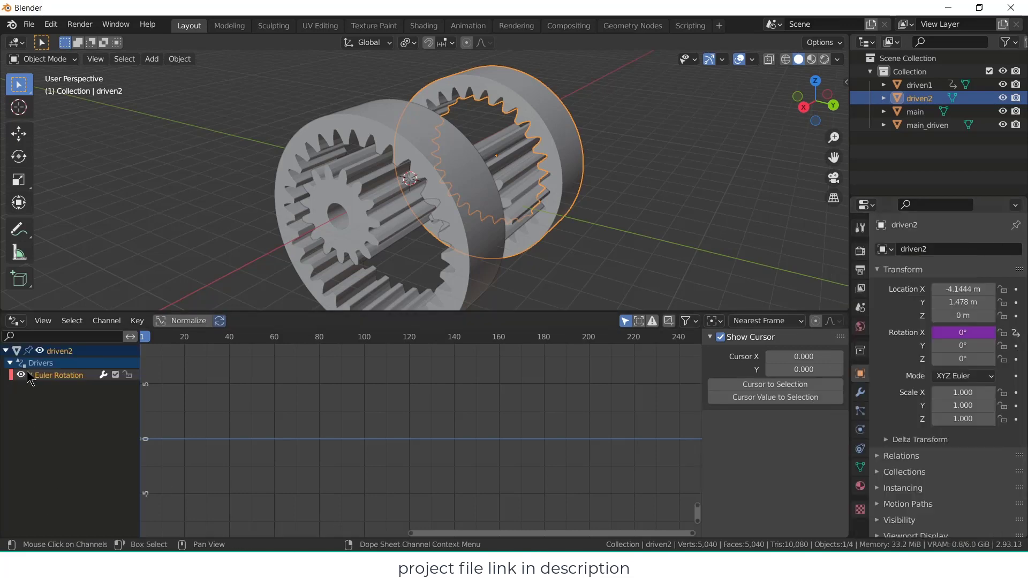
- Set driven2's driver variable to read the X Rotation of the driven1 object
left_click(48, 376)
scroll(755, 498, "down", 3)
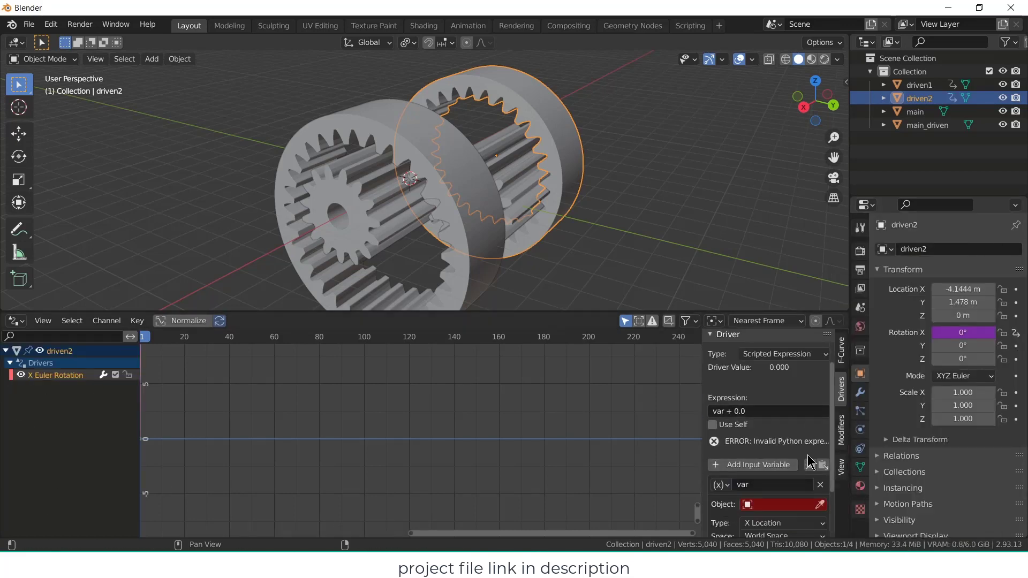
left_click(778, 485)
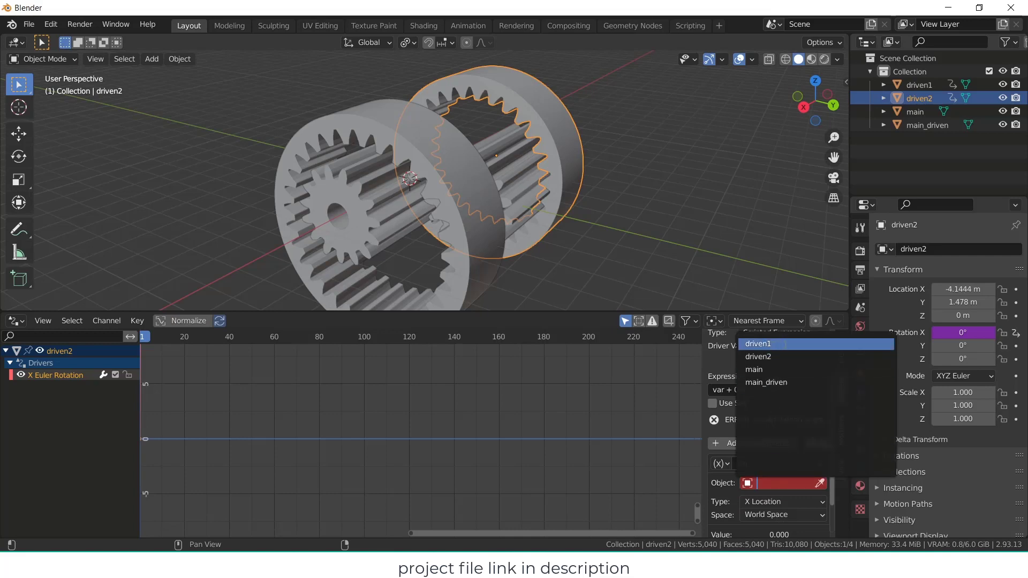
left_click(761, 344)
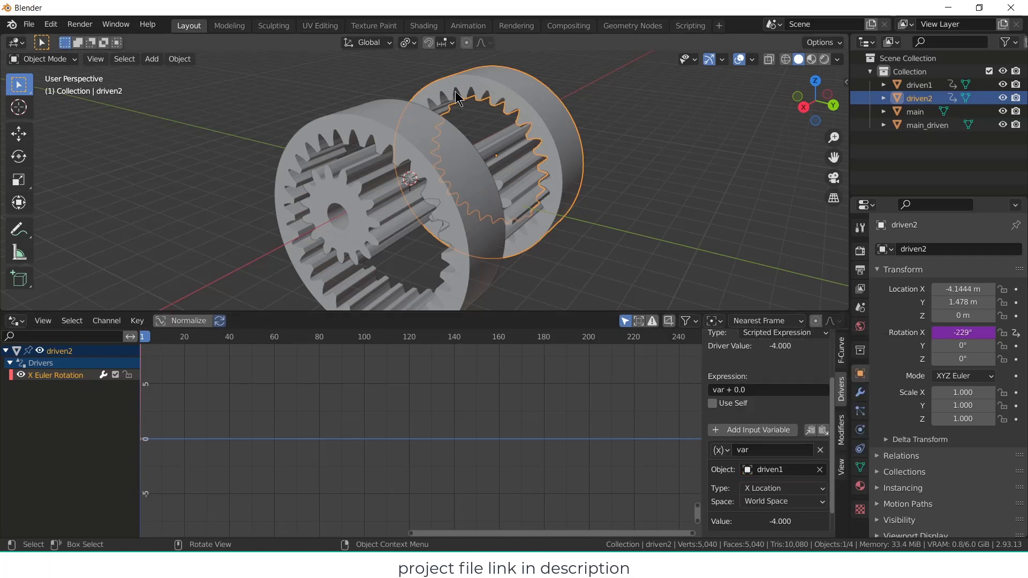
left_click(777, 489)
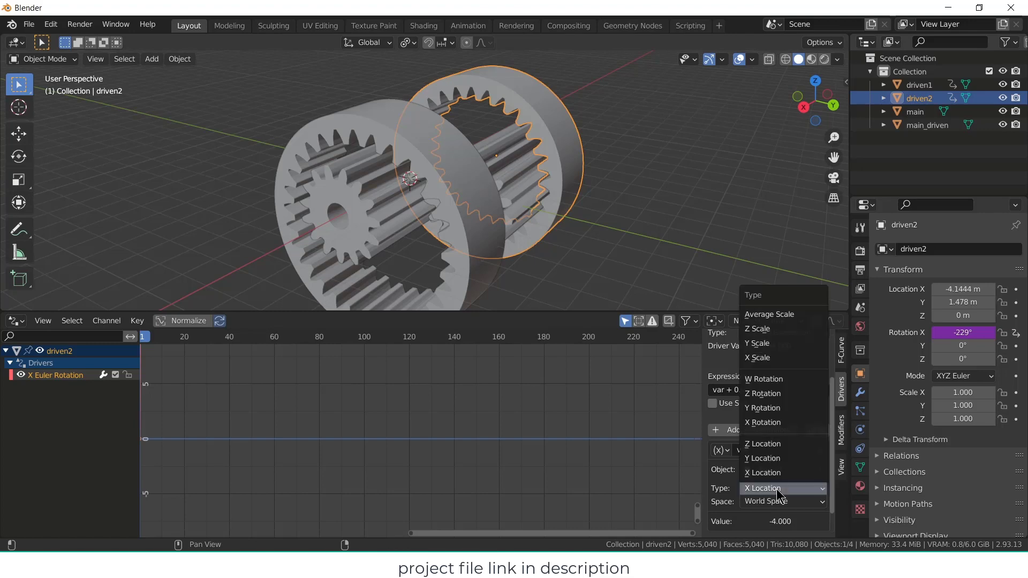
left_click(783, 424)
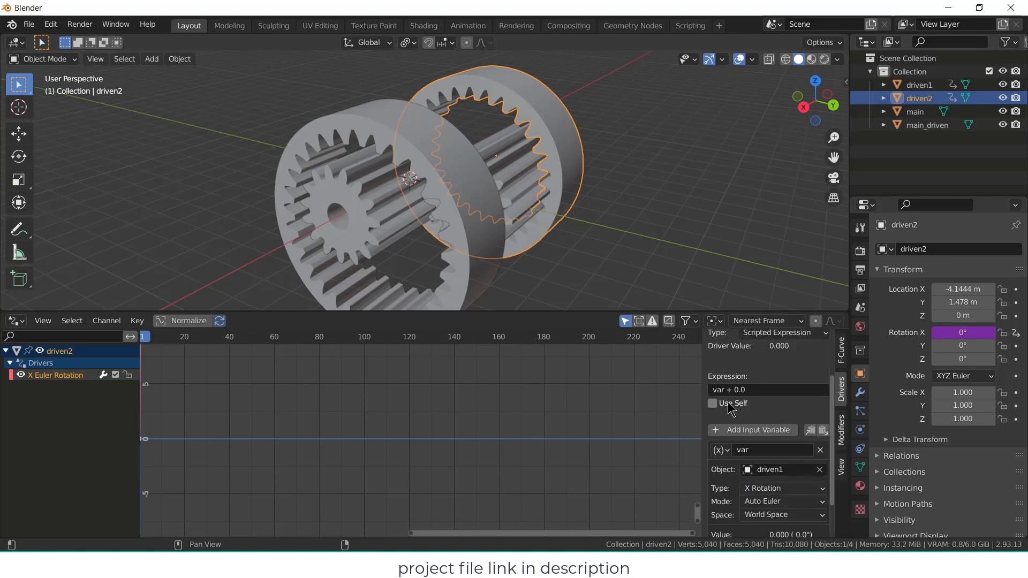
- Change driven2's driver expression to .5*var + 0.0 for half-speed rotation
left_click(713, 389)
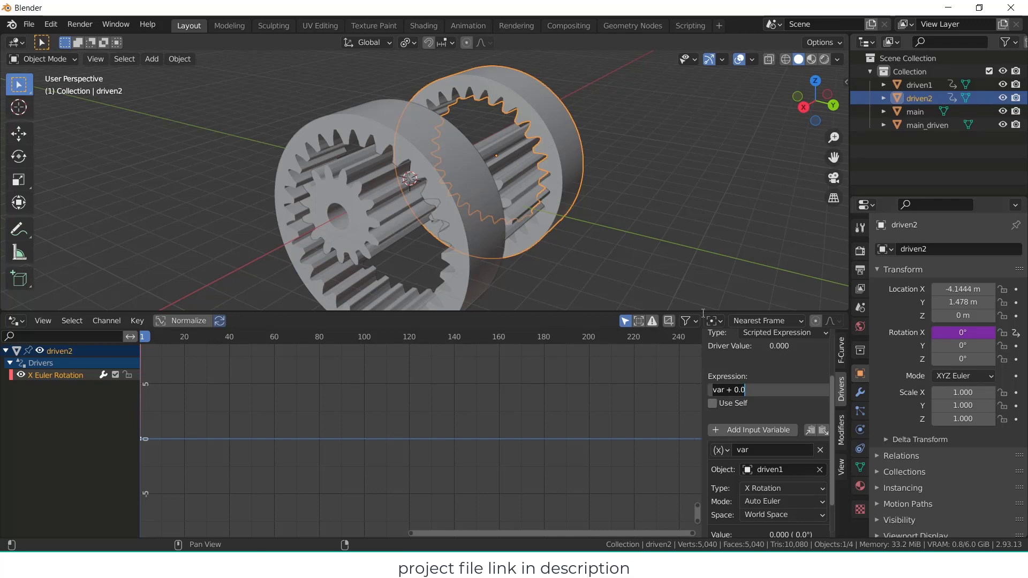
left_click(712, 390)
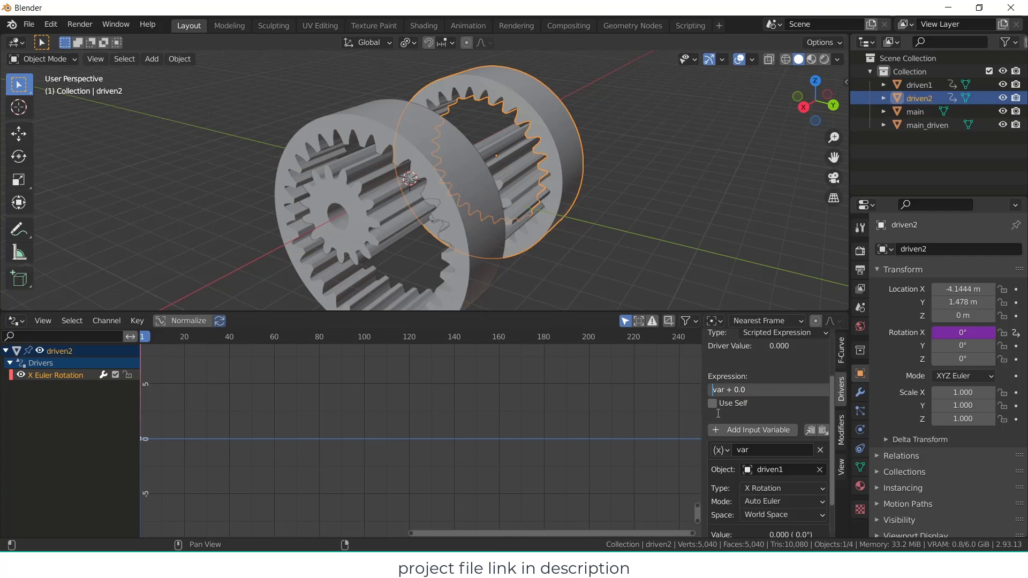
type(".5*")
key("Return")
- Test both driven gears by turning the main gear about X, and return its X rotation to 0°
left_click(346, 194)
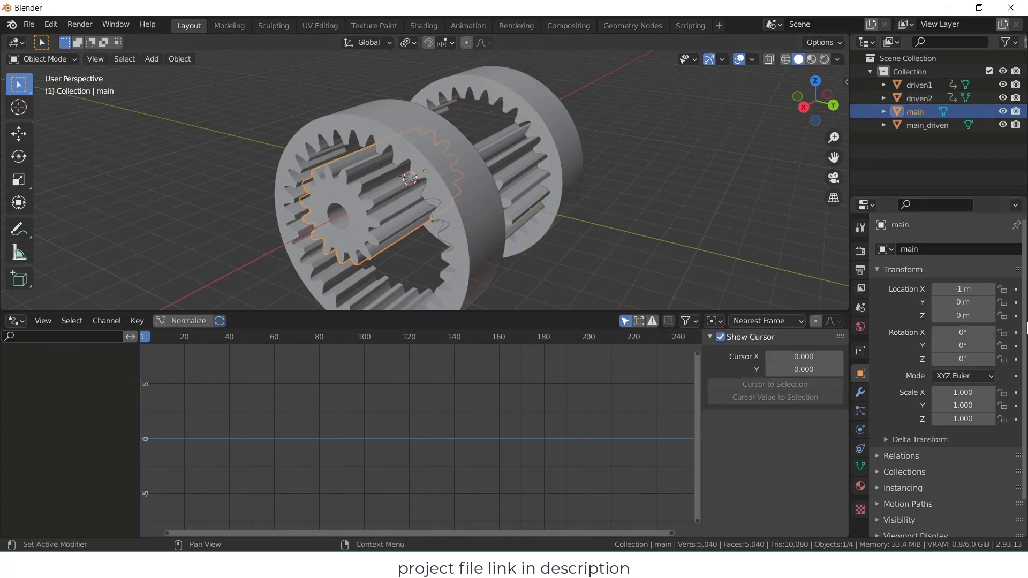
mouse_move(963, 333)
left_mouse_down()
mouse_move(991, 333)
mouse_move(945, 332)
left_mouse_up()
left_click(963, 332)
type("0")
key("Return")
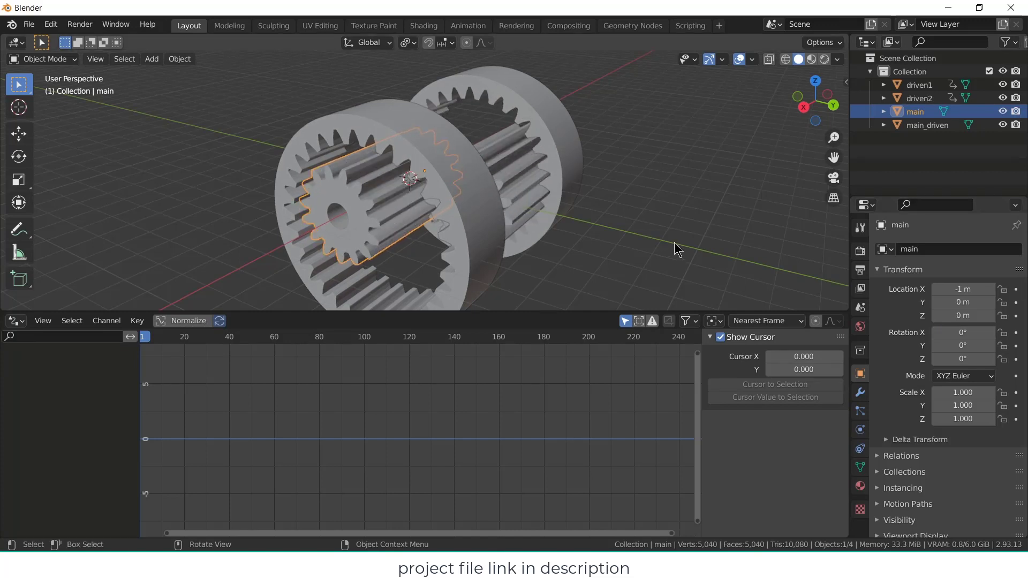
- Add a driver to the X rotation of the main_driven ring gear
left_click(687, 236)
left_click(459, 177)
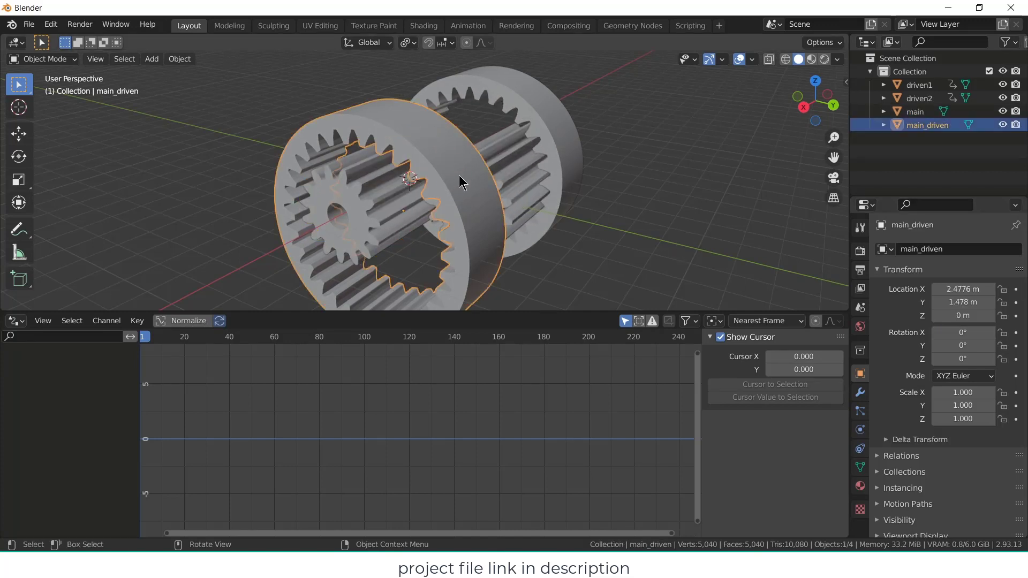
right_click(975, 332)
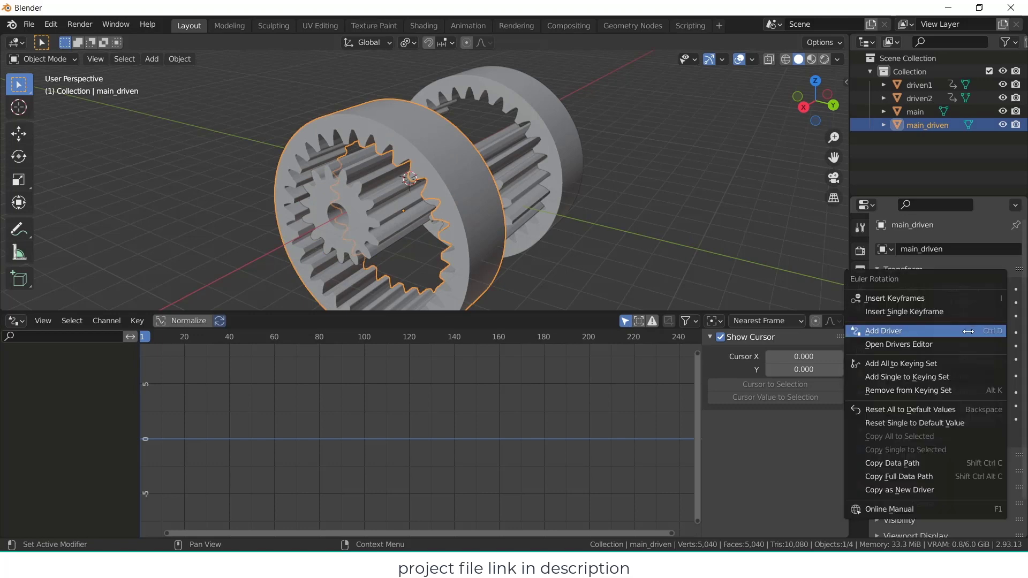
left_click(968, 332)
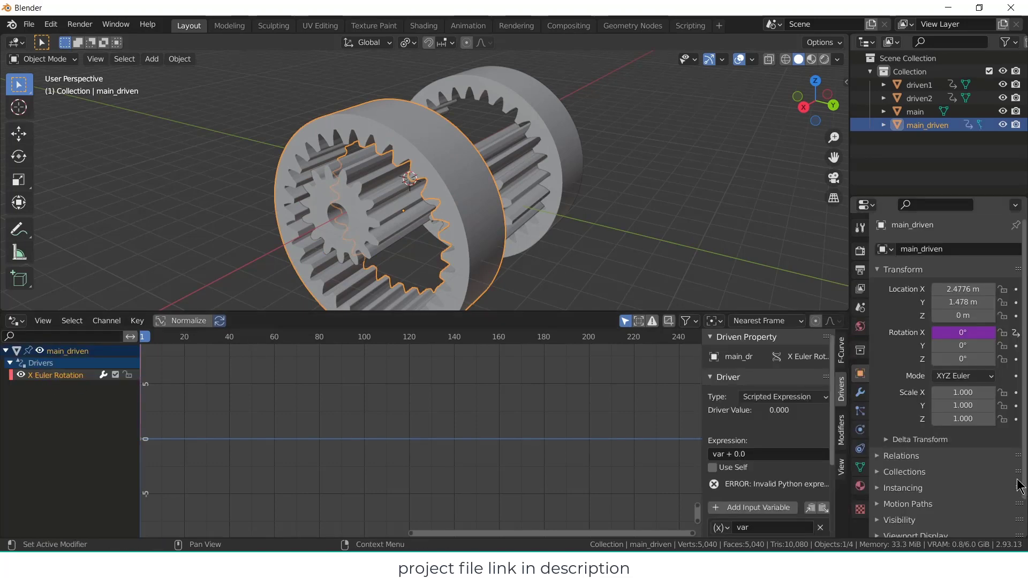
- Set main_driven's driver variable to read the X Rotation of the main object
scroll(779, 508, "down", 2)
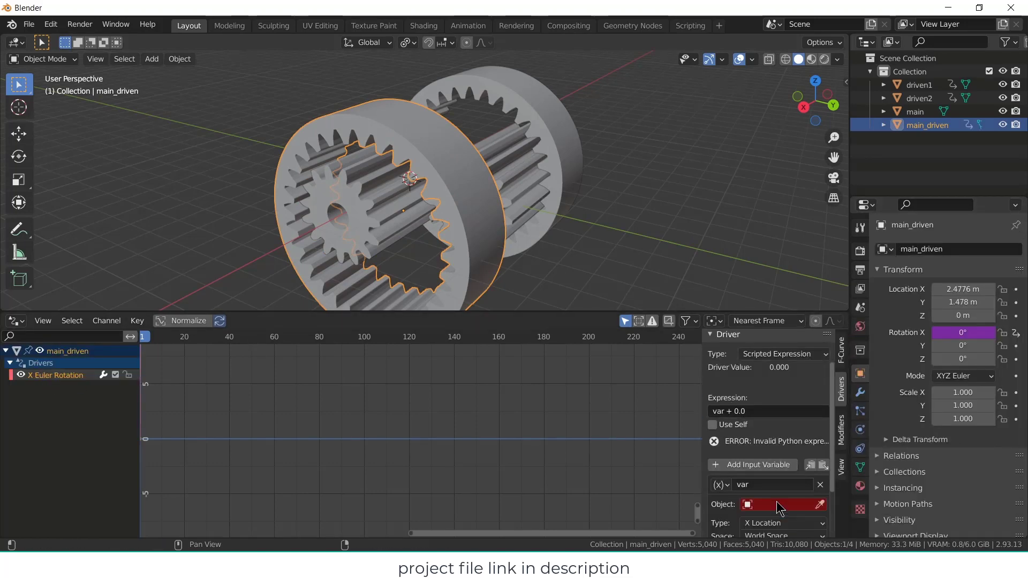
left_click(779, 485)
left_click(787, 369)
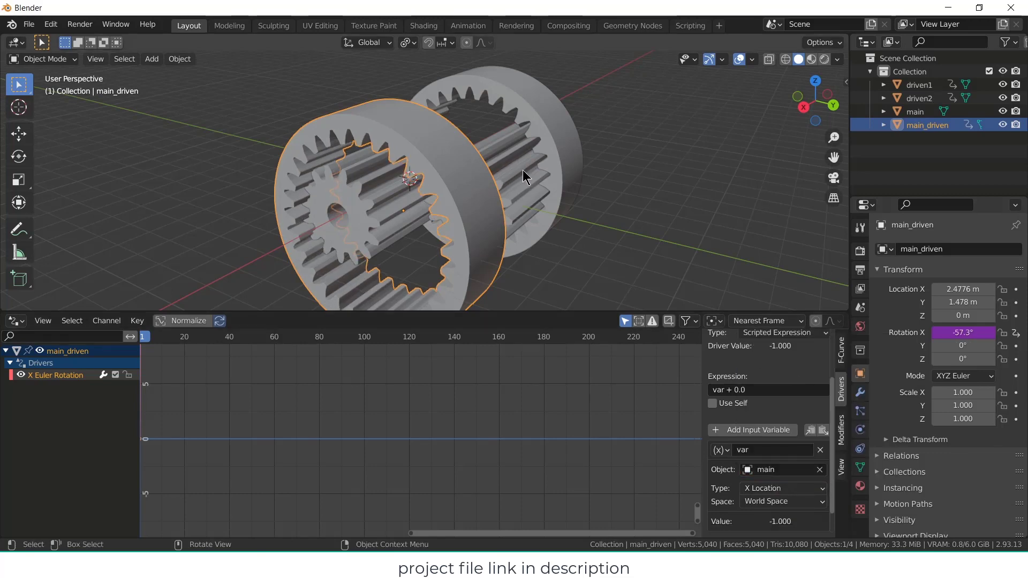
left_click(797, 488)
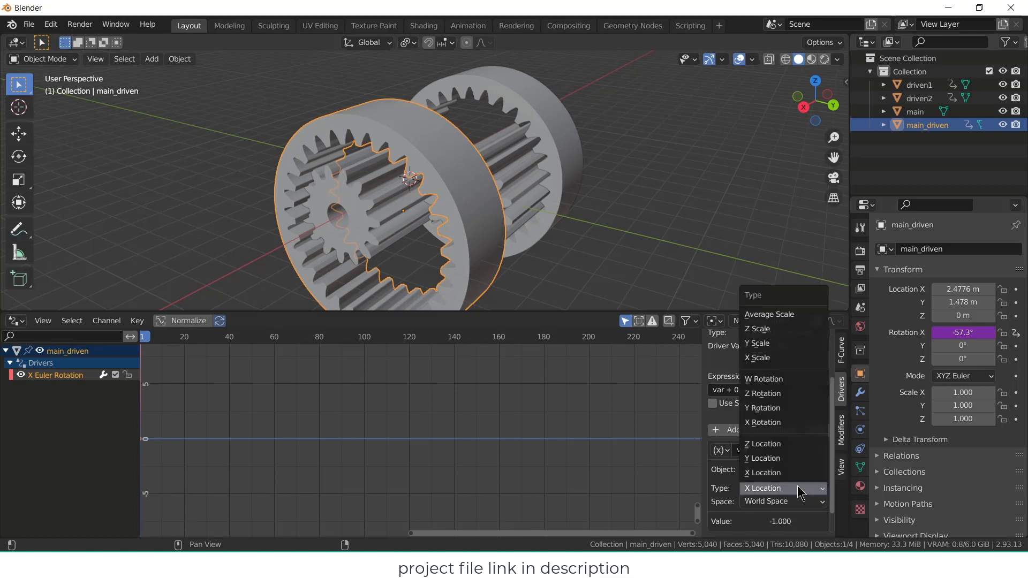
left_click(772, 424)
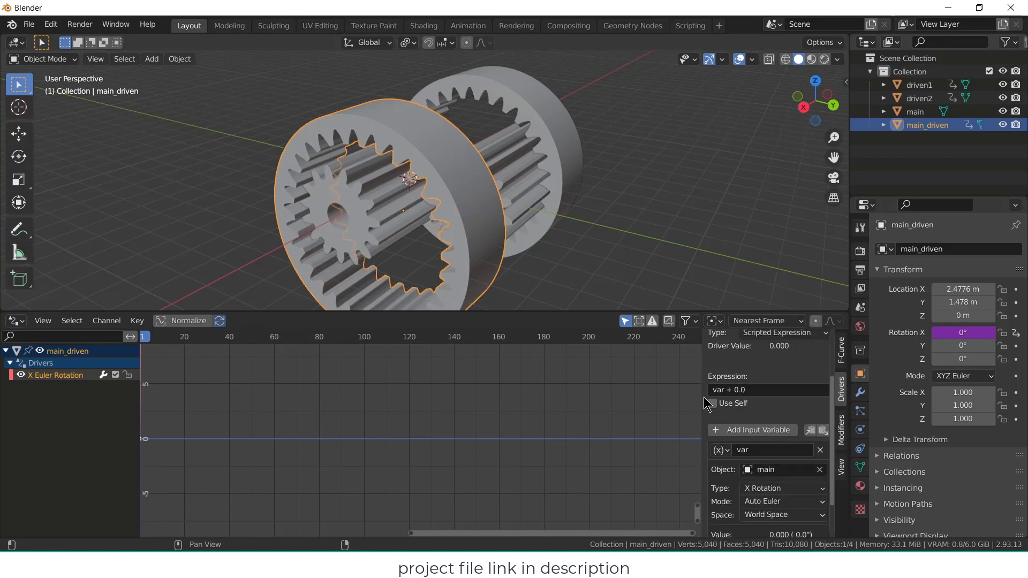
- Change main_driven's driver expression to .5*var + 0.0, then deselect the ring gear
type("5")
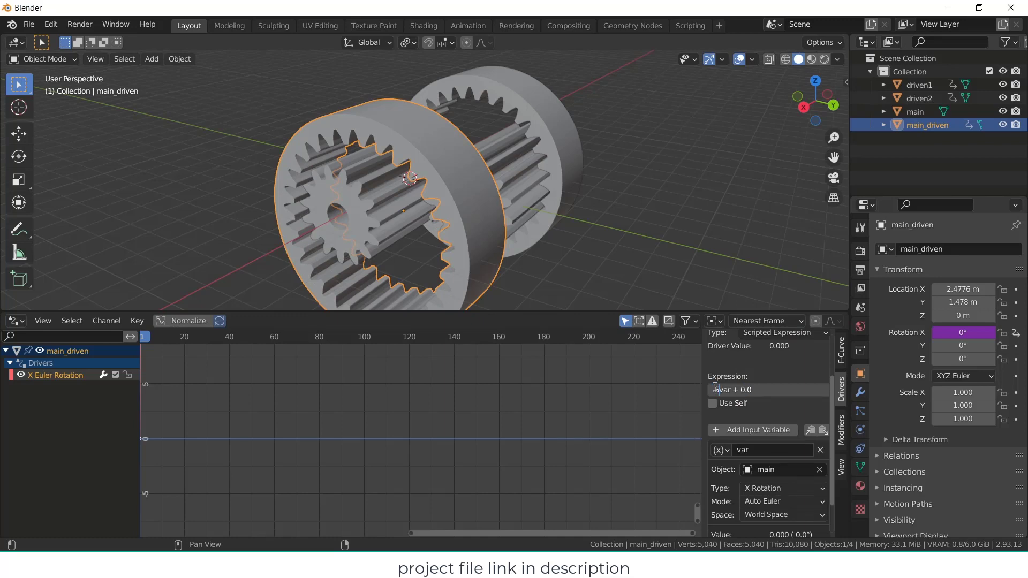
type("*")
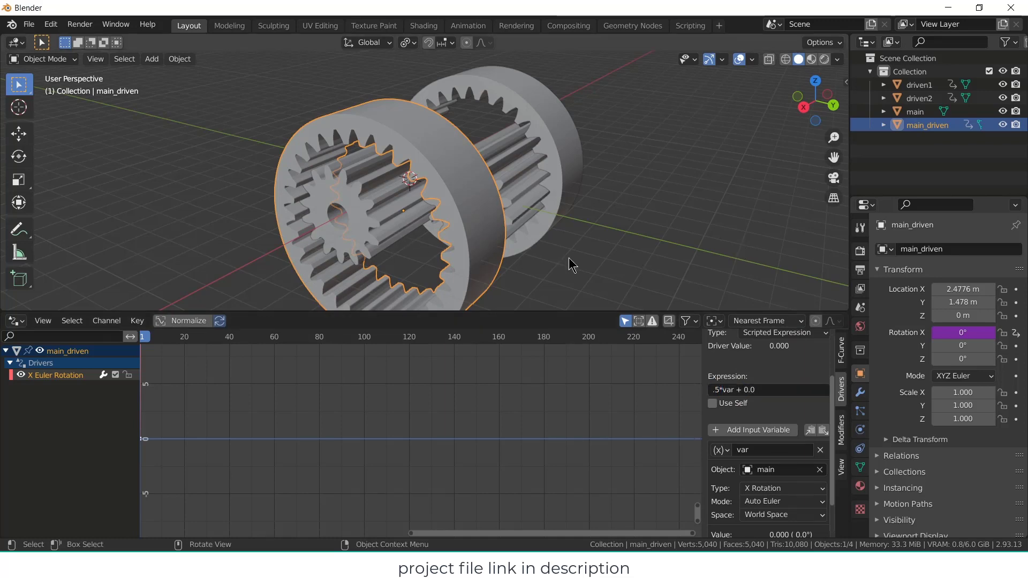
middle_click_drag(558, 239, 489, 155)
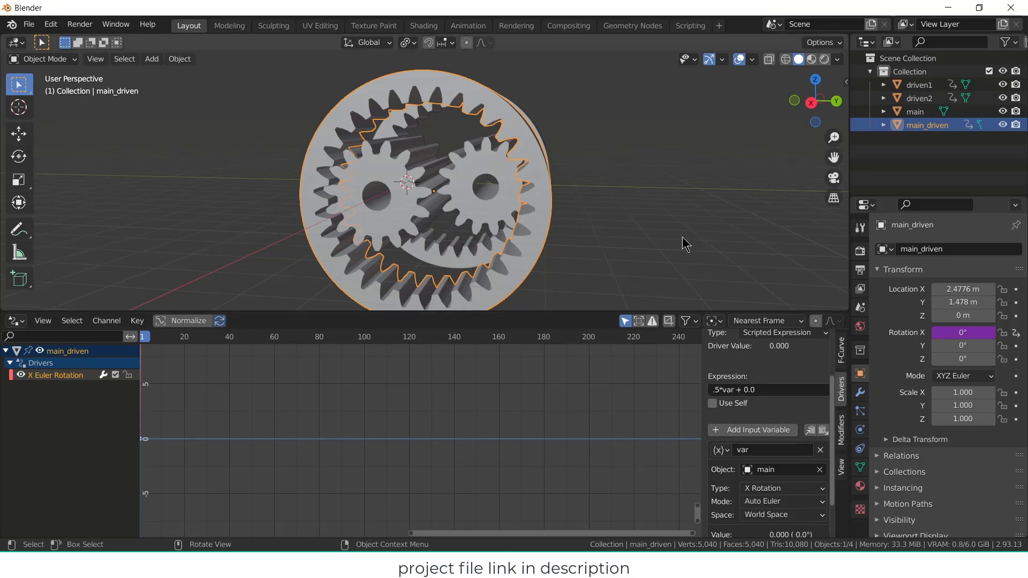
middle_click_drag(682, 236, 616, 261)
left_click(644, 261)
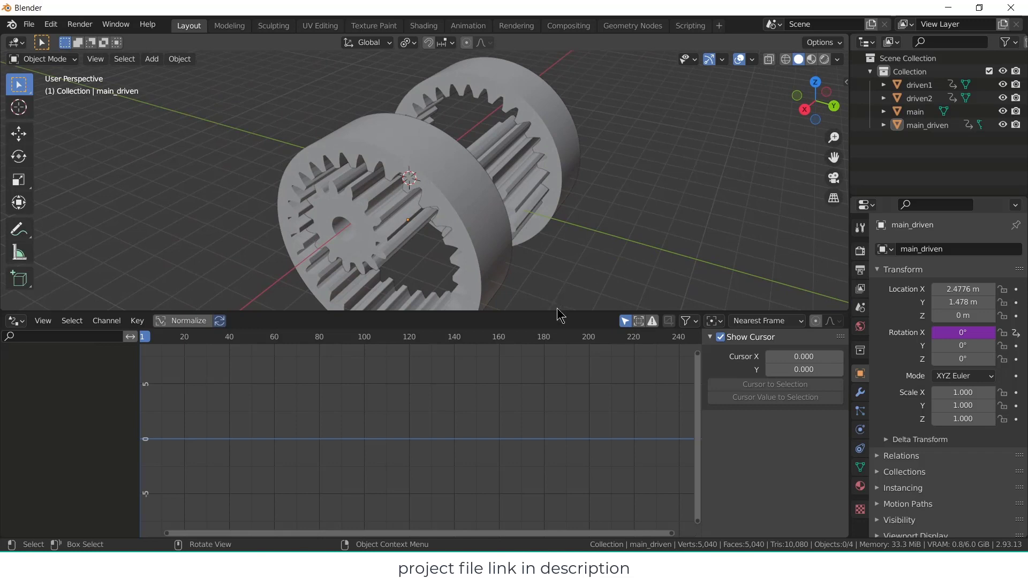
- Enlarge the 3D viewport and test the linked gears by turning the main gear about X to -23.4°
left_click_drag(557, 311, 556, 399)
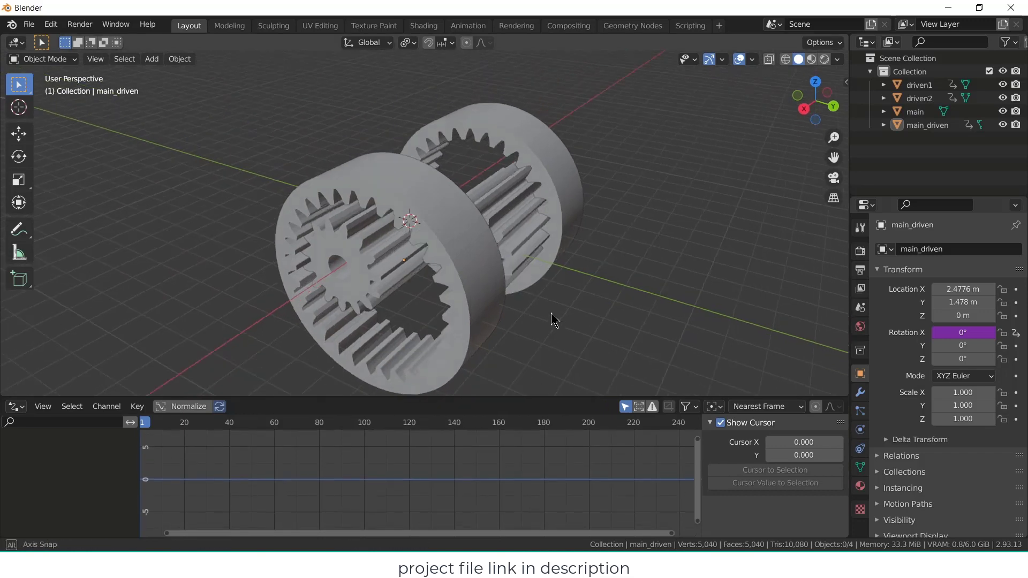
middle_click_drag(552, 320, 360, 241)
left_click(359, 239)
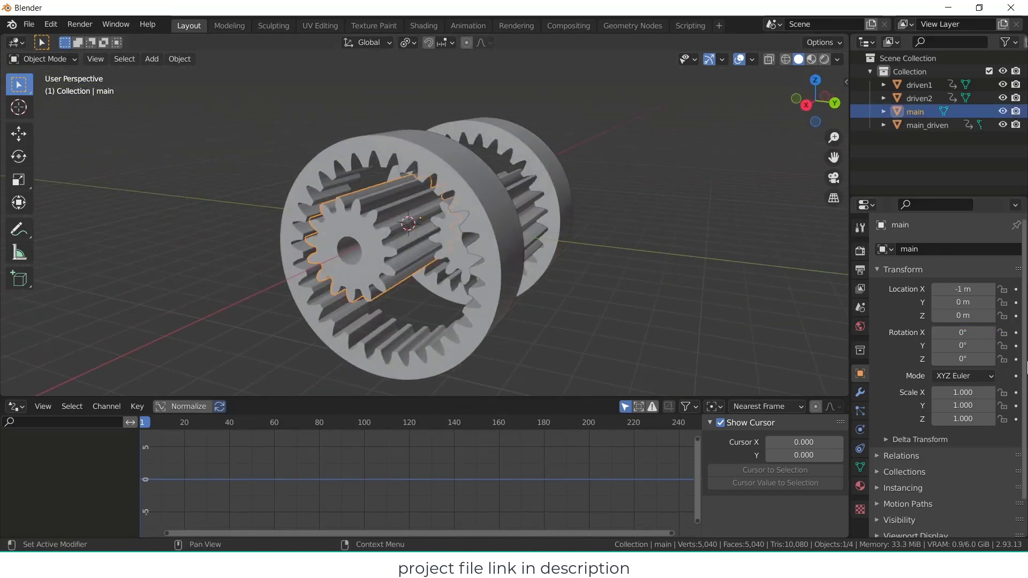
mouse_move(963, 333)
left_mouse_down()
mouse_move(1007, 332)
mouse_move(943, 332)
mouse_move(958, 332)
left_mouse_up()
middle_click_drag(541, 223, 560, 268)
left_click(668, 214)
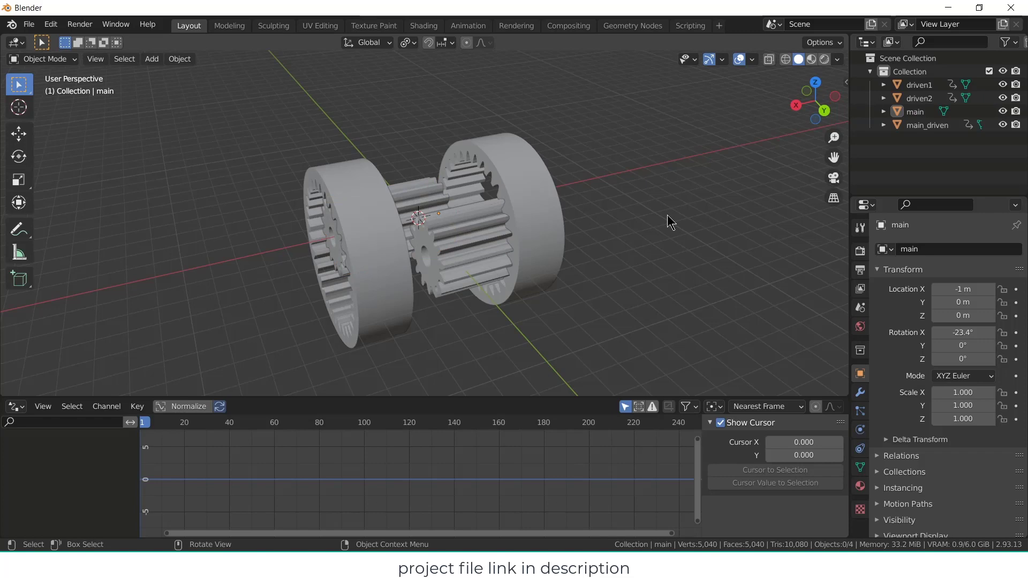
- Hide all four gears and add a 2 m cube at the world origin
key("a")
key("h")
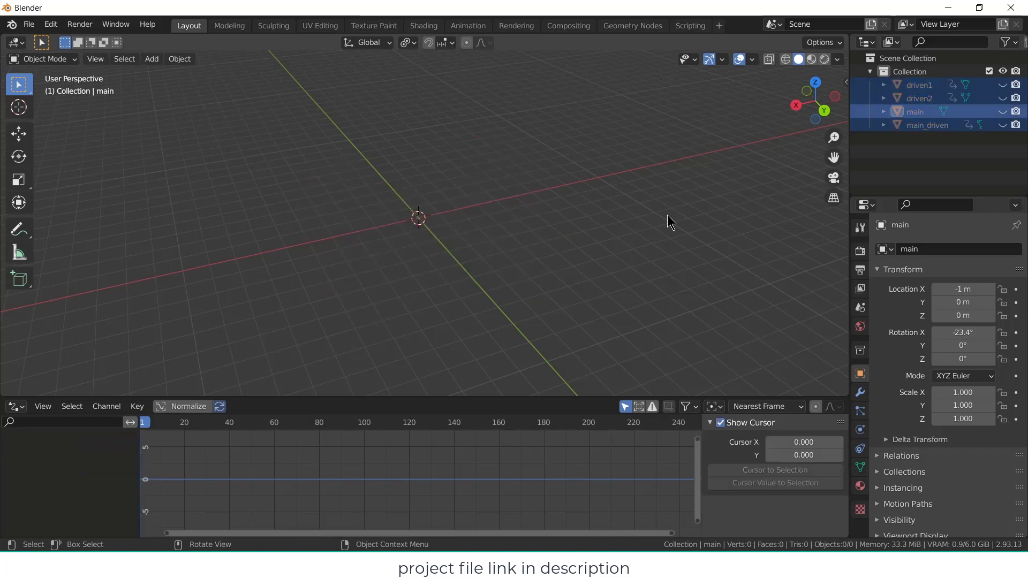
left_click(153, 59)
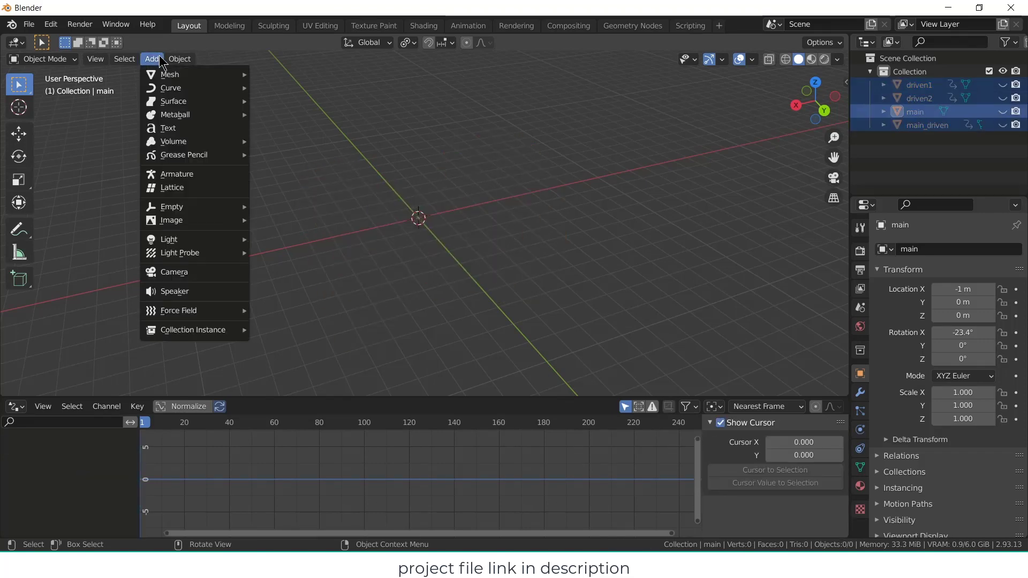
mouse_move(176, 75)
left_click(268, 90)
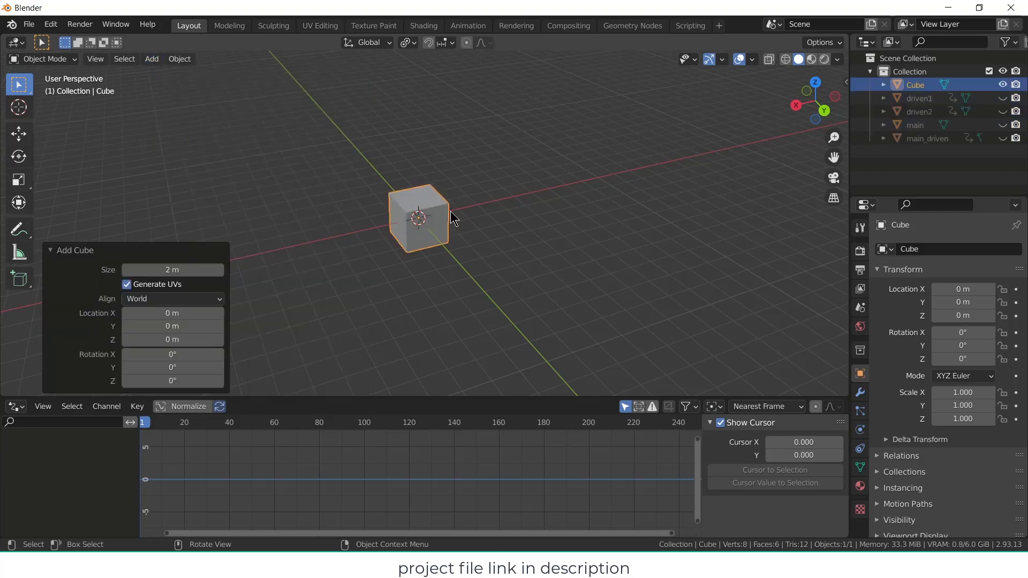
- Rotate the cube 45° about the global Z axis in top view
key("KP_7")
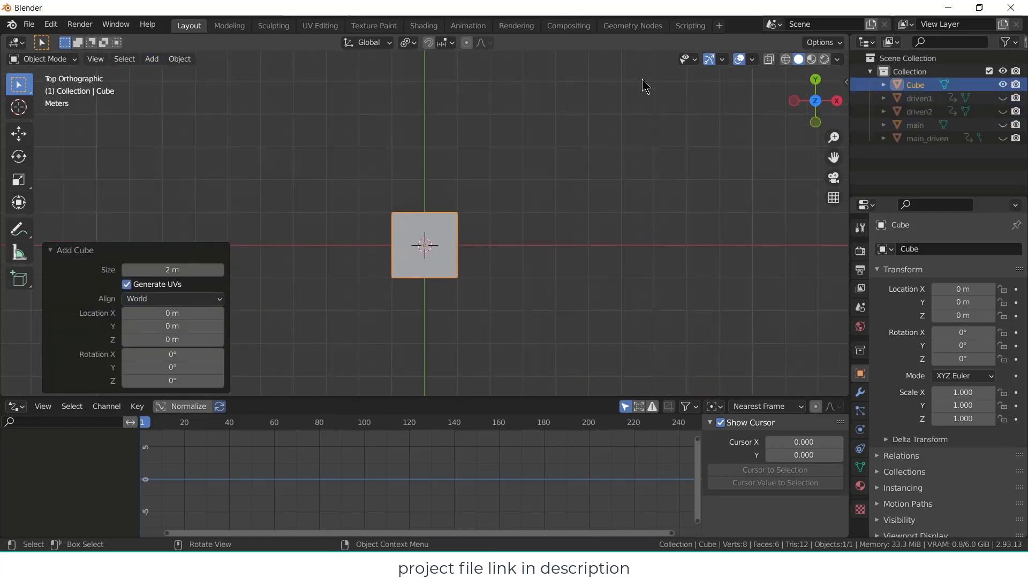
left_click(424, 245)
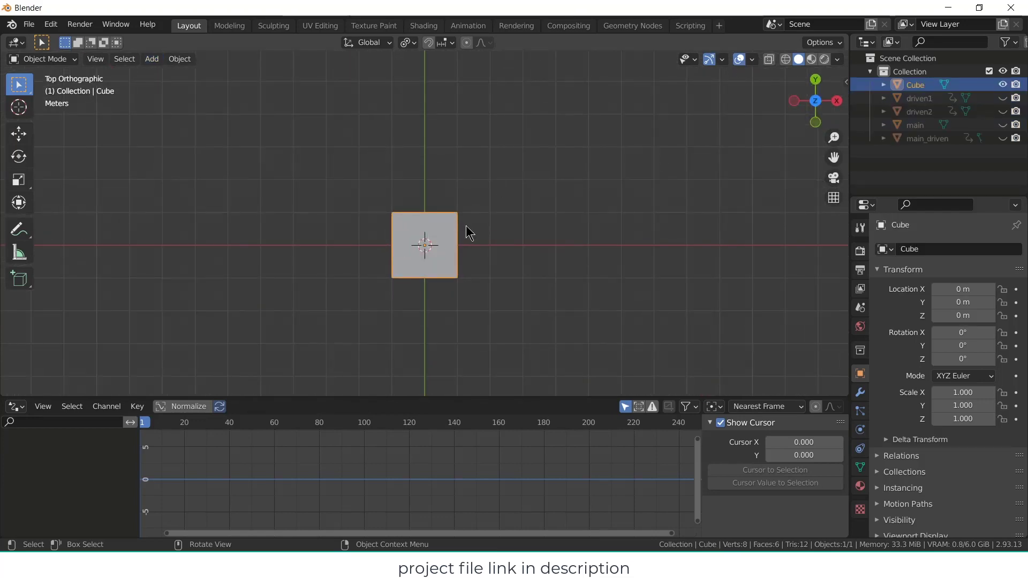
key("r")
key("y")
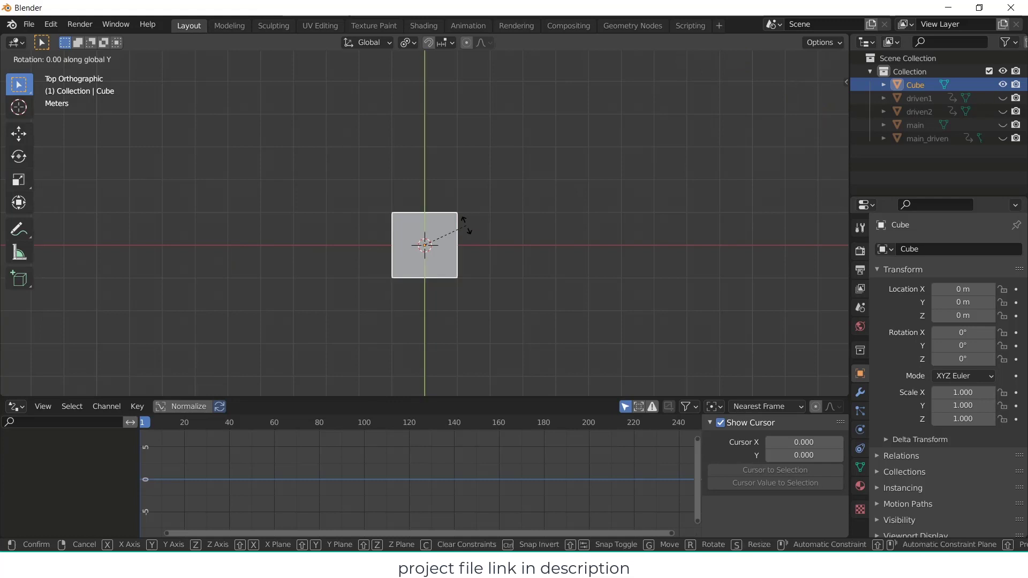
type("z")
type("45")
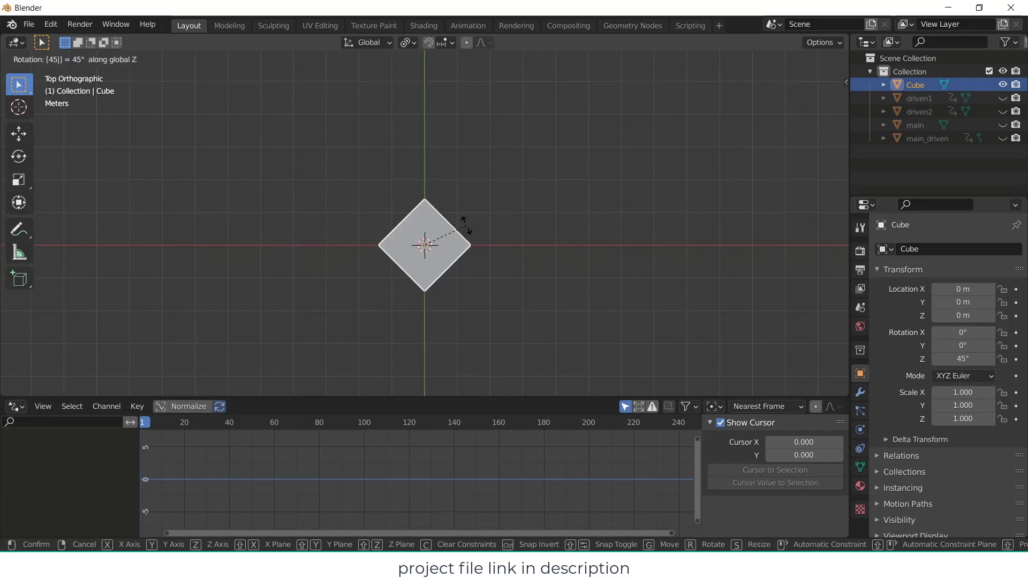
key("Return")
- Turn on X-ray in solid shading and, in Edit Mode, select the cube's four vertices lying on the Y axis
scroll(466, 226, "up", 1)
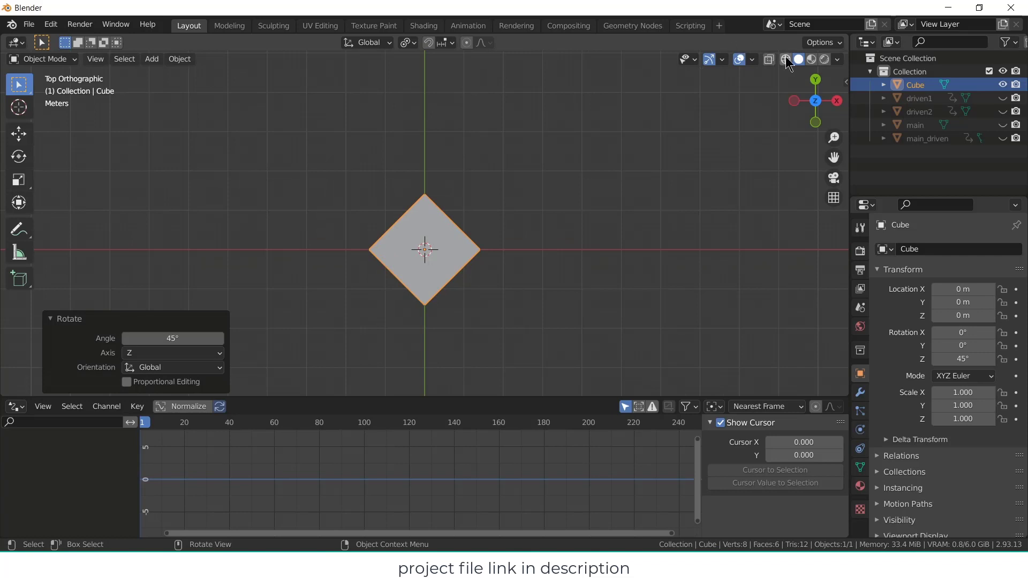
left_click(811, 59)
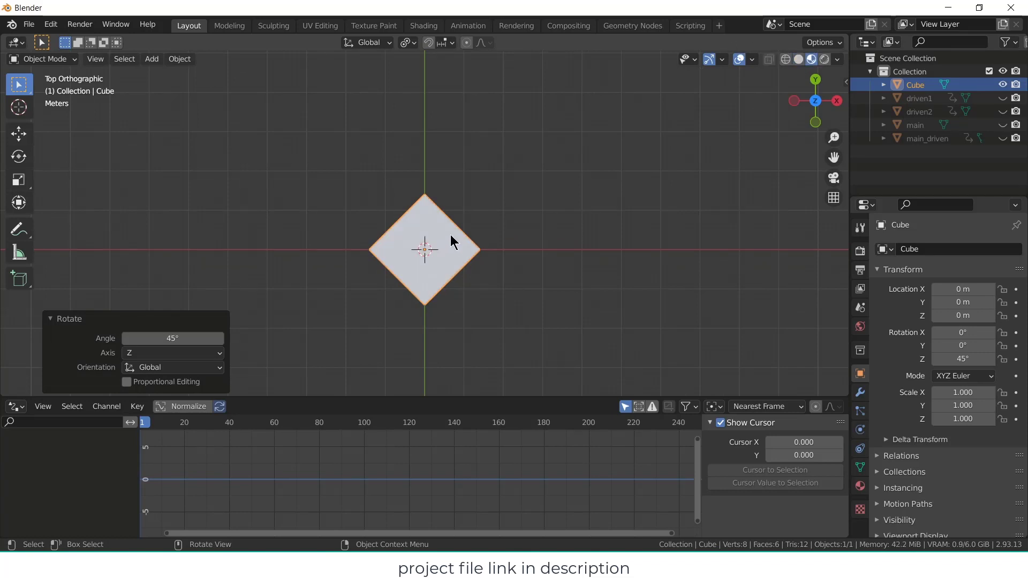
left_click(799, 59)
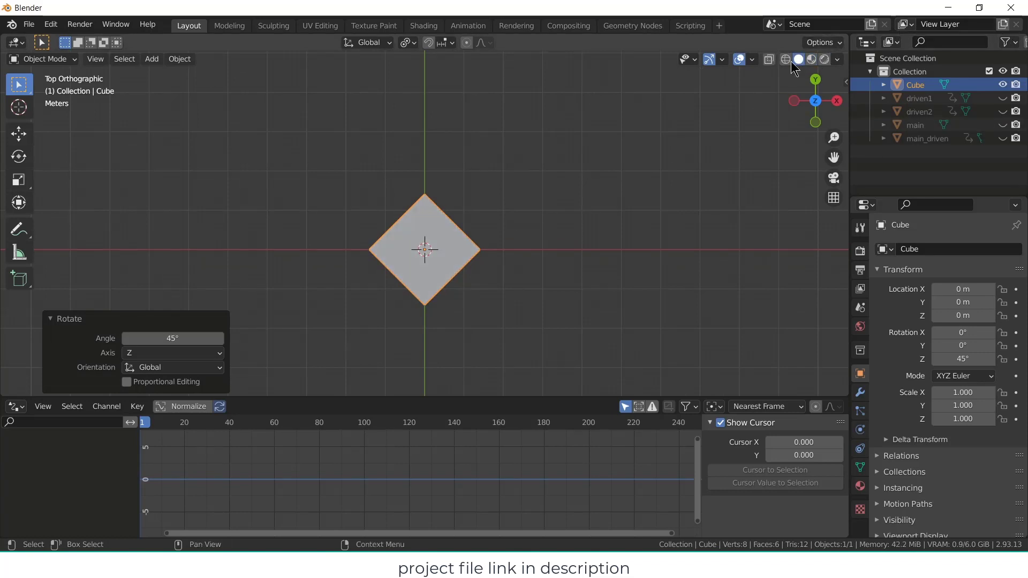
left_click(769, 59)
key("Tab")
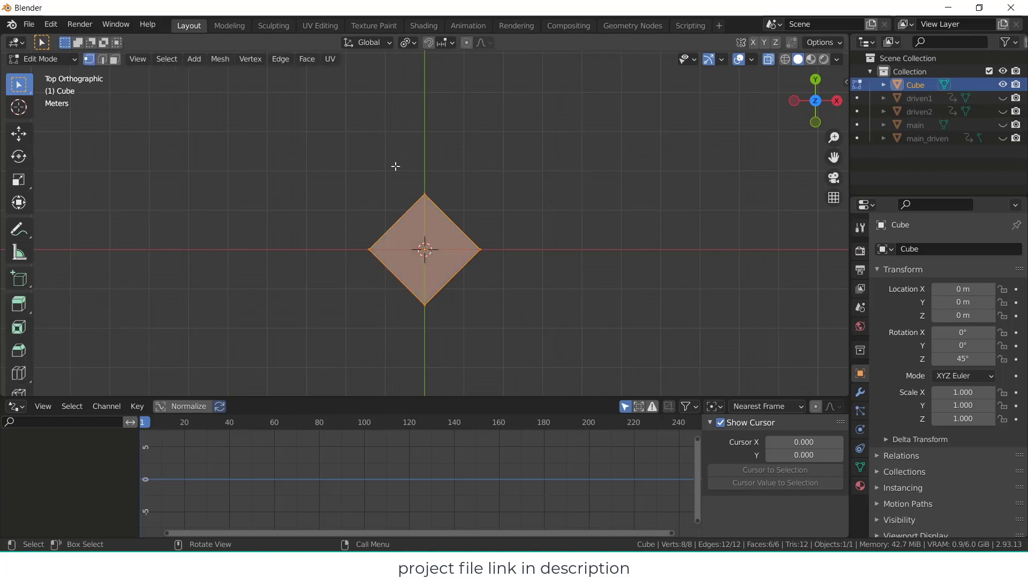
left_click_drag(395, 167, 452, 329)
key("s")
key("y")
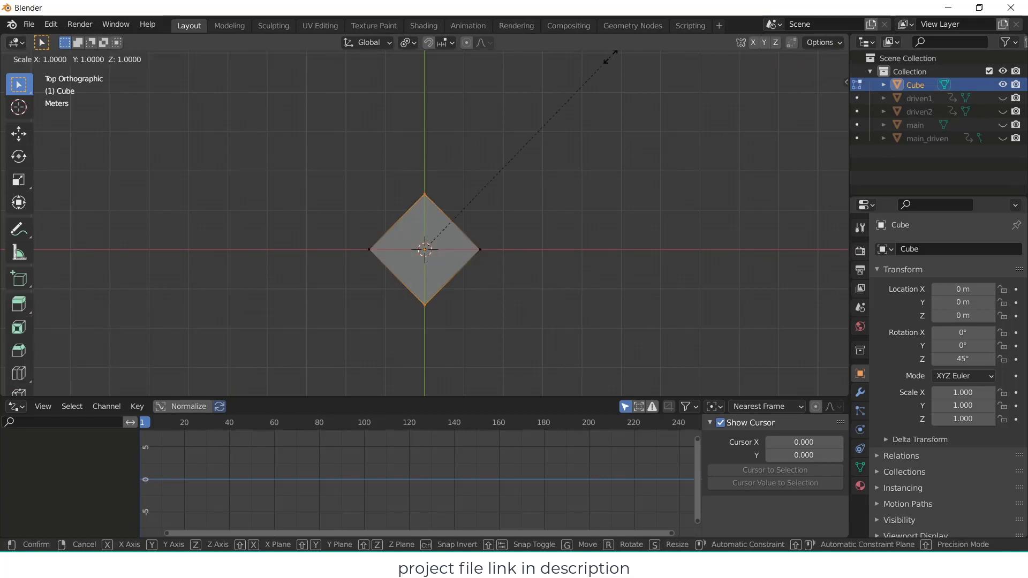
right_click(562, 126)
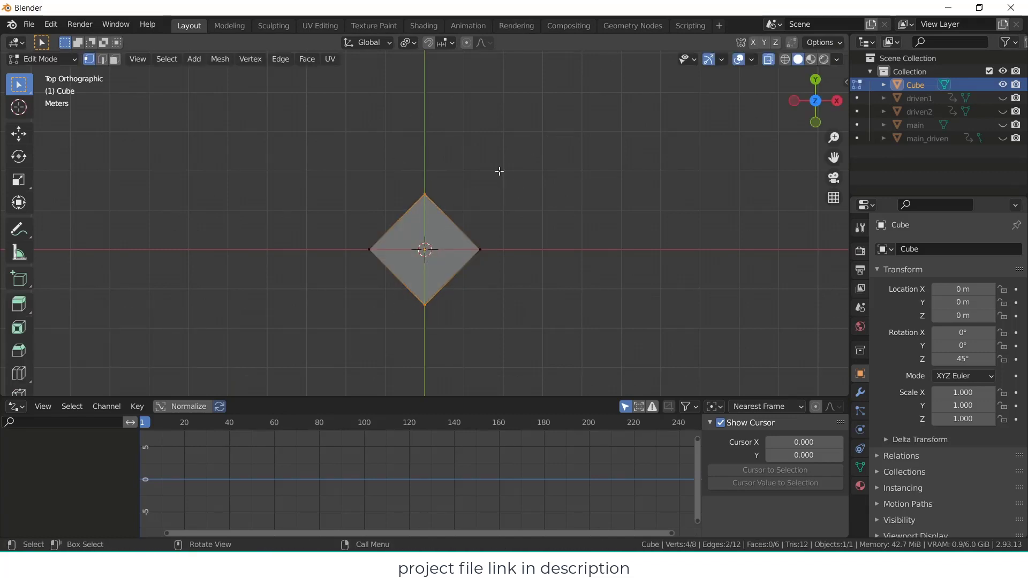
left_click_drag(387, 148, 457, 306)
key("s")
key("y")
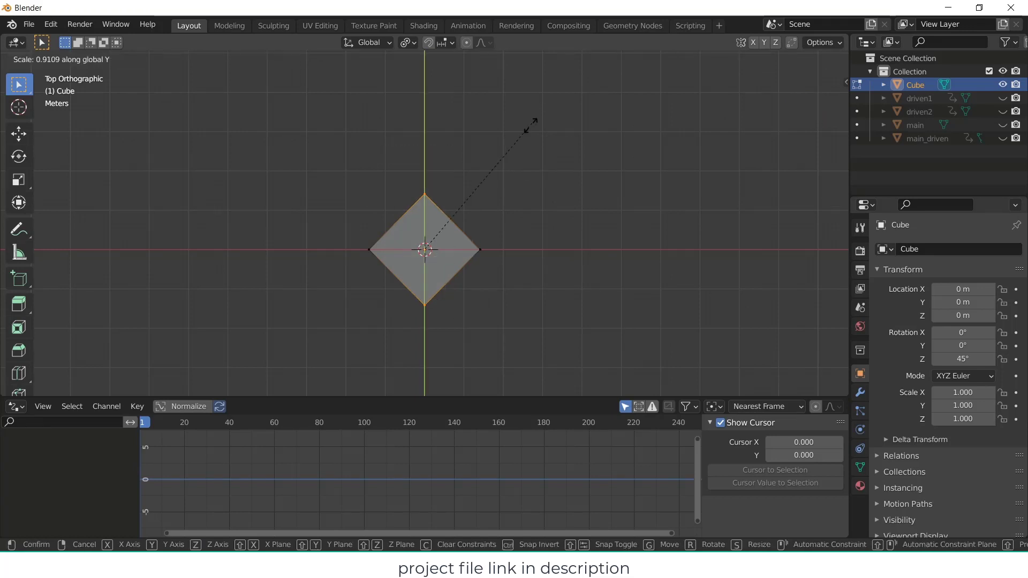
right_click(465, 222)
middle_click_drag(545, 252, 375, 155)
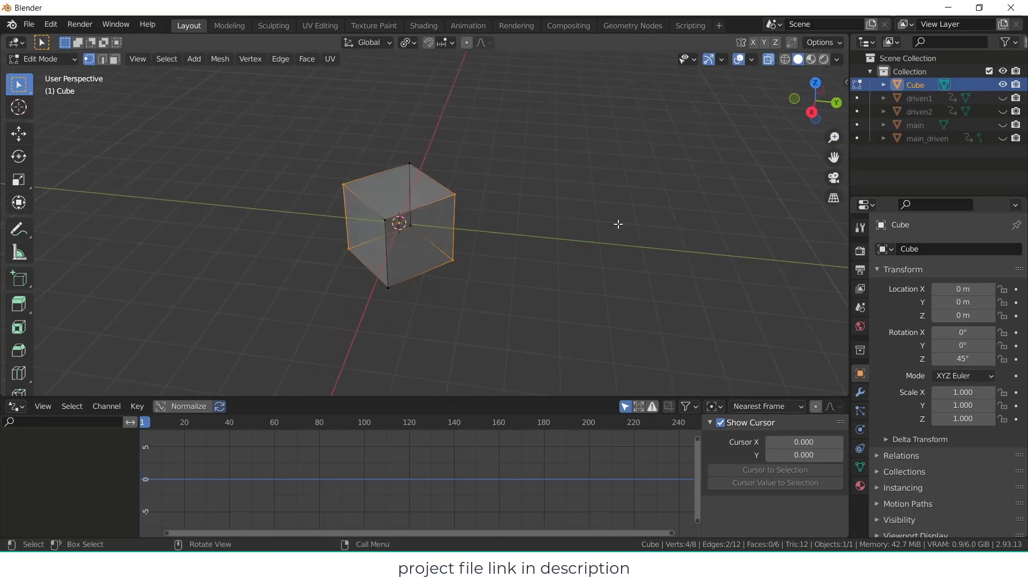
key("s")
key("y")
key("Escape")
- Apply the cube's location, rotation and scale in Object Mode, and return to Edit Mode
left_click(548, 236)
key("a")
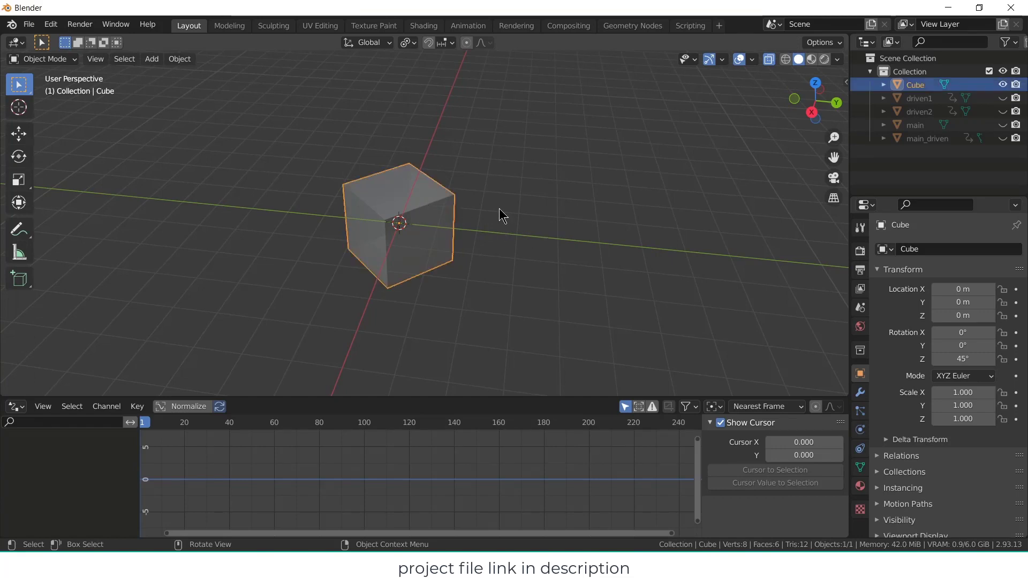
key("ctrl+a")
left_click(509, 236)
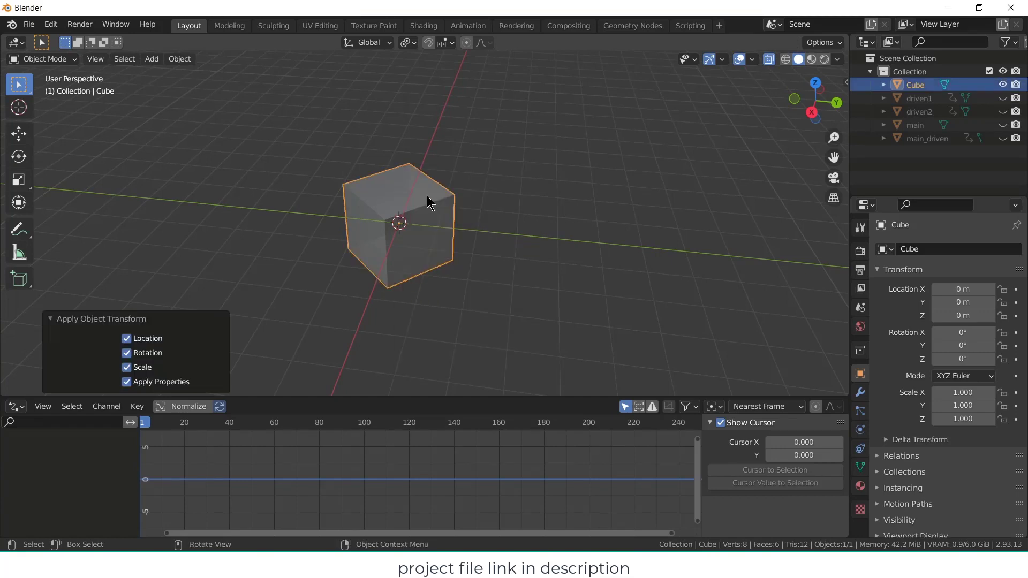
key("Tab")
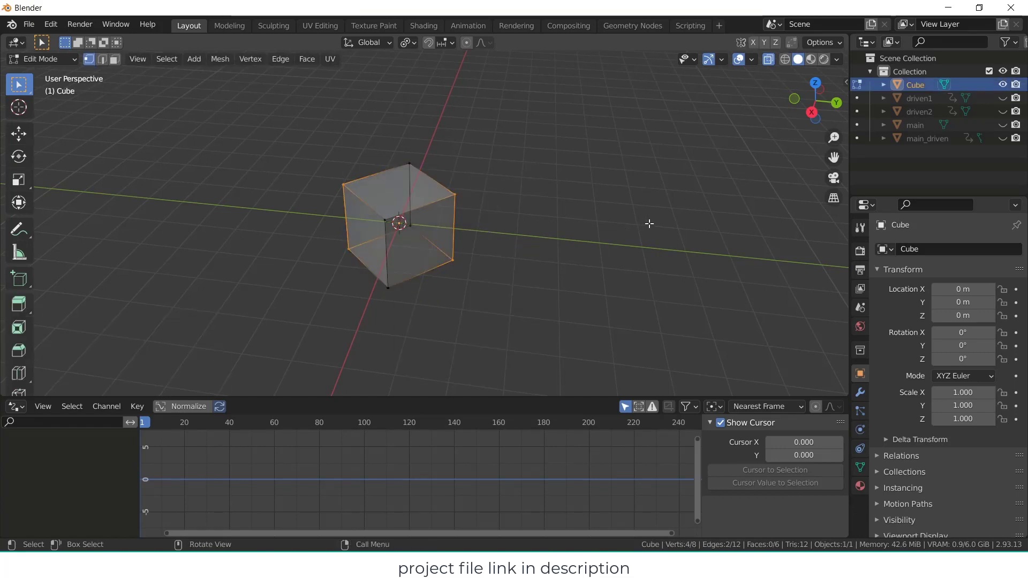
key("s")
key("y")
key("Escape")
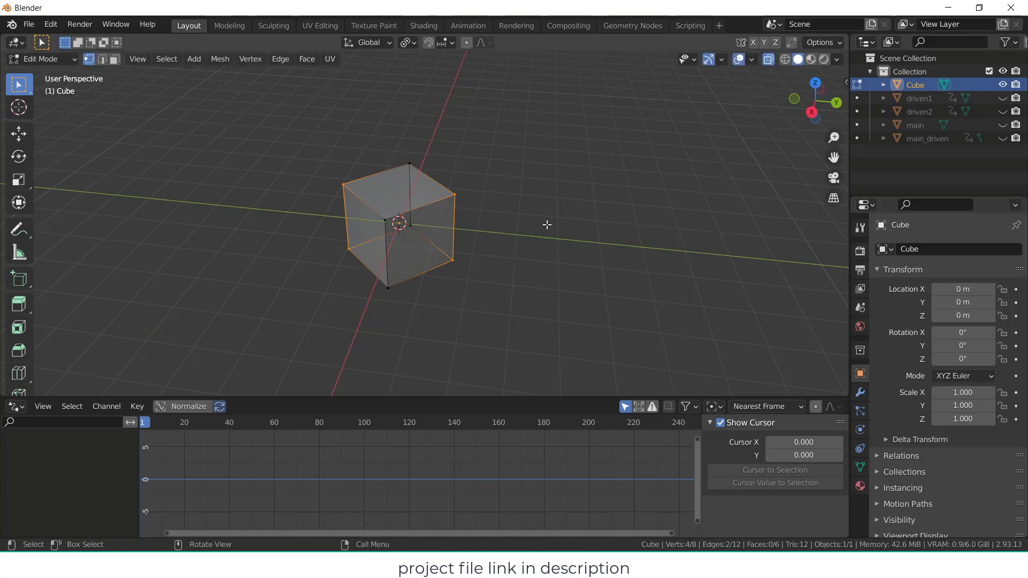
- Clear the selection, switch to edge selection, and select the cube's two opposite vertical edges along the Y axis
key("alt+a")
key("2")
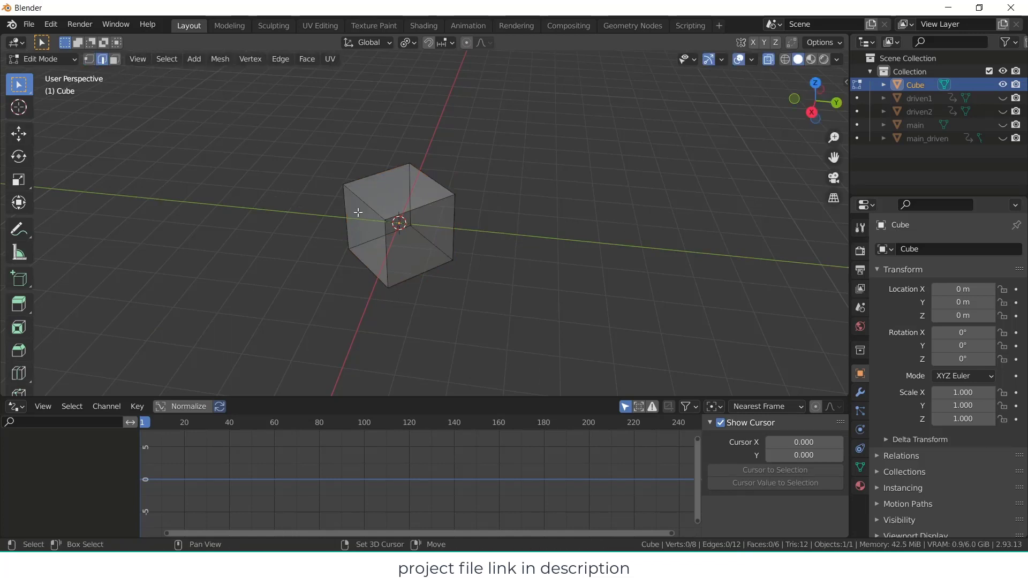
left_click(344, 201)
left_click(454, 220, "shift")
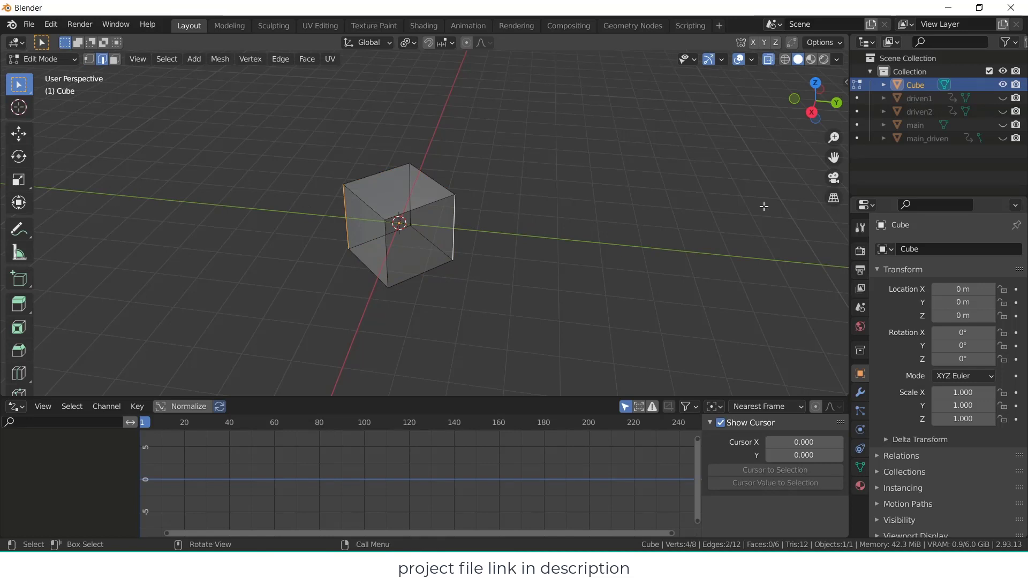
key("s")
key("y")
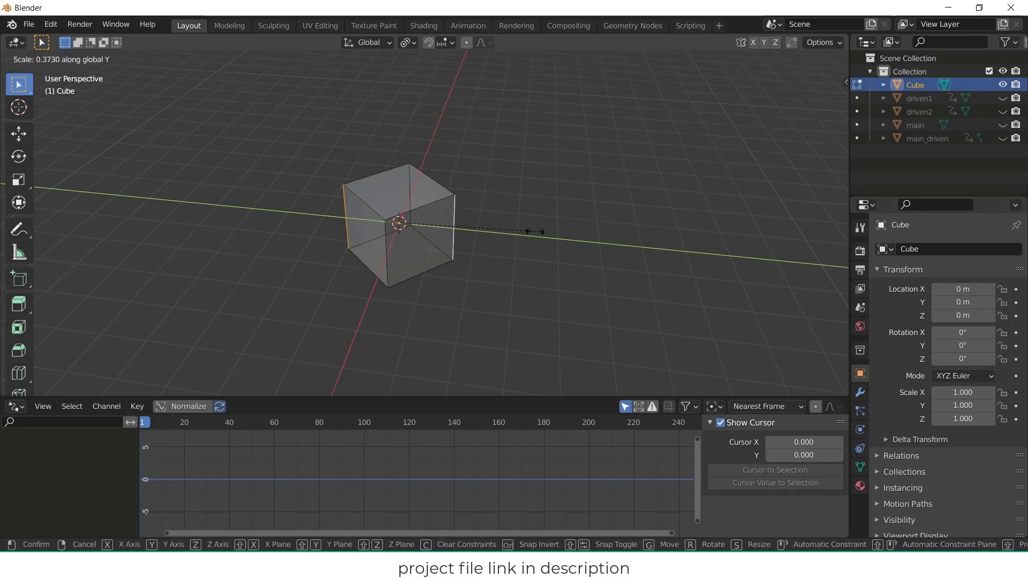
left_click(535, 231)
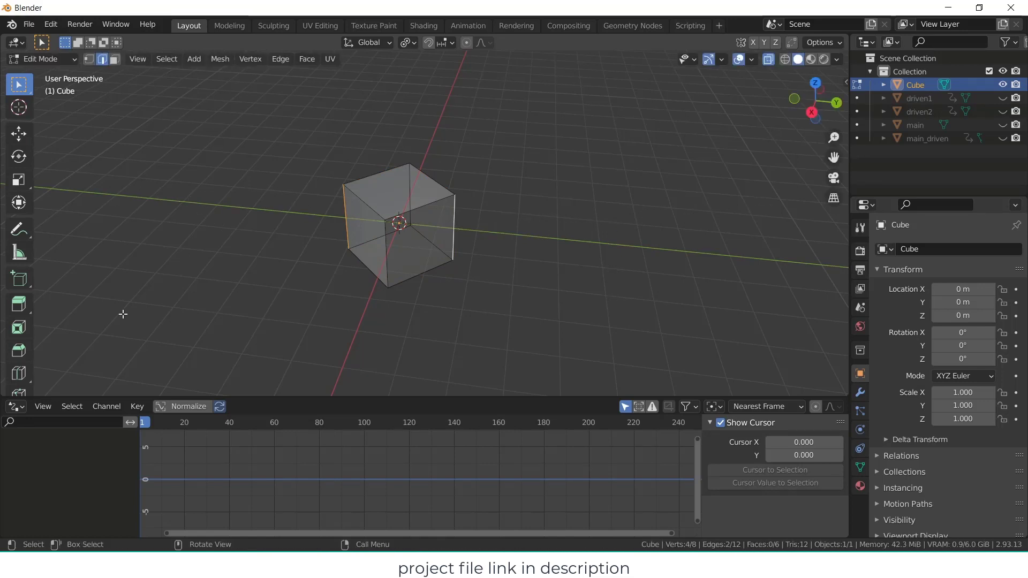
- Switch the animation editor below the viewport from Drivers to Timeline and clear the cube's edge selection
left_click(24, 407)
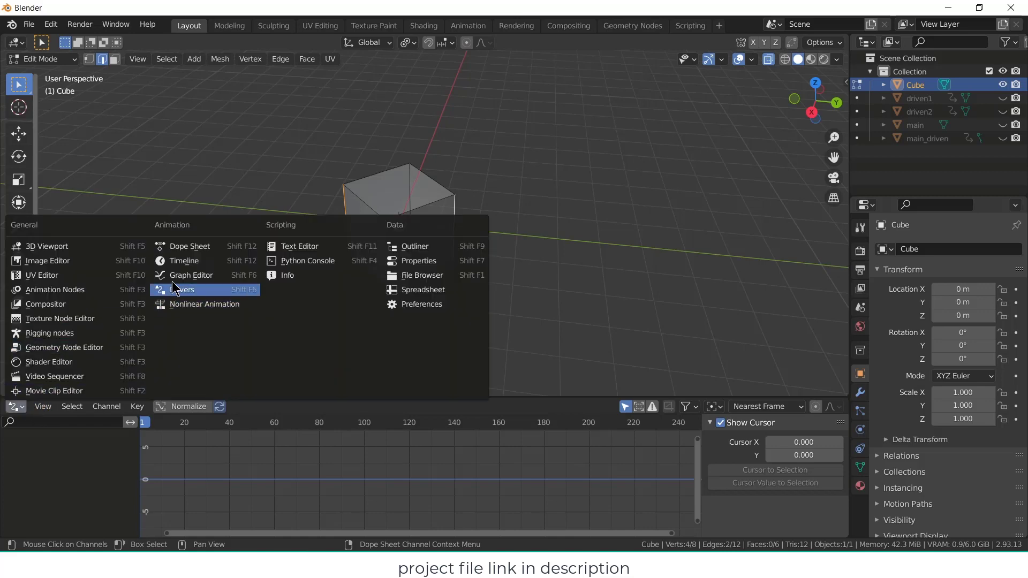
left_click(178, 261)
left_click(572, 234)
key("KP_7")
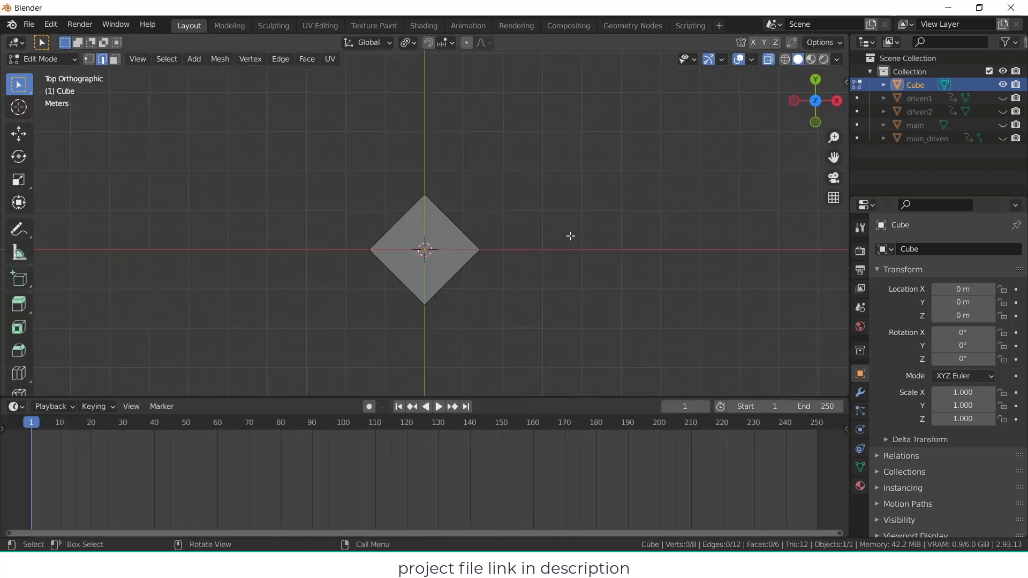
scroll(473, 265, "up", 2)
scroll(428, 176, "down", 3)
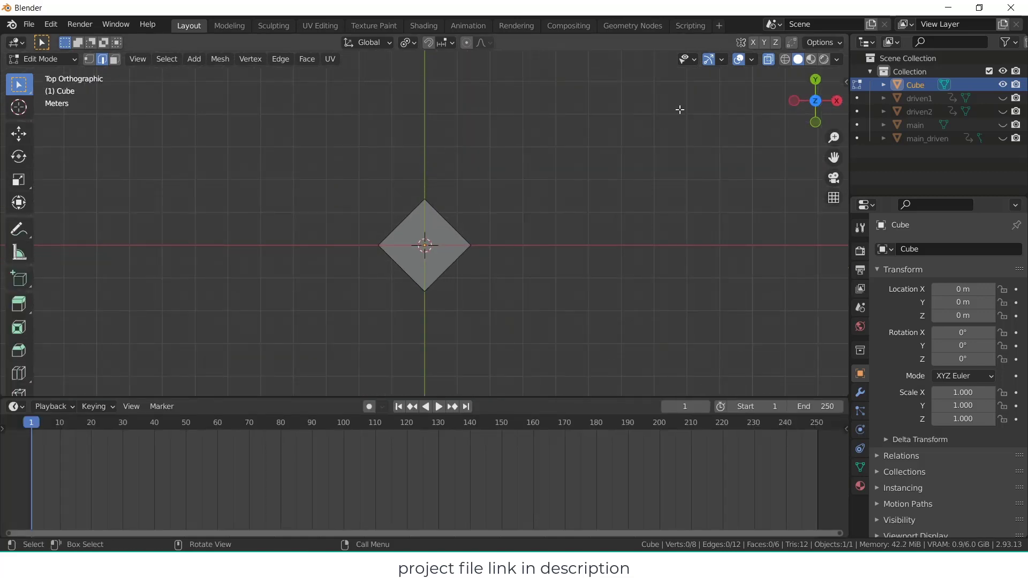
middle_click_drag(680, 109, 612, 209)
key("Tab")
key("Tab")
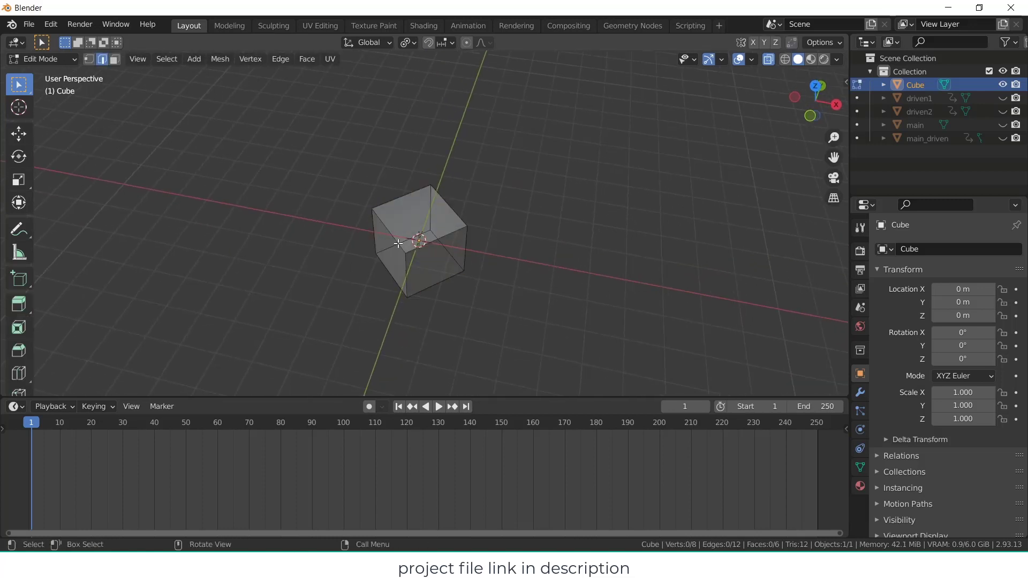
key("1")
key("KP_7")
left_click_drag(404, 172, 453, 340)
left_click(462, 332)
left_click_drag(401, 154, 445, 310)
key("s")
key("y")
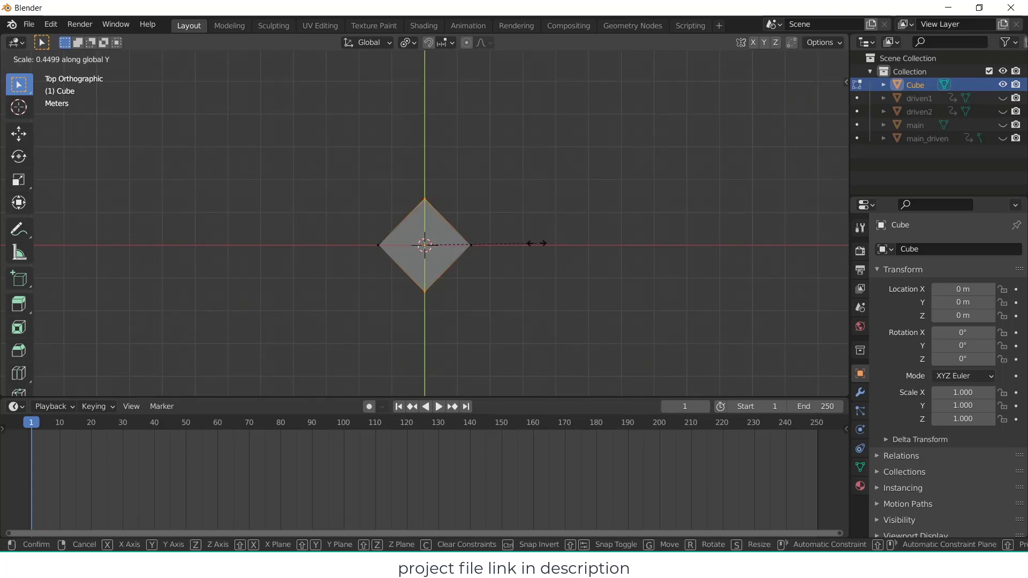
right_click(537, 243)
left_click_drag(474, 222, 464, 224)
left_click_drag(309, 200, 504, 287)
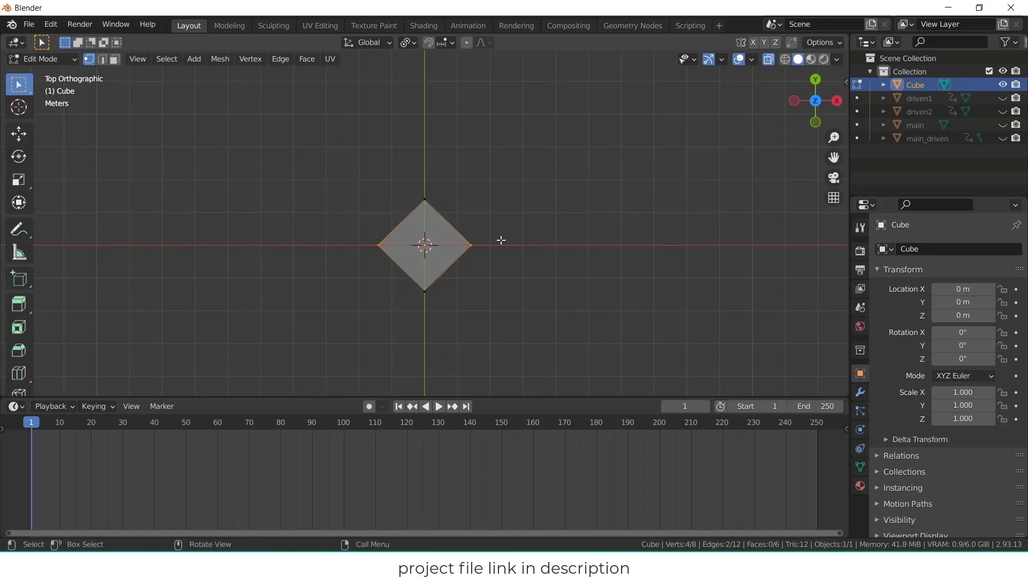
left_click(548, 202)
left_click_drag(337, 228, 504, 258)
key("s")
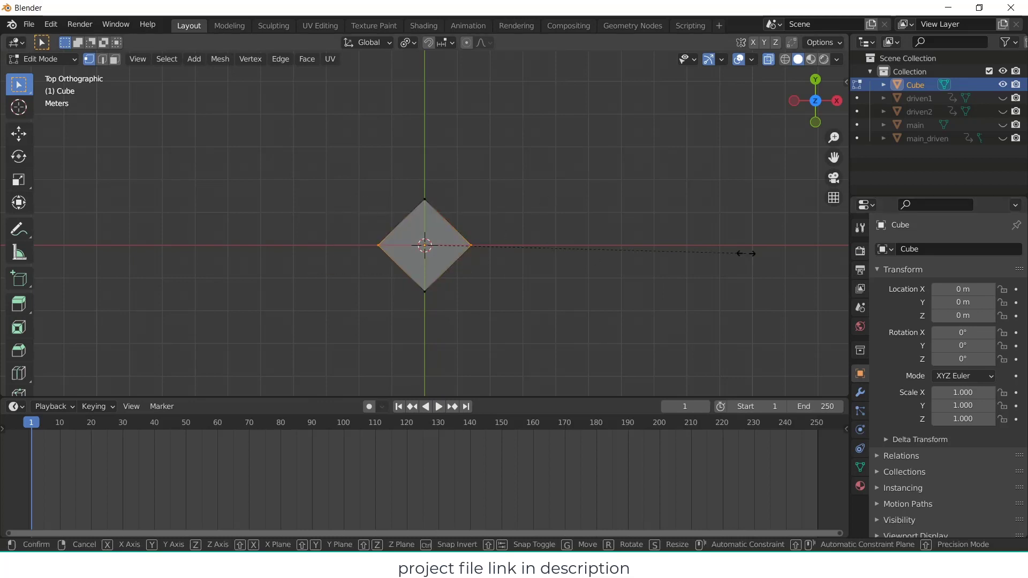
key("x")
left_click(620, 256)
middle_click_drag(500, 307, 466, 218)
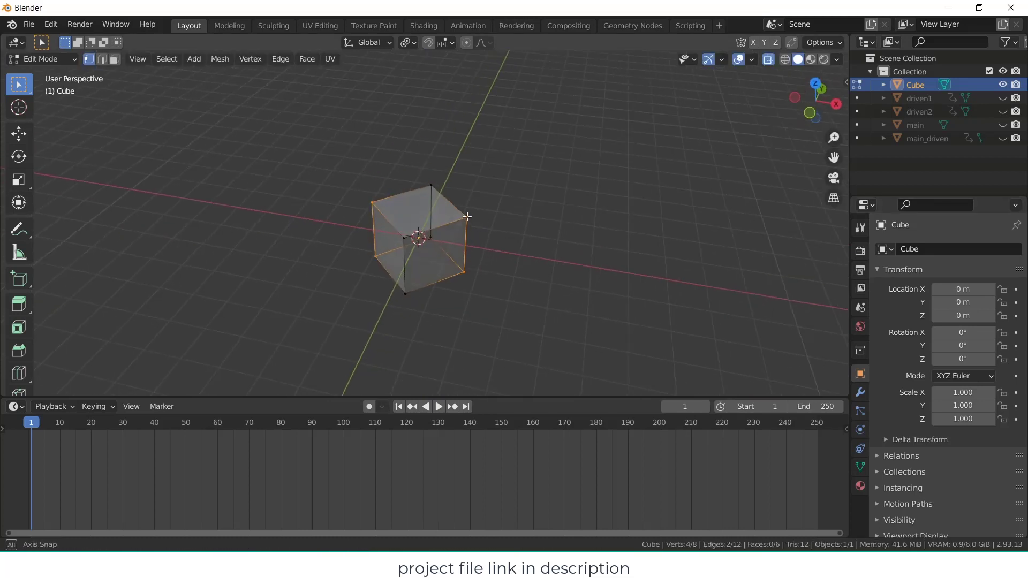
left_click(542, 253)
- Return to Object Mode and scale the cube to about 0.37 along the global Y axis
key("Tab")
key("s")
key("y")
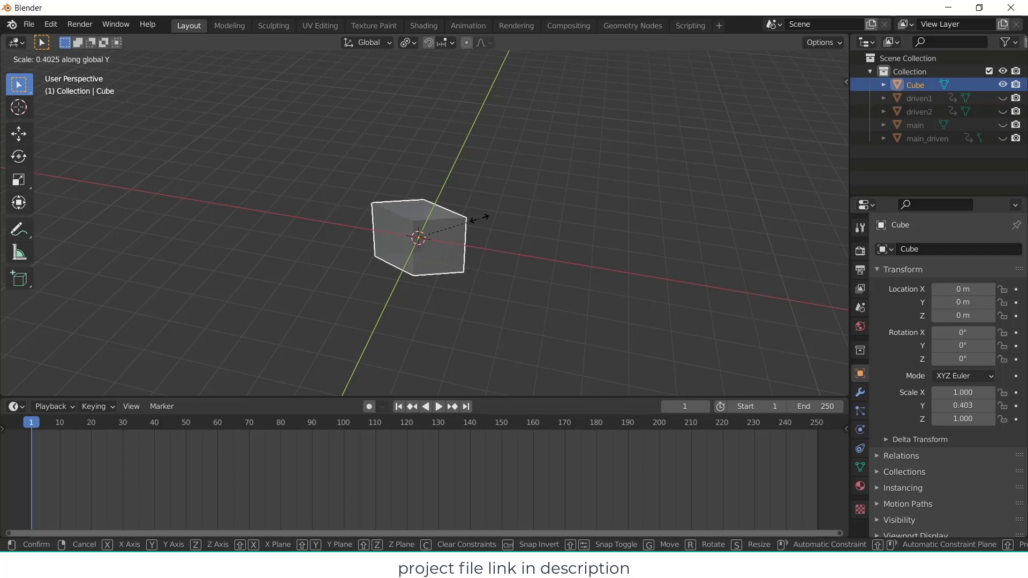
left_click(475, 221)
left_click(534, 247)
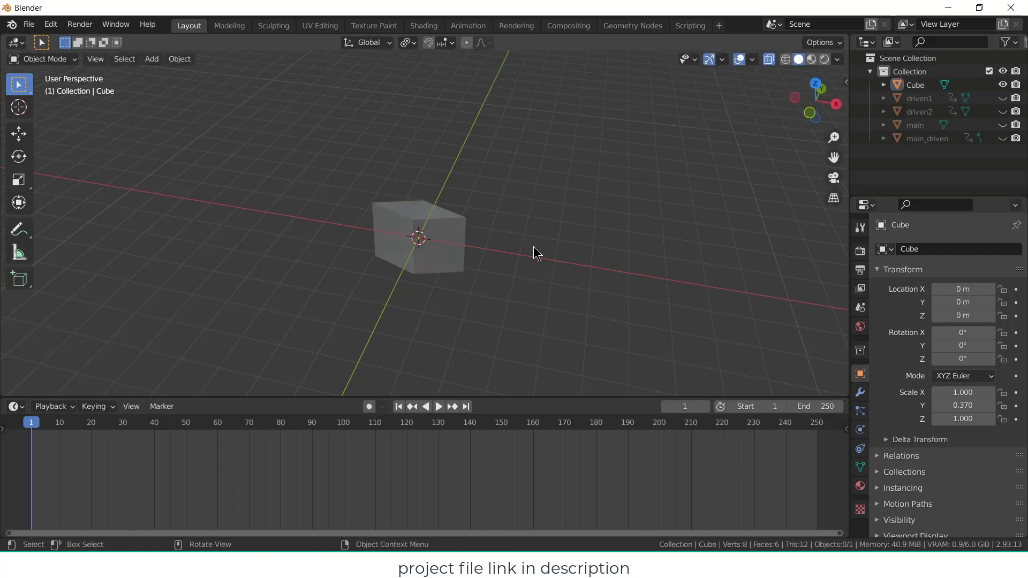
- Turn off X-ray and select the cube's top face in Edit Mode using face selection
scroll(428, 230, "up", 2)
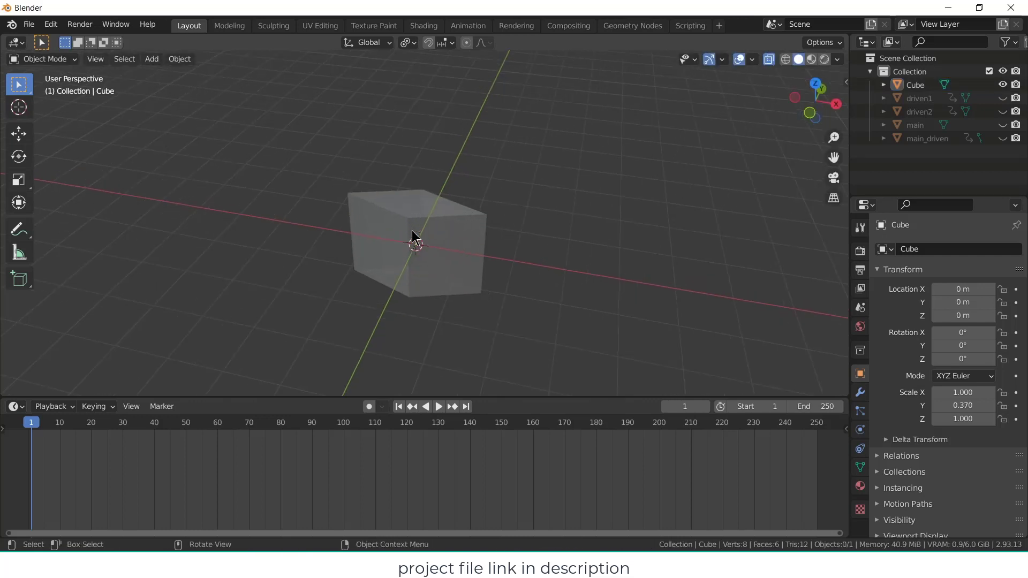
left_click(446, 230)
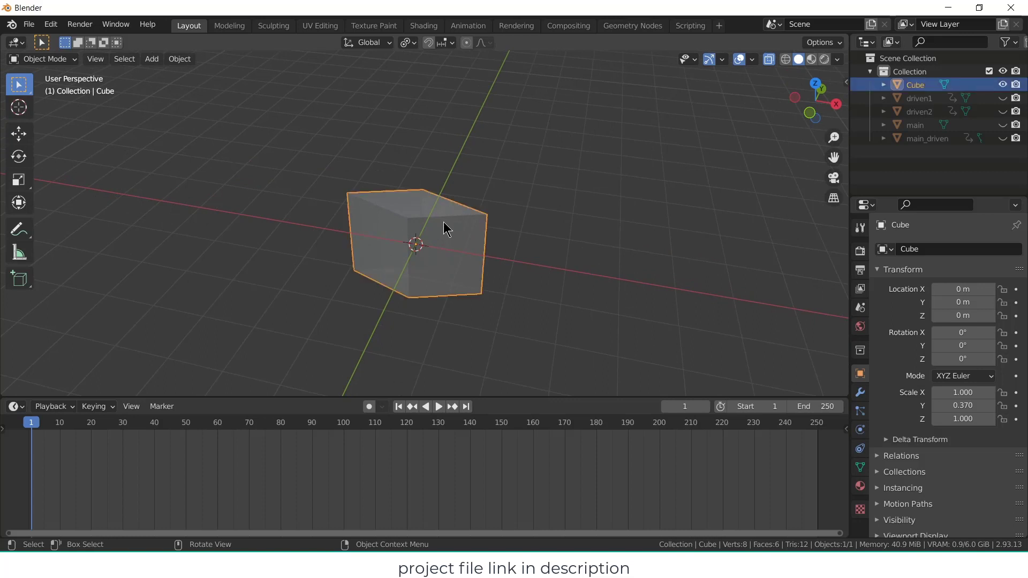
left_click(769, 59)
key("Tab")
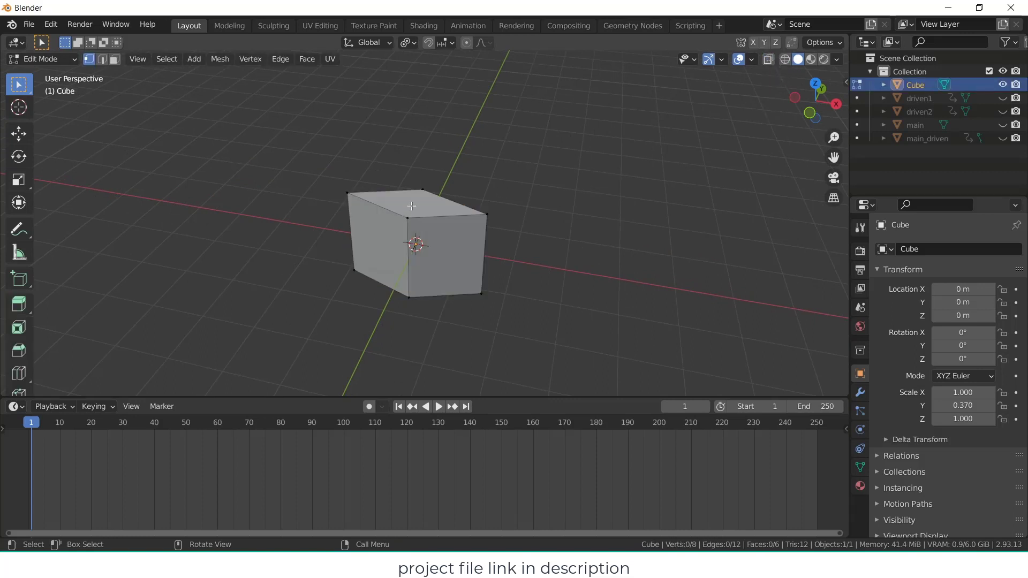
key("3")
left_click(426, 212)
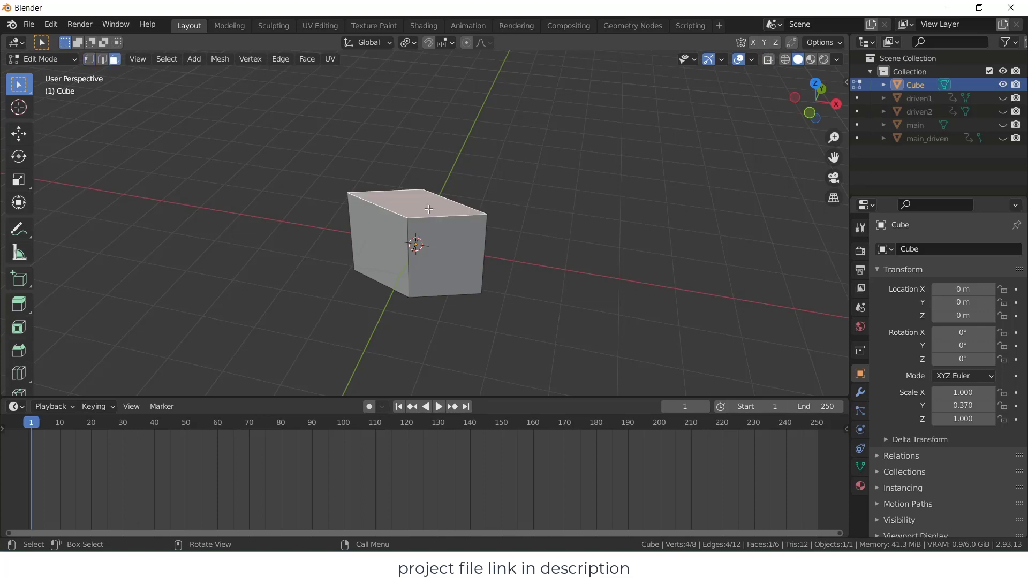
- Extrude the top face upward about 1.37 m and scale it up to about 1.157
scroll(455, 227, "down", 5)
key("e")
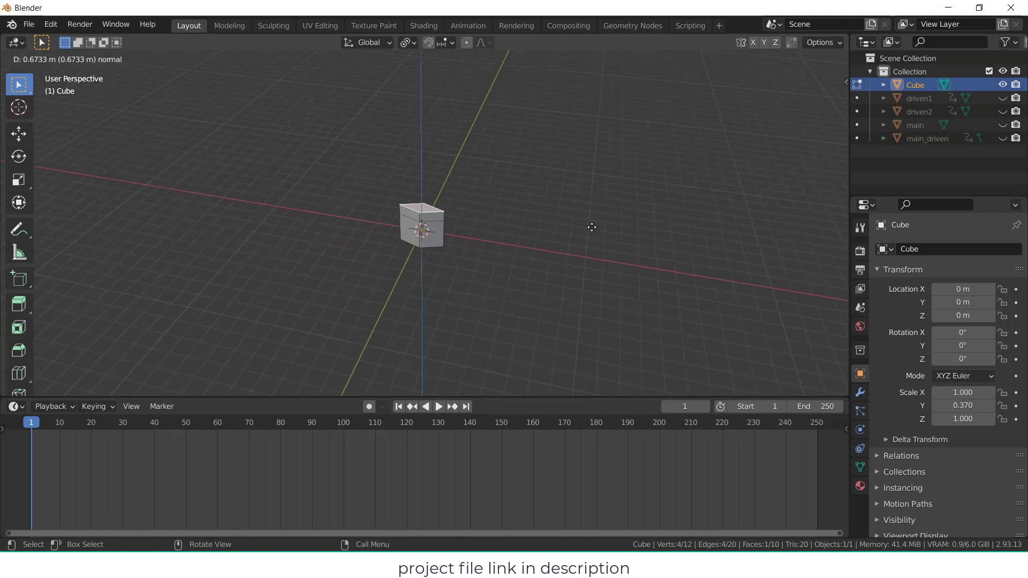
left_click(588, 220)
key("s")
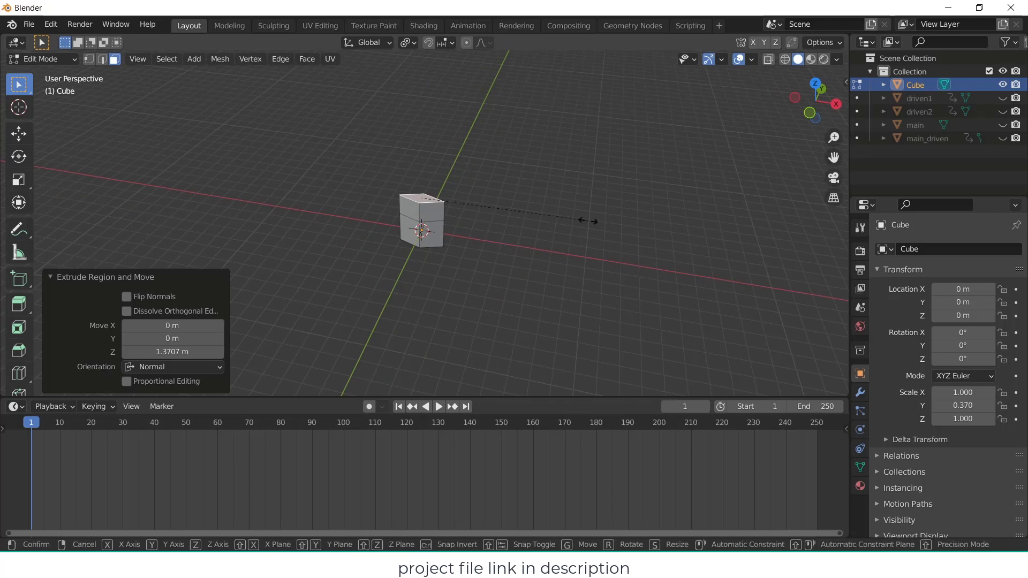
left_click(614, 231)
- Extrude the top face about 1.57 m higher and widen it by a scale of about 1.218
key("e")
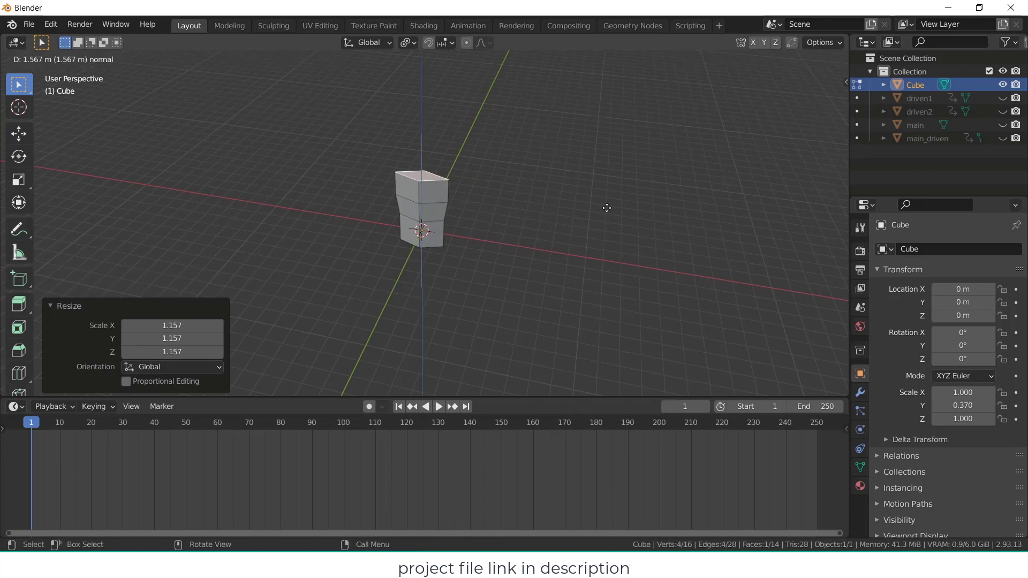
left_click(606, 209)
key("s")
left_click(646, 217)
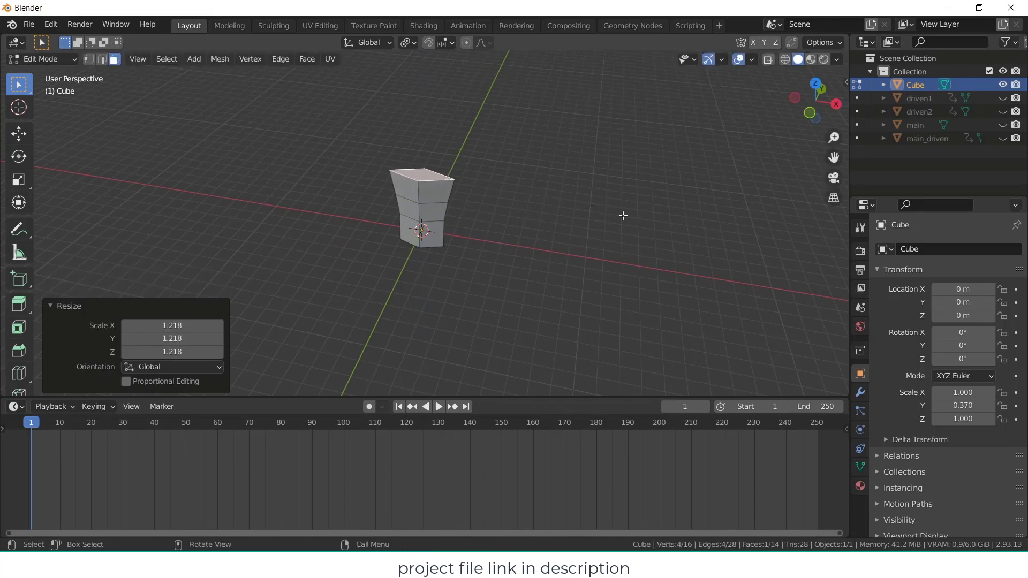
- Extrude a long section about 9.9 m up from the top face and scale its end to about 1.202
key("e")
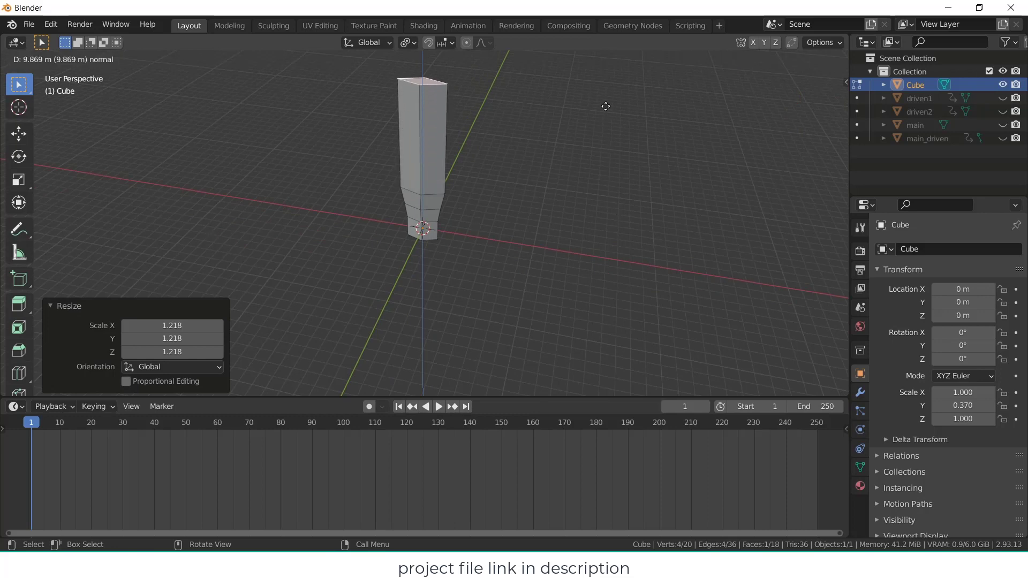
left_click(609, 113)
key("s")
left_click(646, 125)
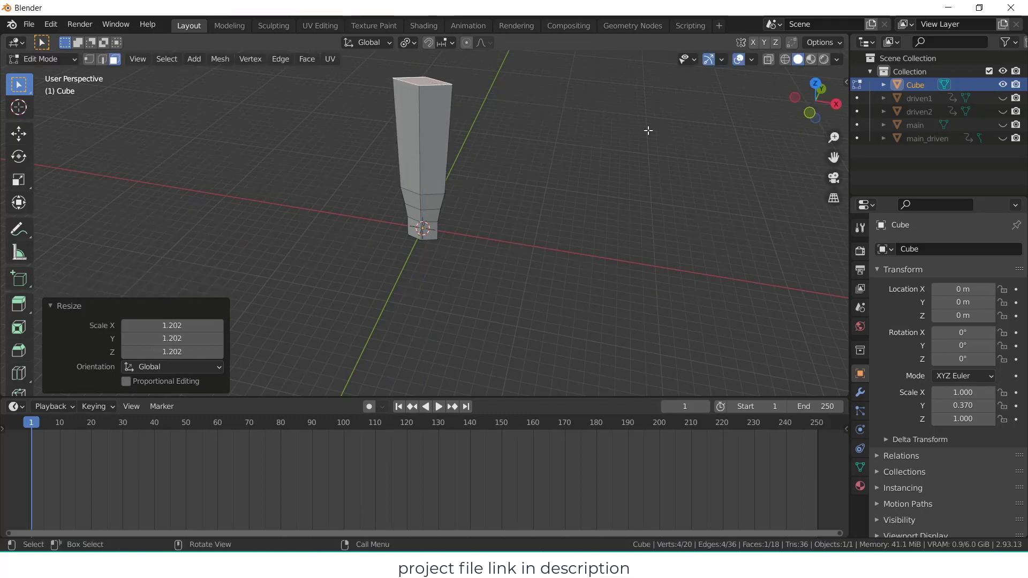
- Extrude another long section about 11.6 m upward and taper its top face to a scale of about 0.853
scroll(607, 177, "down", 4)
key("e")
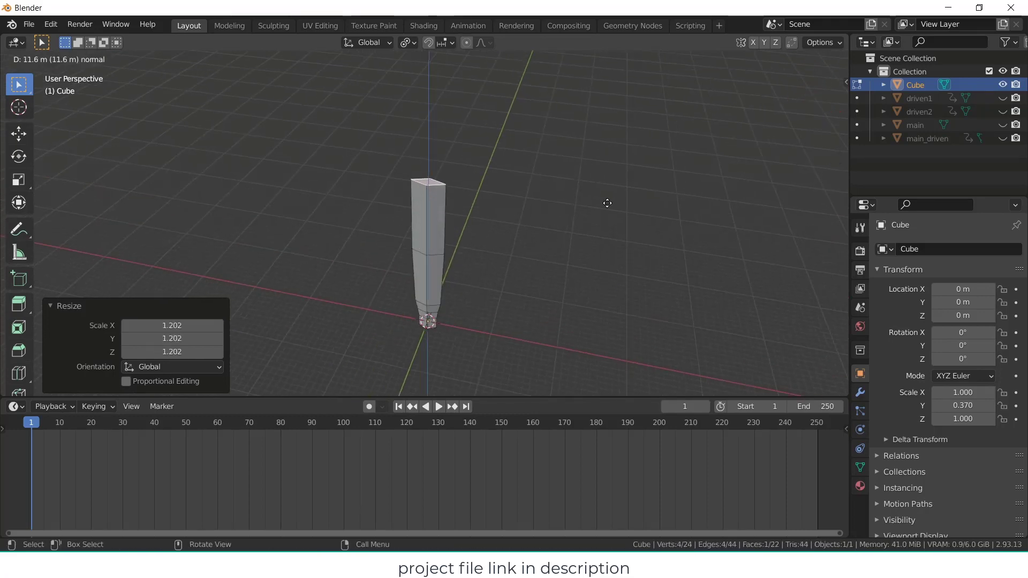
left_click(608, 203)
key("s")
left_click(610, 213)
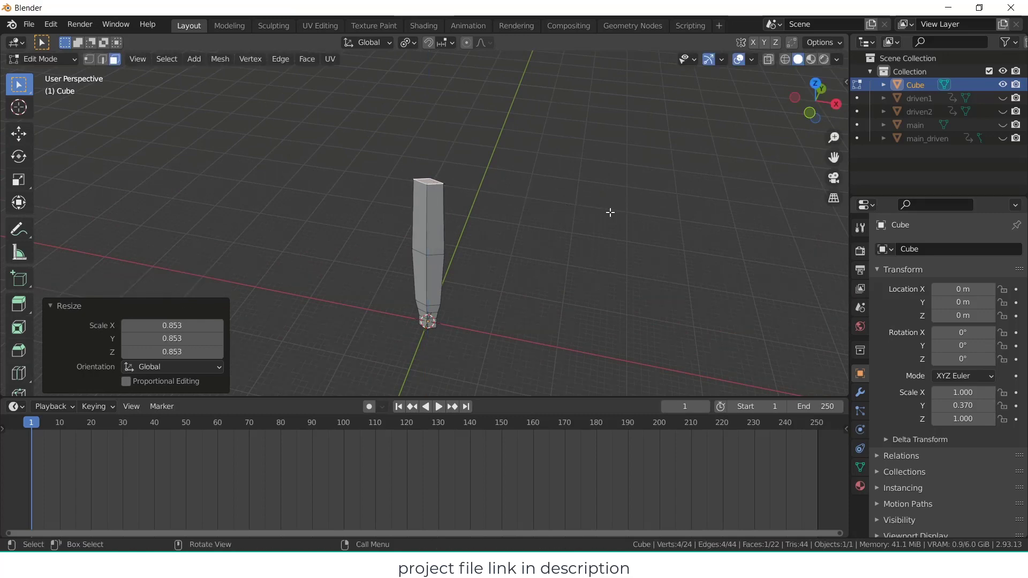
- Extrude the top face about 5.66 m upward and shrink it to a scale of about 0.78
key("e")
left_click(615, 174)
key("s")
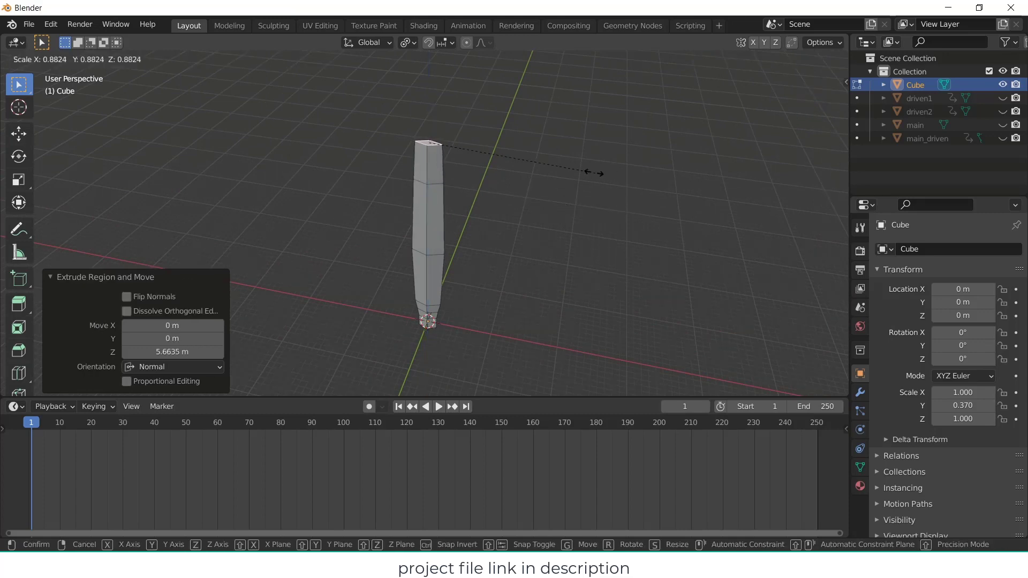
left_click(576, 170)
- Narrow the top face along the global X axis to a scale of about 0.769
middle_click_drag(579, 176, 545, 226)
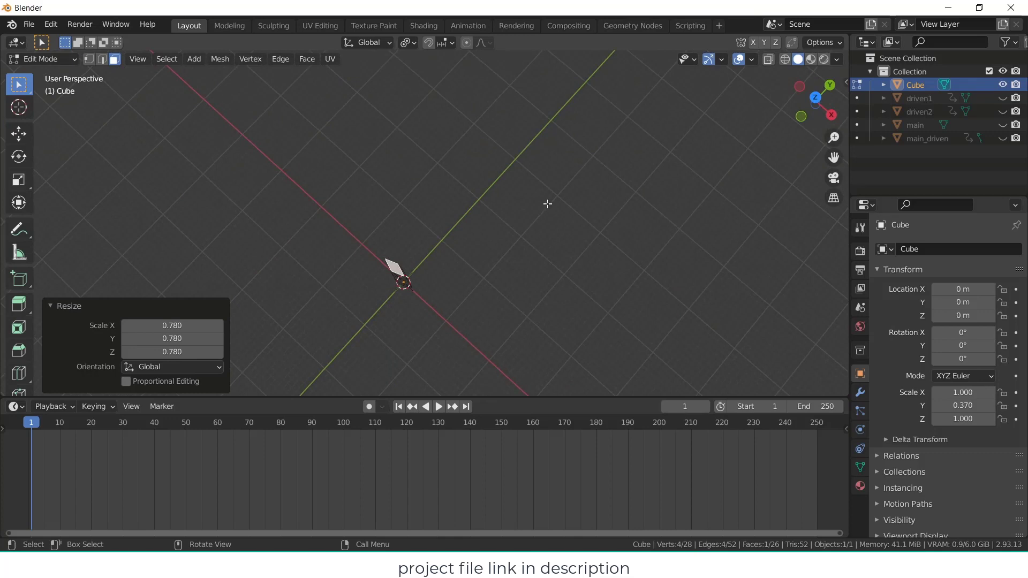
key("s")
key("x")
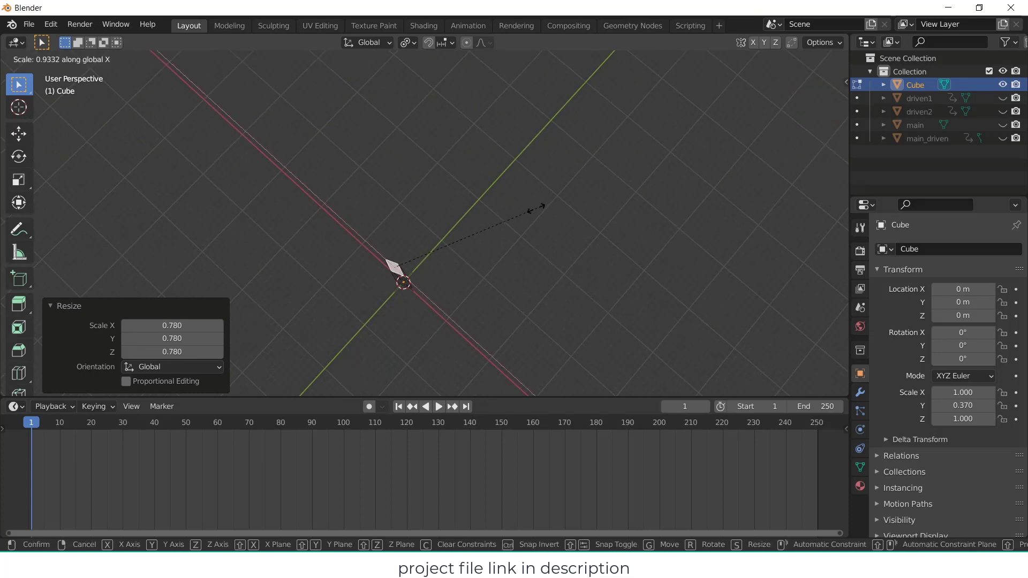
left_click(510, 213)
mouse_move(510, 214)
middle_mouse_down()
mouse_move(493, 227)
mouse_move(528, 204)
middle_mouse_up()
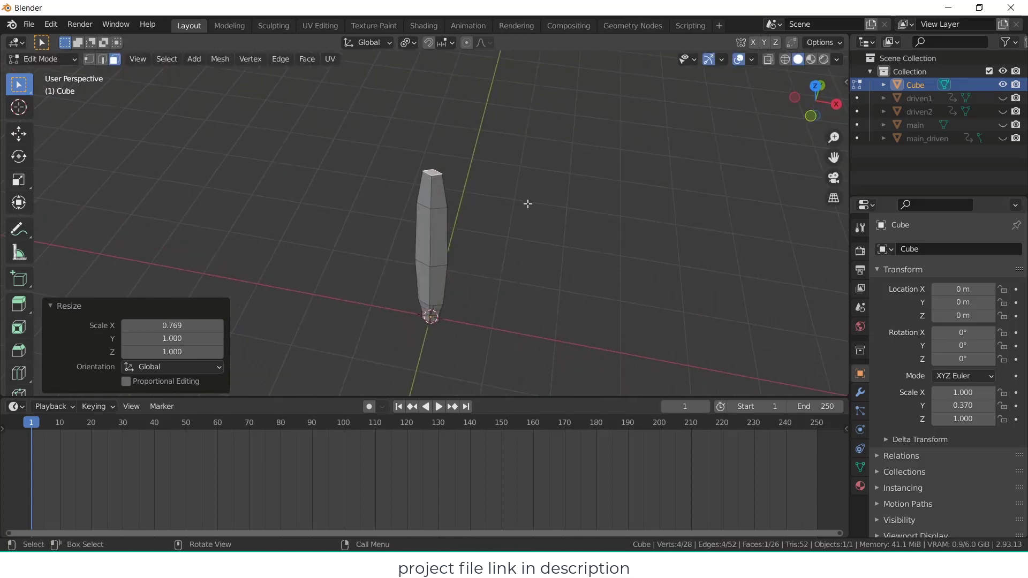
- Extrude the top face about 2.65 m upward and scale it to 0 to form a pointed tip
key("e")
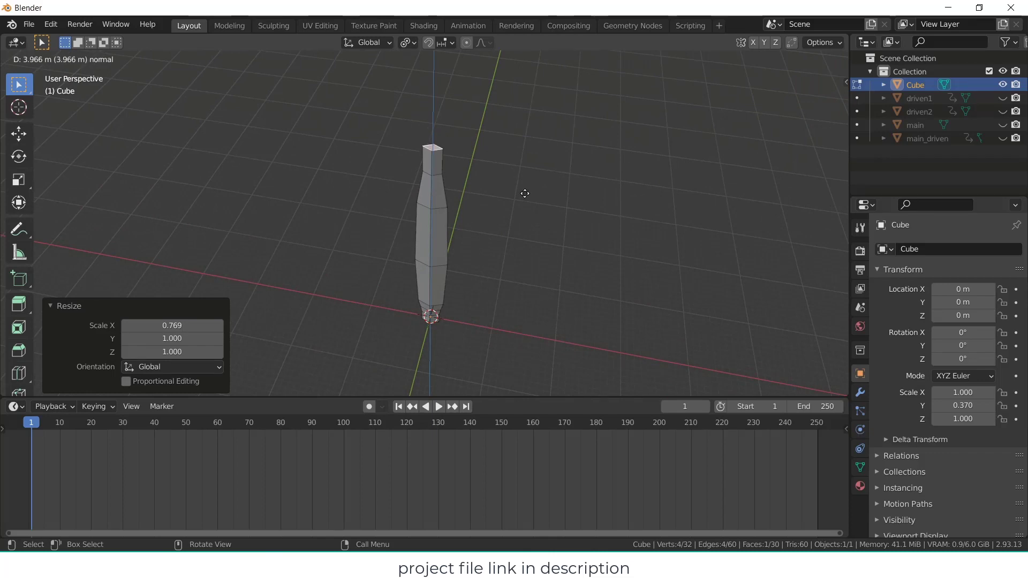
left_click(528, 201)
middle_click_drag(523, 204, 475, 259)
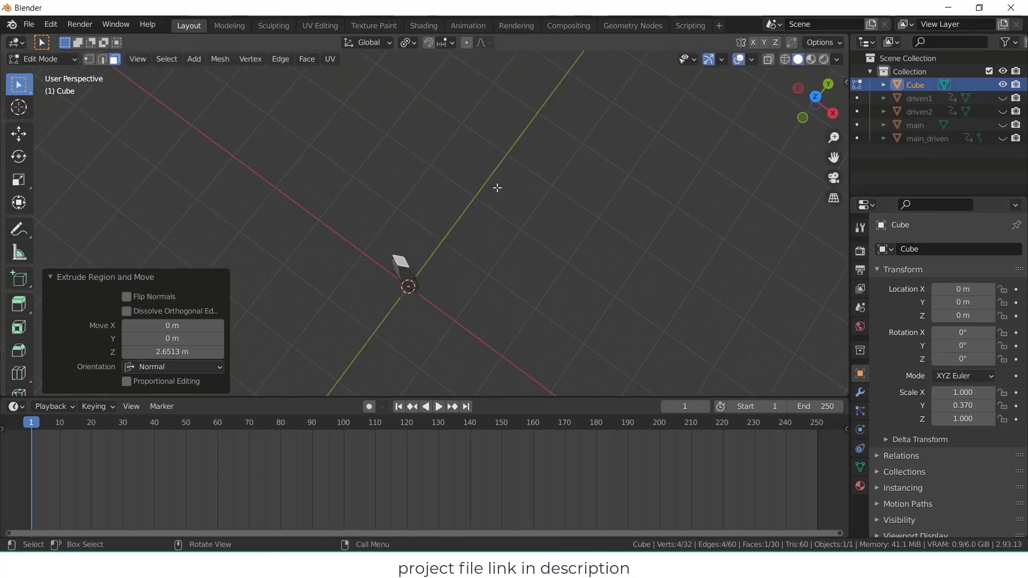
key("s")
key("0")
key("Return")
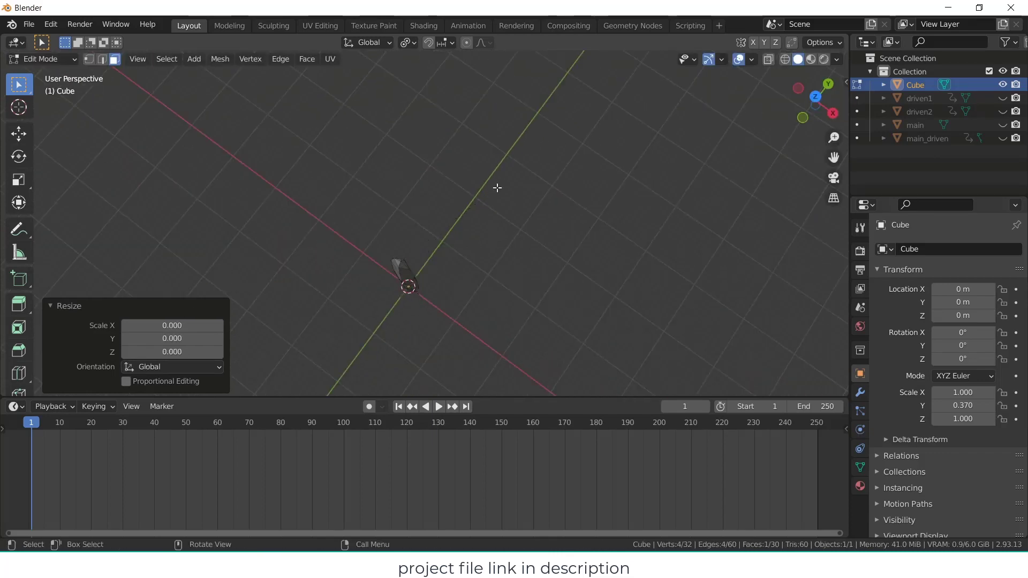
middle_click_drag(496, 188, 530, 161)
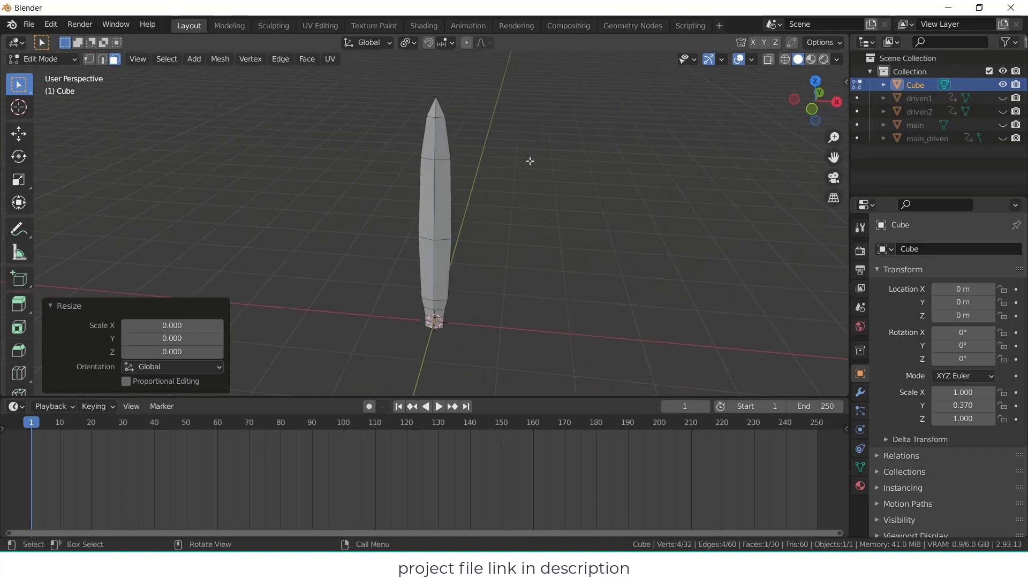
- In front view, add three evenly spaced loop cuts to the tapered section just below the pointed tip
key("KP_1")
middle_click_drag(476, 140, 445, 170, "shift")
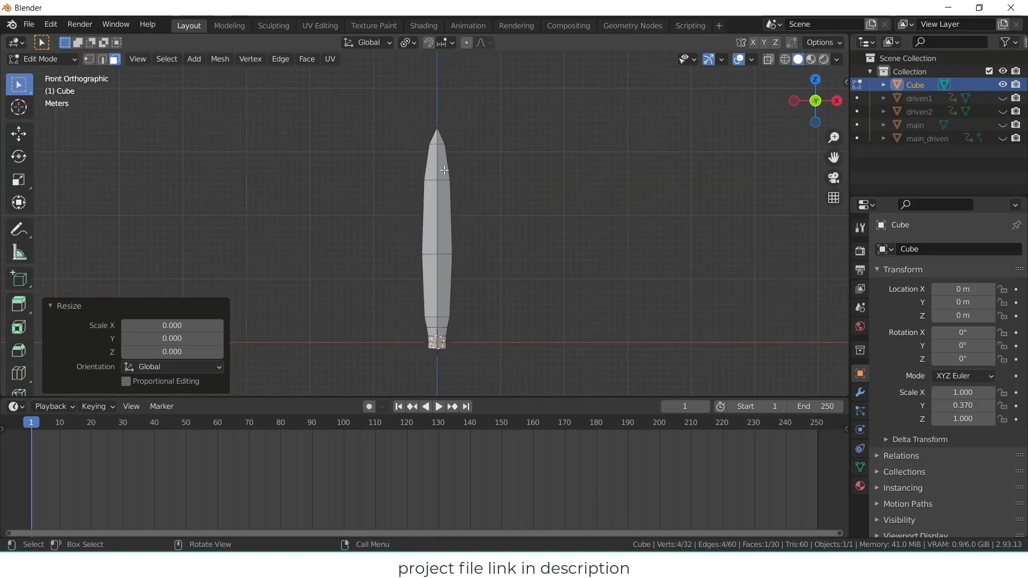
key("a")
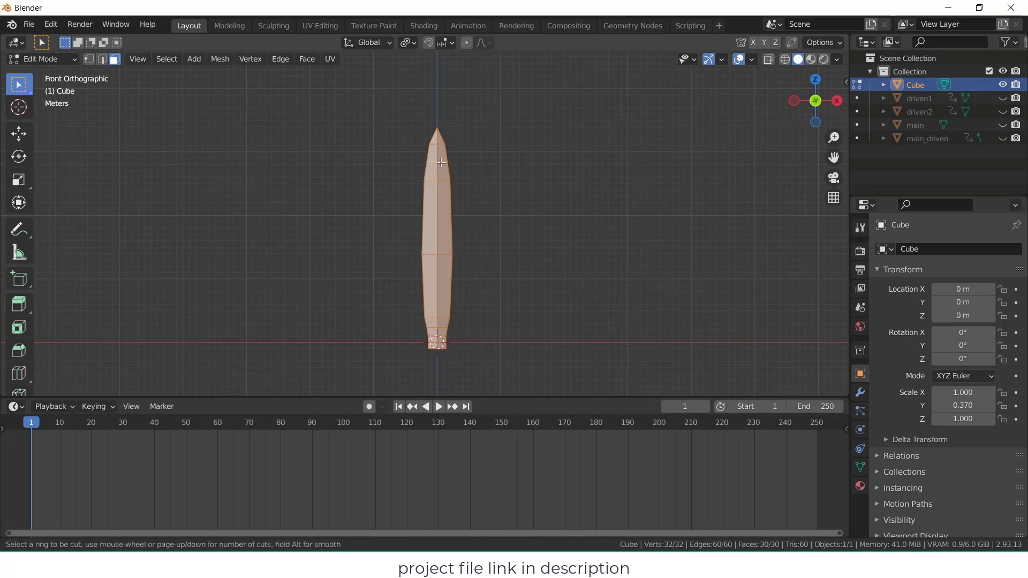
key("ctrl+r")
left_click(443, 163)
right_click(443, 164)
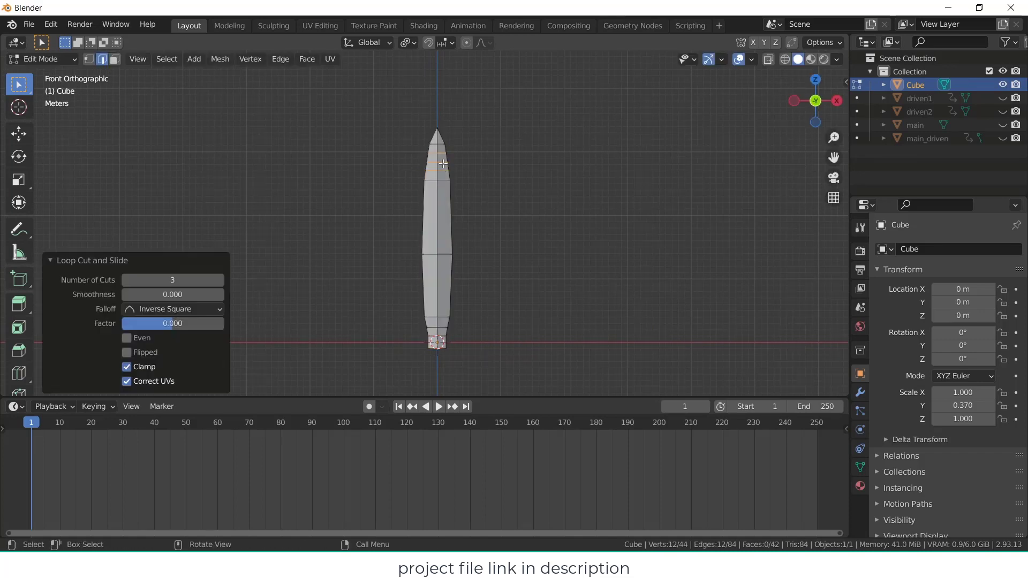
- Add five evenly spaced loop cuts to the long section below the upper taper and return to Object Mode
key("a")
key("ctrl+r")
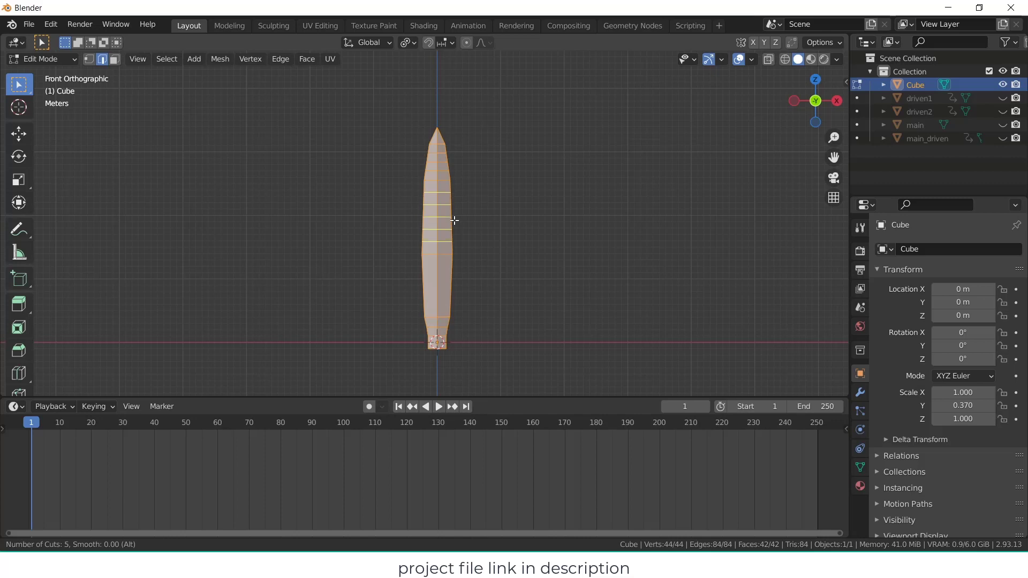
left_click(454, 220)
right_click(455, 220)
key("alt+a")
key("Tab")
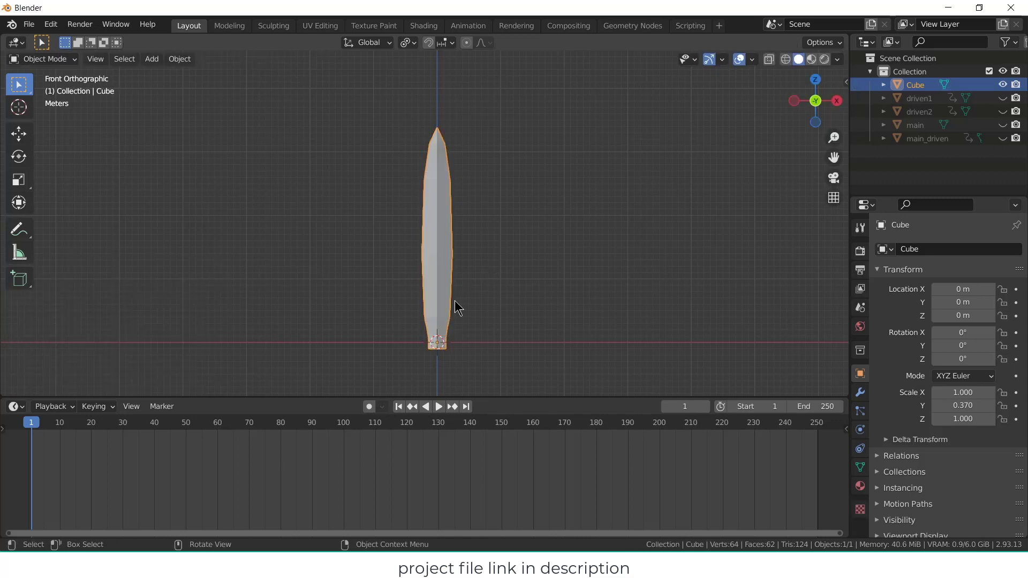
- Add three evenly spaced loop cuts to the blade's lower long section and return to Object Mode
key("Tab")
key("a")
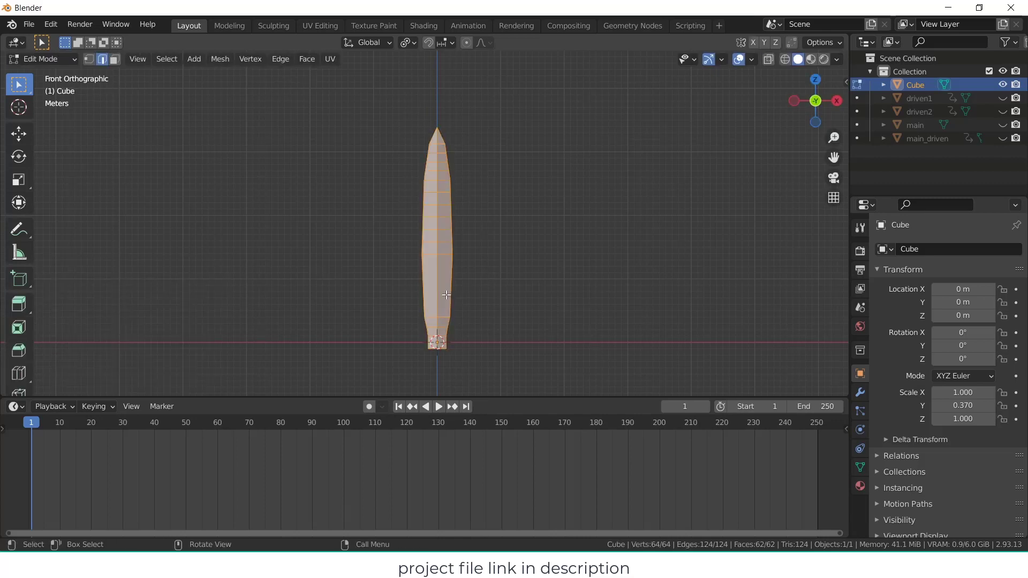
key("ctrl+r")
scroll(446, 295, "down", 2)
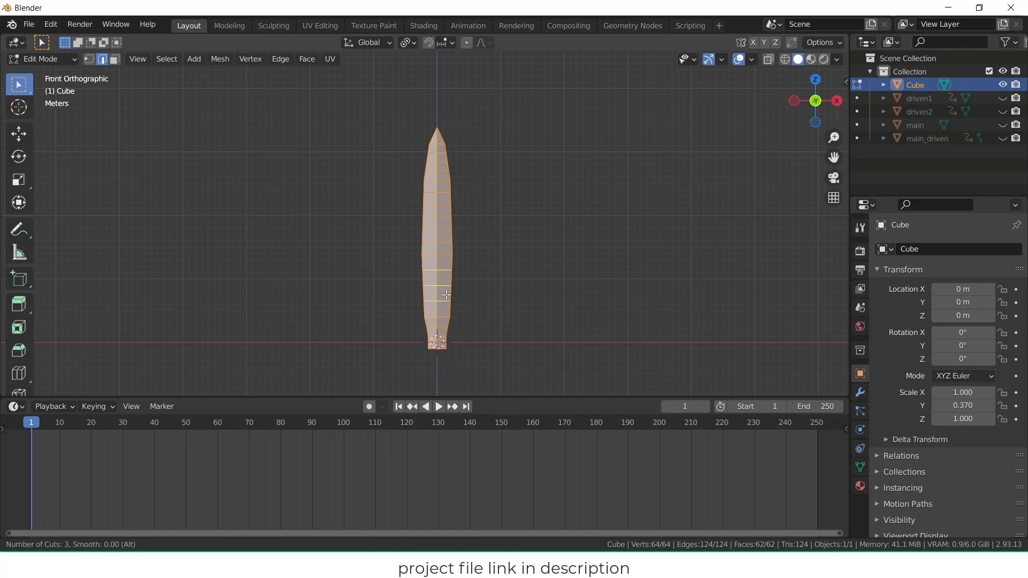
left_click(447, 294)
right_click(521, 291)
key("Tab")
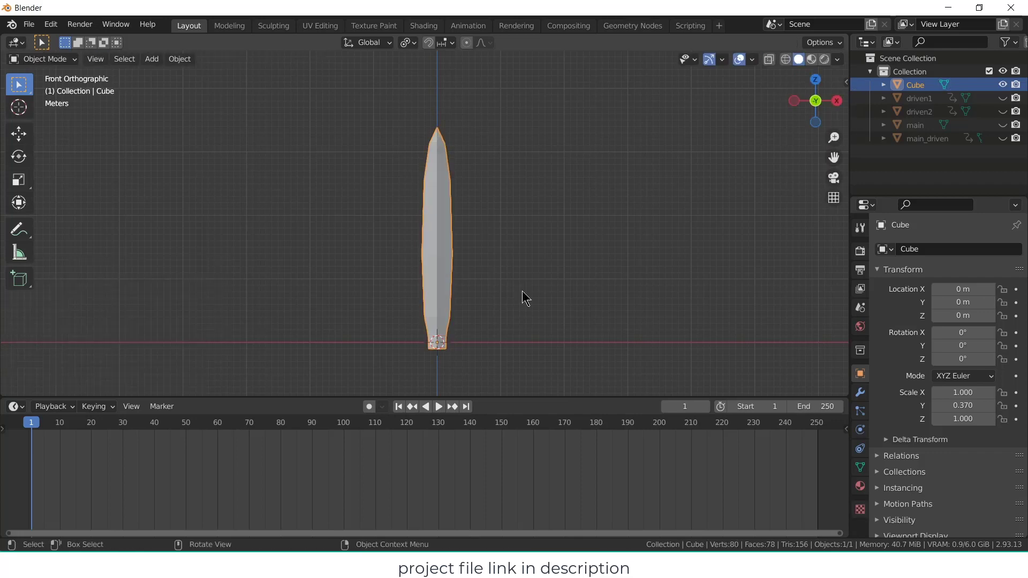
- Add a Subdivision Surface modifier to the blade and set its viewport levels to 2
middle_click_drag(523, 298, 501, 303)
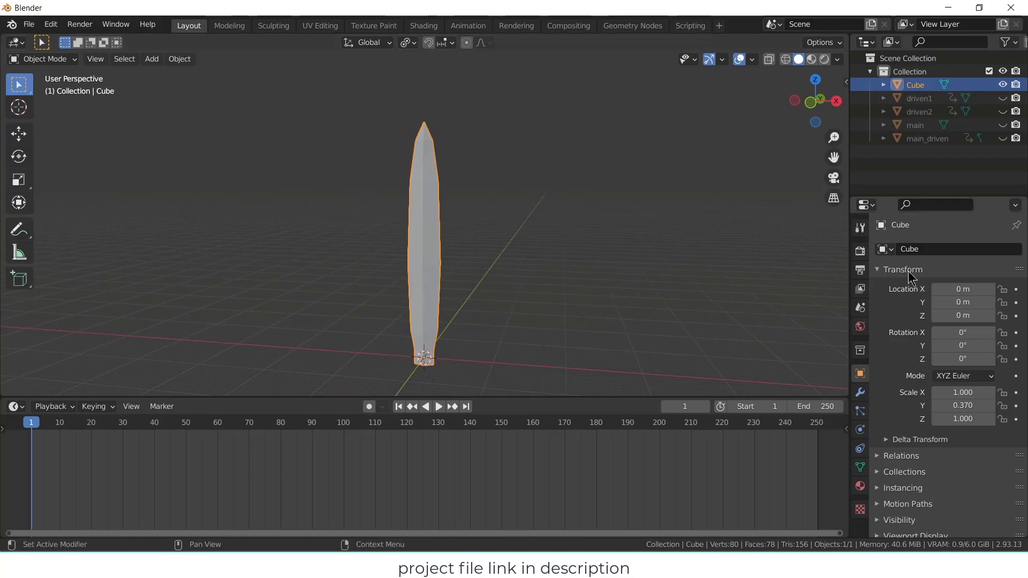
left_click(861, 393)
left_click(958, 250)
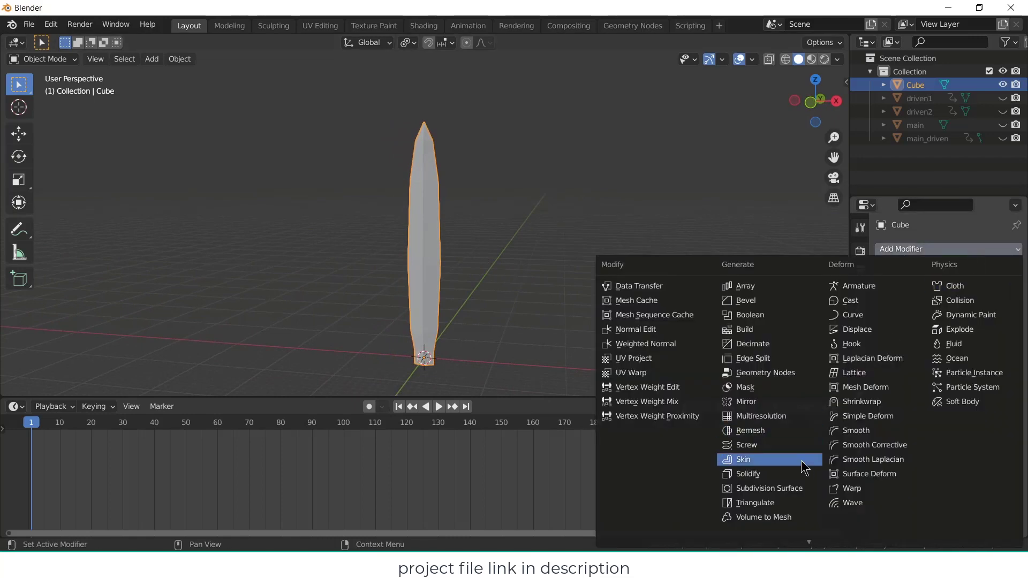
left_click(795, 491)
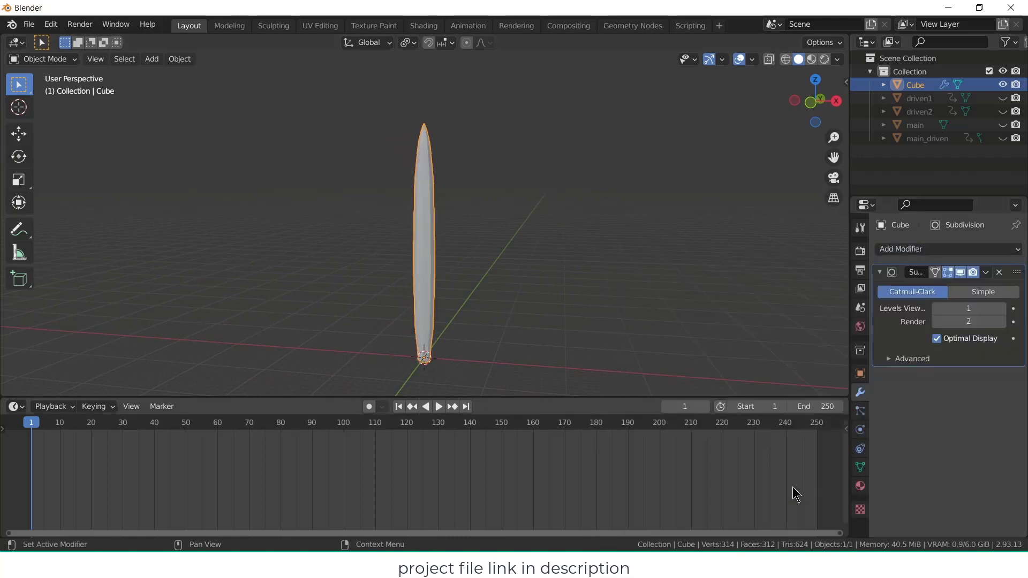
left_click(1002, 309)
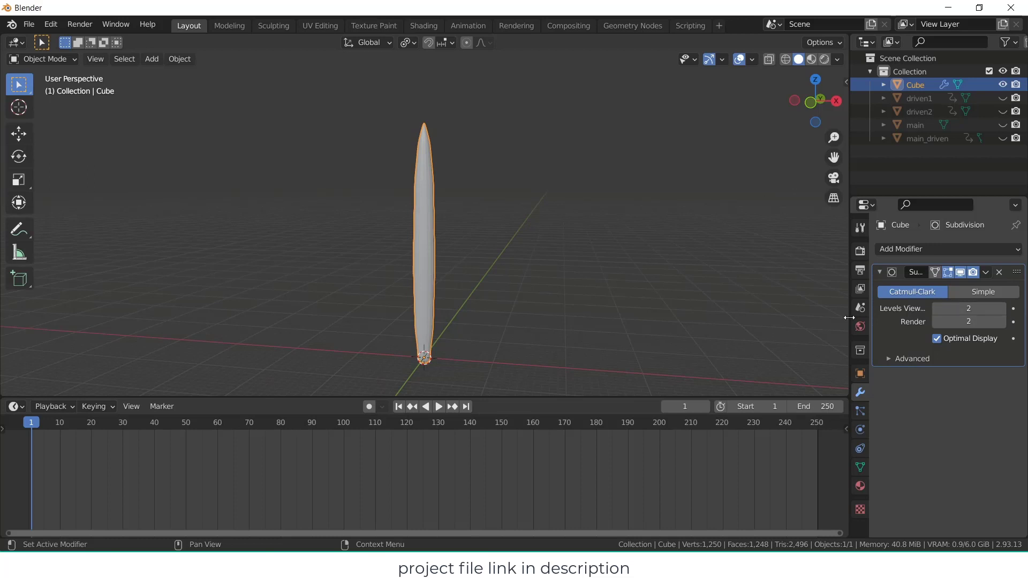
- Shade the blade smooth and deselect it
right_click(425, 264)
left_click(424, 262)
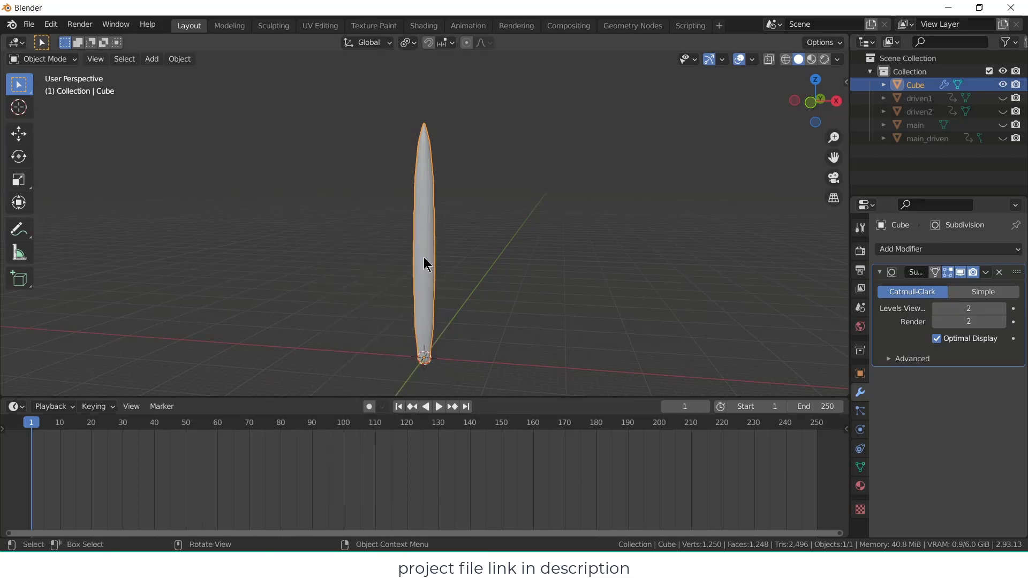
middle_click_drag(424, 261, 514, 276)
left_click(514, 275)
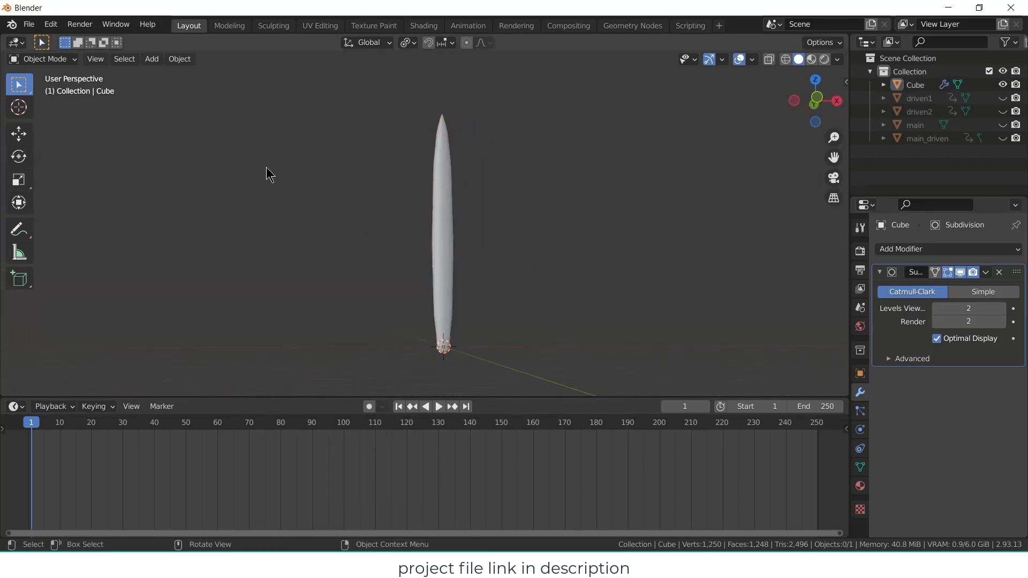
- Add an Arrows empty at the world origin
left_click(151, 59)
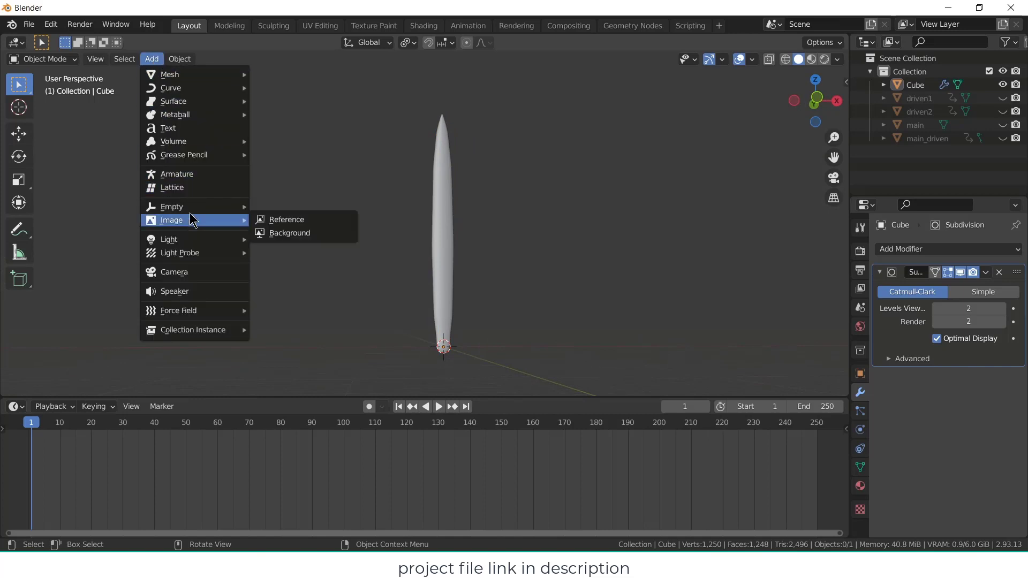
mouse_move(195, 207)
left_click(313, 220)
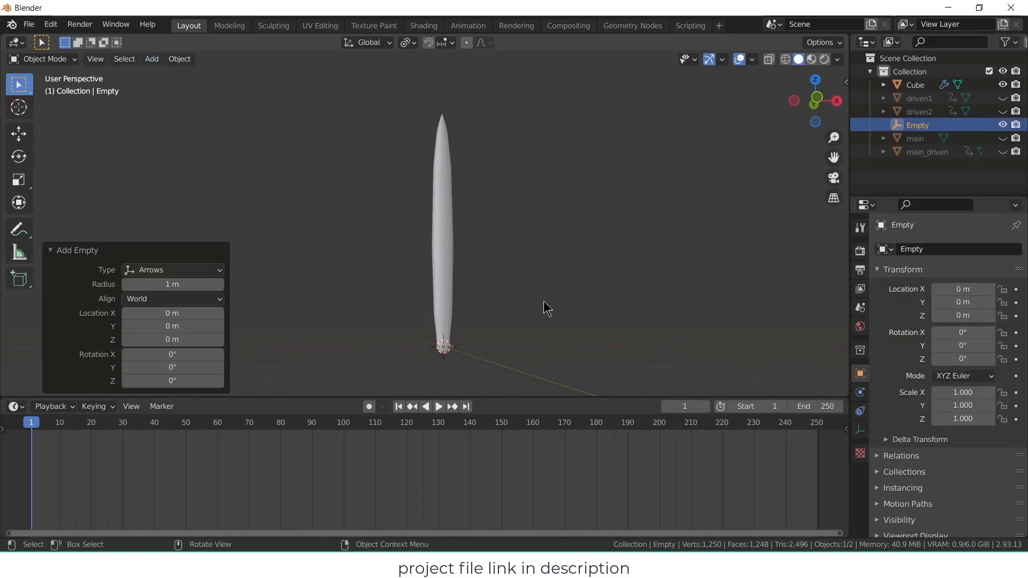
- Add a Simple Deform modifier to the blade, set to Twist on the X axis with an angle of 11.6°
scroll(489, 353, "up", 3)
left_click(467, 297)
scroll(680, 355, "down", 3)
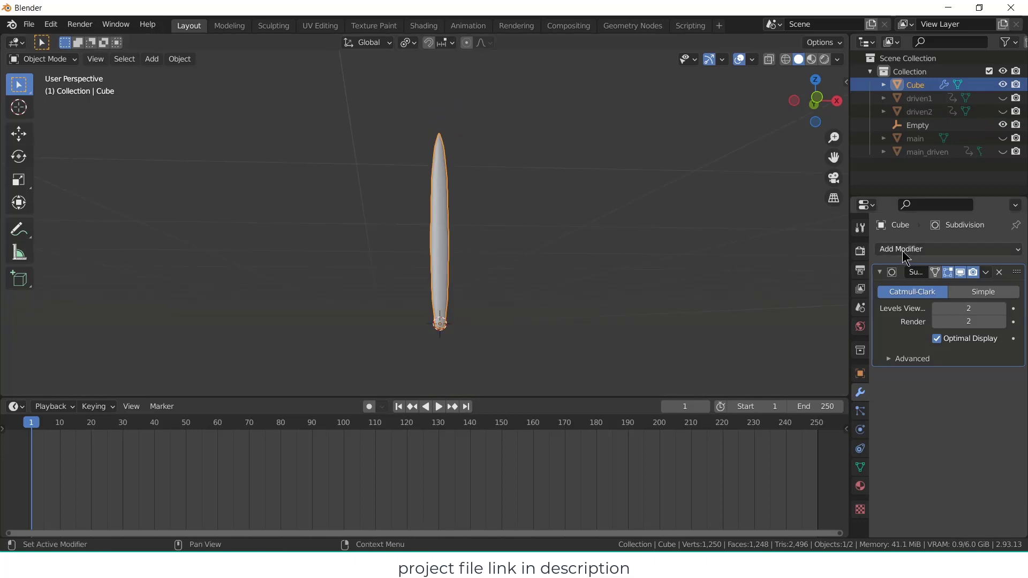
left_click(919, 250)
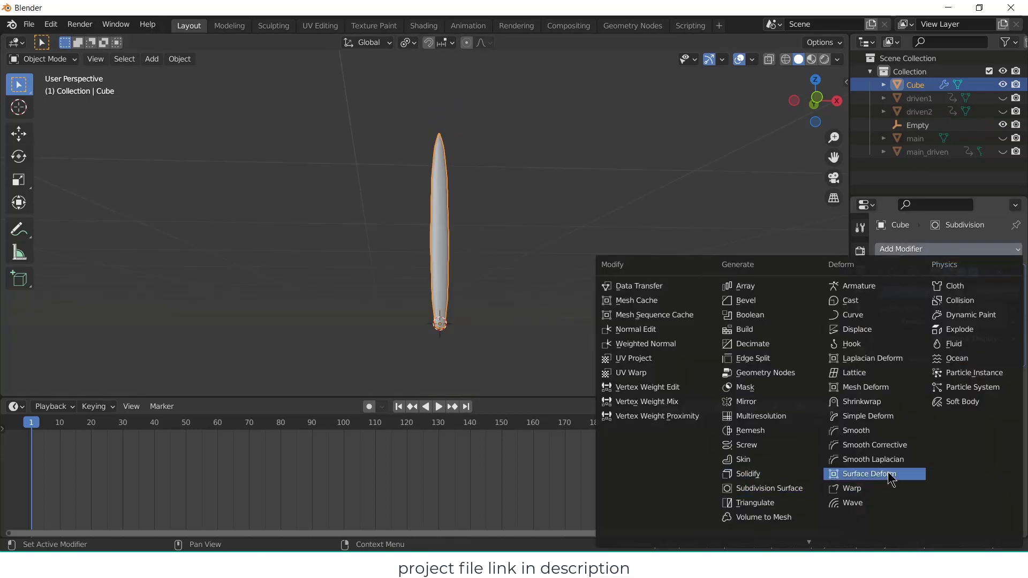
left_click(875, 417)
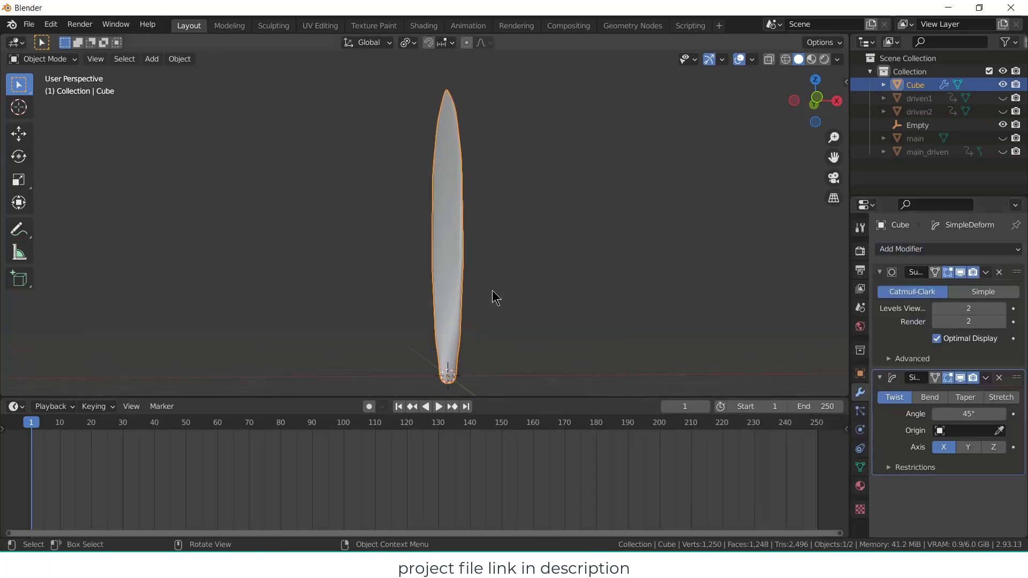
middle_click_drag(492, 294, 503, 229)
left_click_drag(969, 414, 929, 414)
middle_click_drag(484, 394, 670, 322)
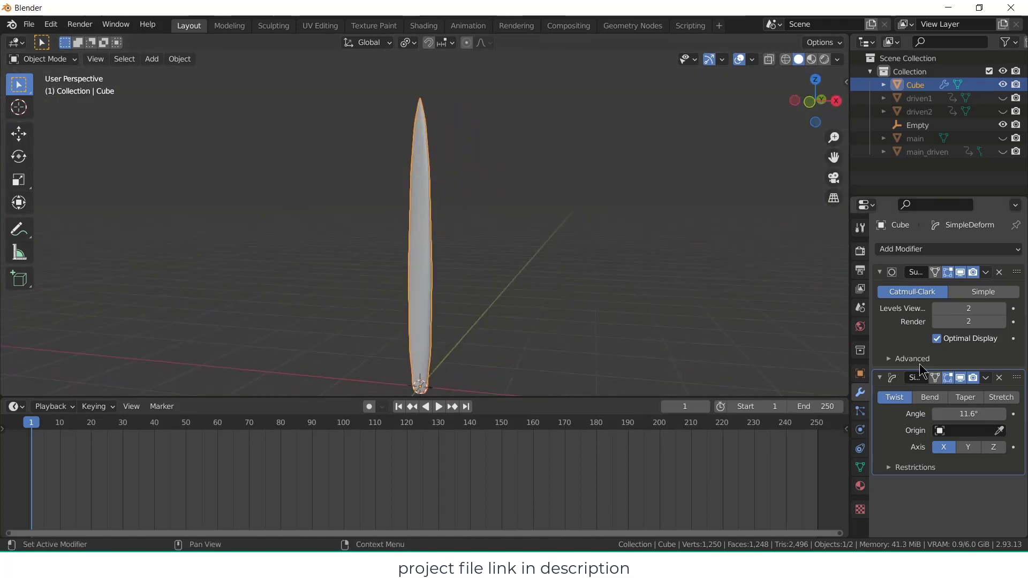
- Apply the Simple Deform modifier to the blade and deselect it
left_click(987, 381)
left_click(910, 392)
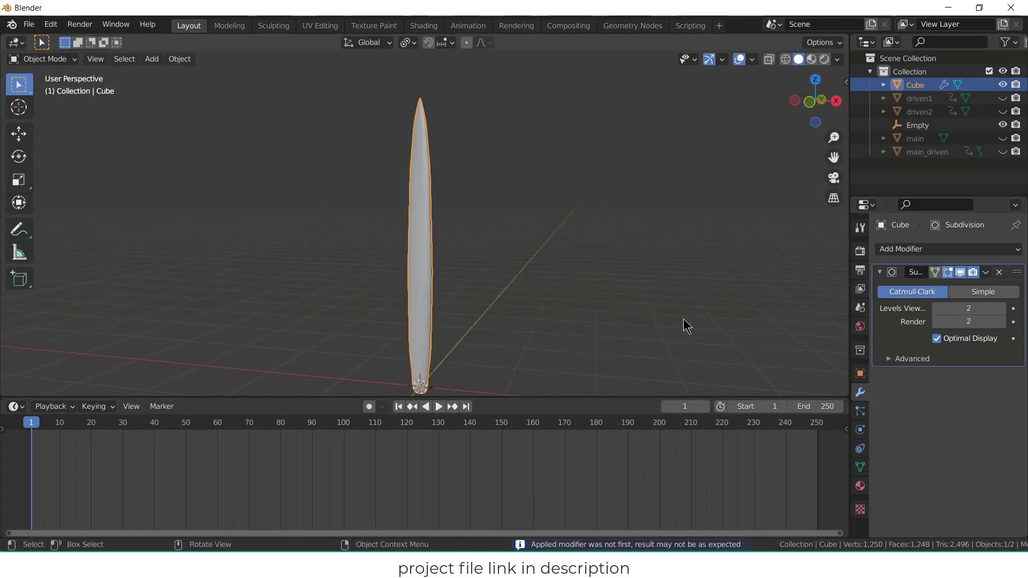
left_click(684, 320)
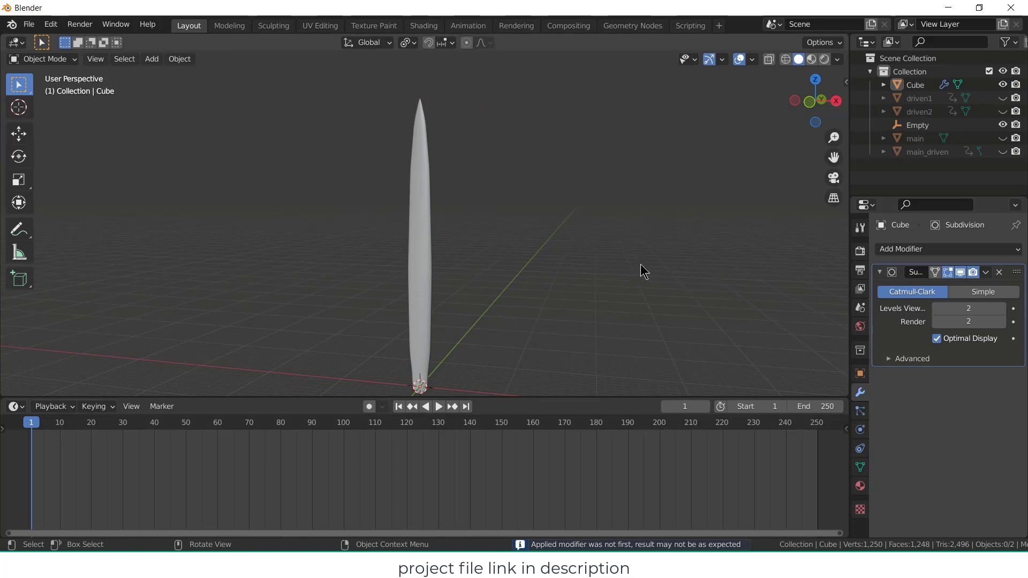
- Unhide all the gear objects and enlarge the 3D viewport by shrinking the timeline
key("alt+h")
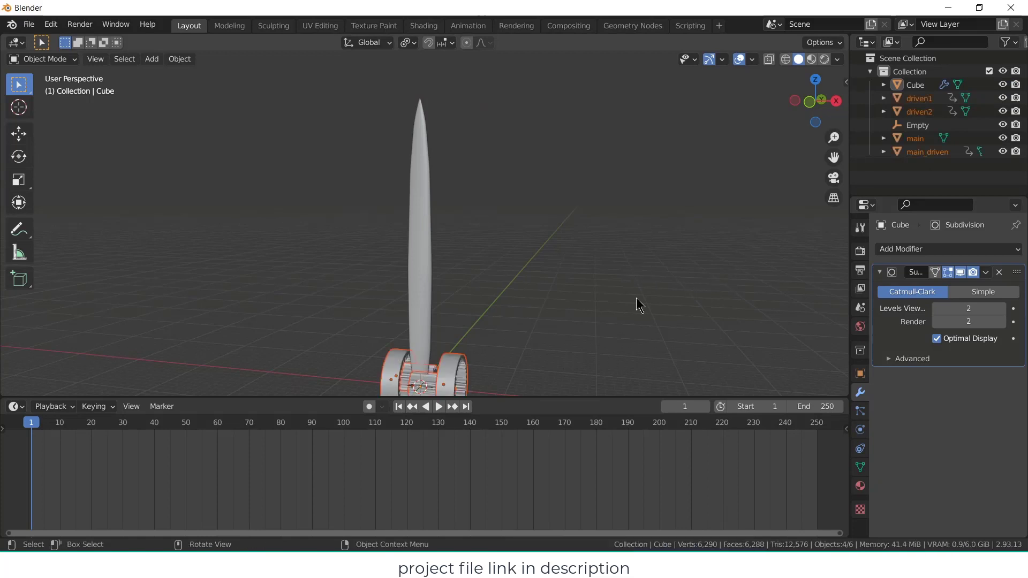
middle_click_drag(638, 303, 484, 319)
scroll(496, 324, "up", 3)
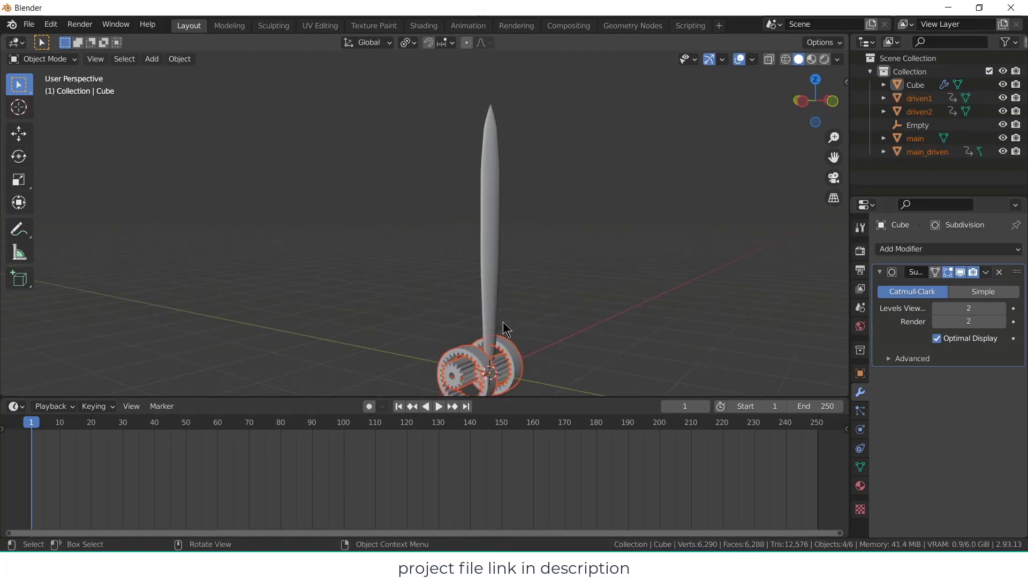
left_click_drag(367, 399, 356, 484)
scroll(582, 416, "down", 1)
middle_click_drag(499, 371, 474, 353, "shift")
scroll(456, 324, "up", 2)
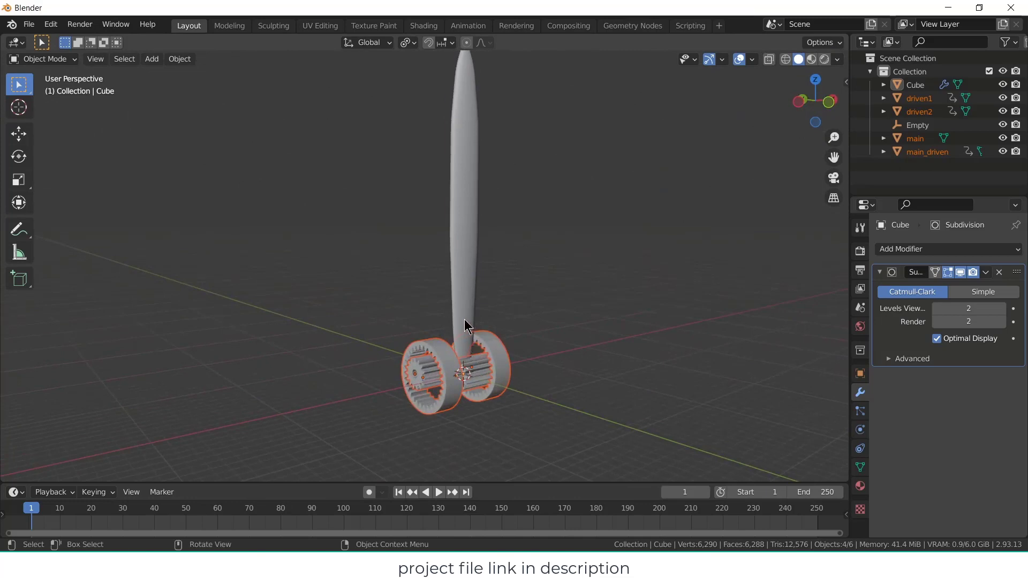
- In front view, move the blade 4.47 m along global Z and about -2.81 m along global X, above the gear ring on the negative X side
left_click(465, 325)
key("KP_1")
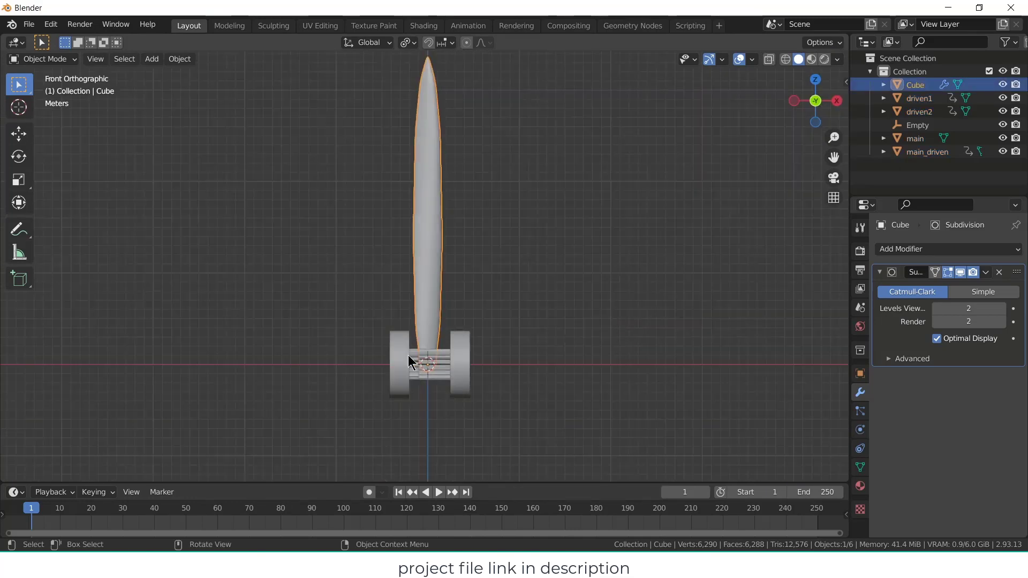
scroll(408, 360, "up", 3)
key("g")
key("z")
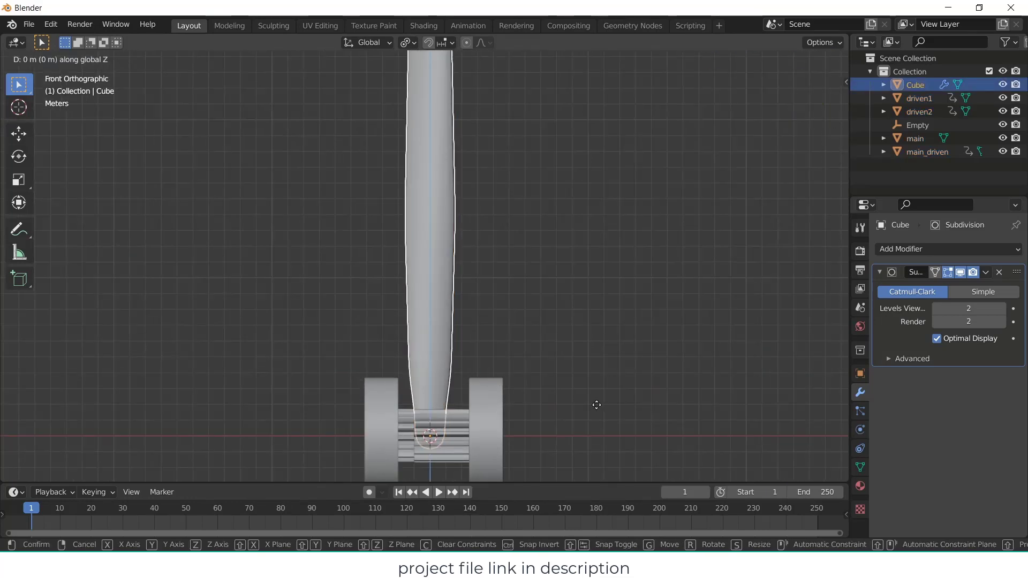
left_click(584, 336)
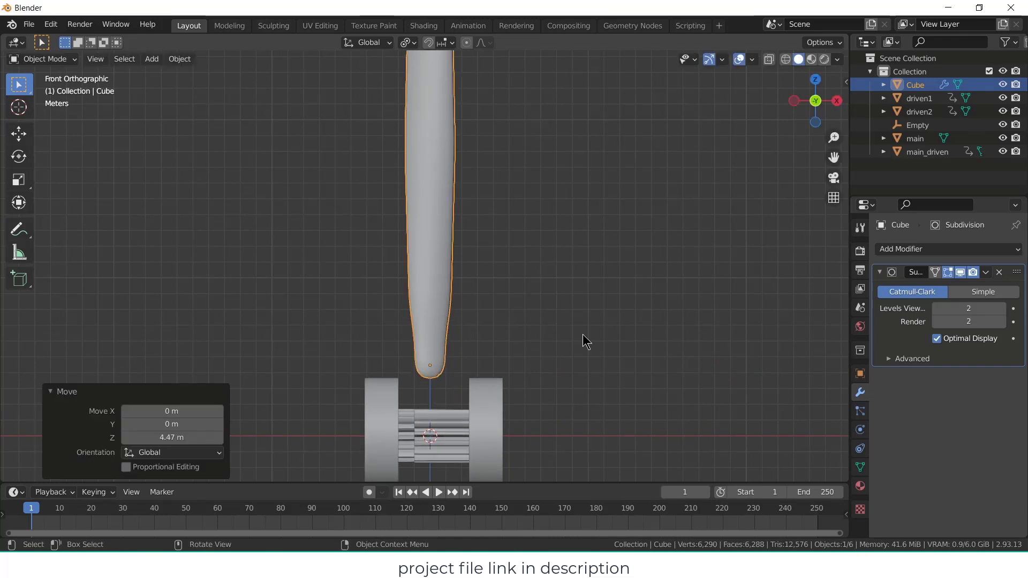
key("g")
key("x")
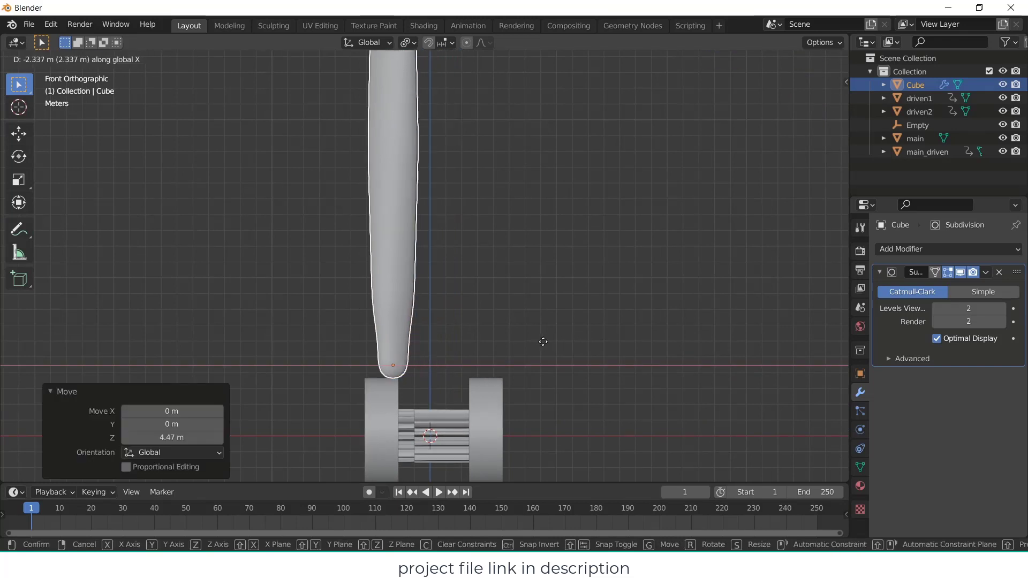
left_click(539, 340)
- Scale the blade uniformly to 0.405 and lower it about 0.776 m along global Z onto the ring's rim
scroll(547, 334, "down", 4)
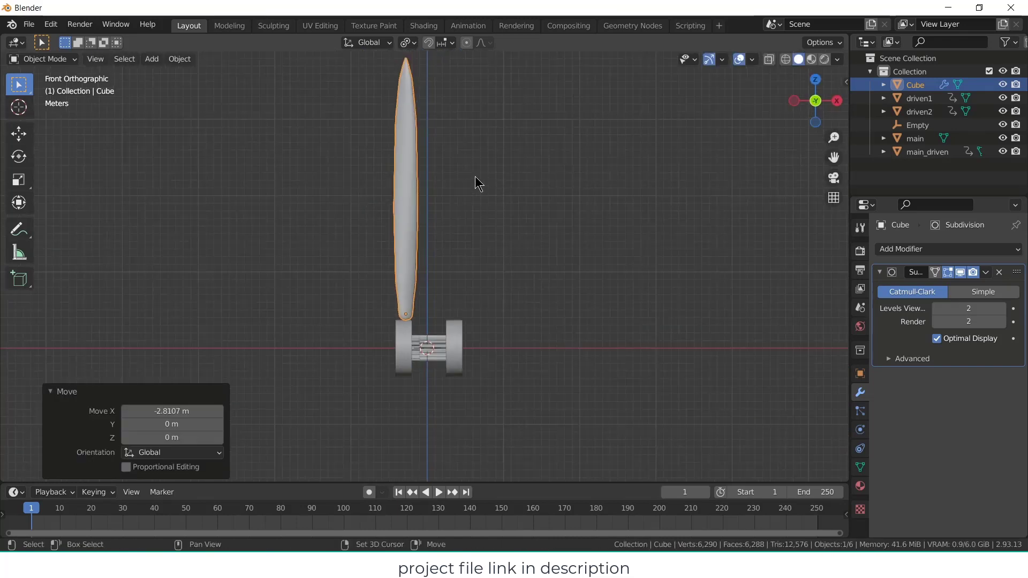
middle_click_drag(478, 184, 468, 254, "shift")
key("s")
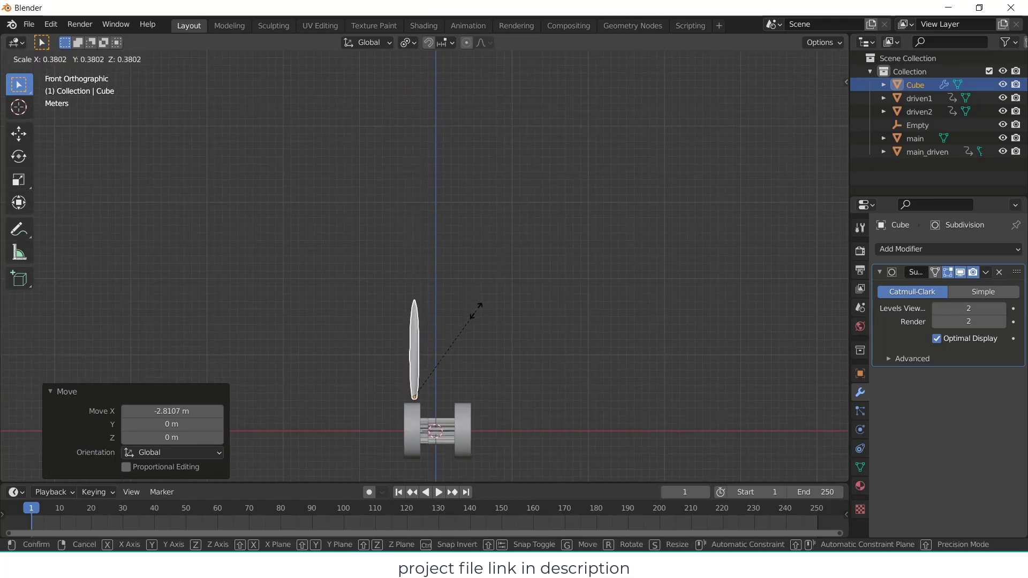
left_click(484, 307)
scroll(425, 416, "up", 5)
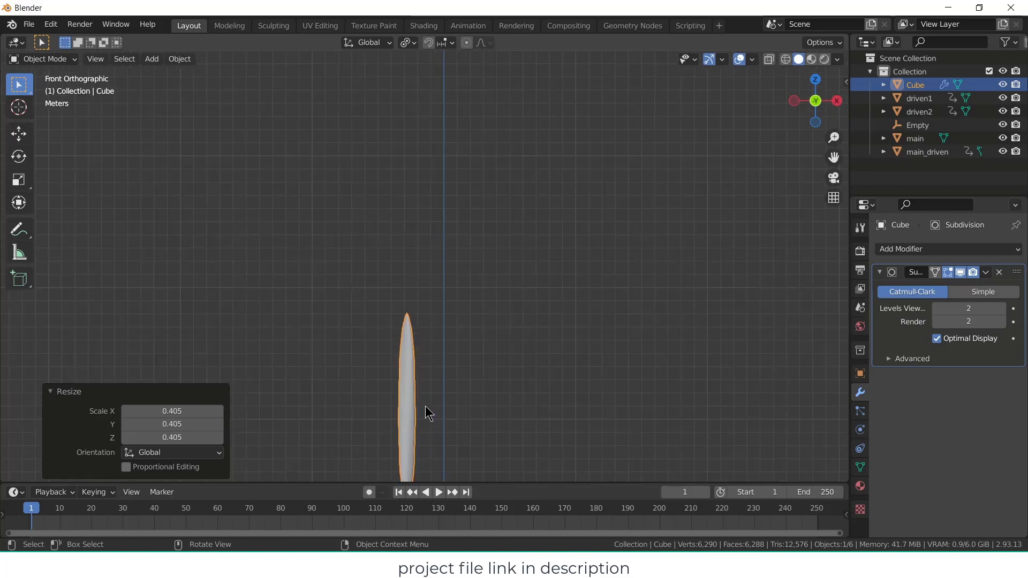
middle_click_drag(666, 394, 612, 303, "shift")
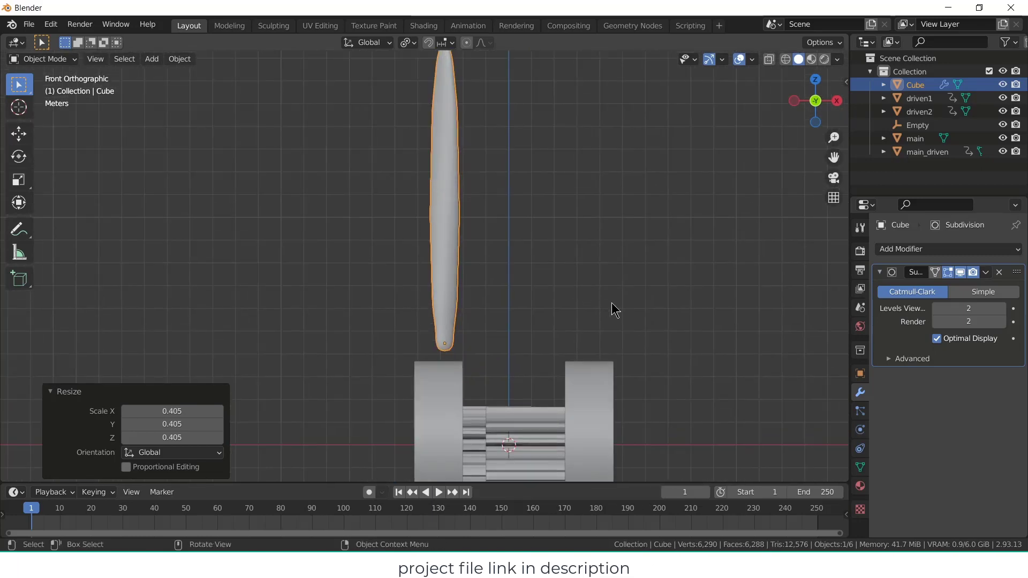
key("g")
key("z")
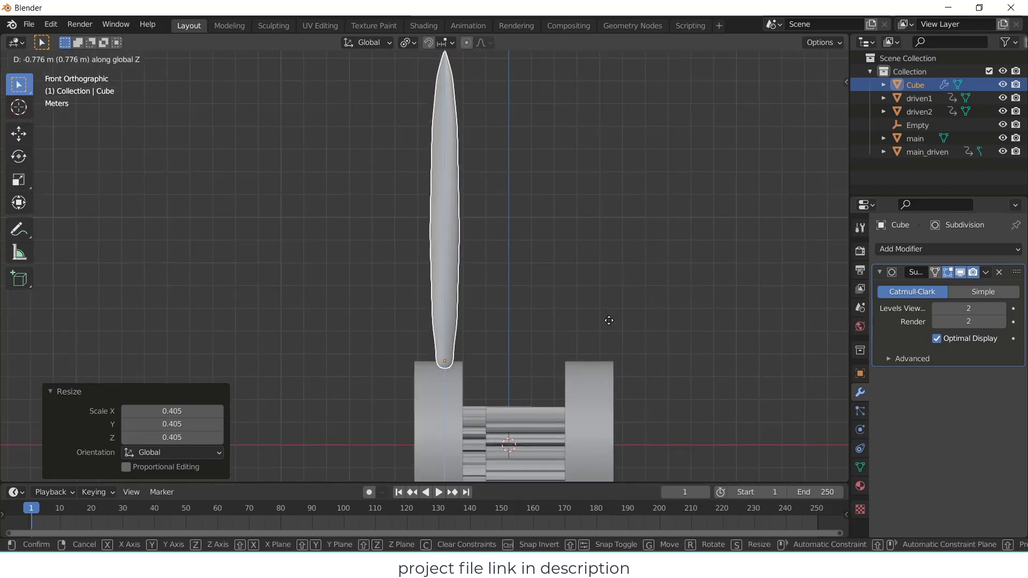
left_click(609, 320)
- In right view, select the main_driven ring gear and snap the 3D cursor to it
middle_click_drag(593, 323, 702, 320)
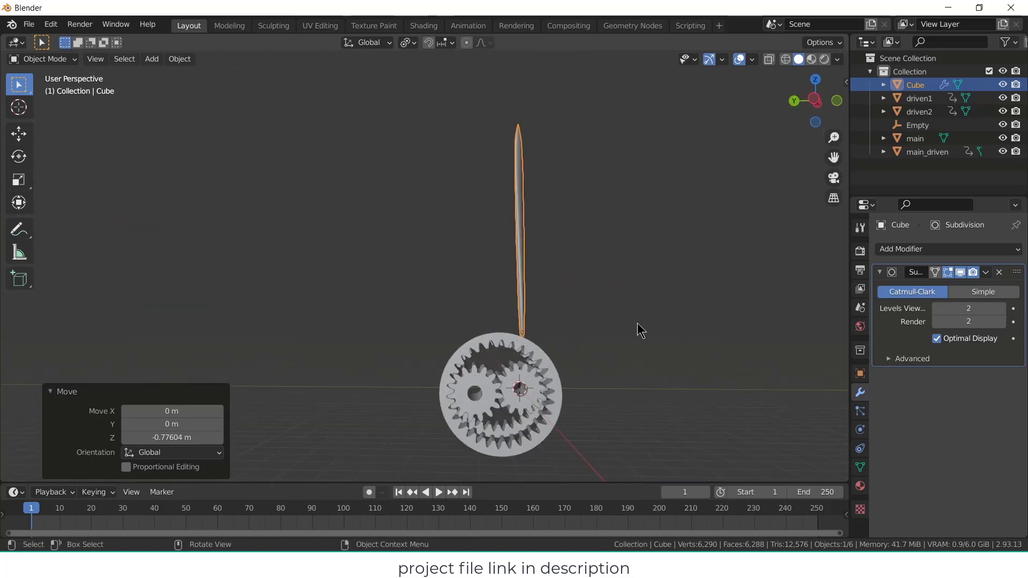
key("KP_3")
scroll(513, 352, "up", 1)
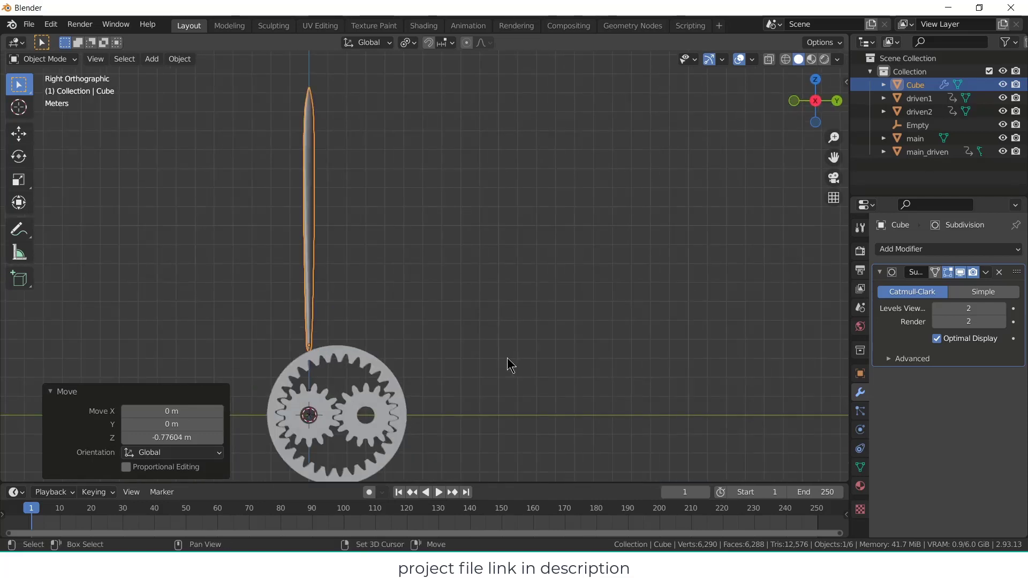
middle_click_drag(472, 357, 529, 322, "shift")
scroll(528, 322, "up", 1)
left_click(359, 296)
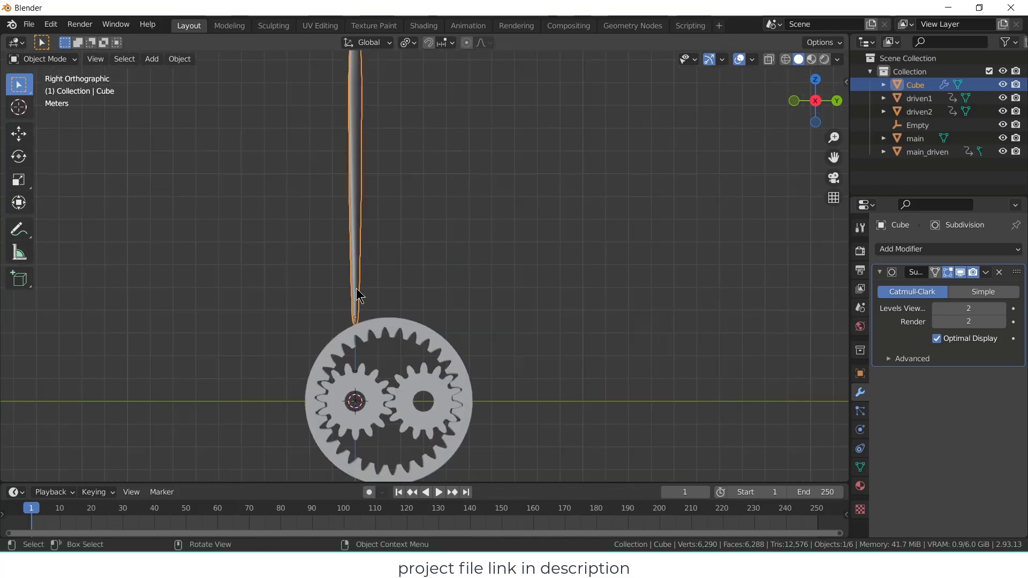
left_click(459, 355)
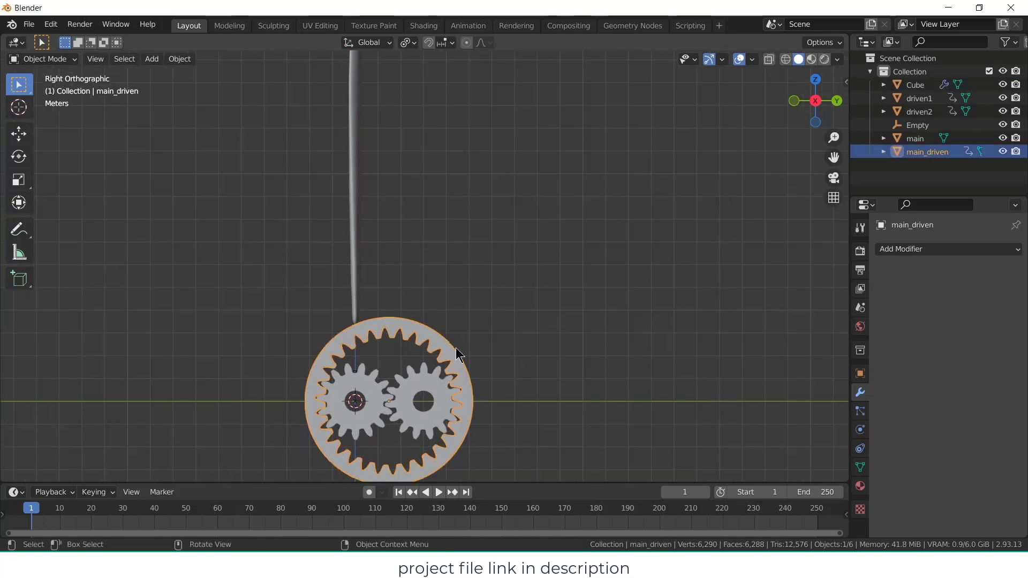
key("shift+s")
left_click(496, 428)
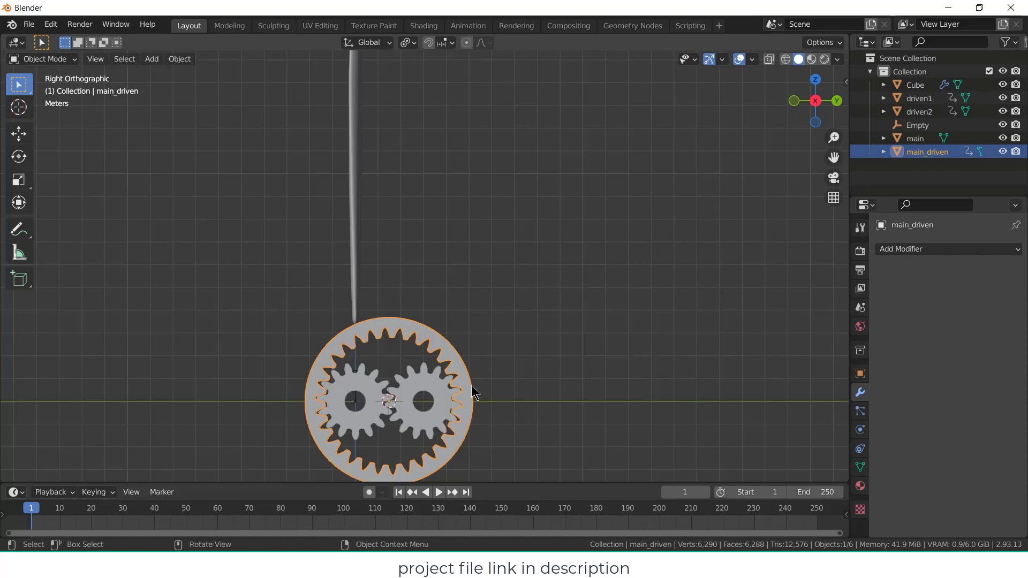
- Snap the blade to the 3D cursor at the ring gear's centre and raise it about 3.6 m along global Z onto the rim
left_click(357, 253)
key("shift+s")
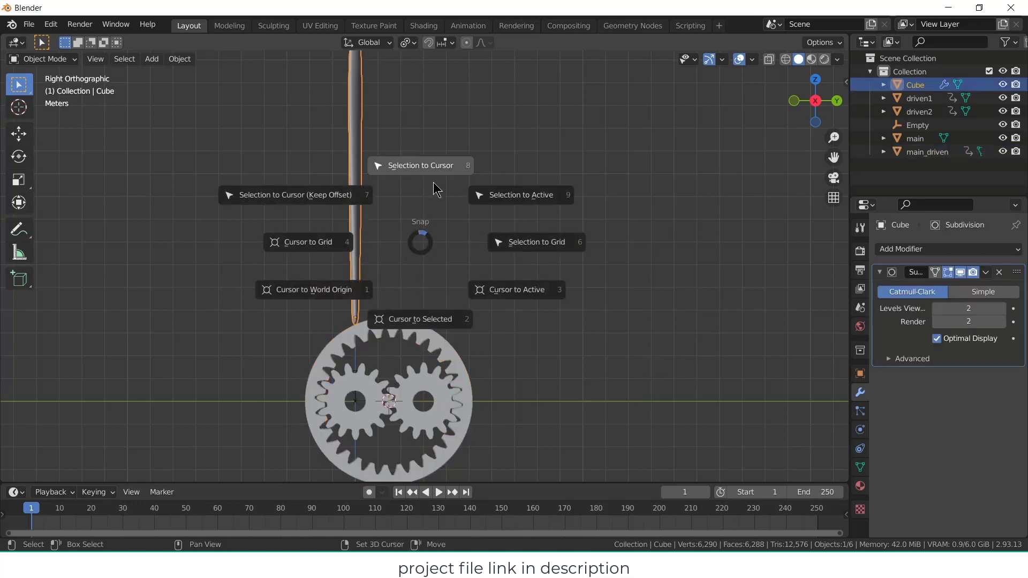
left_click(437, 167)
key("g")
key("z")
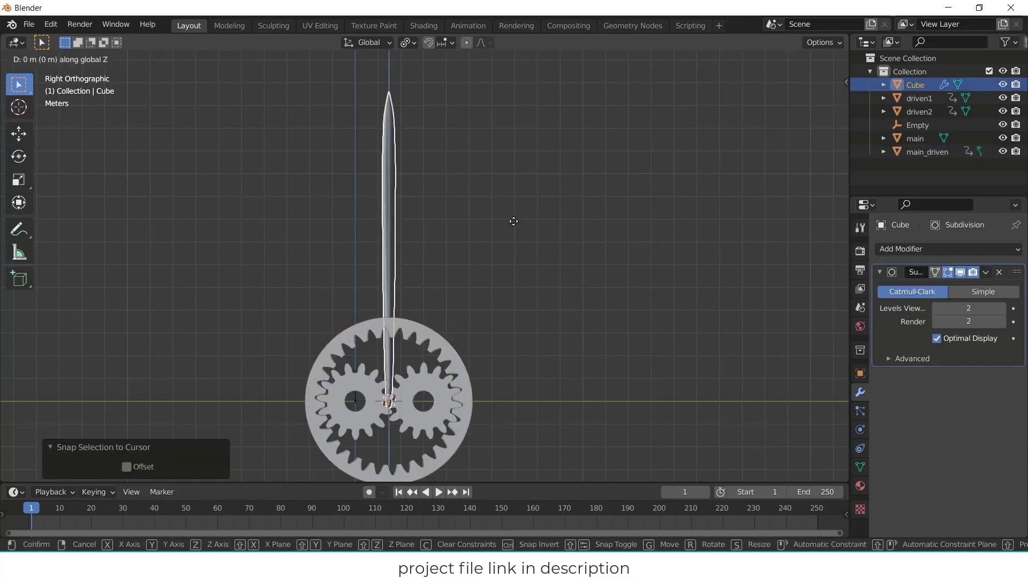
left_click(507, 139)
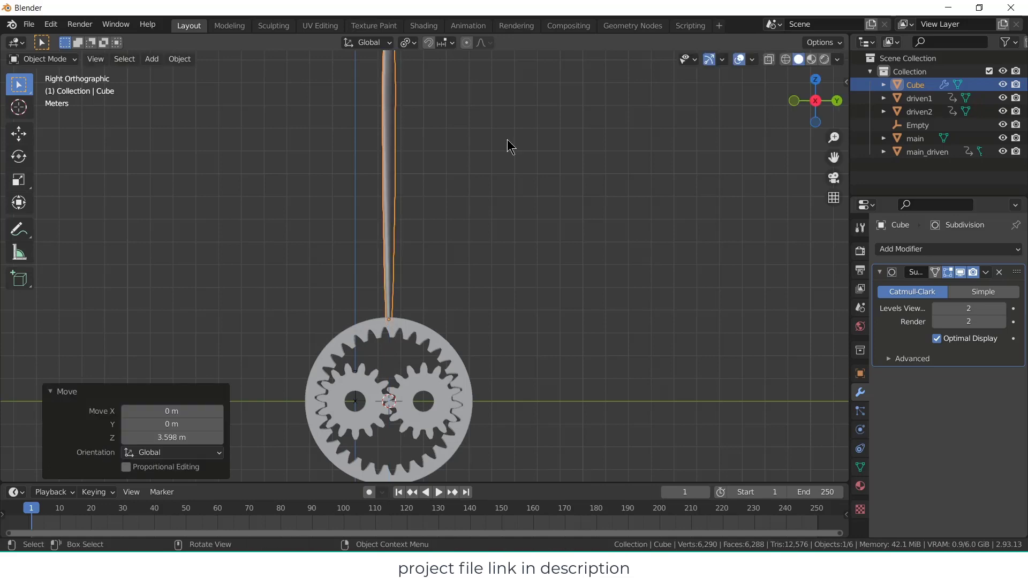
- Move the blade along global X so its base sits on the width of the ring gear's rim, and deselect it
middle_click_drag(506, 230, 535, 271)
key("g")
key("x")
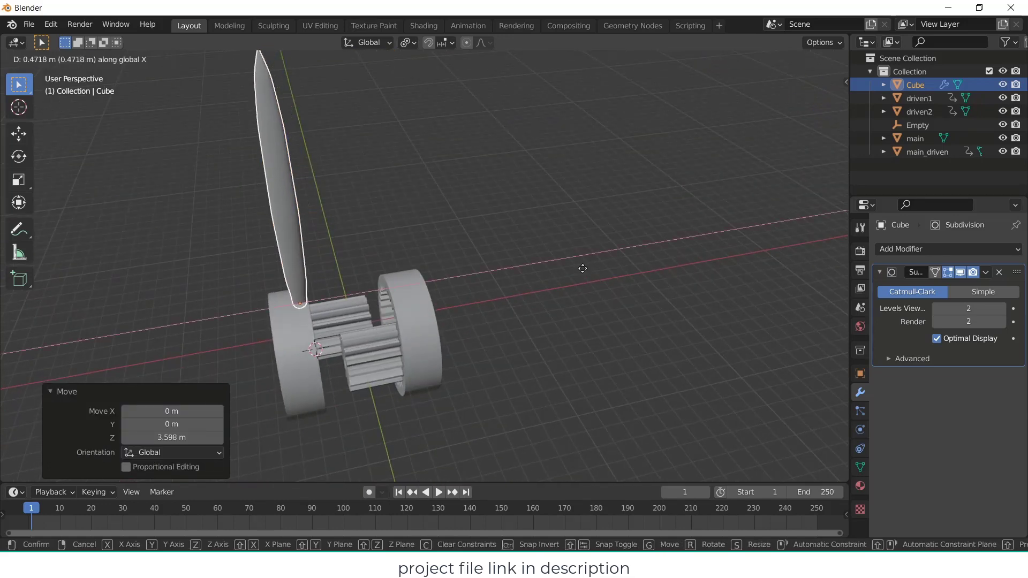
left_click(596, 330)
middle_click_drag(594, 342, 691, 322)
left_click(681, 266)
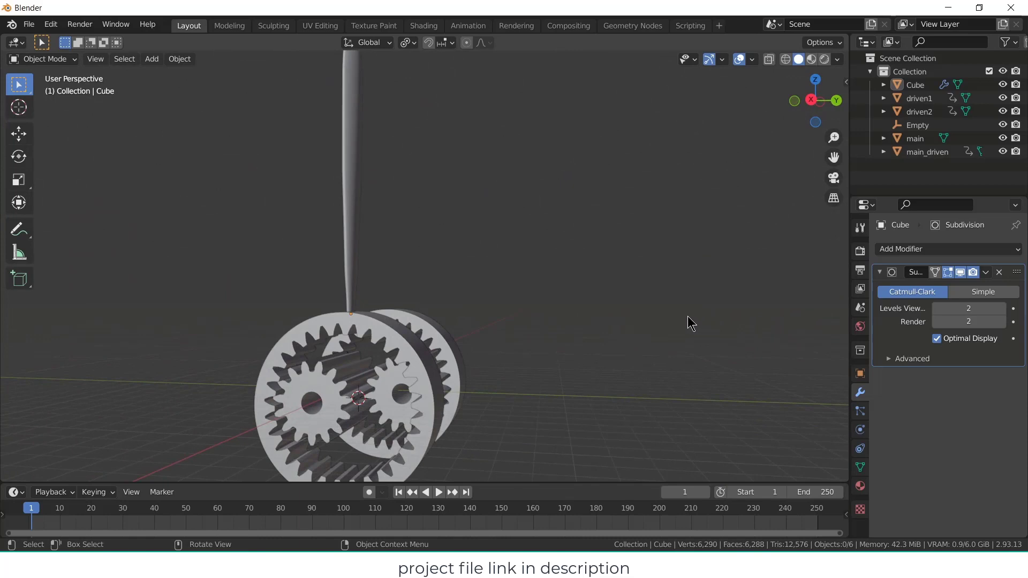
- In right view, select the Empty and snap it to the 3D cursor at the ring gear's centre
key("KP_1")
key("KP_3")
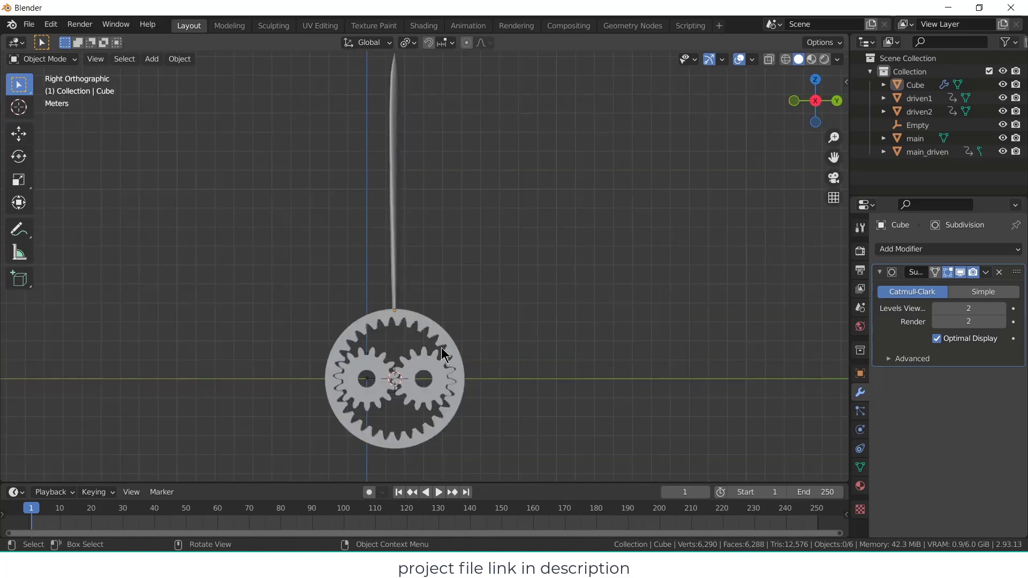
left_click(918, 124)
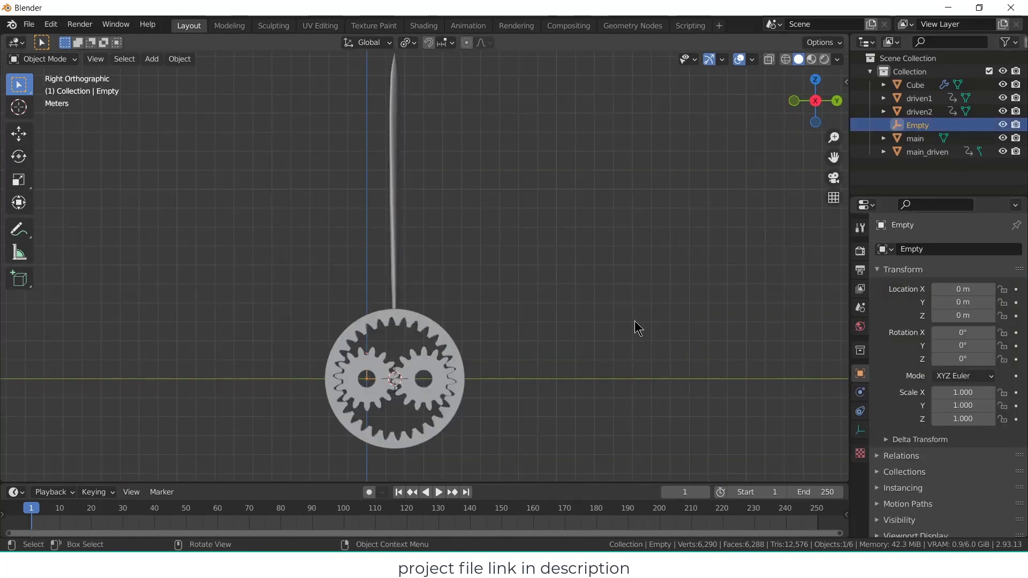
key("shift+s")
left_click(600, 258)
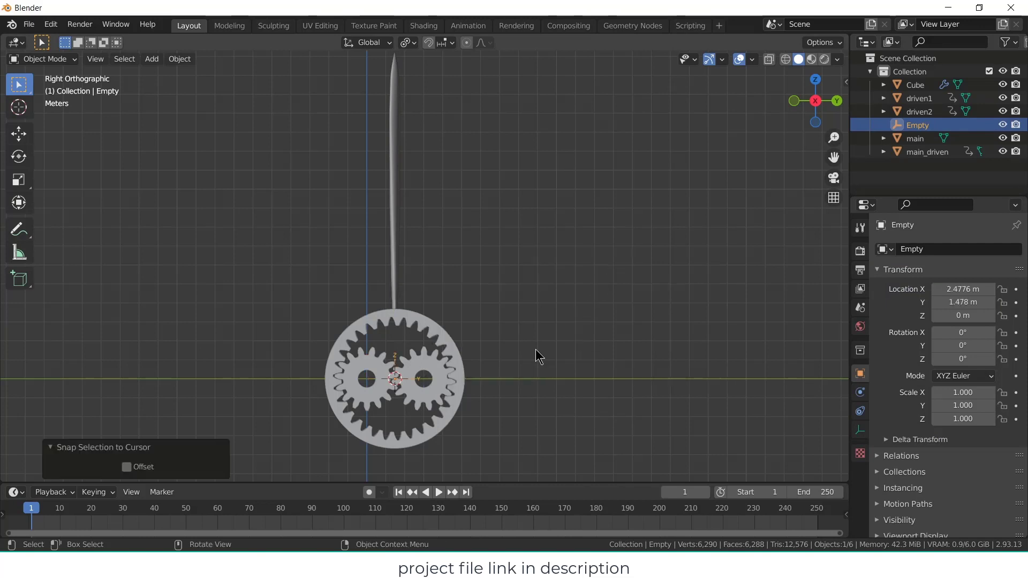
- Add an Array modifier to the blade with a count of 4
left_click(399, 226)
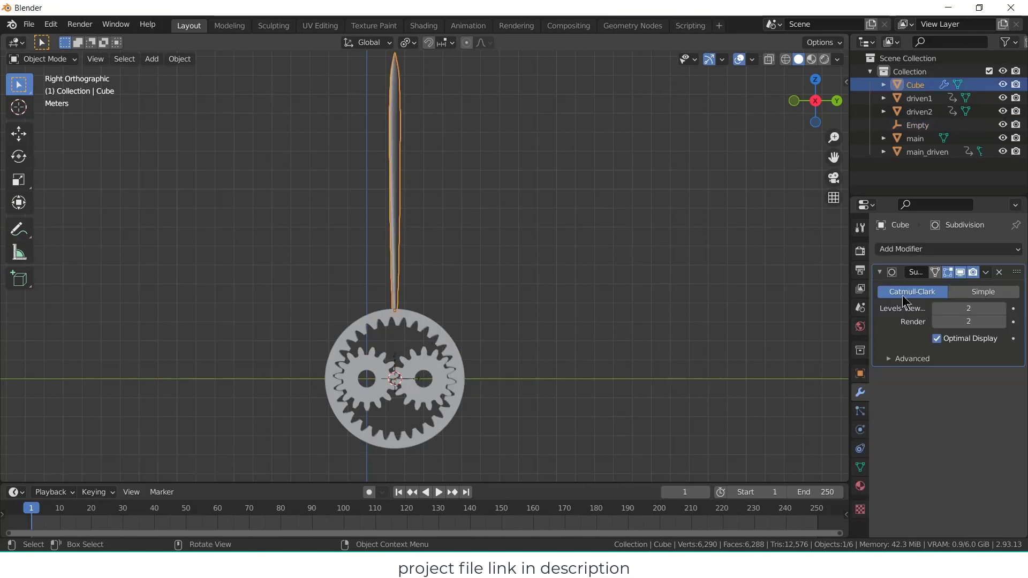
left_click(971, 252)
left_click(780, 287)
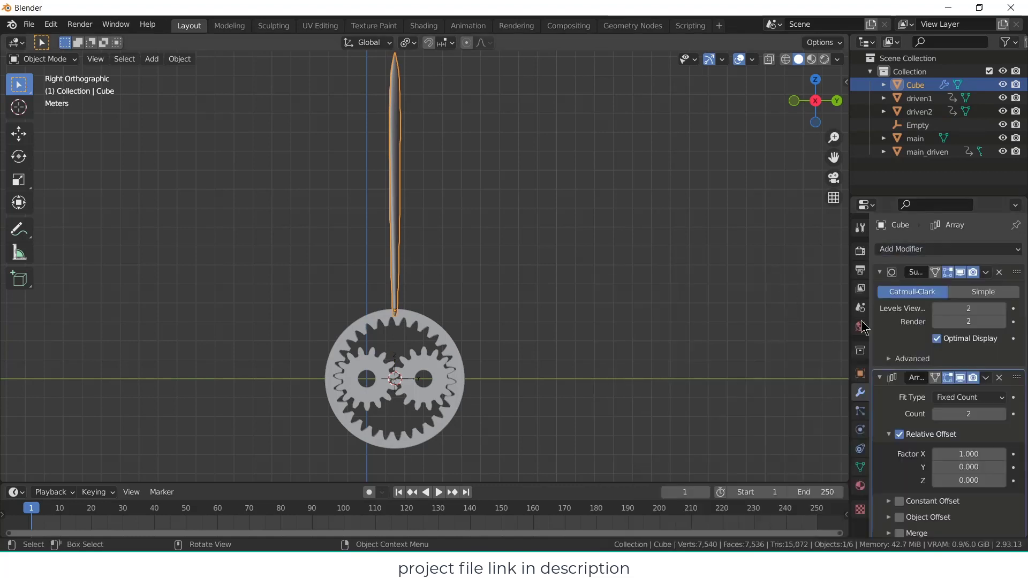
left_click(1000, 414)
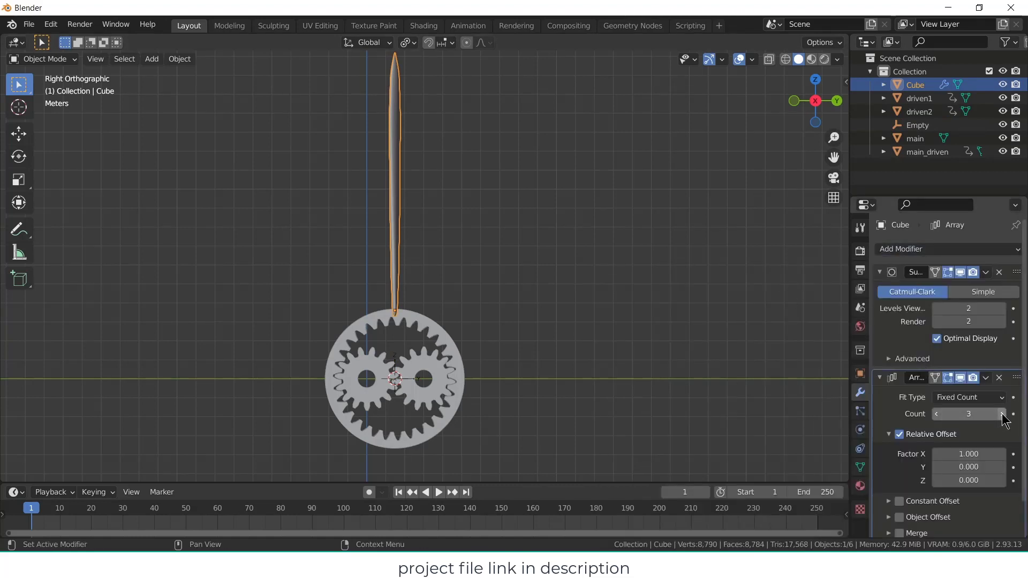
left_click(1000, 414)
- Switch the blade's array from relative offset to object offset, using the Empty as the offset object
left_click(900, 434)
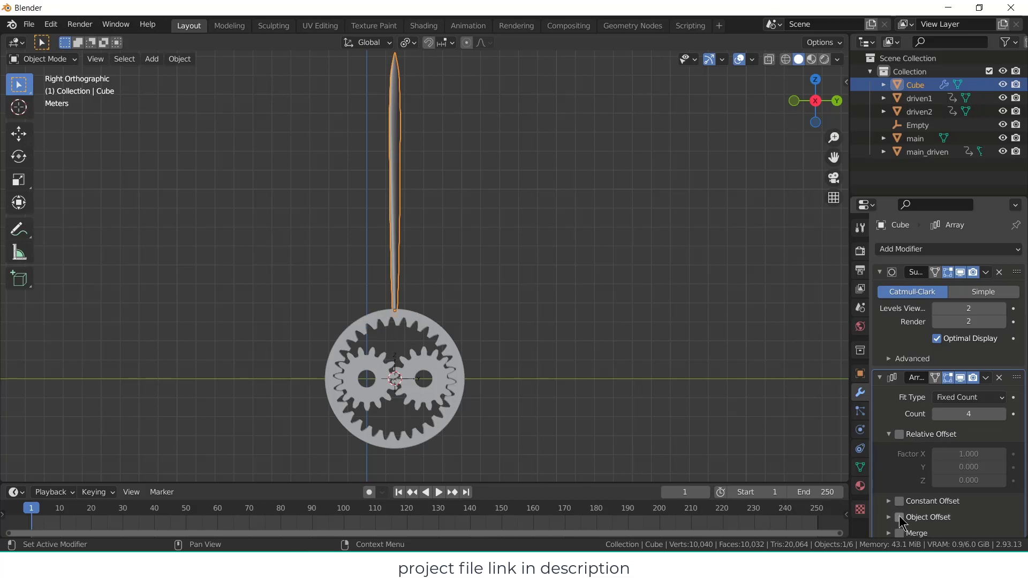
scroll(899, 514, "down", 3)
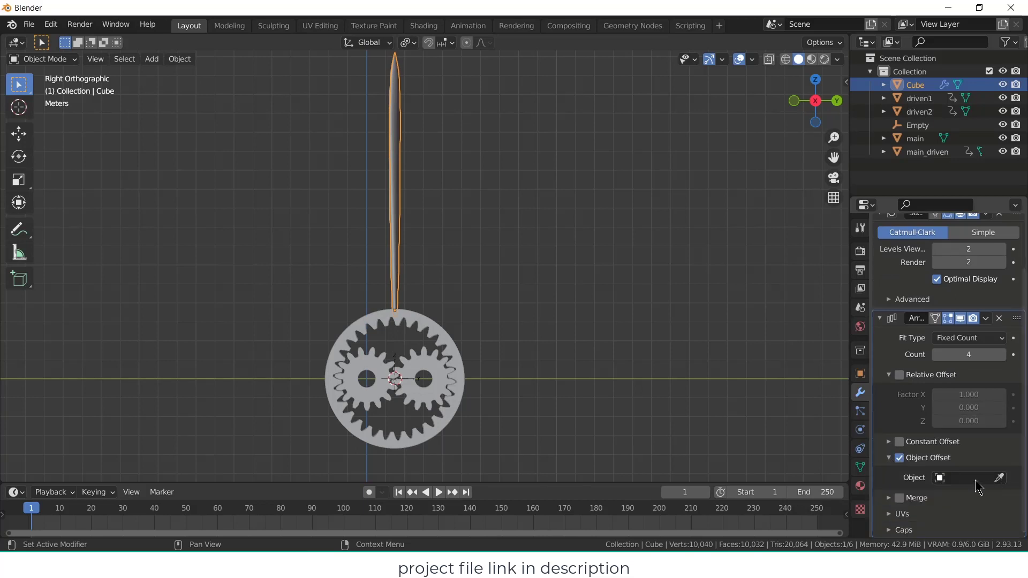
left_click(972, 478)
left_click(919, 364)
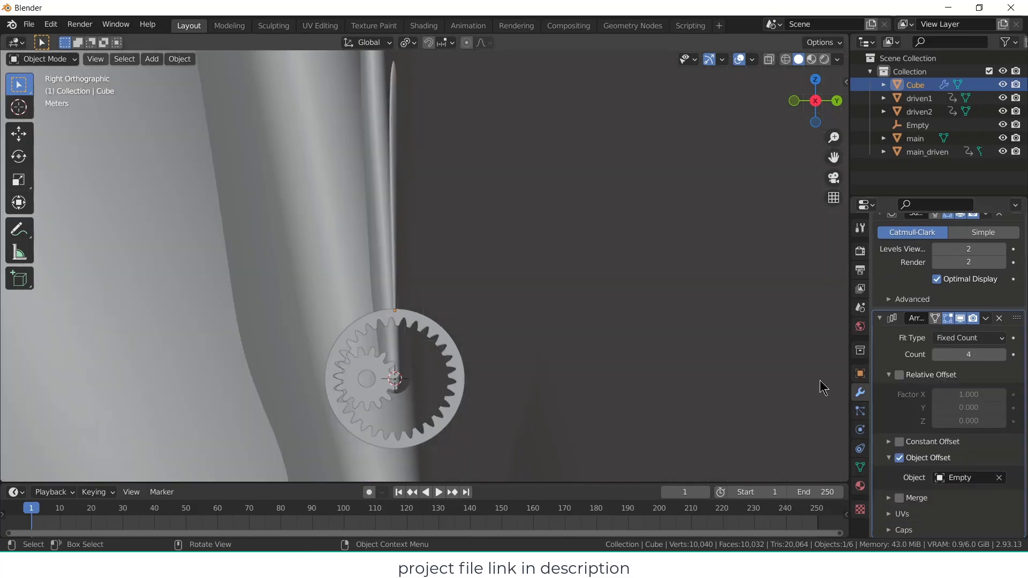
- Select the Empty and apply all of its transforms
left_click(919, 112)
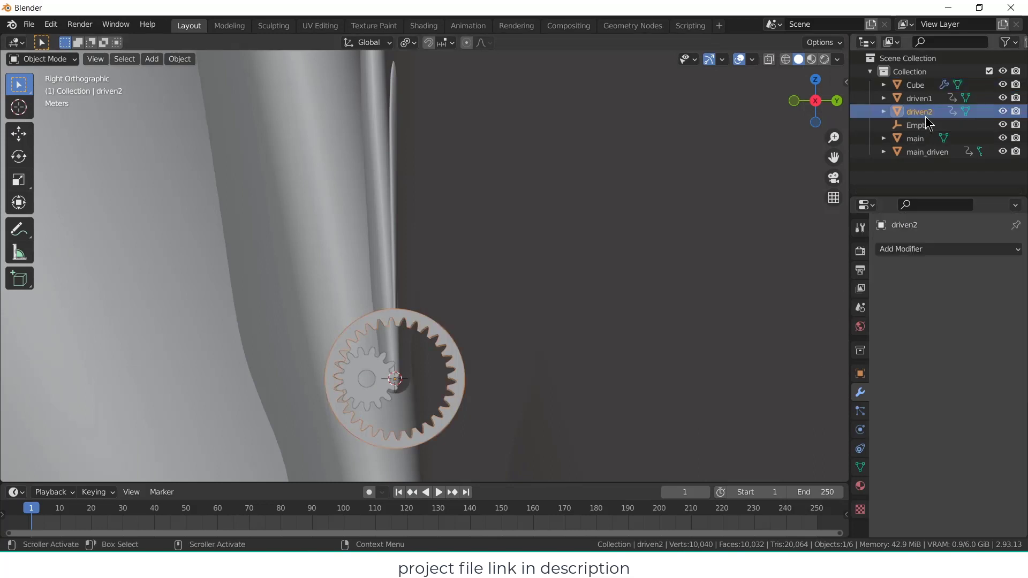
left_click(918, 125)
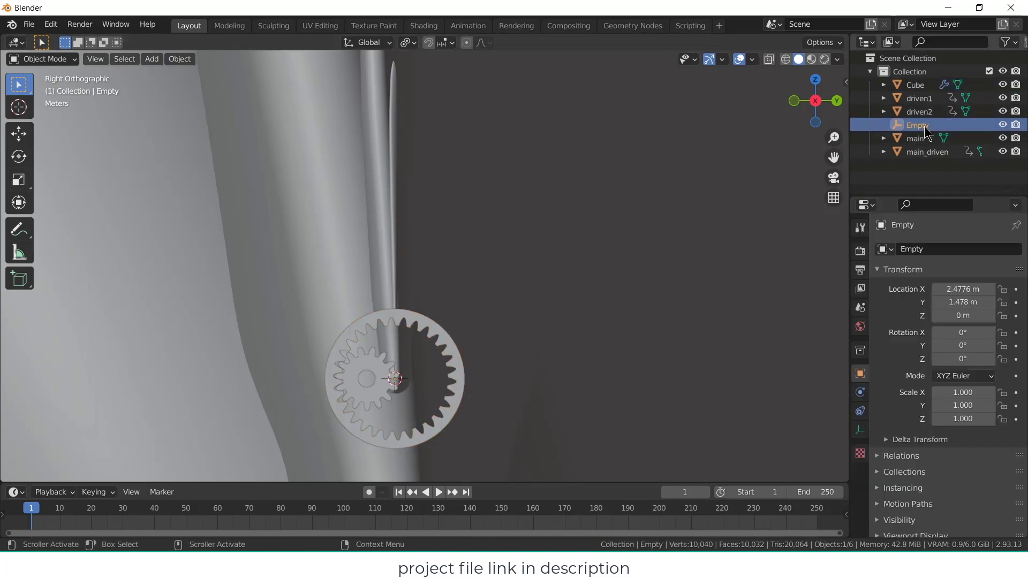
key("ctrl+a")
left_click(654, 313)
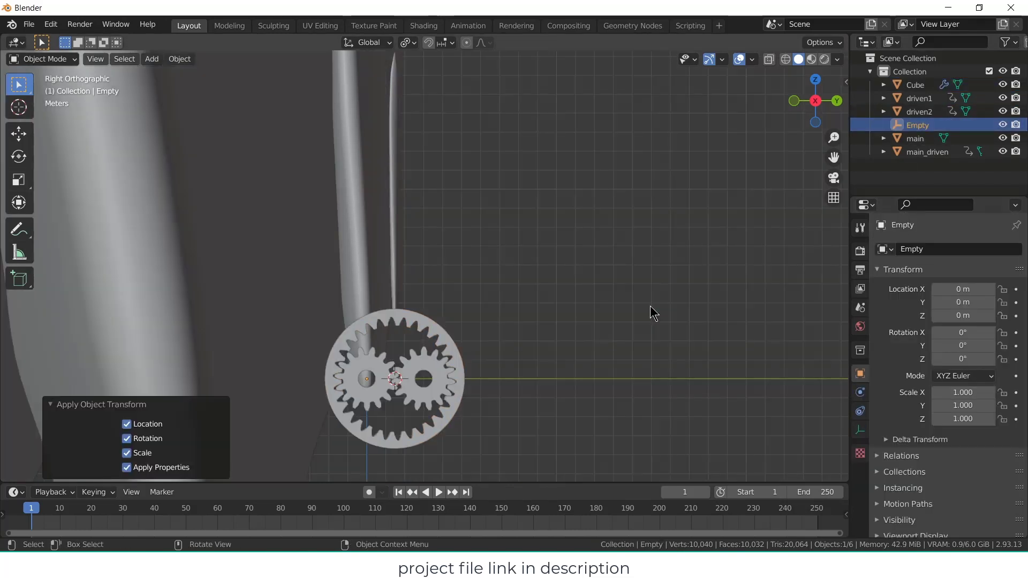
- Select the blade and apply all of its transforms
scroll(656, 332, "down", 3)
middle_click_drag(657, 333, 633, 335)
left_click(402, 236)
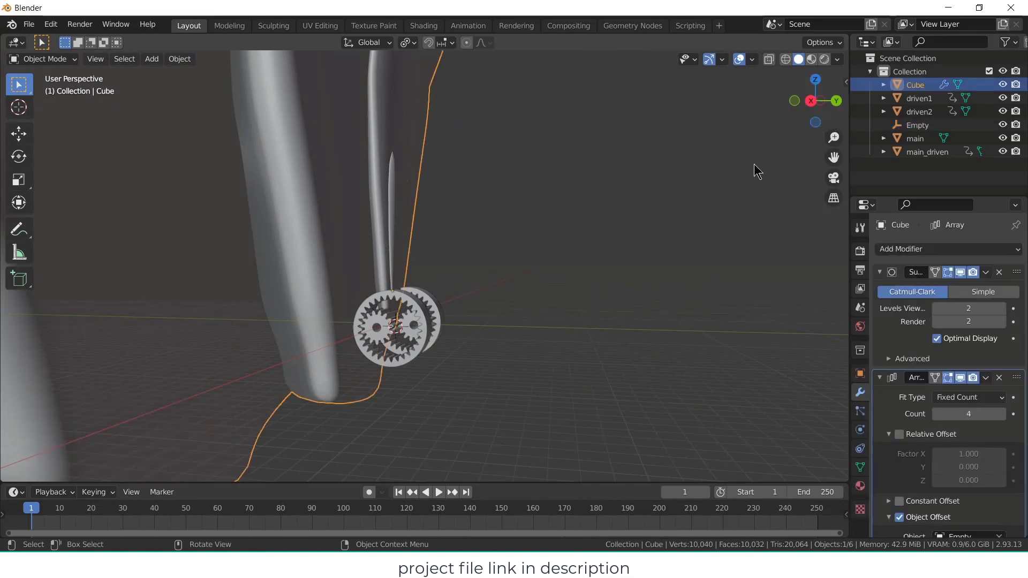
key("ctrl+a")
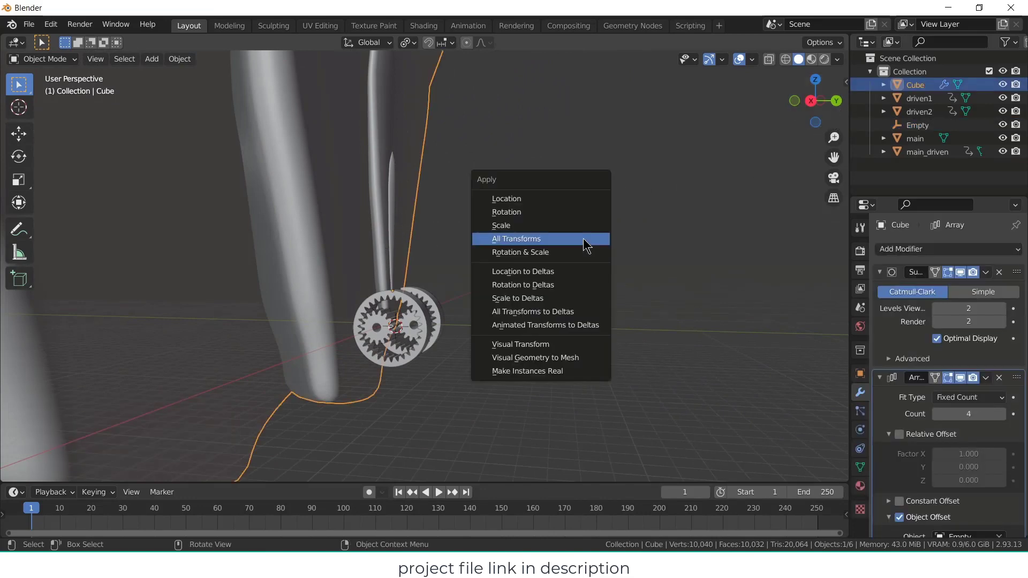
left_click(588, 246)
scroll(440, 309, "up", 2)
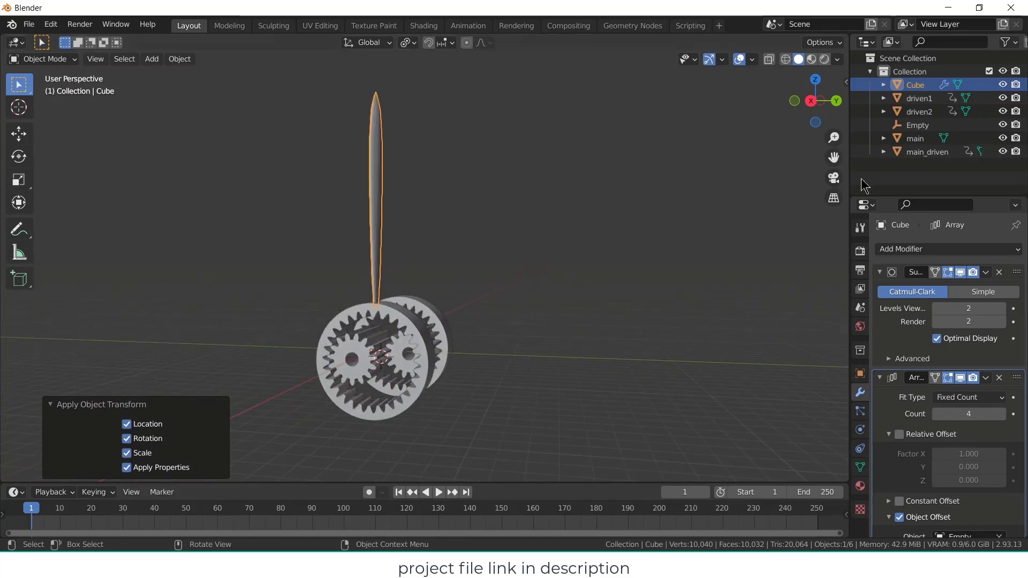
- Set the Empty's X rotation to 76.5° so the arrayed blades spread around the ring gear
left_click(917, 124)
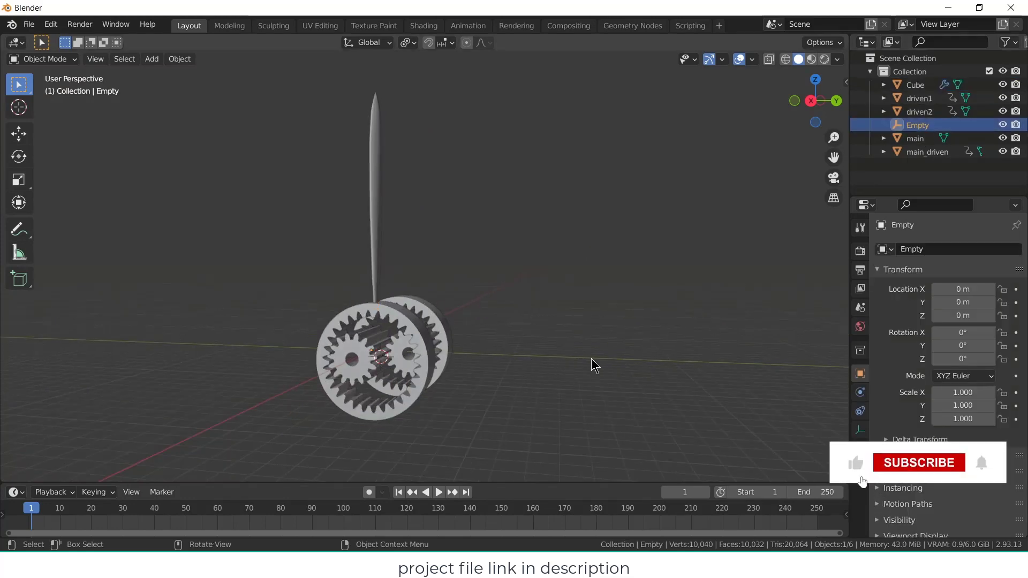
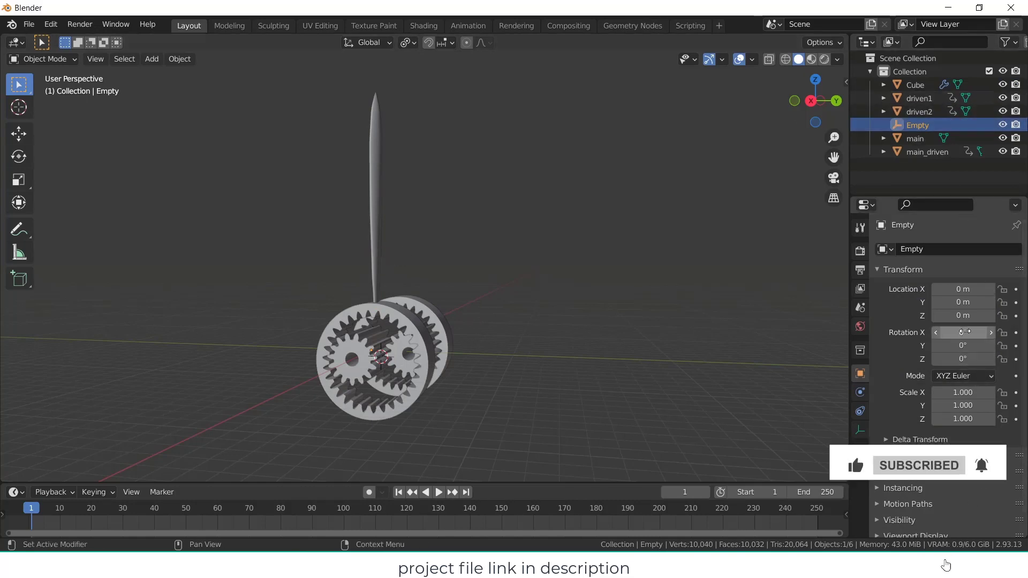
mouse_move(962, 333)
left_mouse_down()
mouse_move(1004, 333)
mouse_move(529, 336)
left_mouse_up()
middle_click_drag(362, 365, 564, 291)
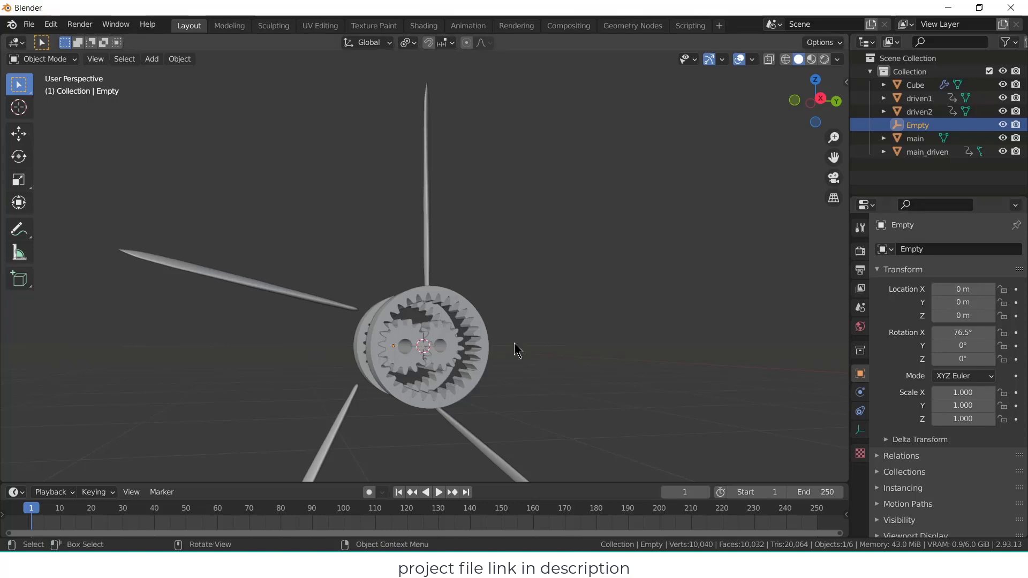
middle_click_drag(516, 349, 438, 386)
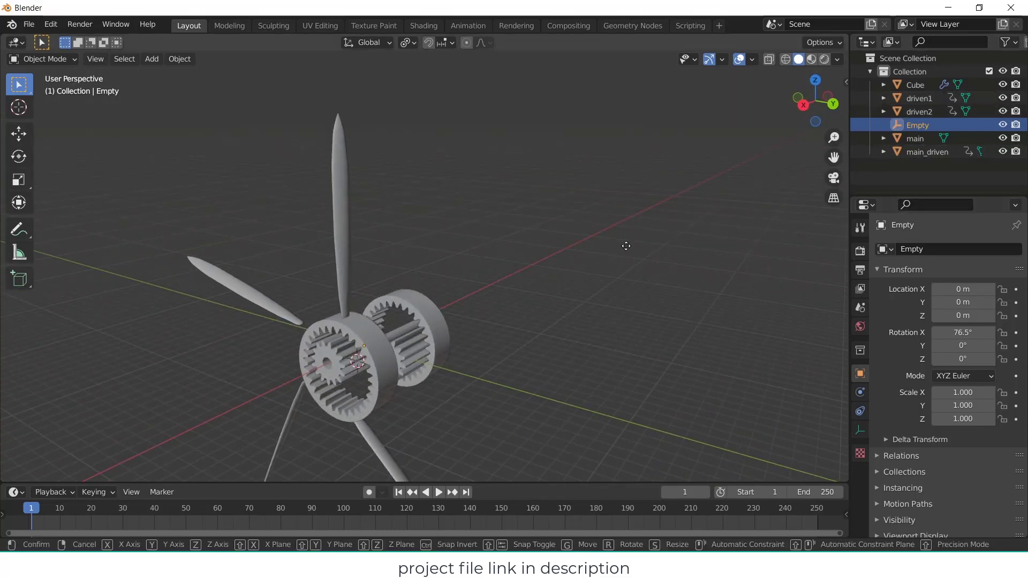
- Try moving the Empty freely, and snap it to the 3D cursor at the ring gear's centre
key("g")
left_click(576, 198)
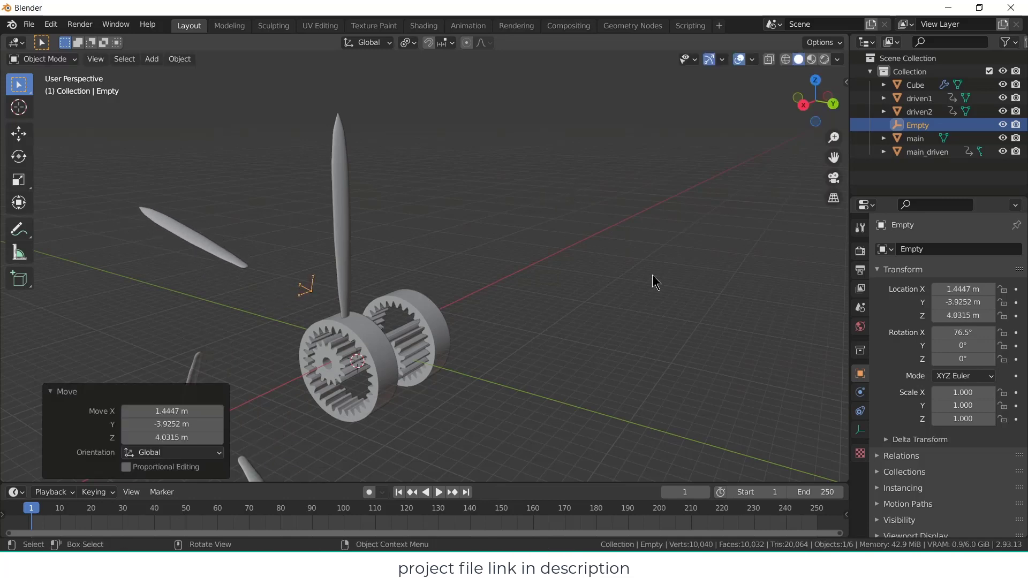
key("shift+s")
left_click(664, 201)
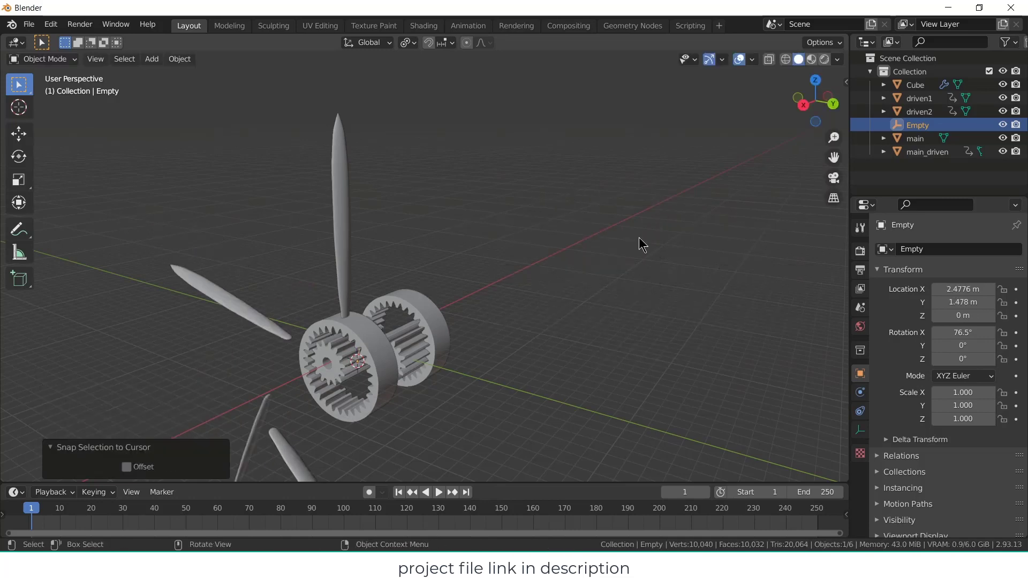
middle_click_drag(640, 243, 587, 273)
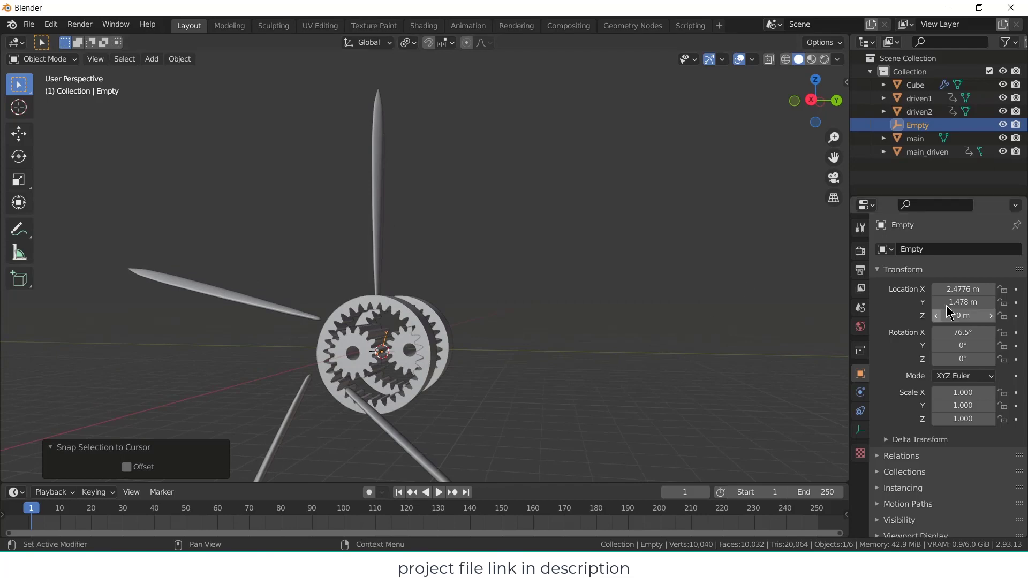
mouse_move(755, 305)
middle_mouse_down()
mouse_move(650, 328)
mouse_move(741, 318)
middle_mouse_up()
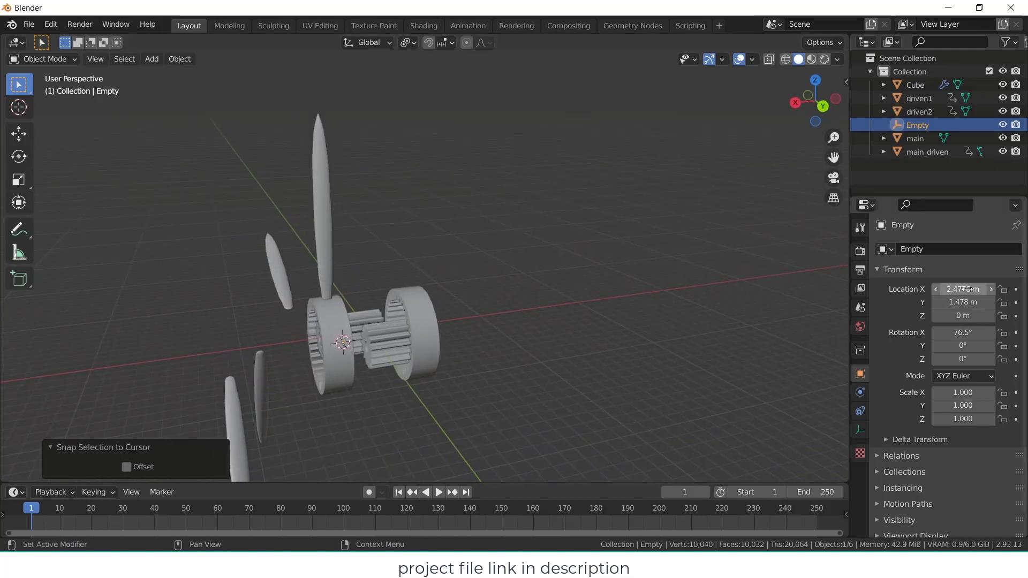
- Move the Empty to X 0.017629 m and Y -0.262 m, and remove the modifier that repeats the propeller blade
left_click_drag(967, 289, 946, 302)
middle_click_drag(498, 363, 602, 307)
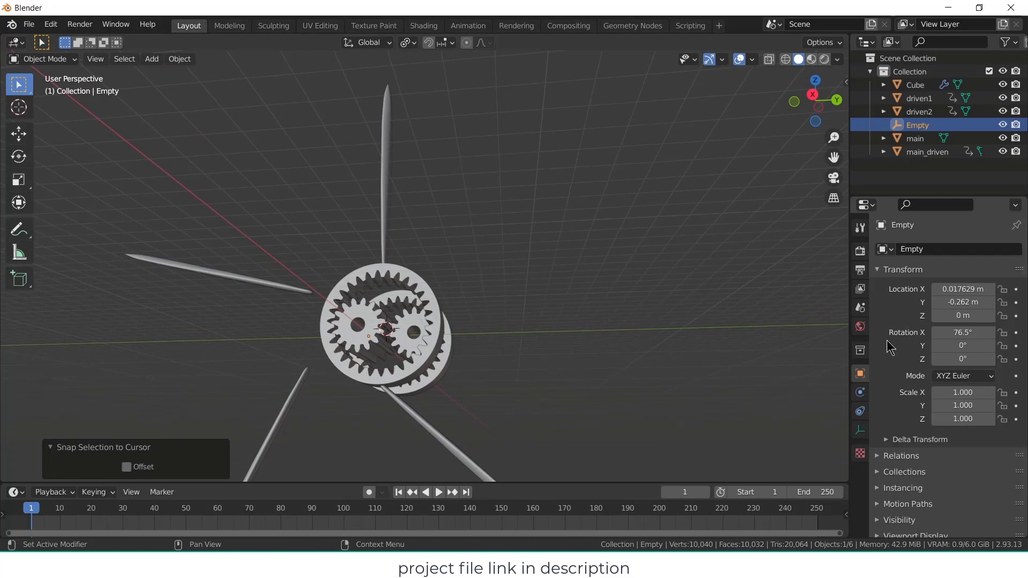
left_click(390, 182)
left_click(999, 378)
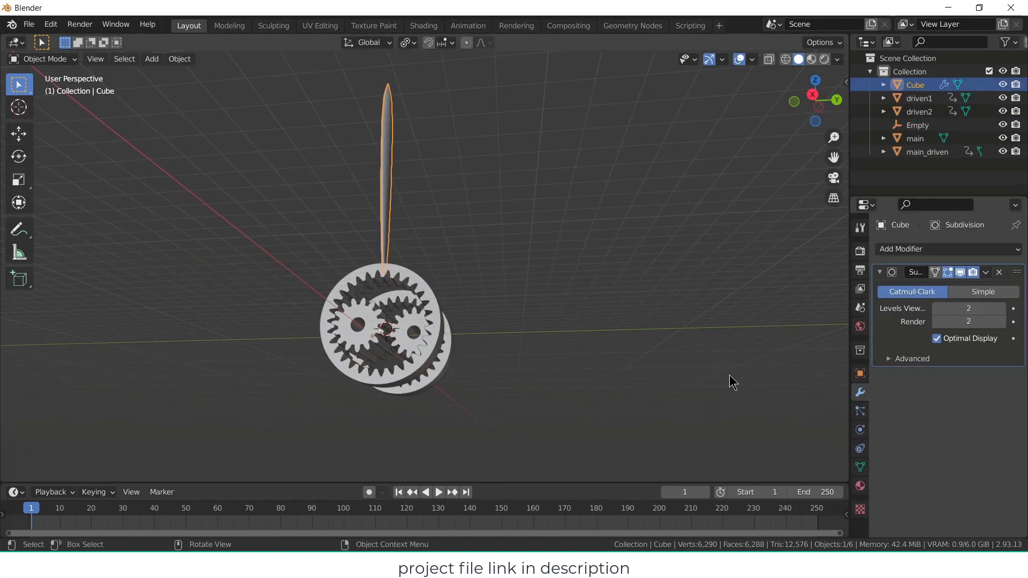
- Make three copies of the blade, each rotated a further 90° about global X, using the 3D cursor as the pivot point
middle_click_drag(424, 268, 364, 363)
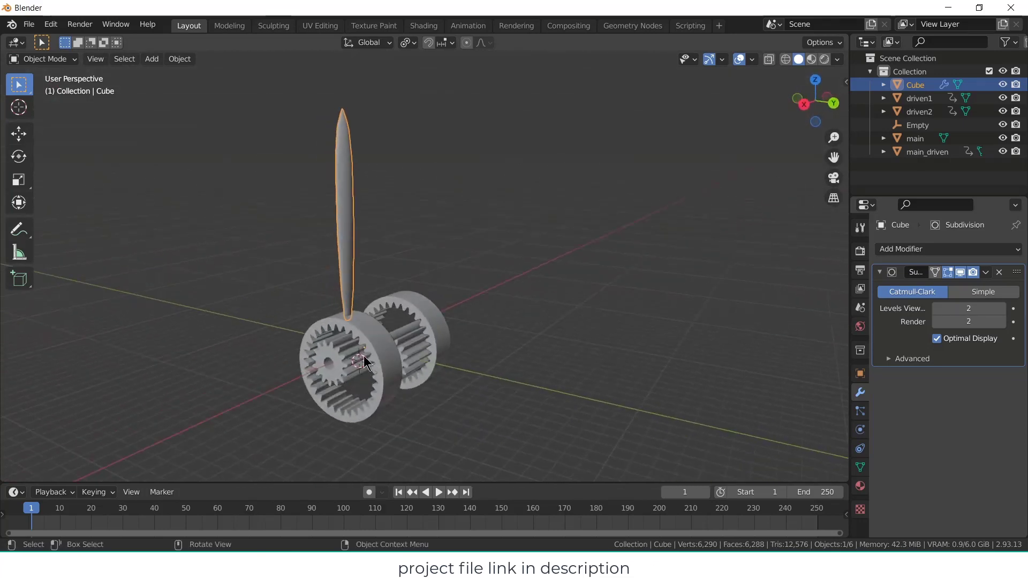
left_click(411, 43)
left_click(426, 71)
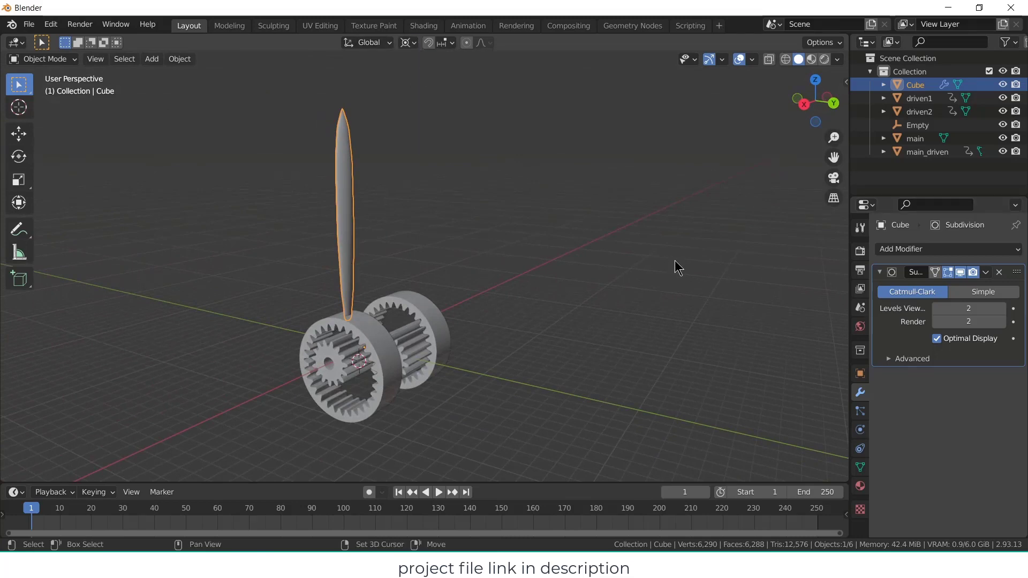
key("shift+d")
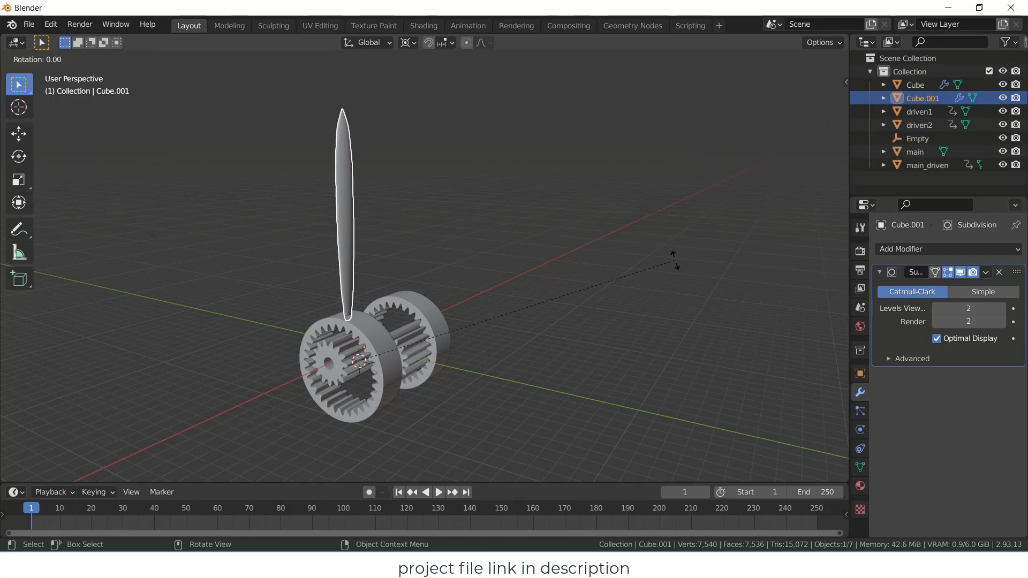
type("x90")
key("Return")
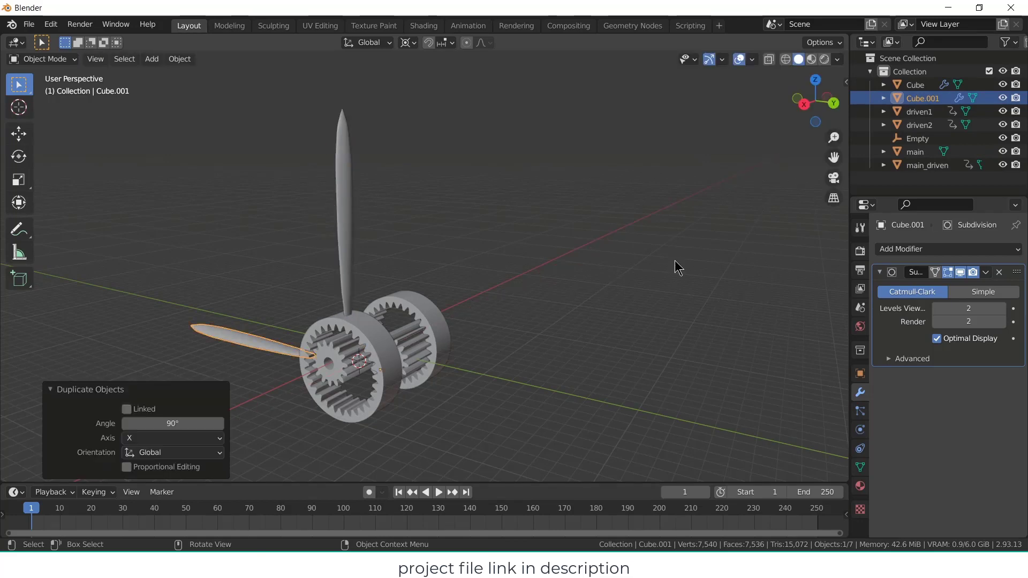
key("shift+r")
key("shift+r")
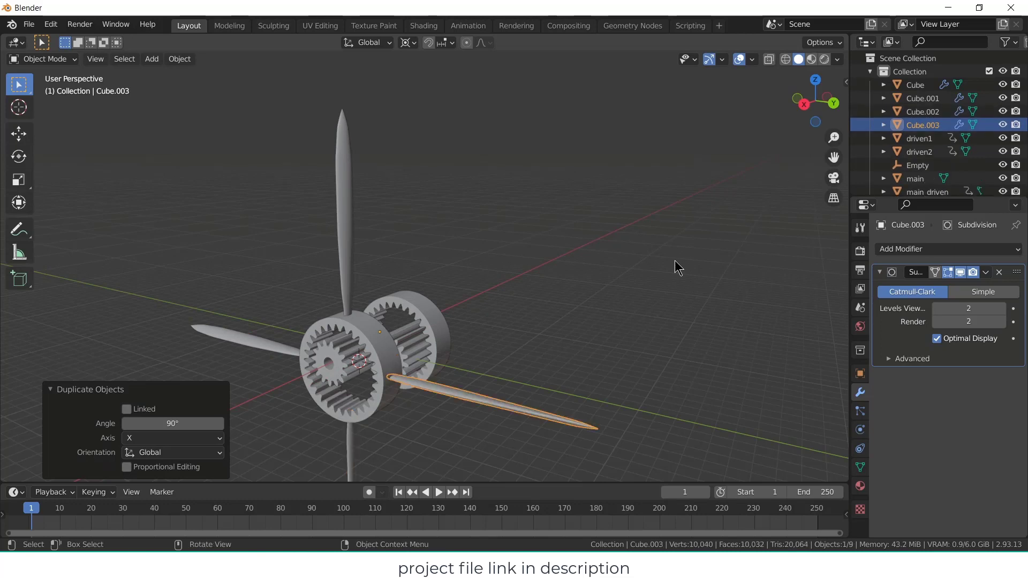
left_click(673, 285)
- Parent all four propeller blades to the main_driven ring gear using the Object option
middle_click_drag(544, 323, 482, 352)
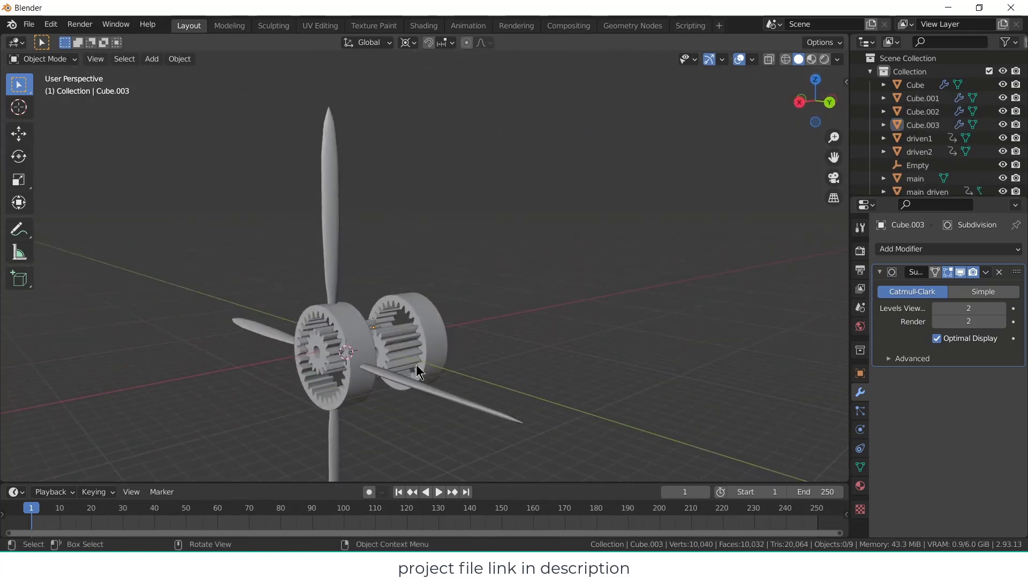
left_click(380, 368)
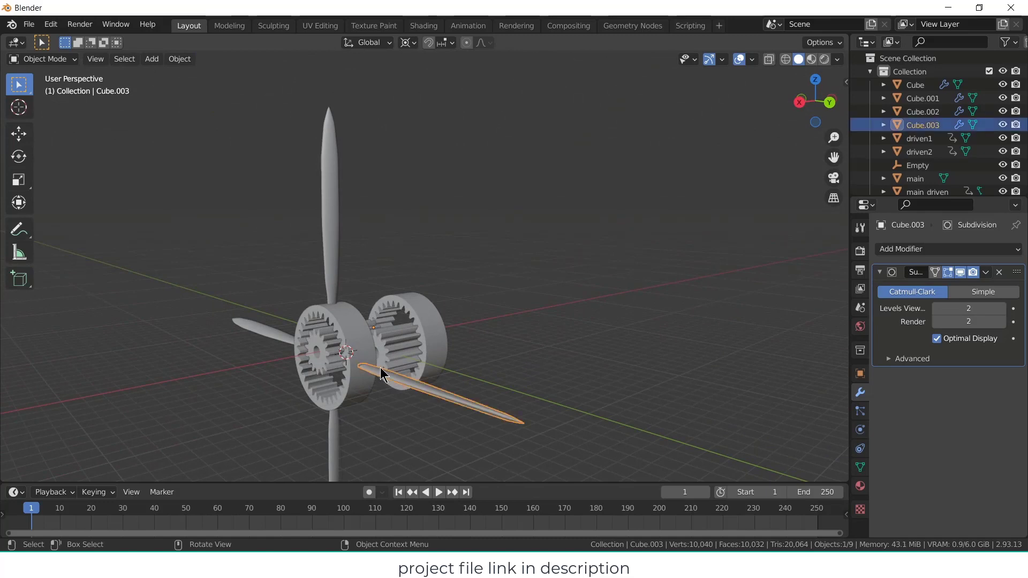
left_click(331, 251, "shift")
left_click(288, 341, "shift")
left_click(326, 440, "shift")
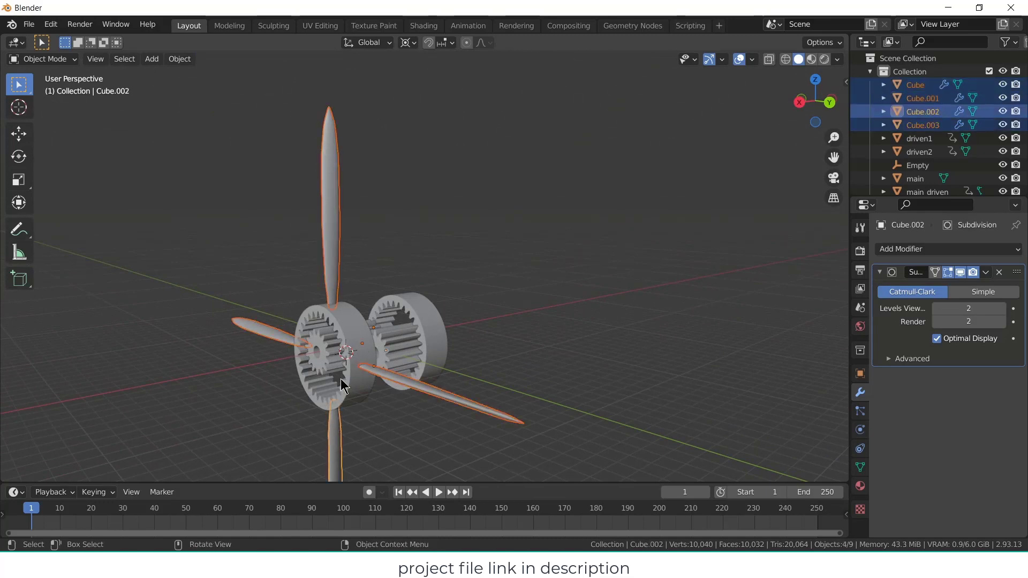
left_click(356, 325, "shift")
key("ctrl+p")
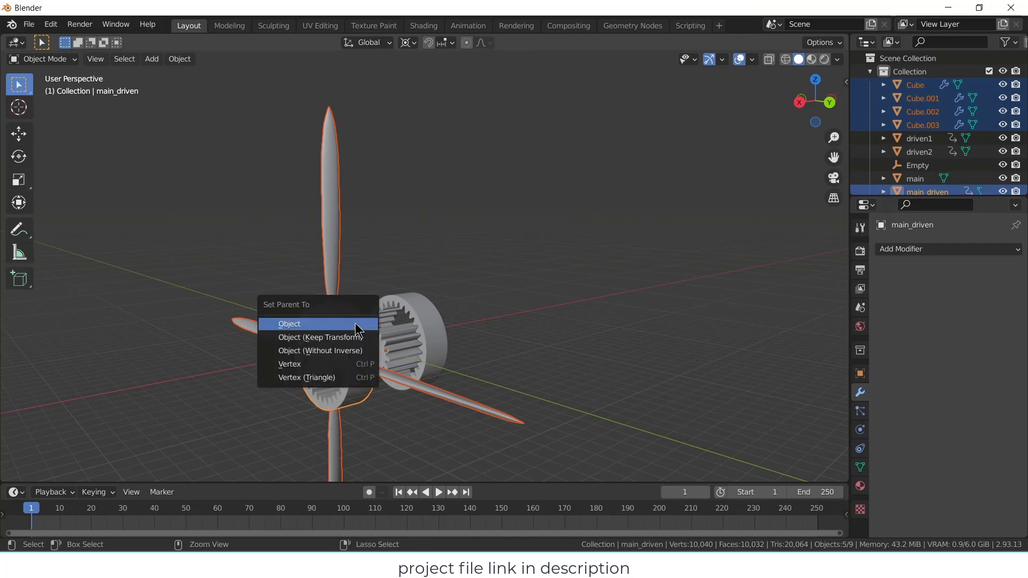
left_click(358, 329)
left_click(377, 423)
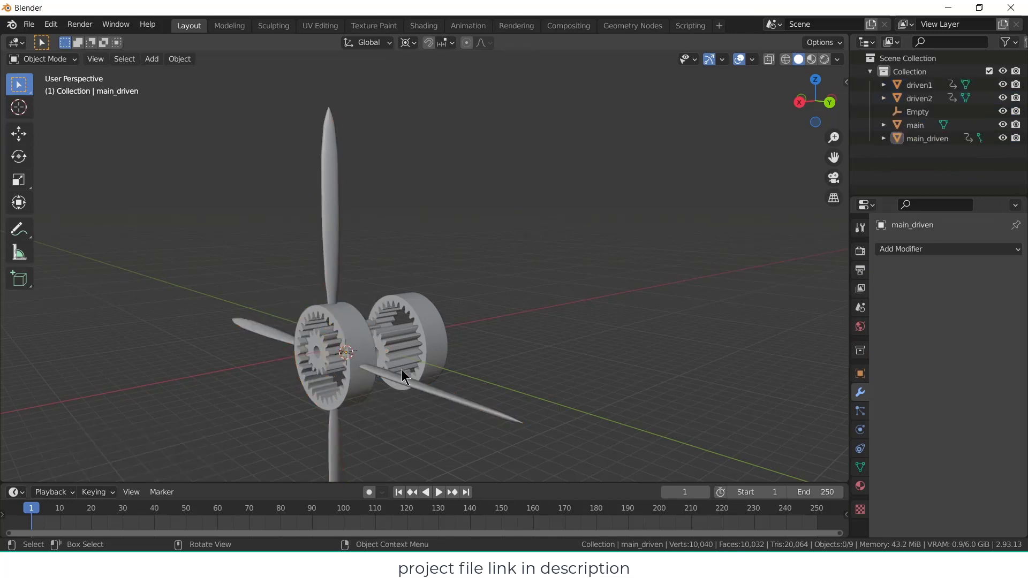
- Duplicate the four blades and move the copies about -7.13 m along global X to the second ring gear
left_click(407, 391)
left_click(328, 274, "shift")
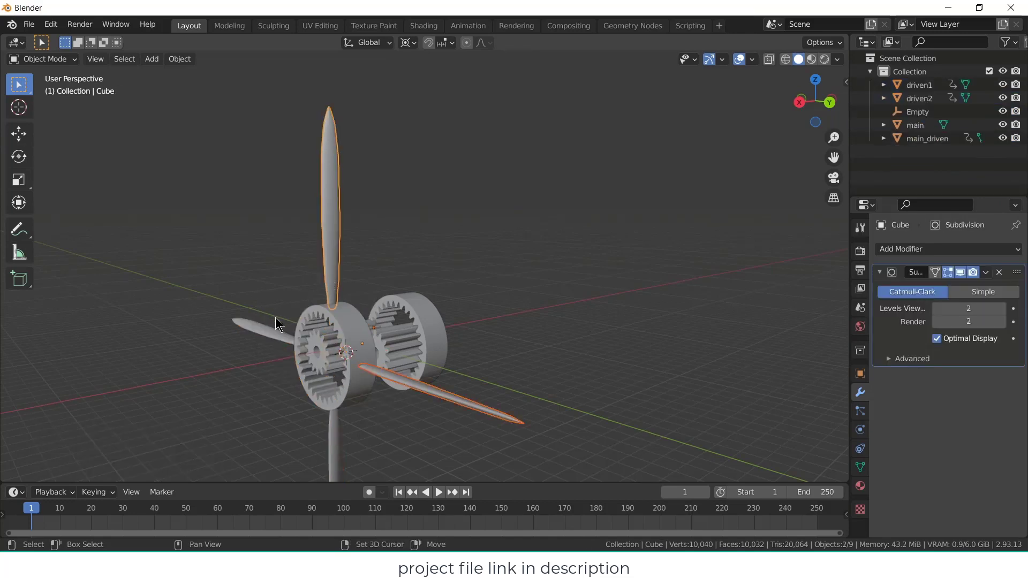
left_click(282, 334, "shift")
left_click(328, 450, "shift")
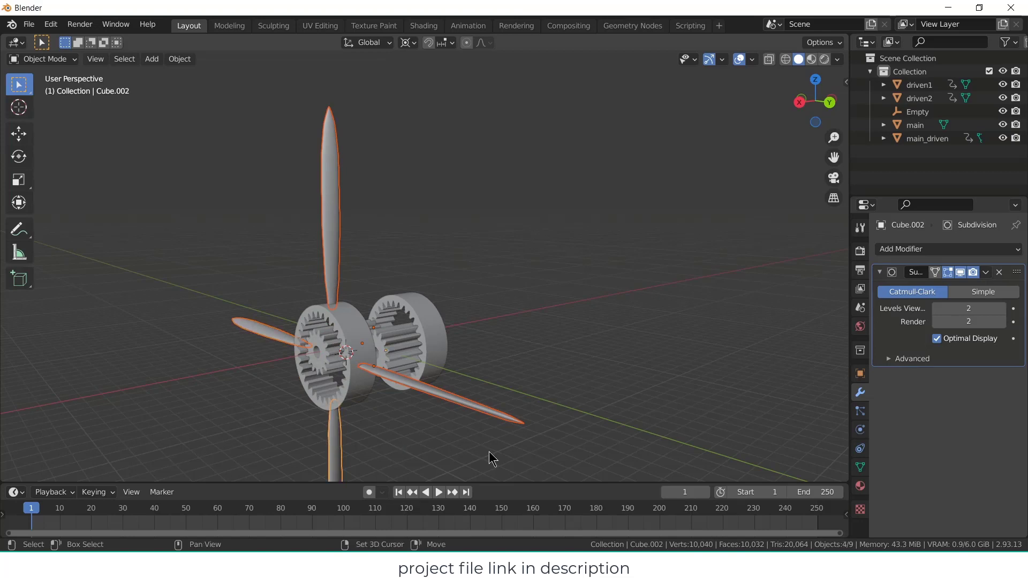
key("shift+d")
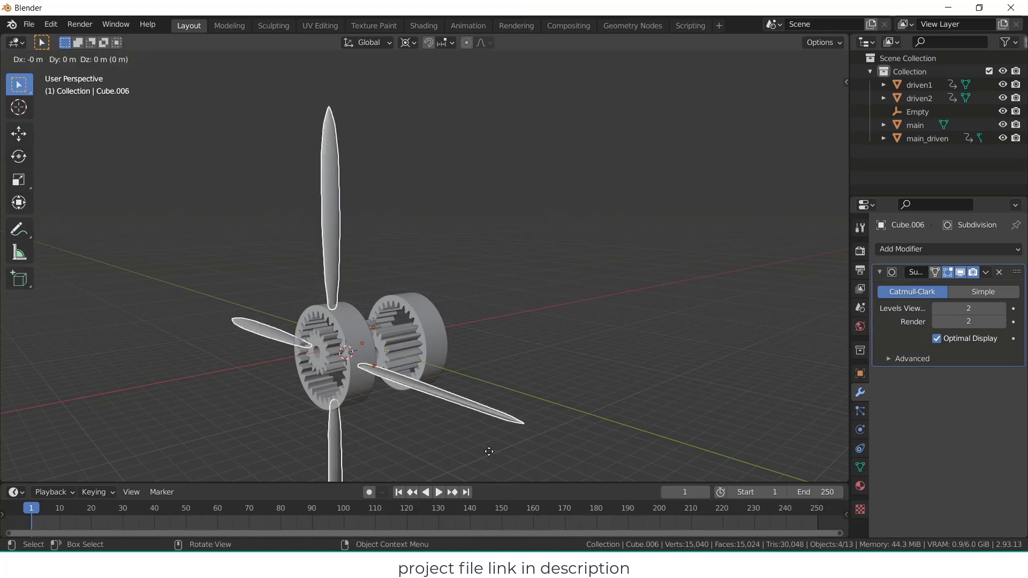
key("x")
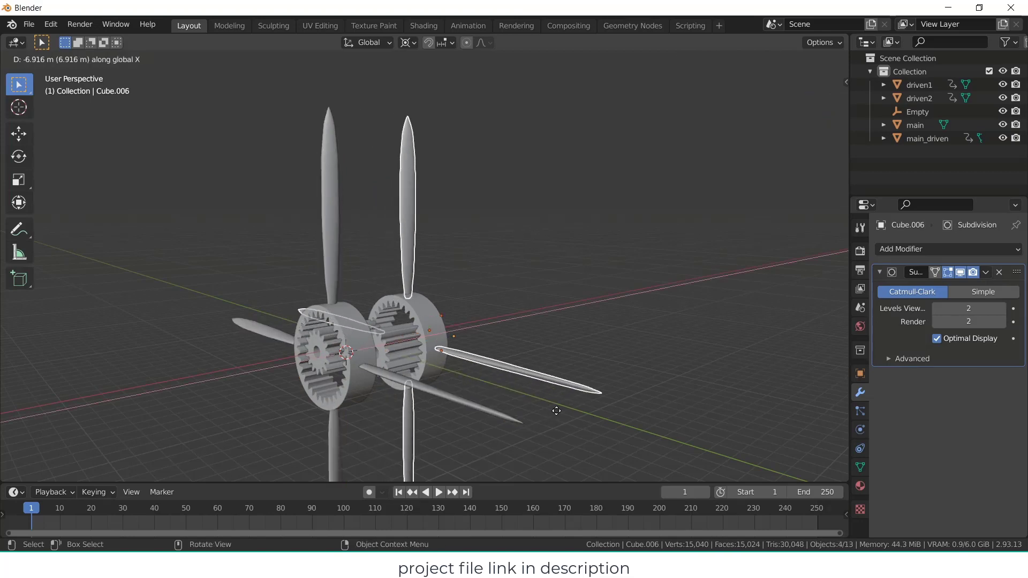
left_click(559, 412)
- Parent the four copied blades to the driven2 ring gear as an object
middle_click_drag(561, 415, 432, 261)
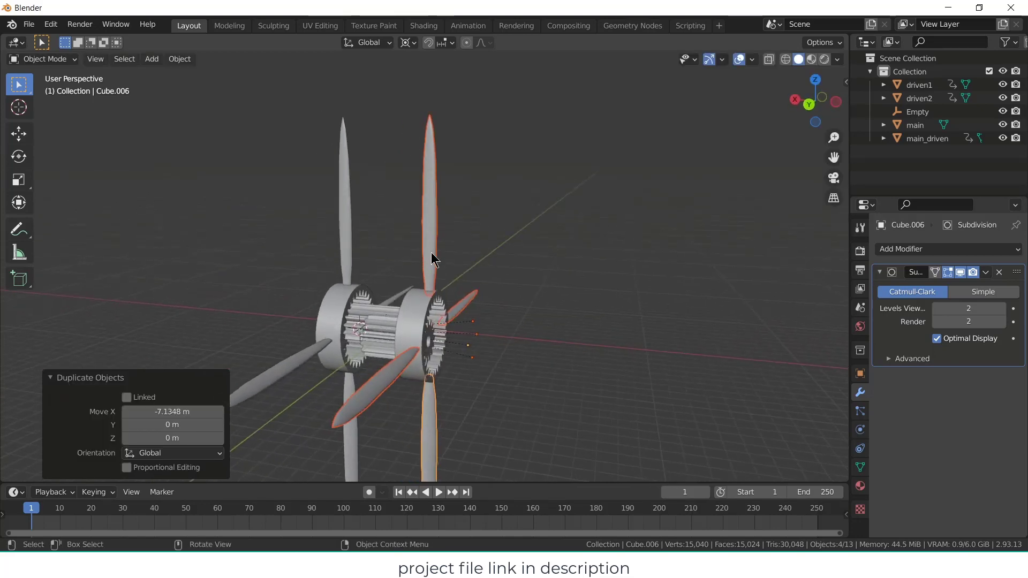
left_click(415, 304, "shift")
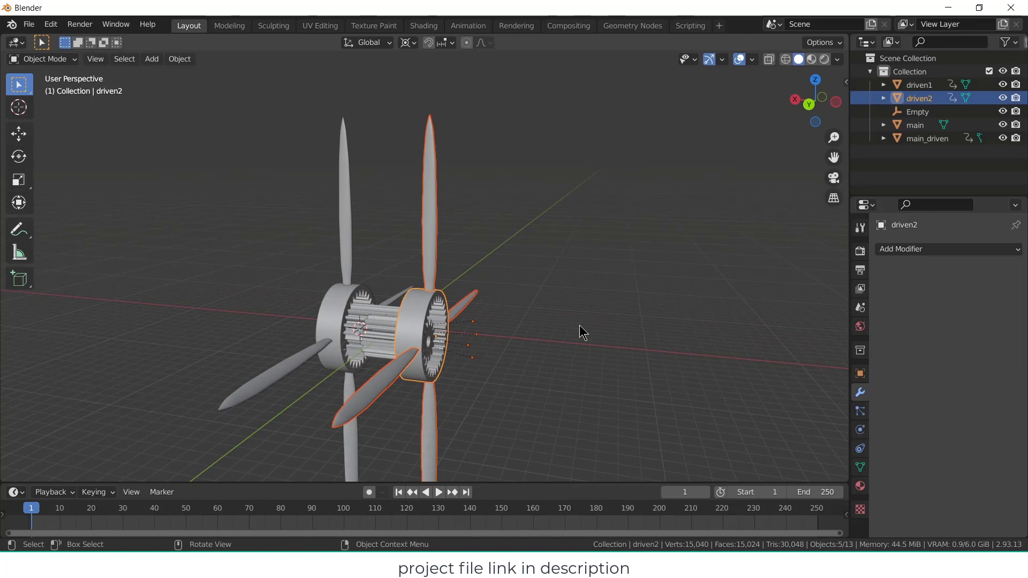
key("ctrl+p")
left_click(582, 332)
- Test the drive by turning the main gear's X rotation to -209°
middle_click_drag(563, 356, 445, 373)
left_click(386, 363)
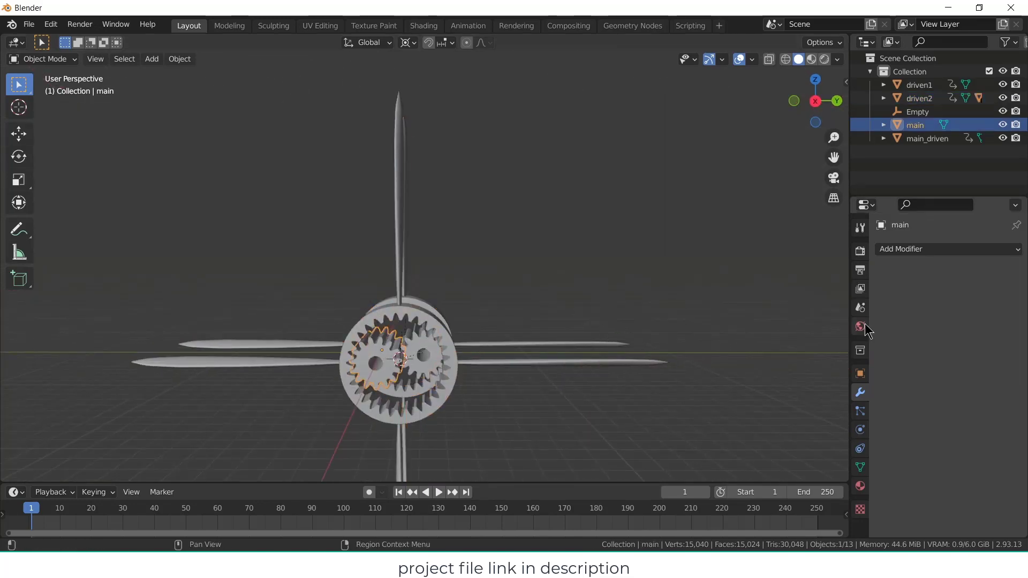
left_click(860, 374)
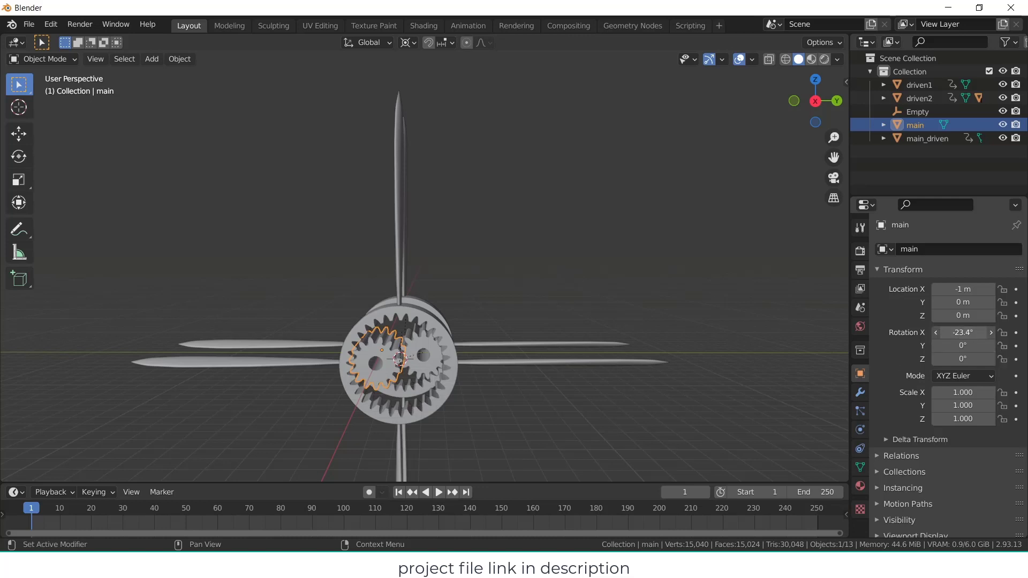
left_click_drag(963, 332, 1001, 319)
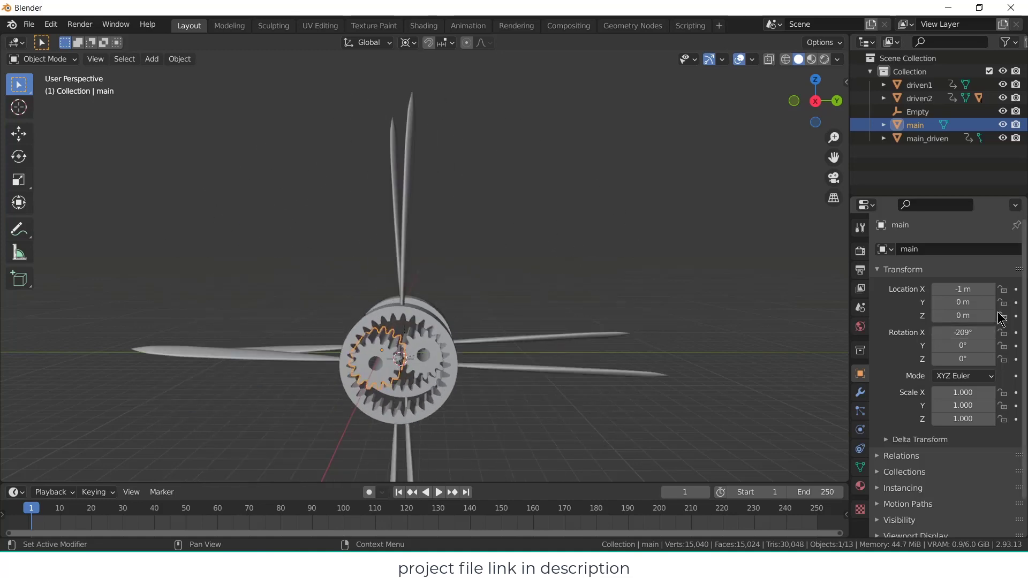
- Show the model in material preview and give the main gear a new material with a grey base colour of value 0.520
scroll(998, 312, "down", 1)
left_click(811, 59)
mouse_move(648, 223)
middle_mouse_down()
mouse_move(484, 316)
mouse_move(551, 328)
mouse_move(576, 225)
mouse_move(558, 238)
middle_mouse_up()
left_click(383, 242)
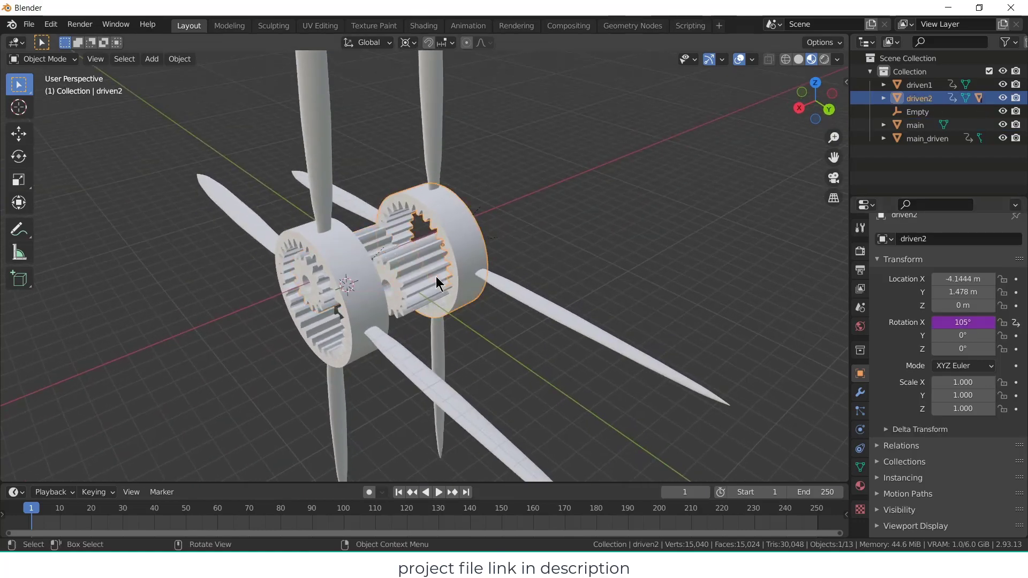
left_click(377, 236)
left_click(860, 486)
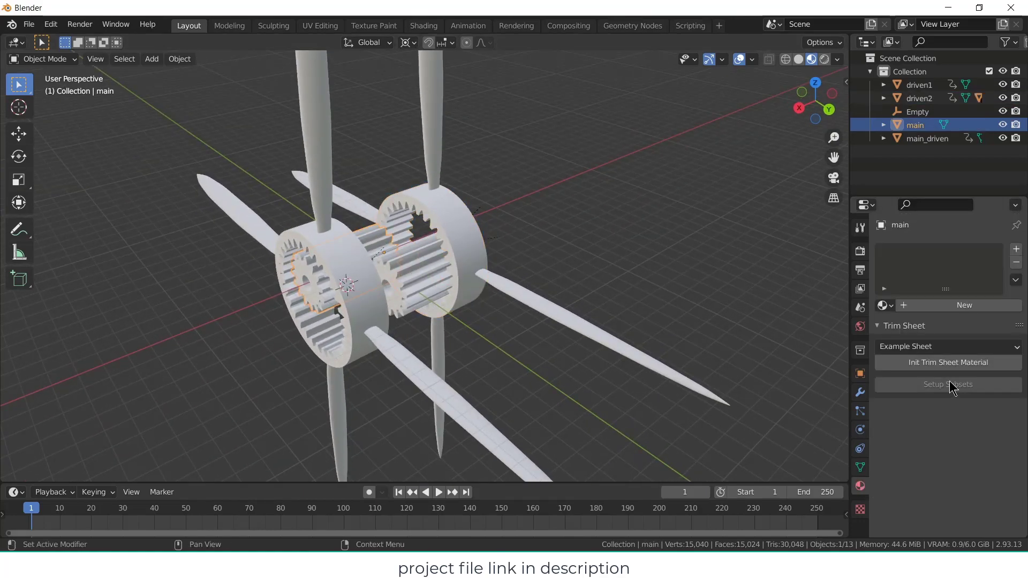
left_click(951, 310)
left_click(974, 443)
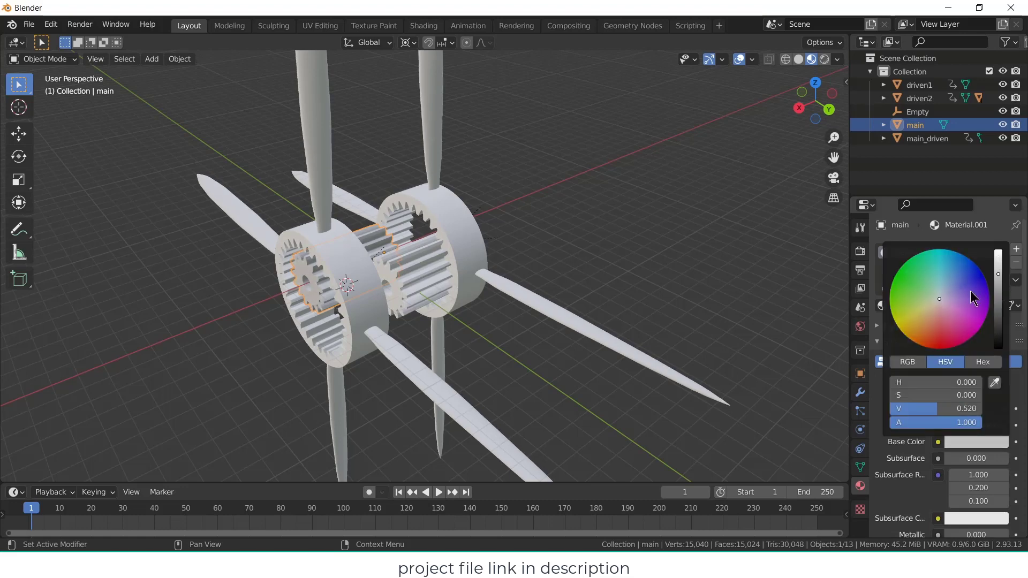
- Set the main gear material's Metallic to 1.000 and Roughness to 0.211
scroll(969, 428, "down", 5)
left_click_drag(970, 429, 1014, 428)
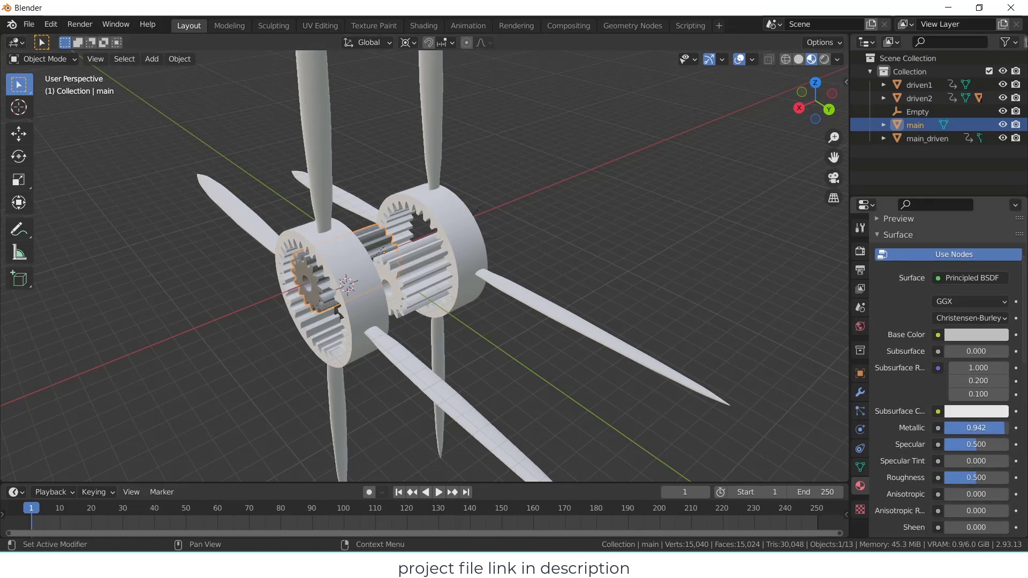
left_click_drag(991, 478, 972, 477)
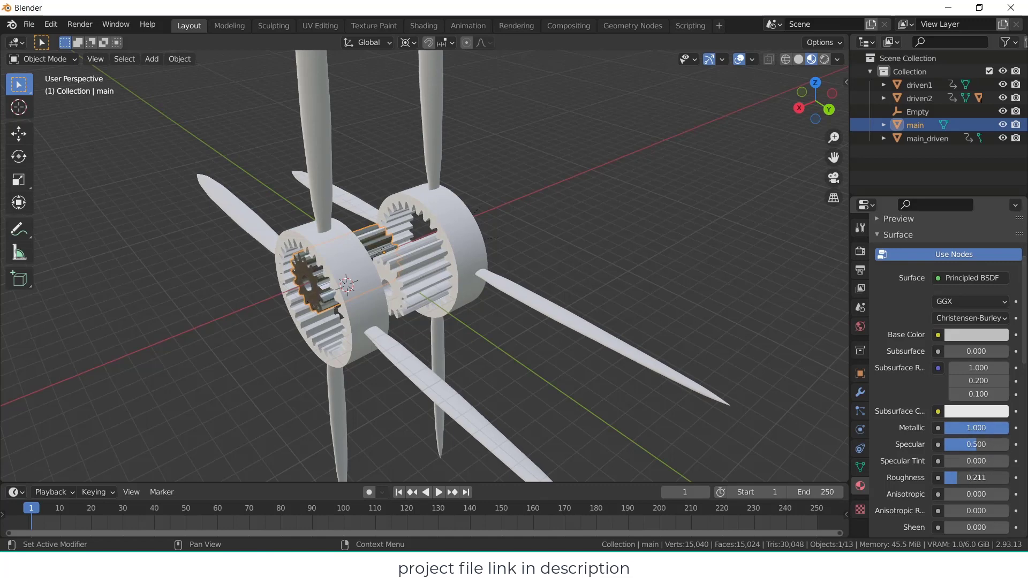
- Assign the main gear's existing Material.001 to the driven1 gear
left_click(416, 275)
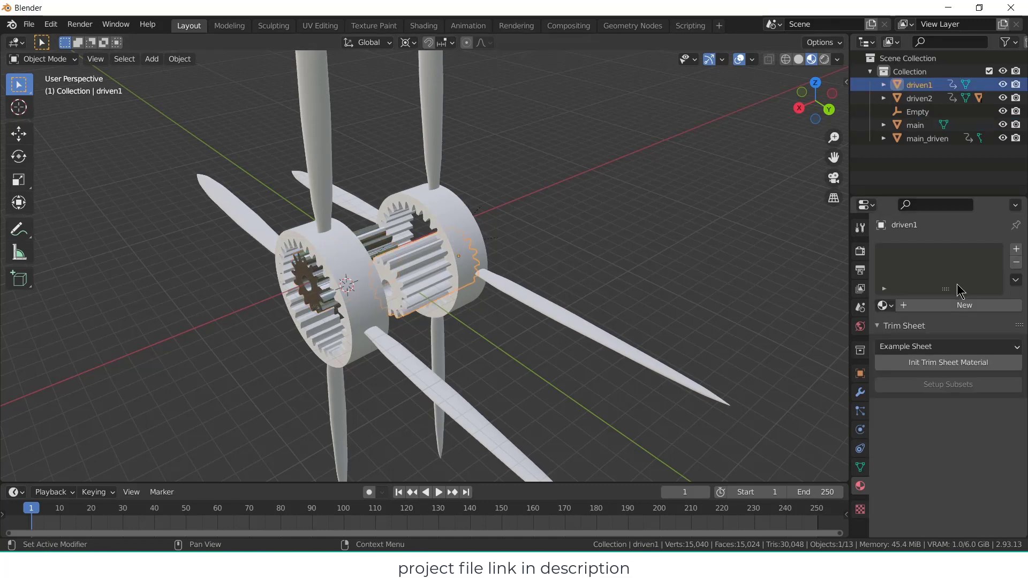
left_click(885, 305)
left_click(857, 338)
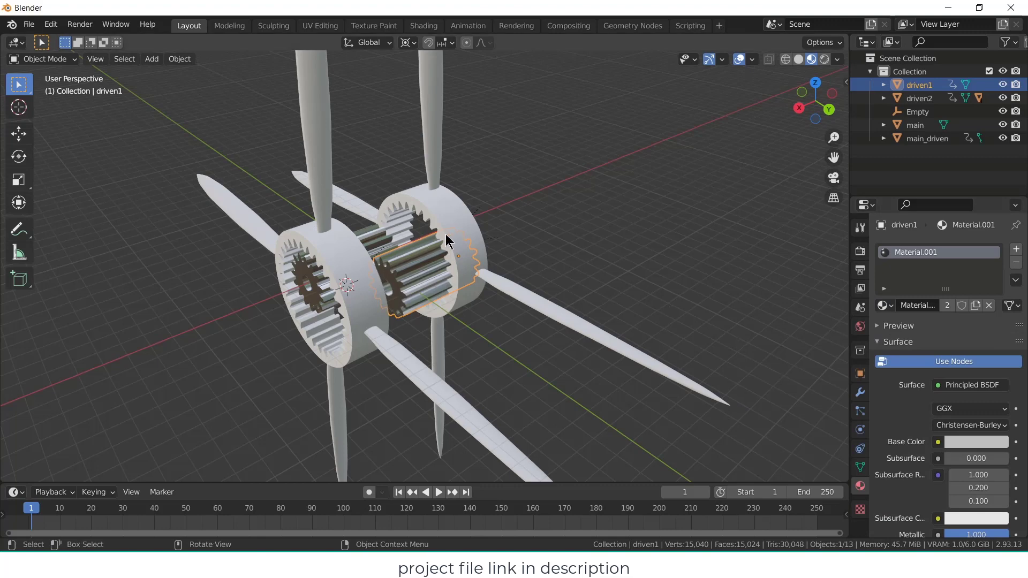
- Create a new material on the driven2 ring gear and darken its base colour to black
left_click(460, 229)
left_click(899, 306)
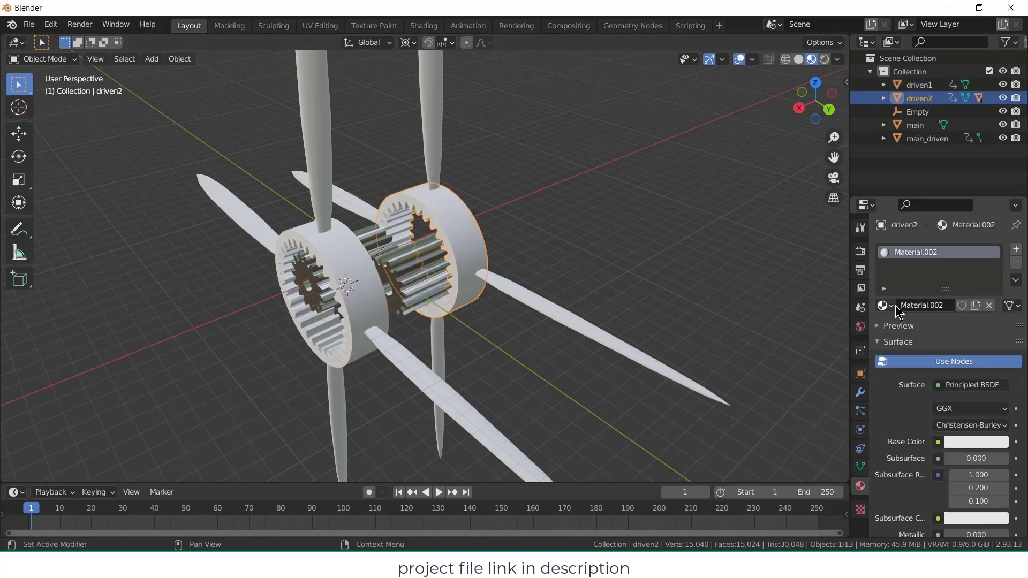
left_click(981, 442)
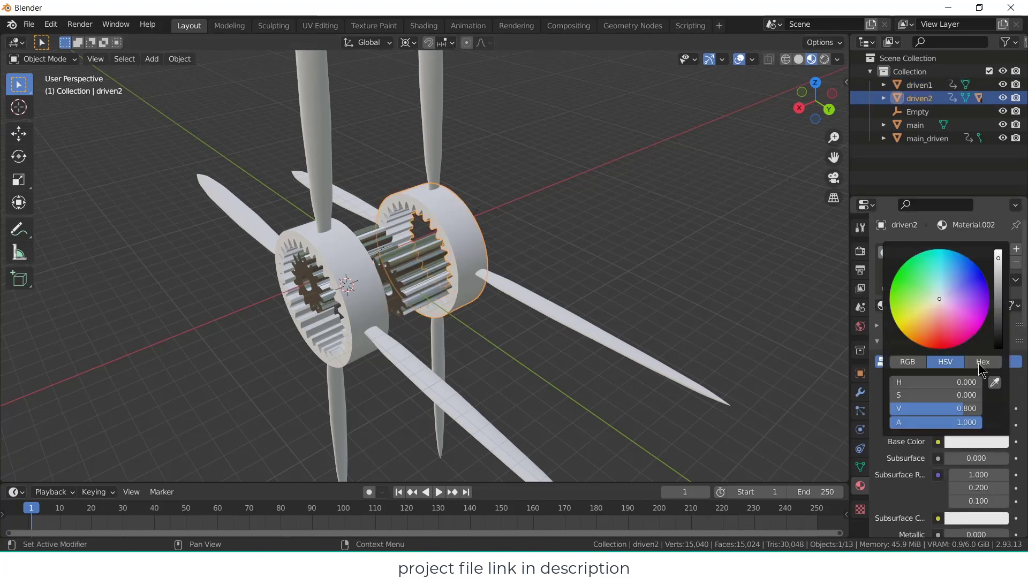
left_click_drag(997, 314, 997, 348)
- Set the driven2 ring gear material's Metallic to 1.000 and Roughness to 0.227, and rename the material black
scroll(964, 375, "down", 4)
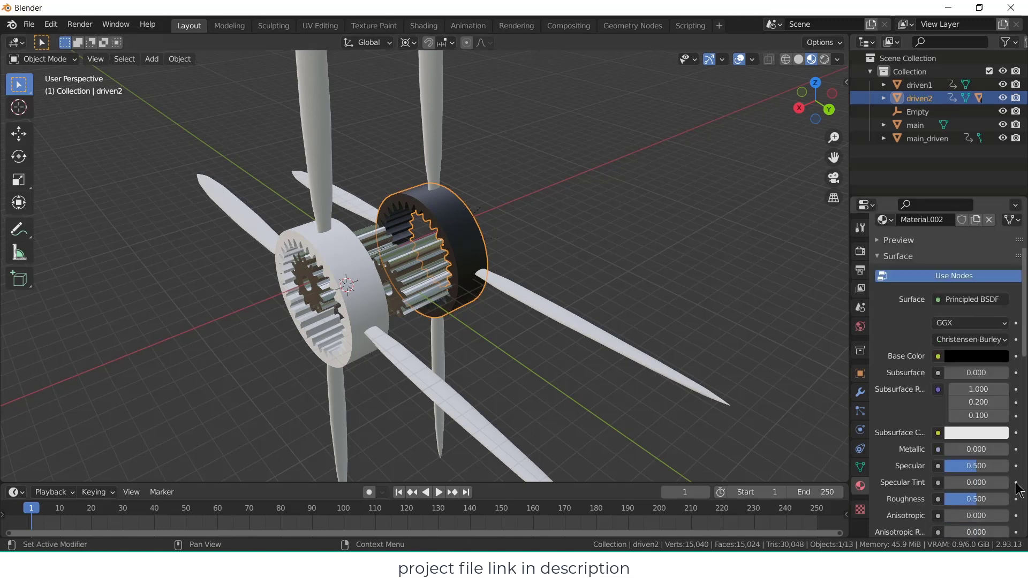
left_click_drag(969, 454, 1004, 455)
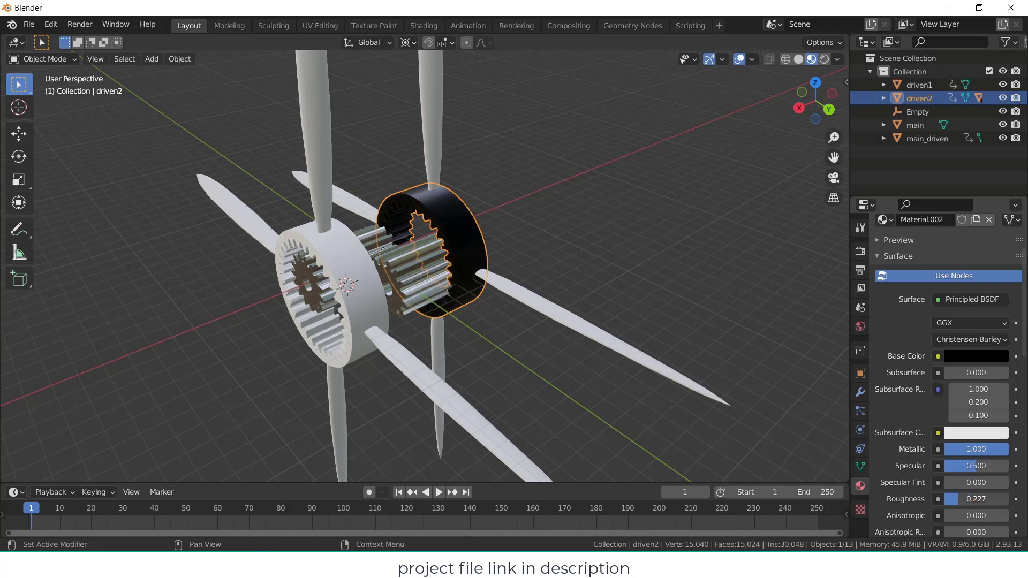
scroll(942, 416, "up", 4)
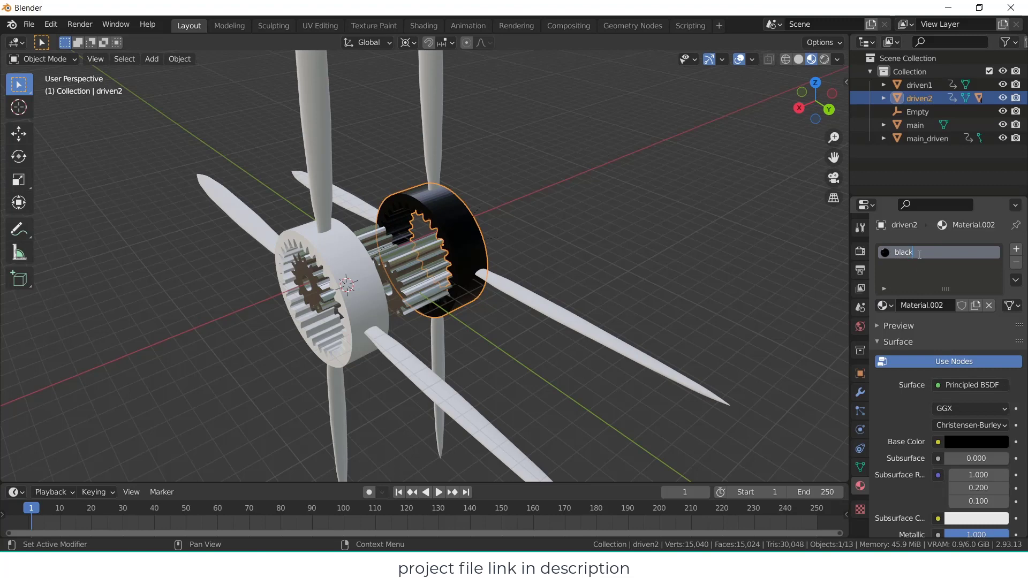
- Assign the existing black material to the main_driven ring gear
left_click(344, 275)
left_click(885, 305)
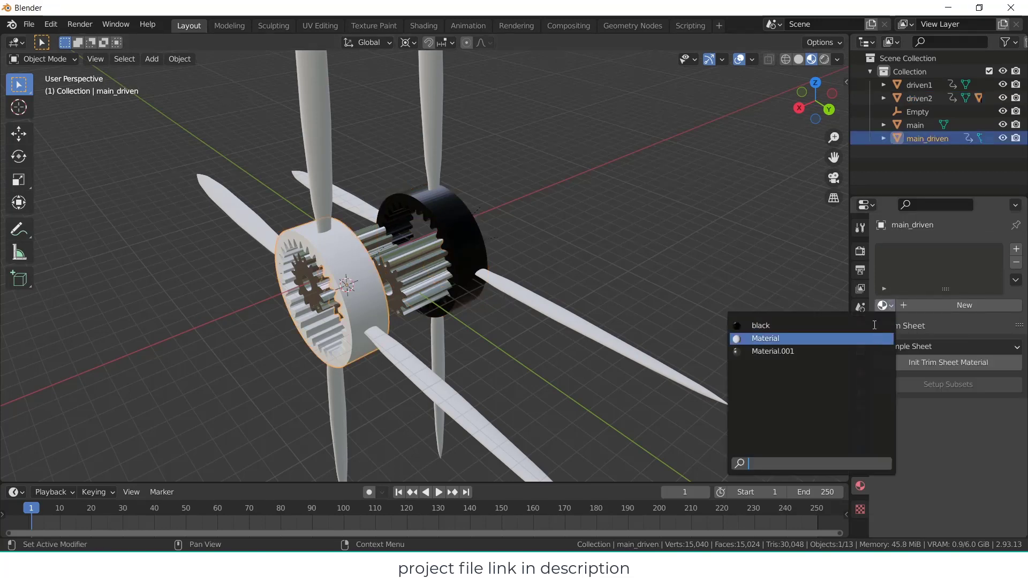
left_click(874, 325)
left_click(358, 178)
middle_click_drag(358, 178, 407, 203)
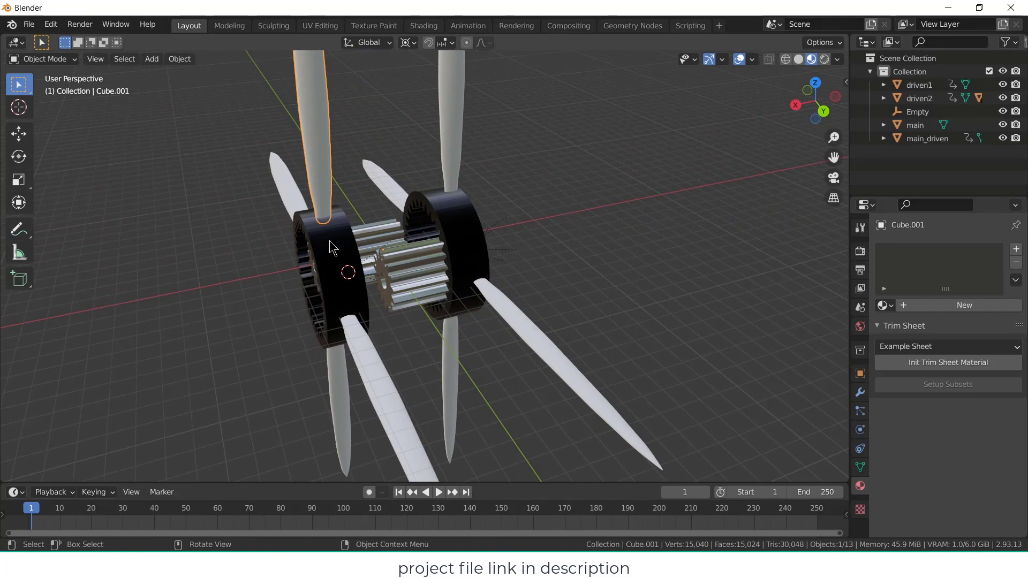
middle_click_drag(332, 248, 560, 216)
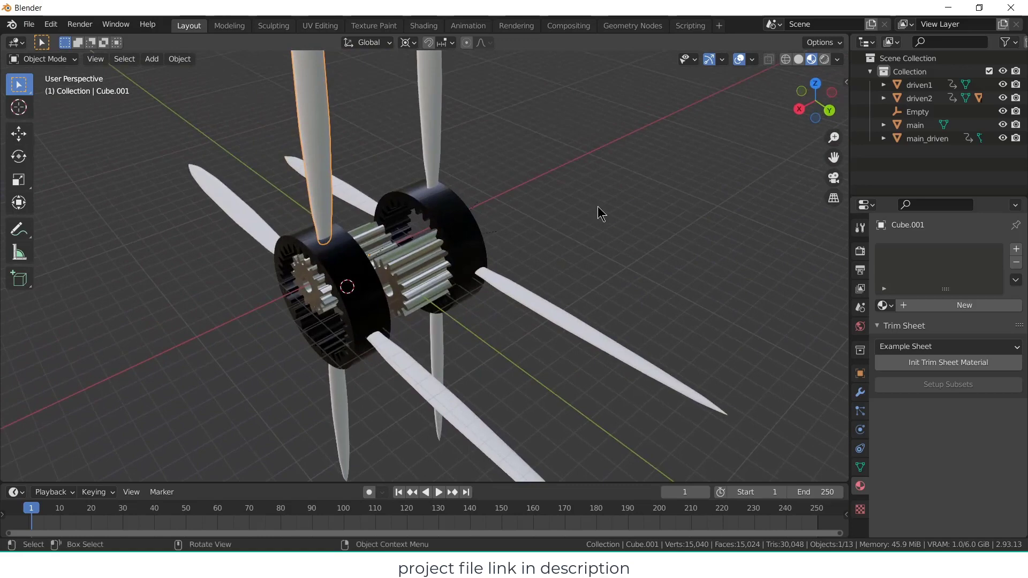
left_click(597, 207)
left_click(152, 59)
mouse_move(156, 75)
middle_click_drag(697, 191, 715, 140)
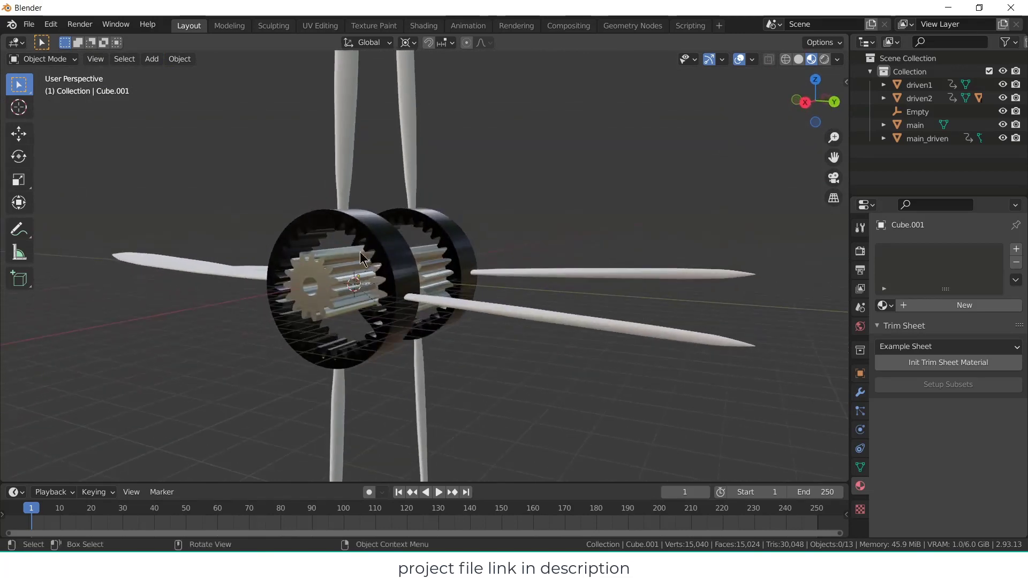
left_click(152, 59)
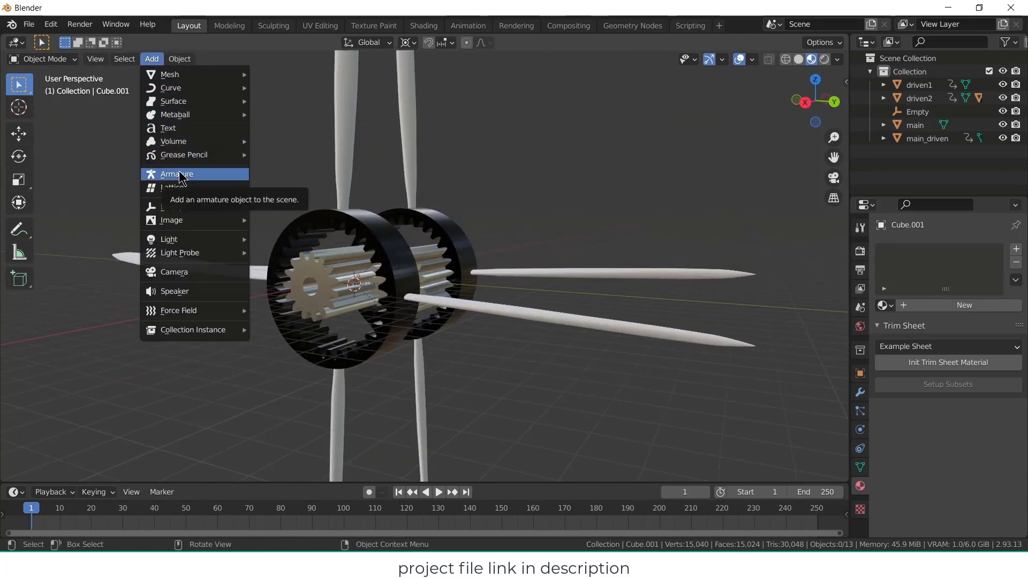
middle_click_drag(635, 168, 543, 214)
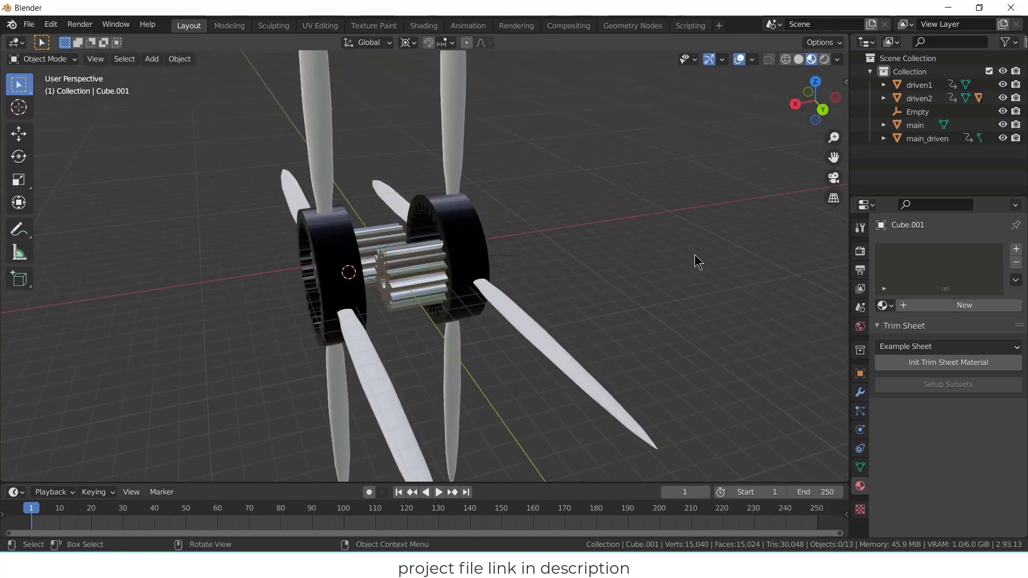
- Snap the 3D cursor to the midpoint between the main_driven and driven2 ring gears and clear the selection
left_click(348, 234)
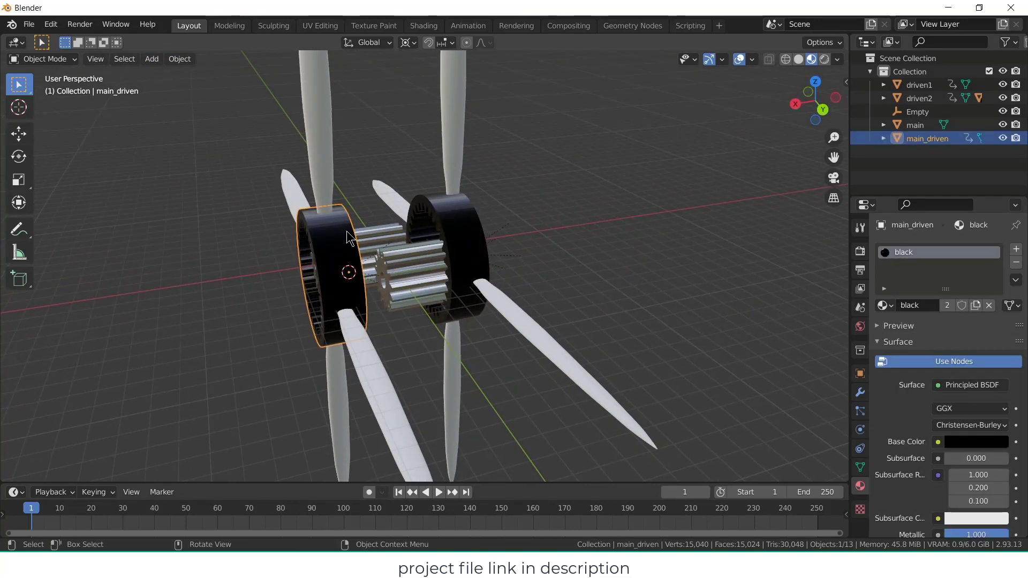
left_click(470, 223, "shift")
key("shift+s")
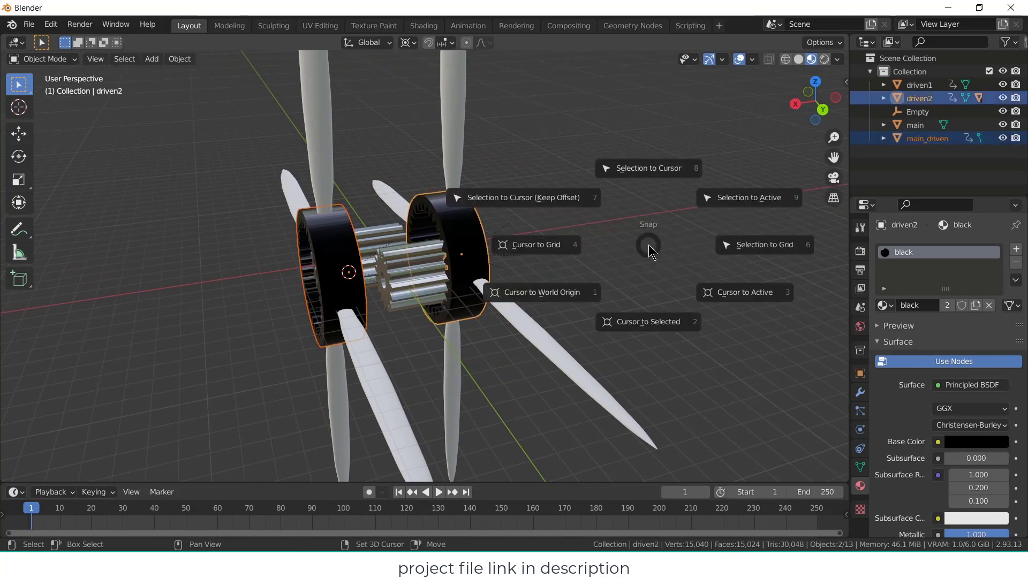
left_click(654, 320)
middle_click_drag(367, 238, 487, 159)
key("alt+a")
- Add a 32-vertex cylinder at the 3D cursor, turned 90° about Y and scaled up uniformly by about 5.49 to enclose both ring gears
left_click(151, 58)
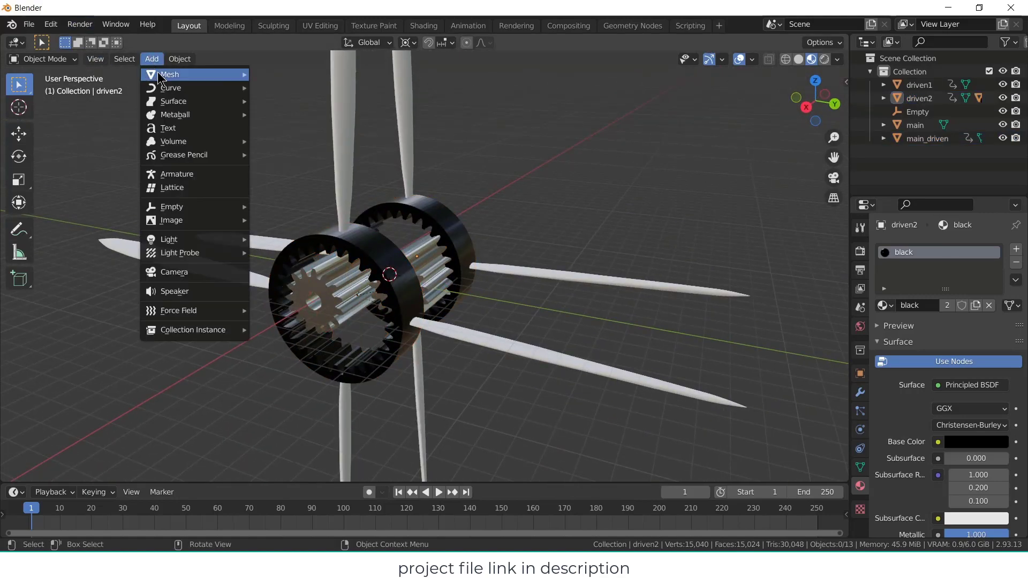
mouse_move(176, 72)
left_click(299, 138)
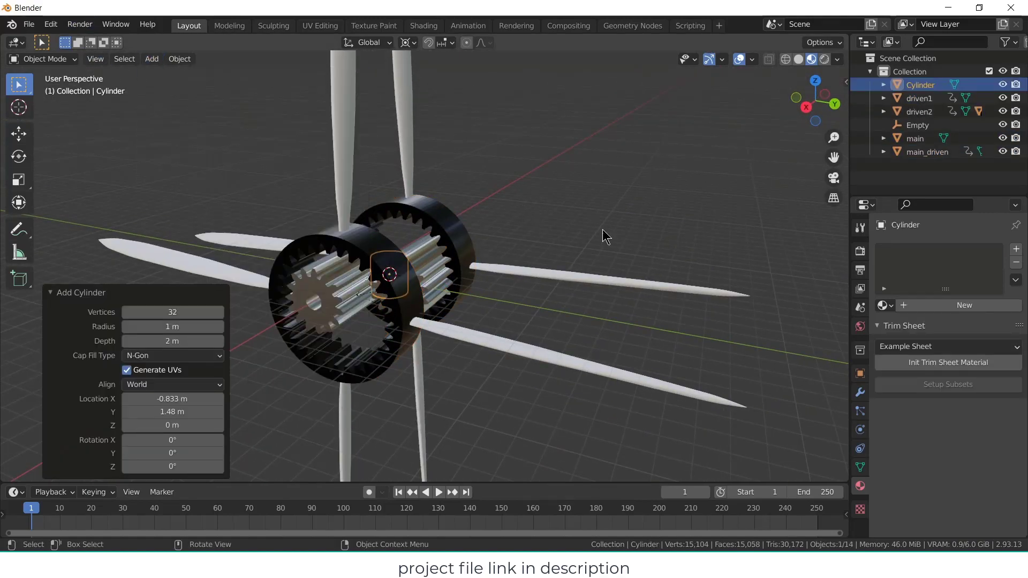
type("ry90")
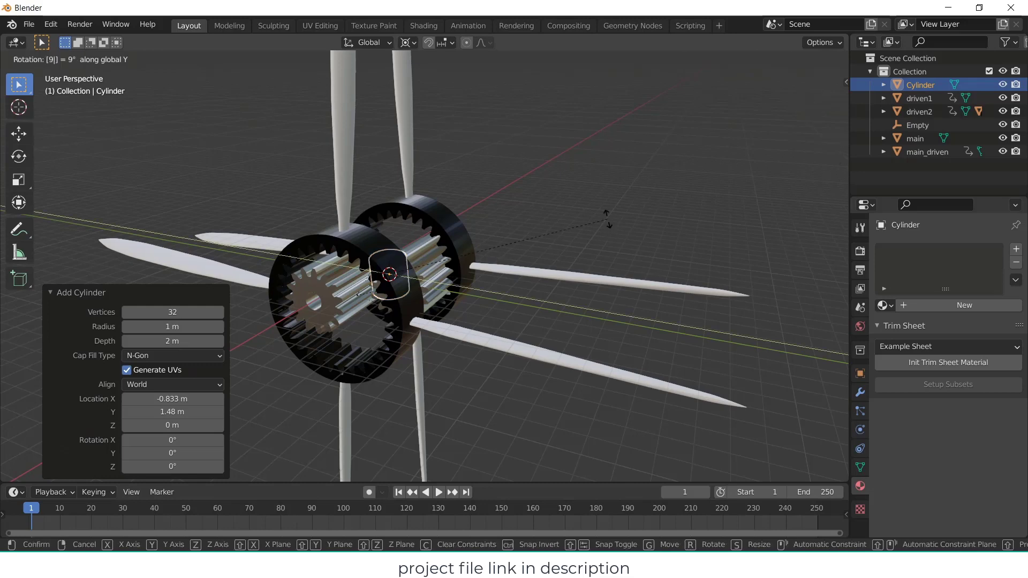
key("Return")
key("s")
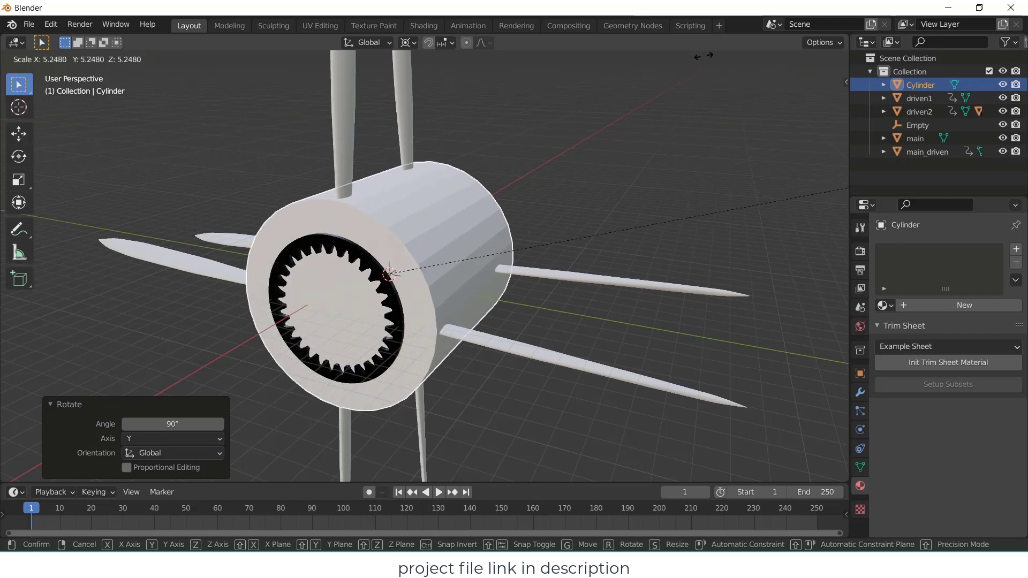
left_click(755, 478)
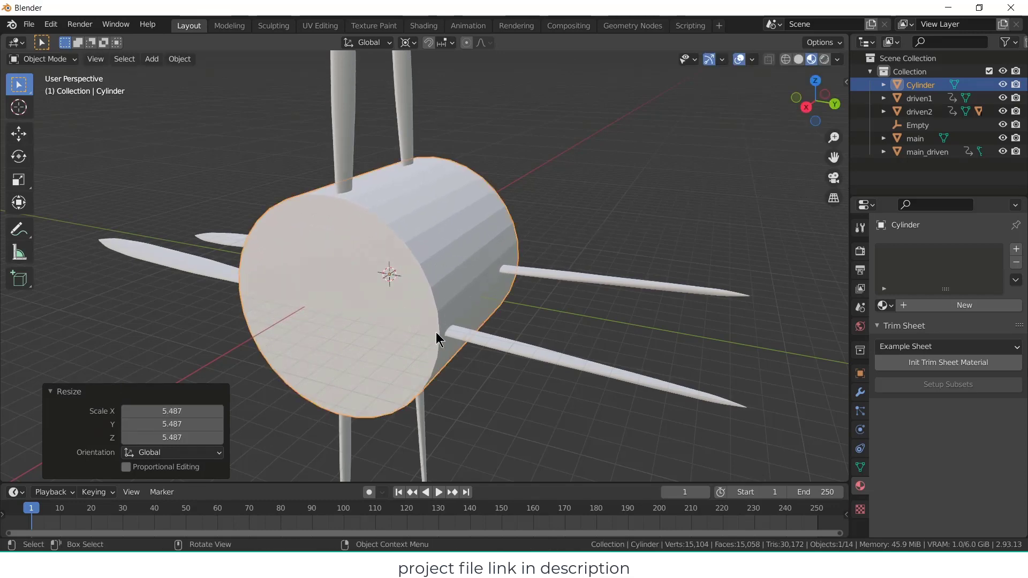
- Inset both end faces of the cylinder by about 0.24 m
key("Tab")
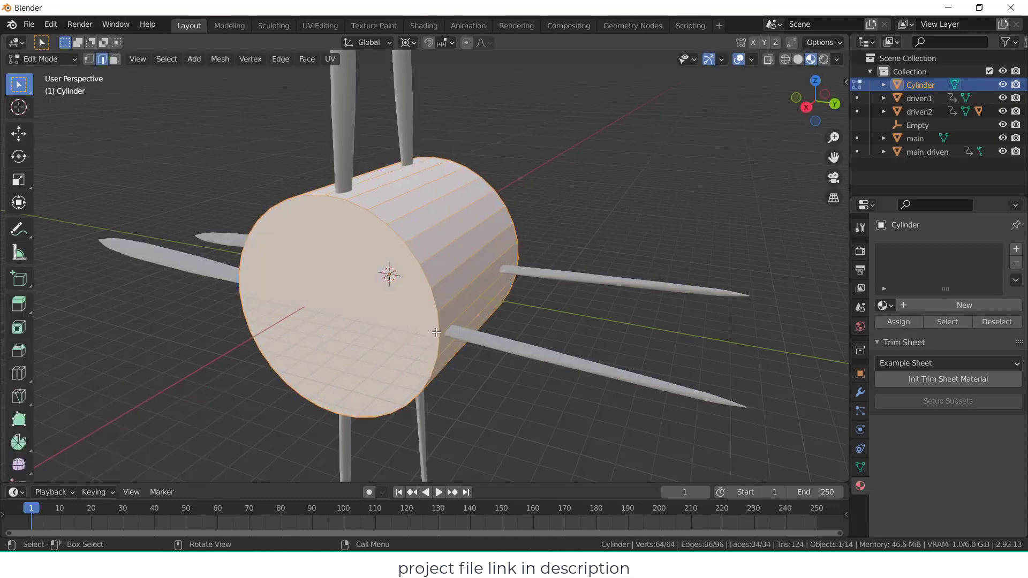
left_click(376, 252)
middle_click_drag(589, 217, 415, 209)
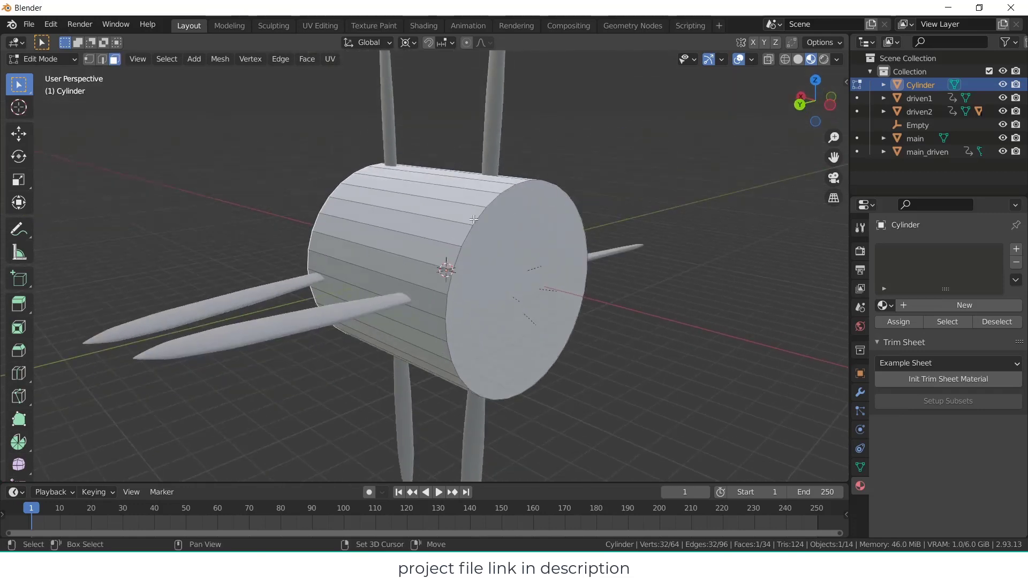
left_click(505, 234, "shift")
key("i")
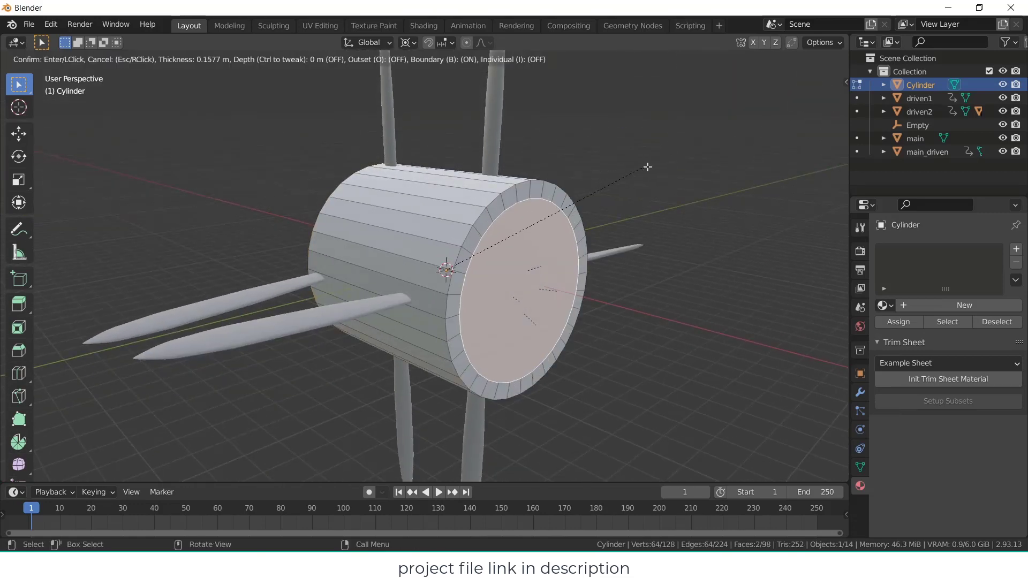
left_click(651, 189)
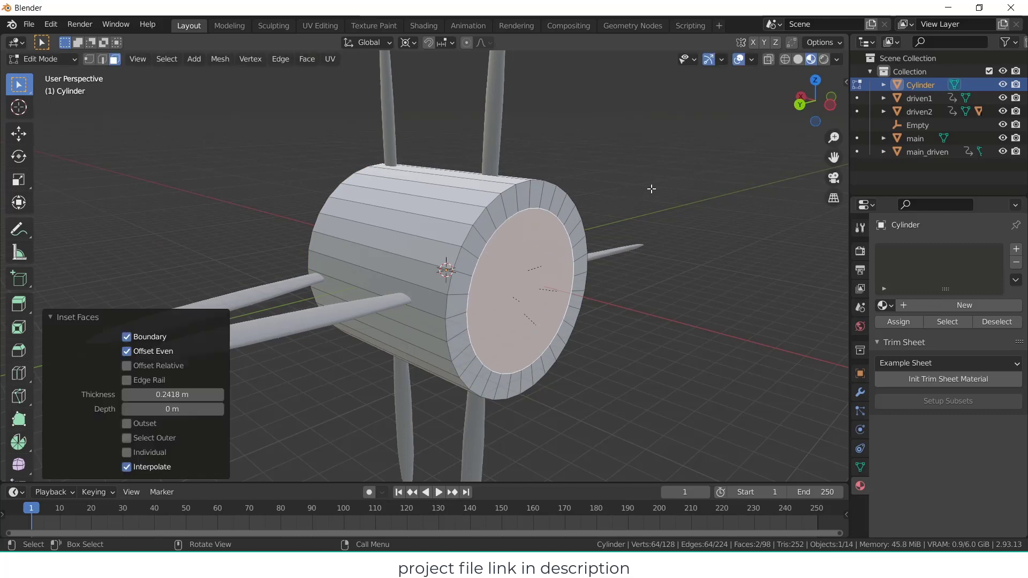
- Bridge the two inset end faces to open a hole through the cylinder
right_click(551, 234)
mouse_move(559, 213)
left_click(605, 219)
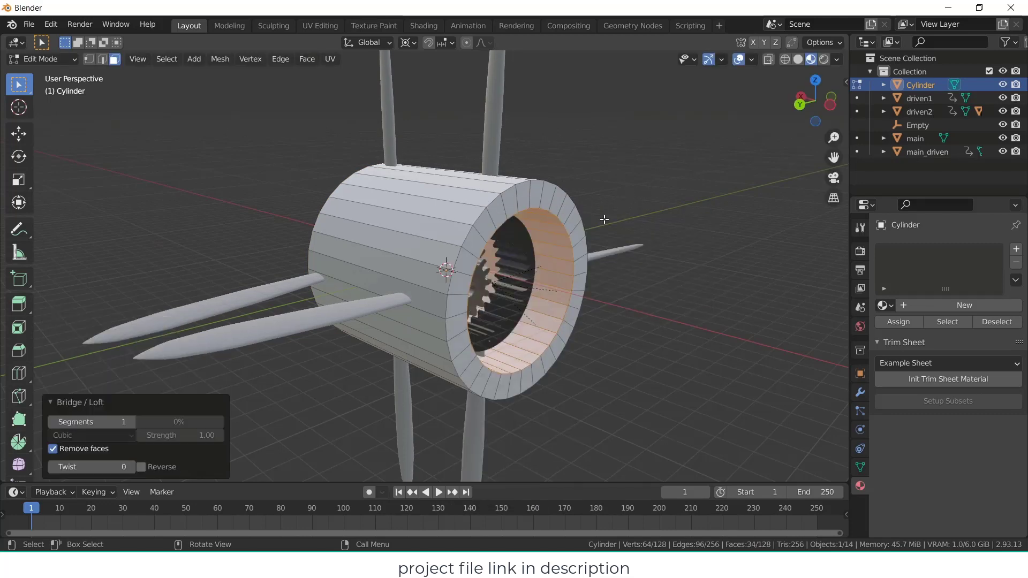
- Move all vertices at the cylinder's negative-X end about 2.14 m along X to the outer side of that ring gear
middle_click_drag(596, 223, 462, 237)
key("KP_1")
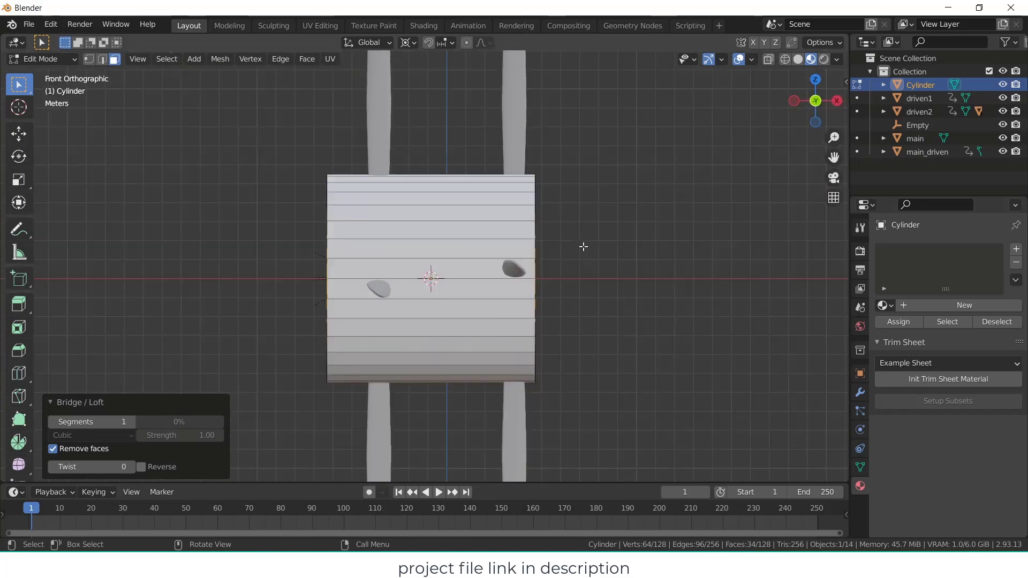
left_click(769, 59)
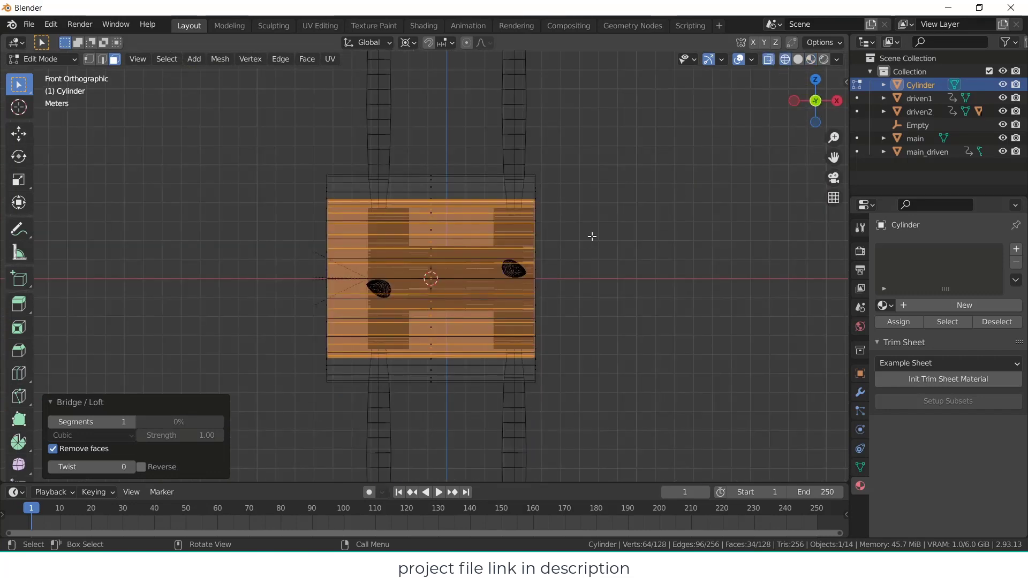
left_click(89, 59)
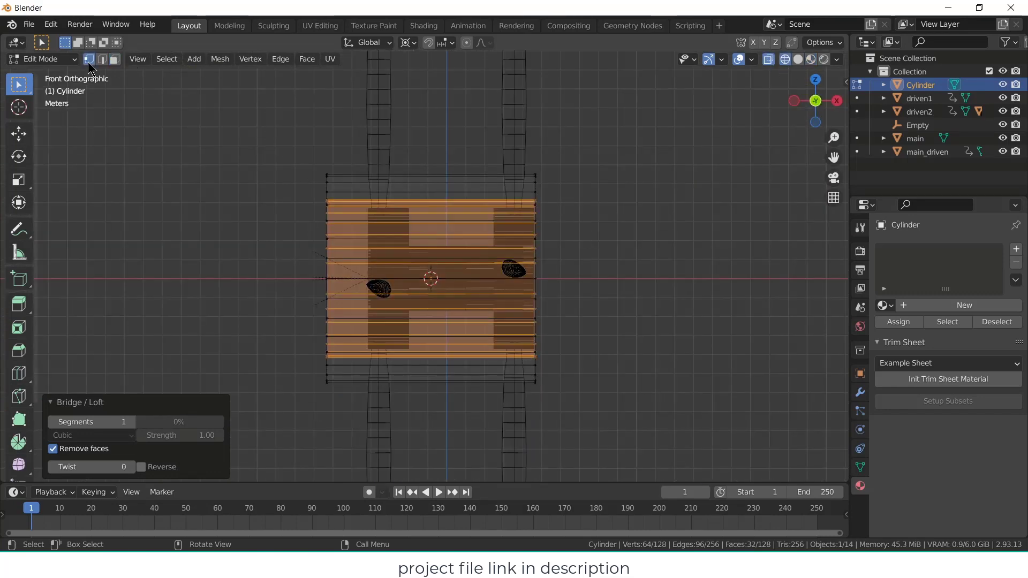
left_click_drag(272, 109, 343, 400)
key("g")
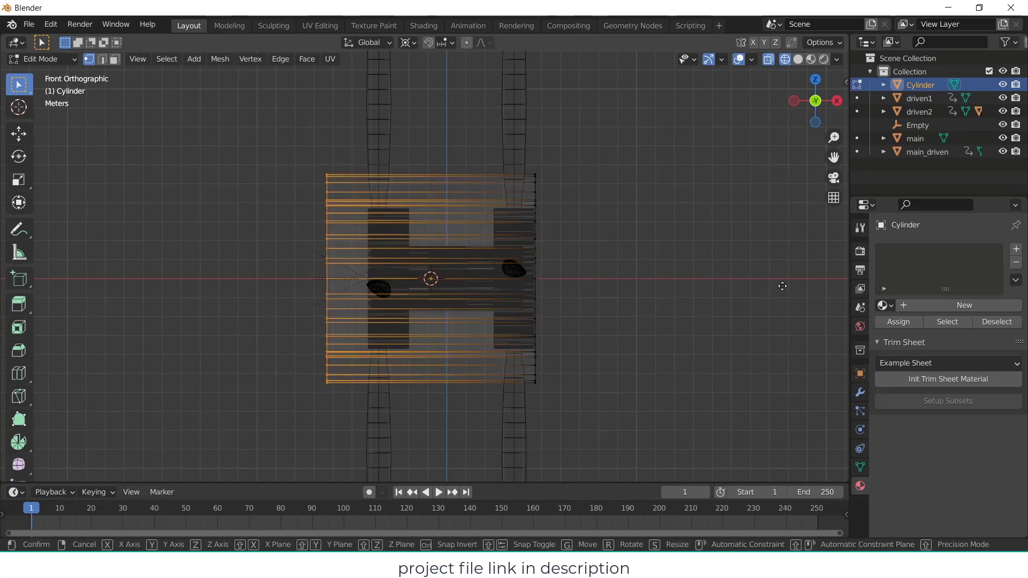
key("x")
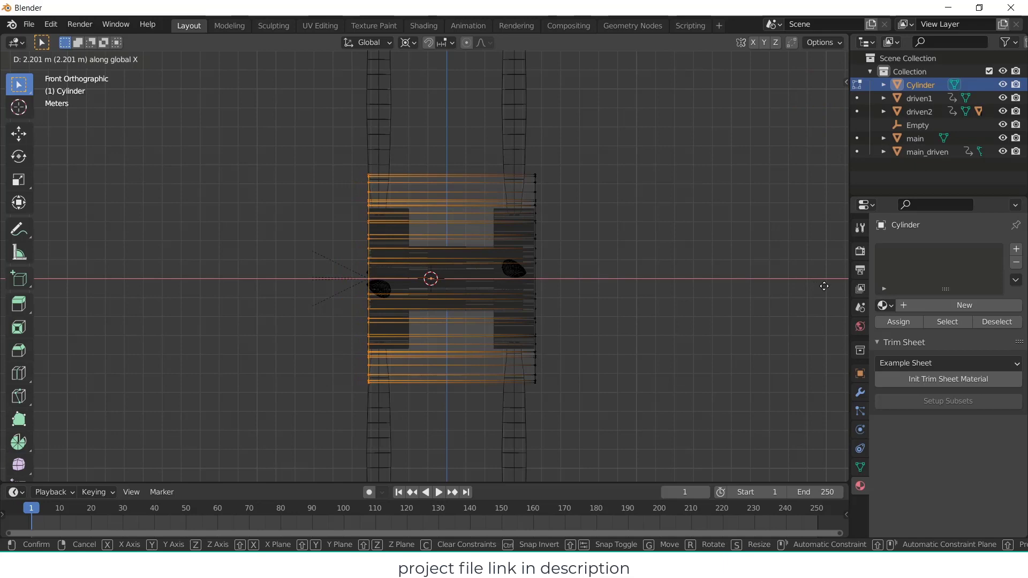
left_click(823, 287)
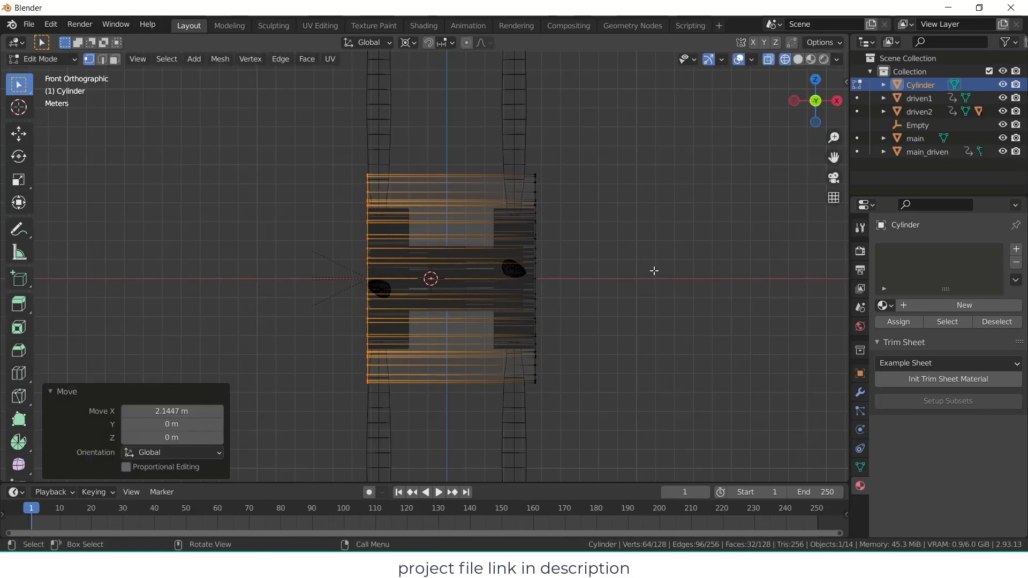
middle_click_drag(654, 272, 741, 195)
key("s")
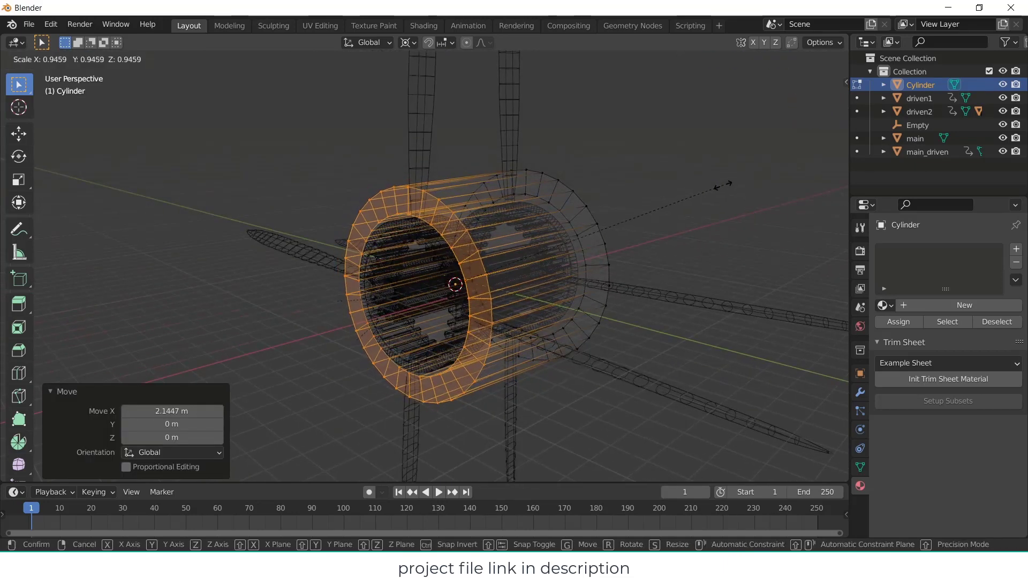
right_click(703, 220)
key("alt+a")
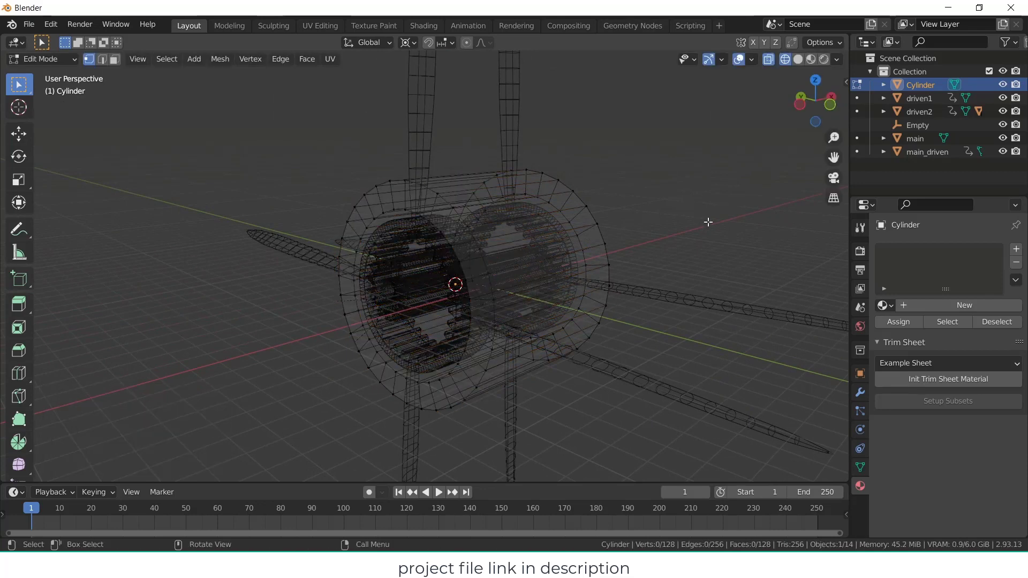
- Scale the cylinder's entire mesh down uniformly to about 0.927
key("a")
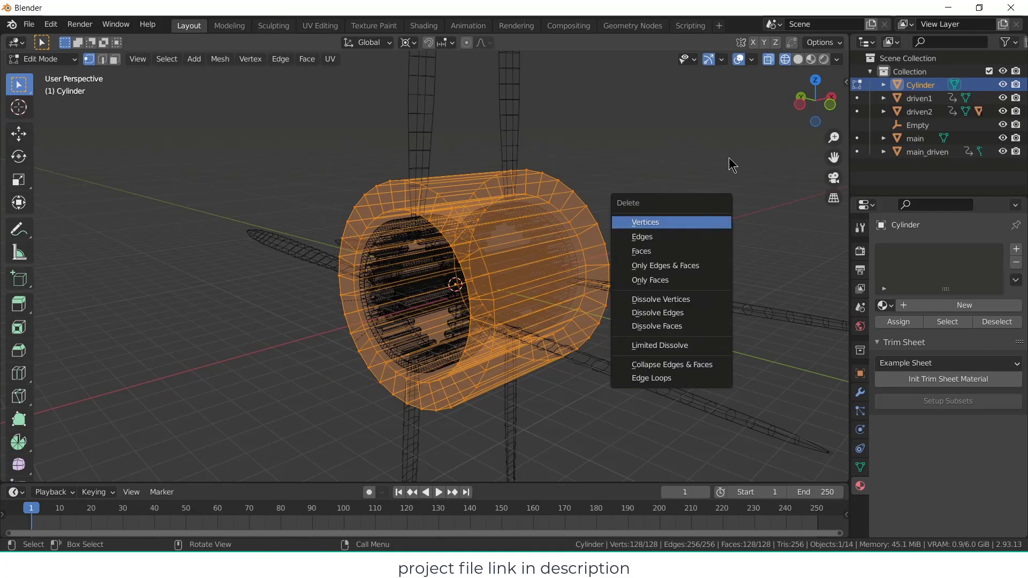
key("Escape")
key("s")
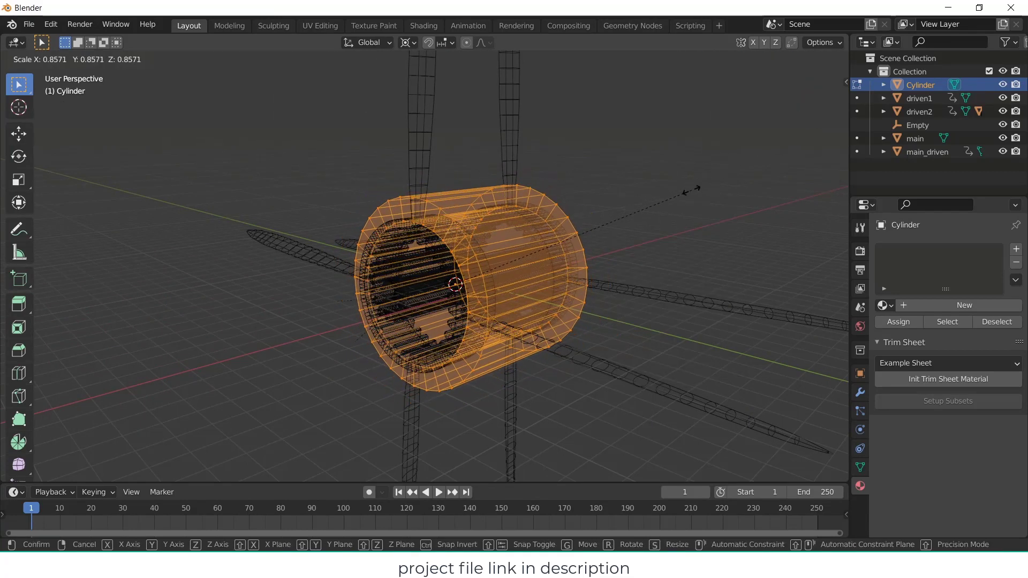
left_click(696, 187)
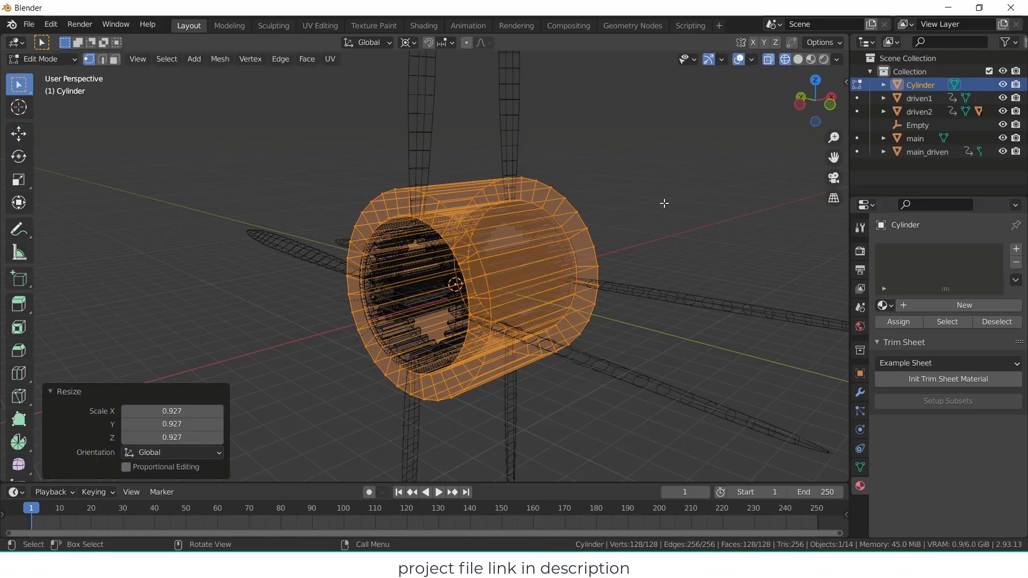
- Scale the whole cylinder mesh up slightly so its ends line up with the outer sides of both ring gears
middle_click_drag(666, 202, 461, 155)
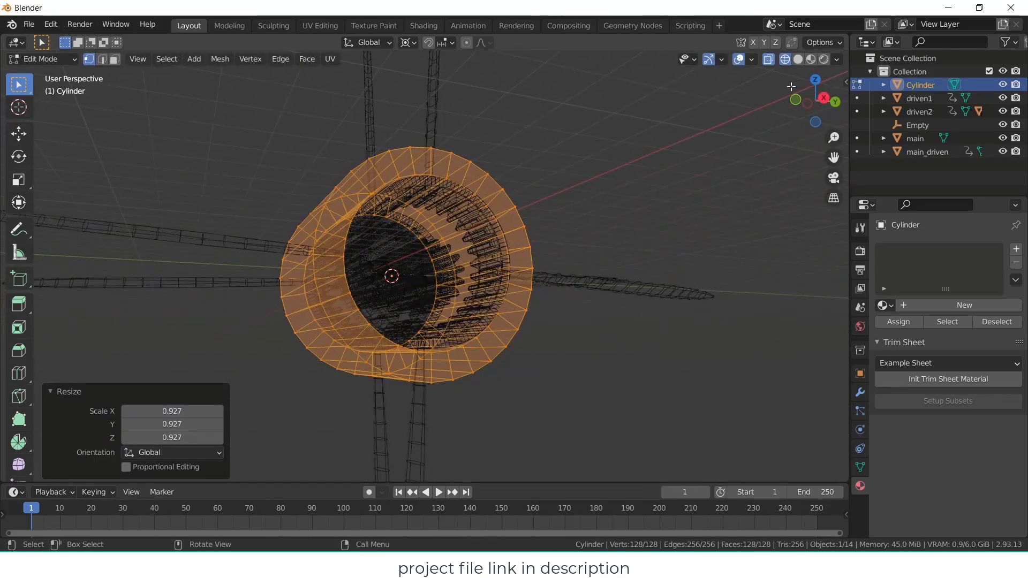
left_click(723, 169)
key("KP_1")
scroll(674, 214, "up", 1)
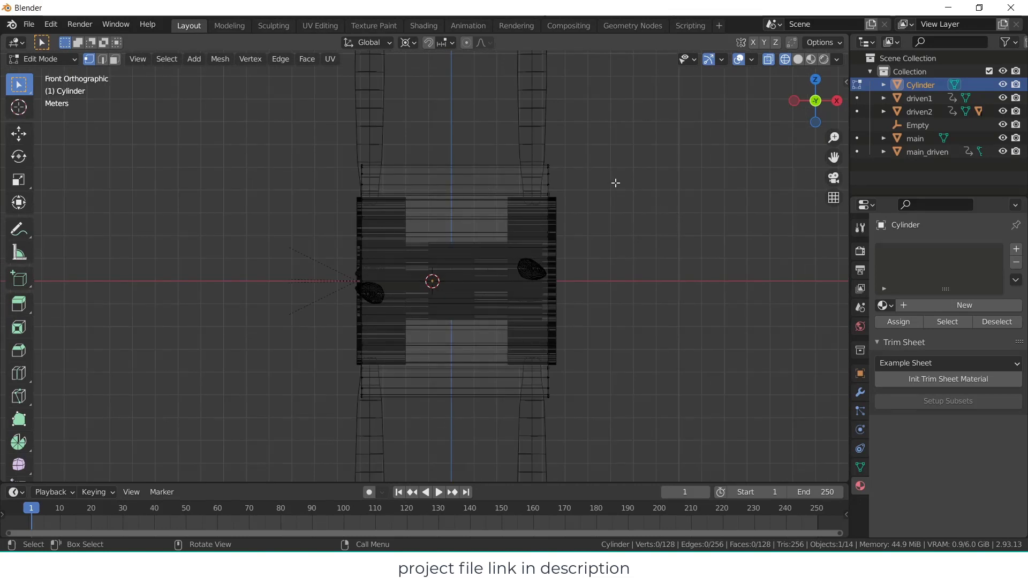
key("a")
key("s")
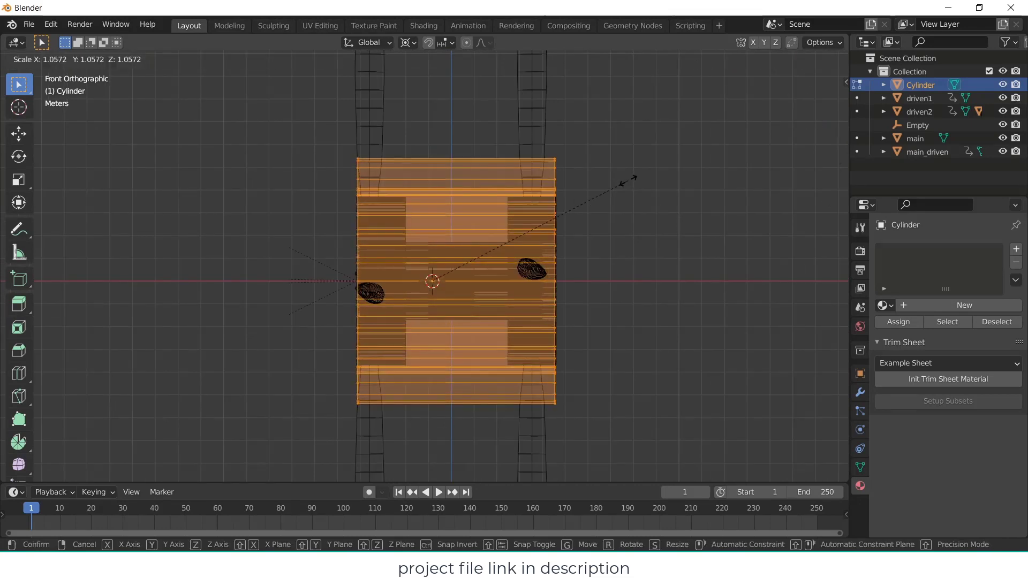
left_click(625, 202)
left_click(621, 208)
middle_click_drag(615, 218, 593, 227)
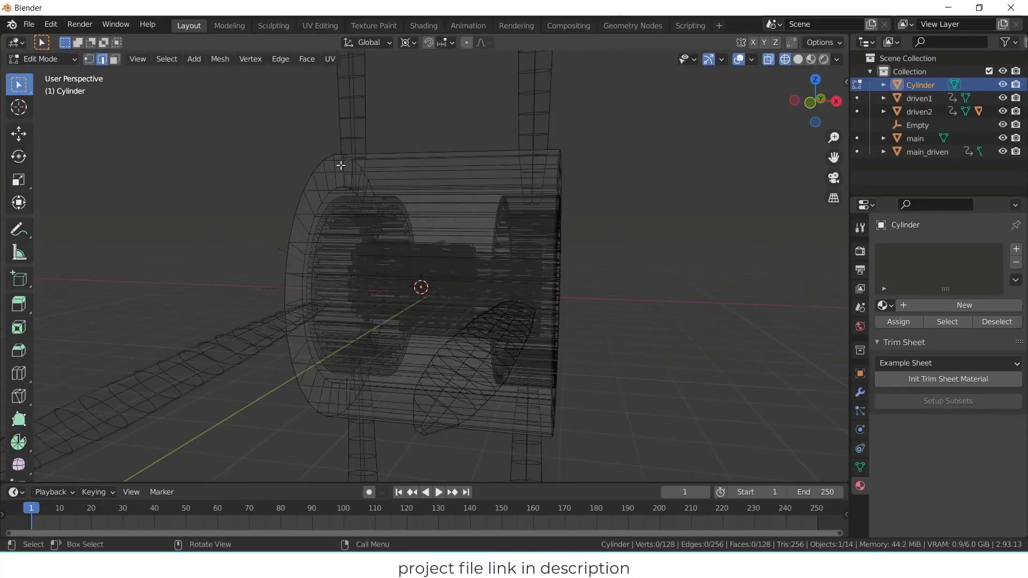
left_click(323, 166, "alt")
middle_click_drag(638, 153, 566, 182)
left_click(551, 177, "alt+shift")
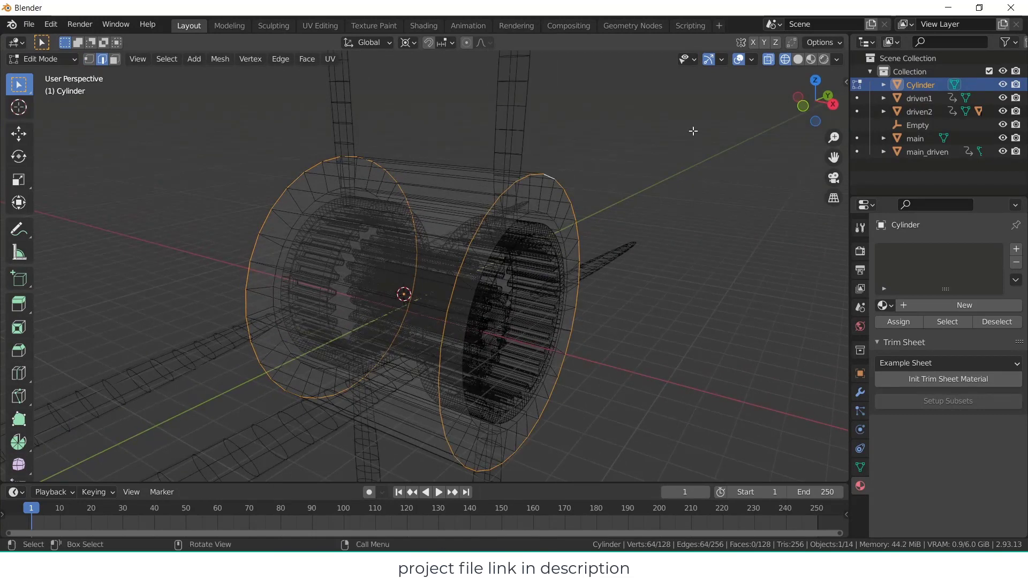
key("s")
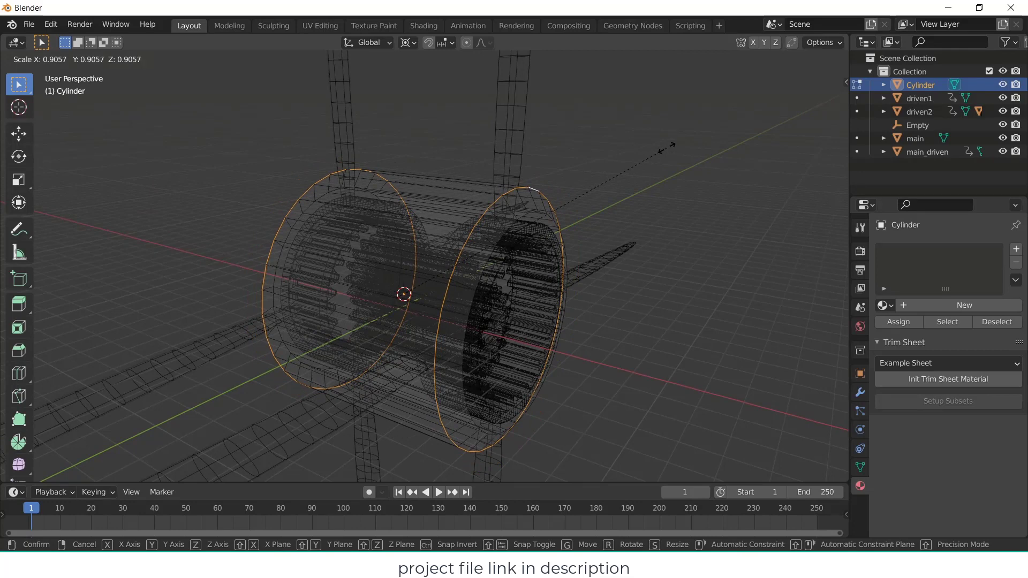
key("y")
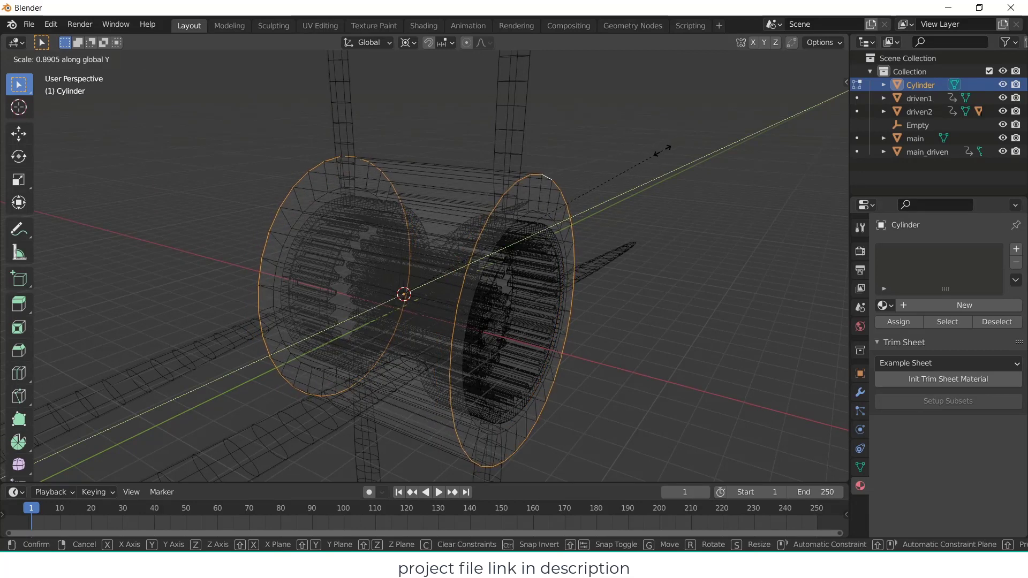
key("x")
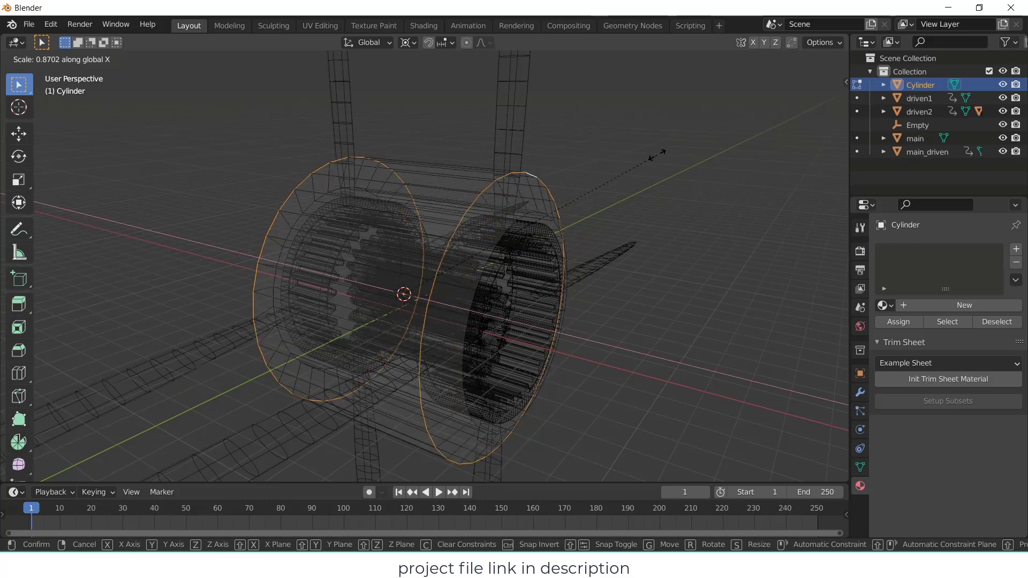
key("z")
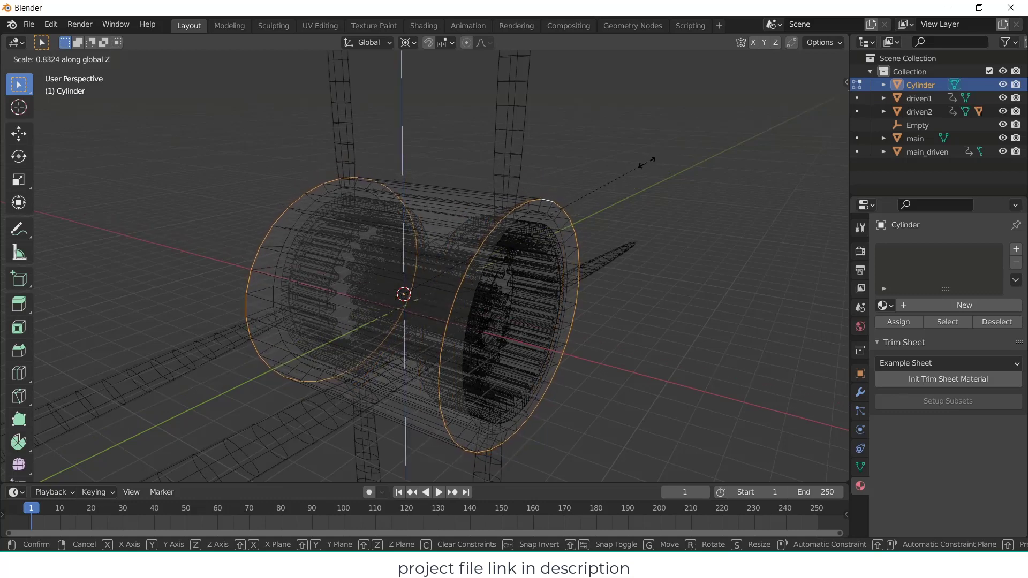
right_click(647, 164)
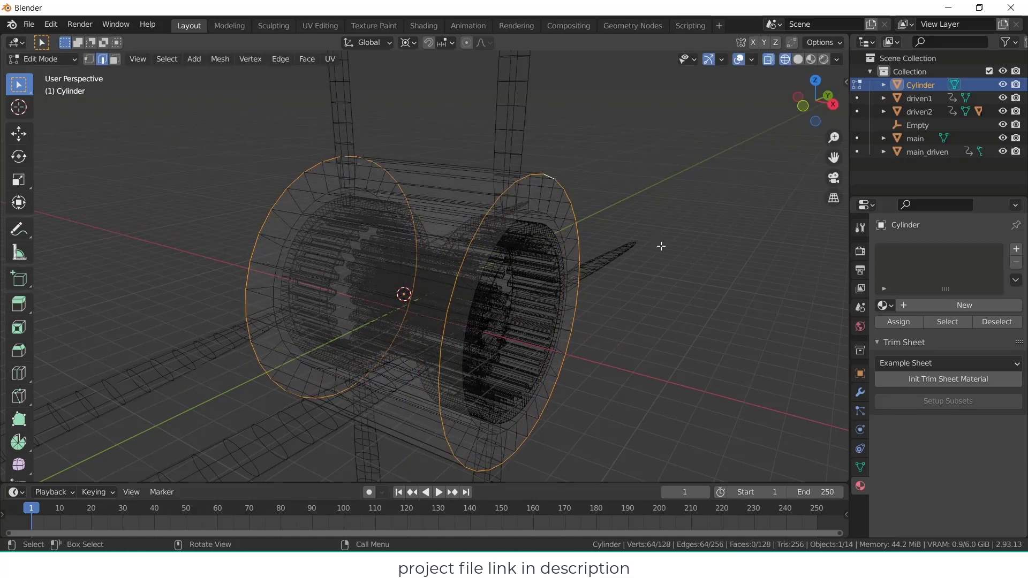
- Leave Edit Mode and create a new material for the cylinder
middle_click_drag(695, 278, 741, 278)
key("Tab")
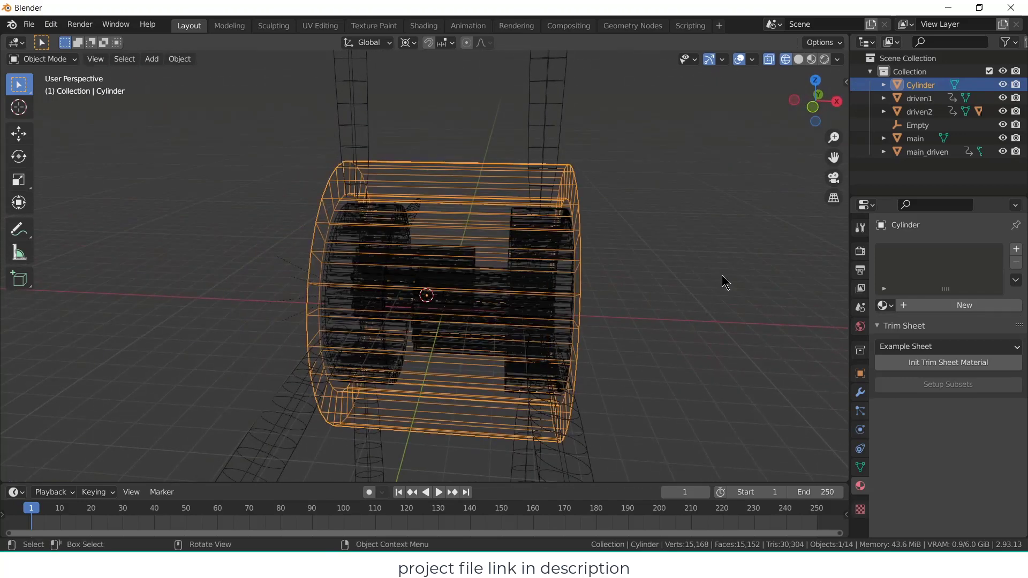
left_click(959, 306)
- Set the cylinder material's blend mode to Alpha Blend and its shadow mode to Alpha Hashed
scroll(968, 404, "down", 1)
scroll(968, 404, "down", 3)
scroll(973, 338, "down", 10)
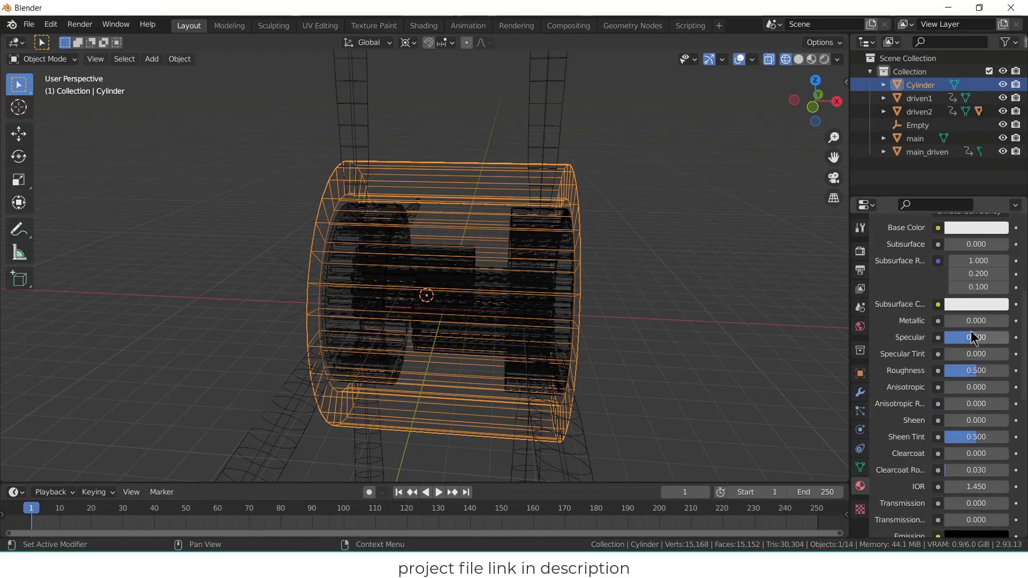
scroll(975, 337, "down", 5)
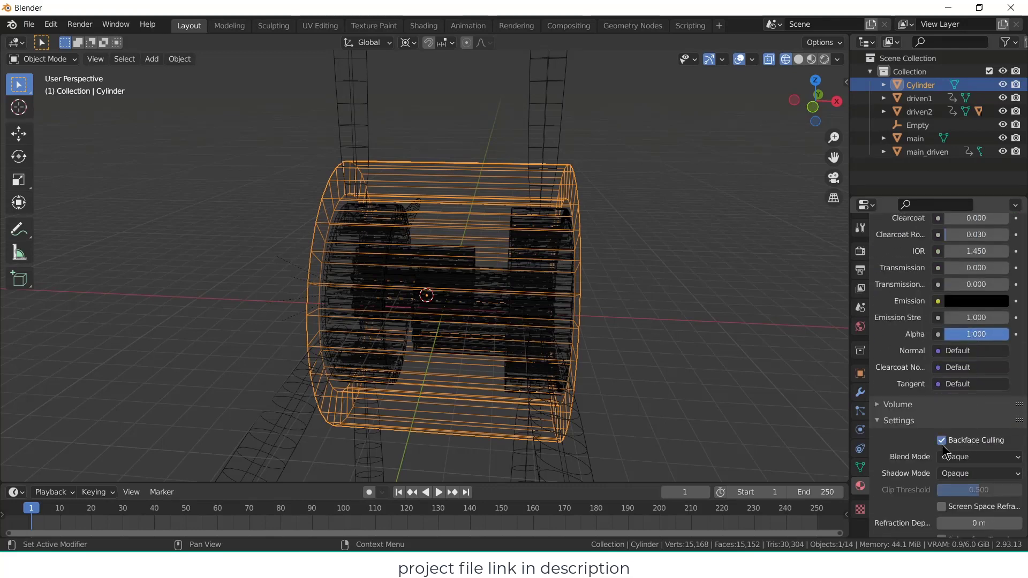
left_click(948, 457)
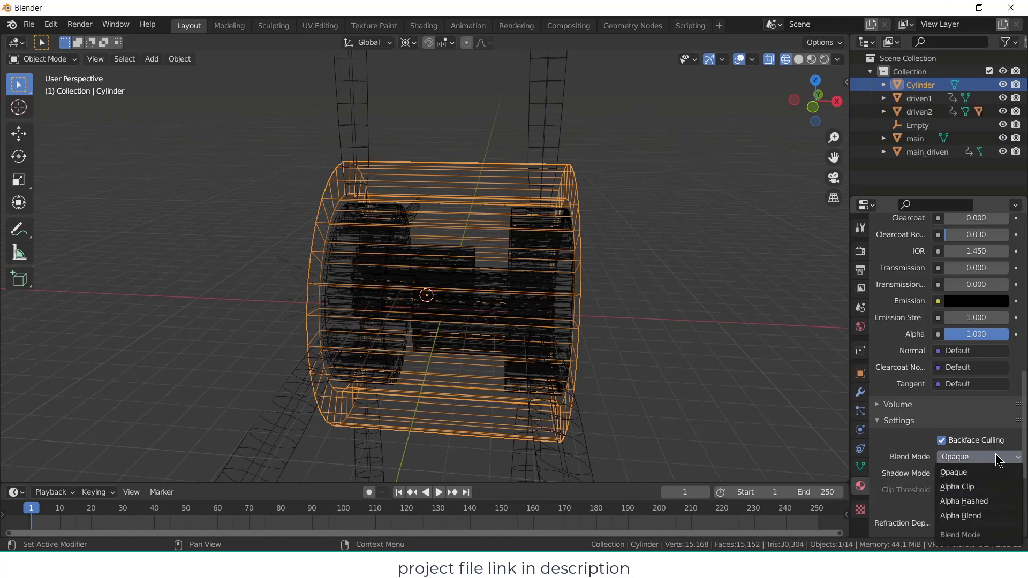
left_click(987, 491)
left_click(975, 474)
left_click(976, 474)
left_click(975, 476)
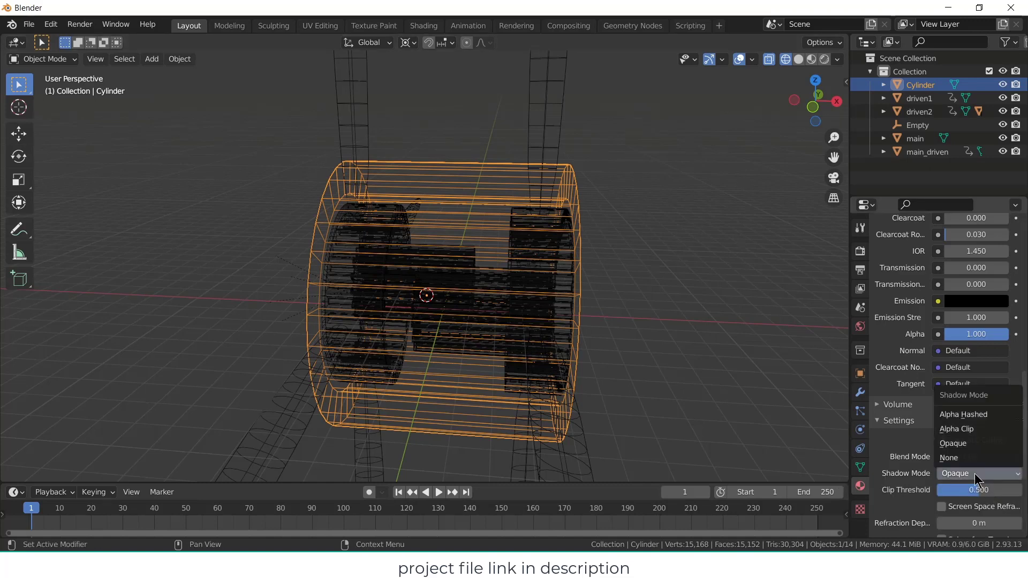
left_click(967, 414)
left_click(993, 459)
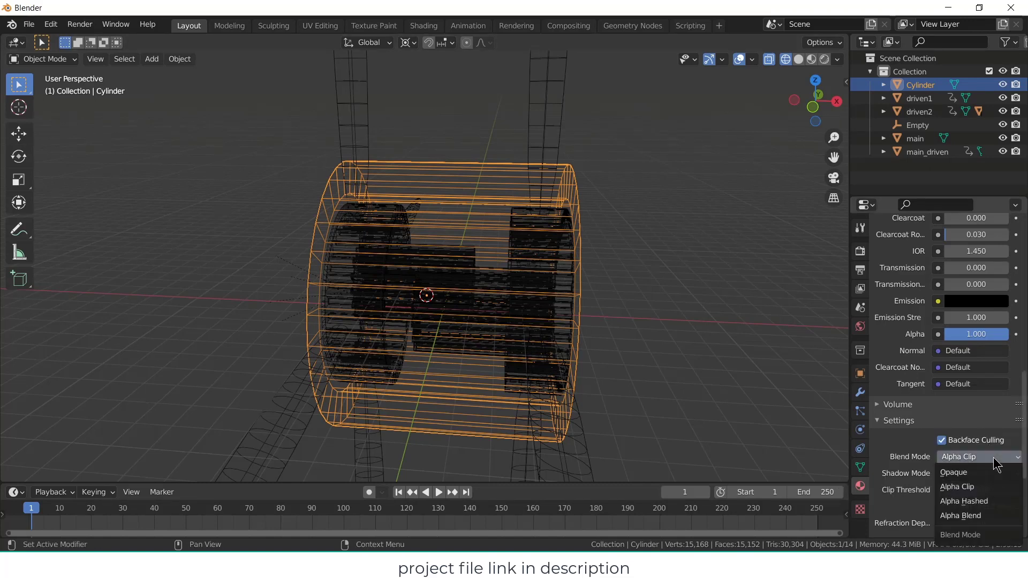
left_click(985, 515)
scroll(941, 407, "up", 15)
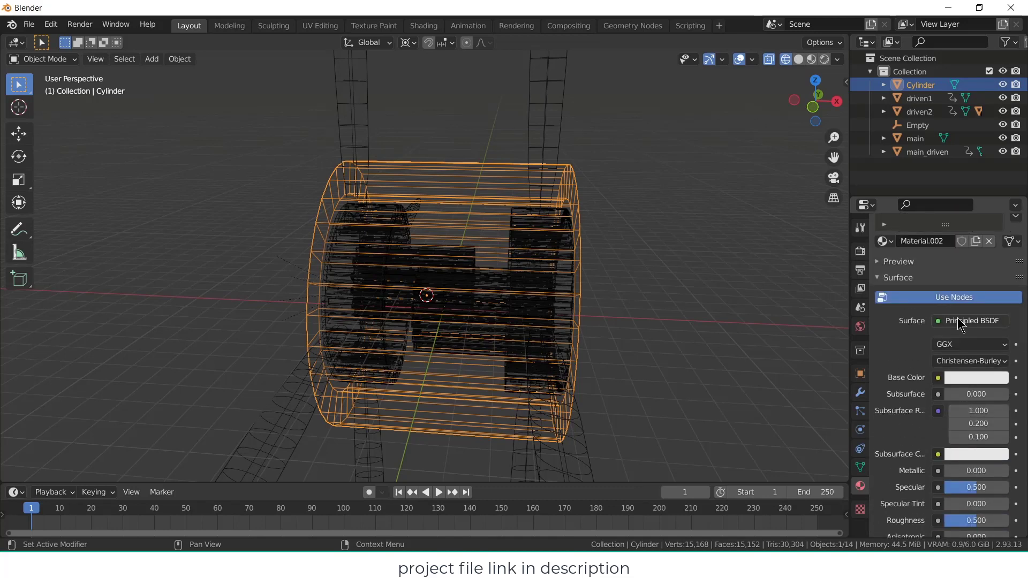
left_click(964, 320)
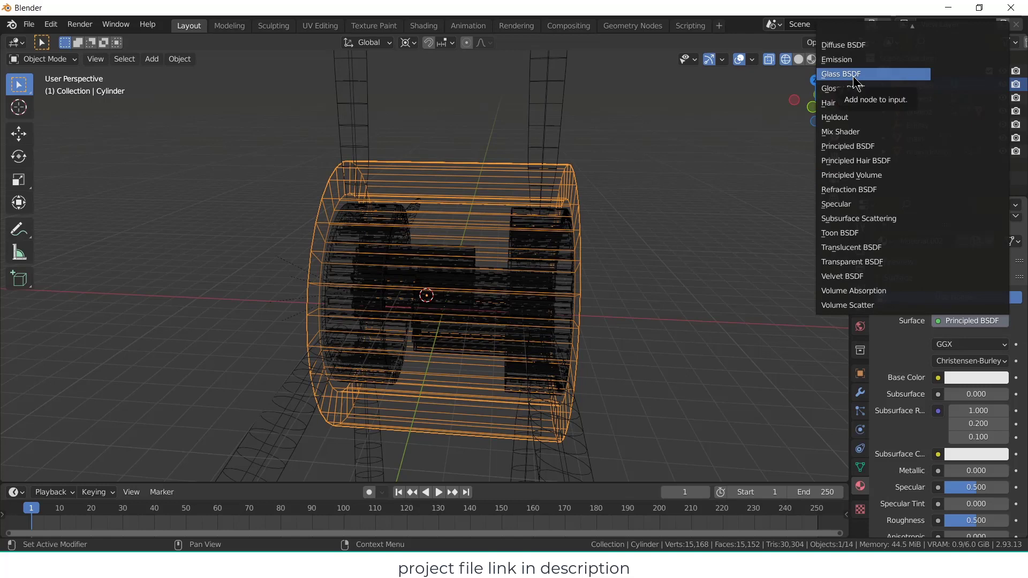
scroll(958, 418, "down", 10)
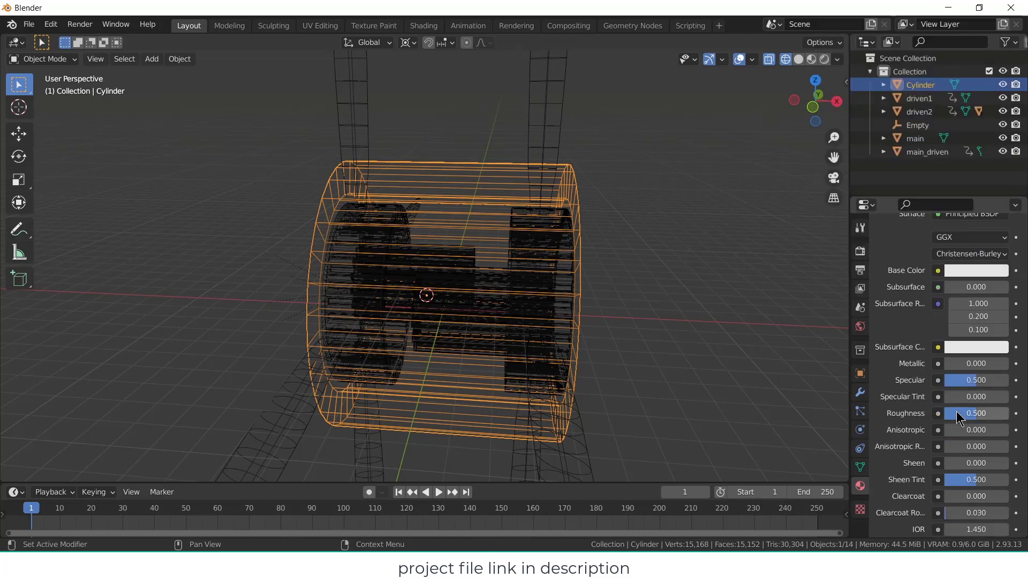
scroll(958, 418, "down", 12)
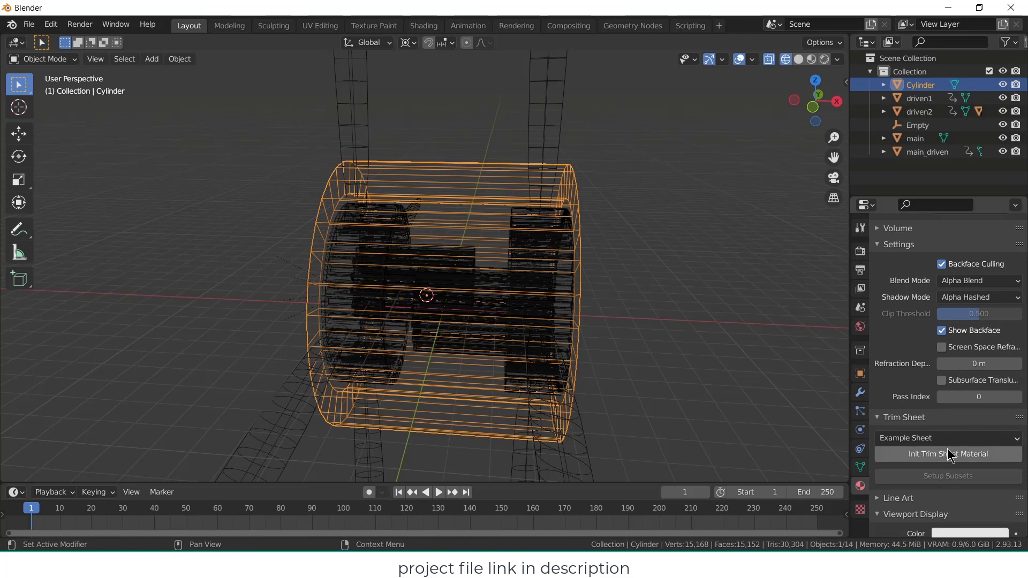
scroll(942, 489, "down", 3)
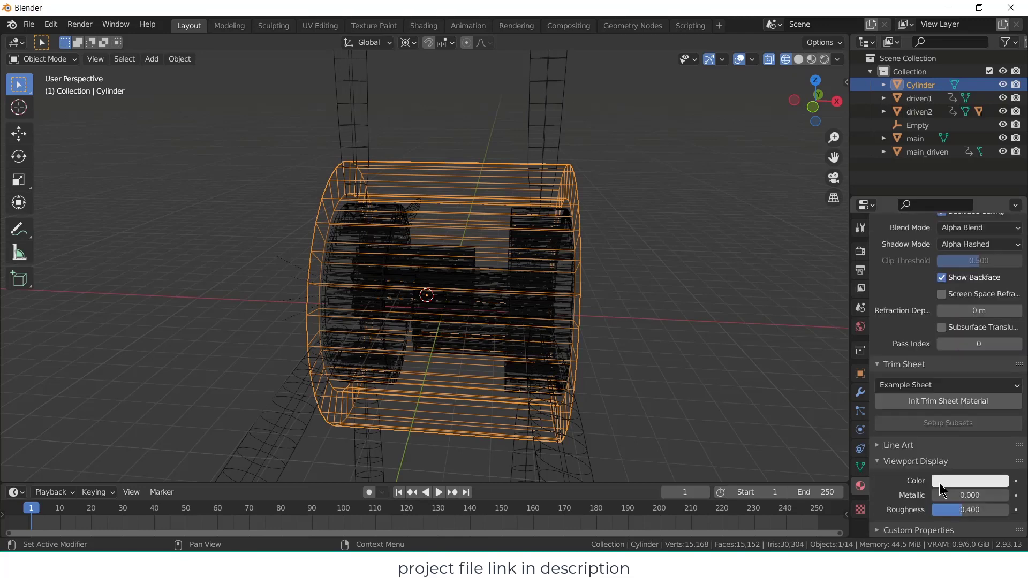
left_click(939, 446)
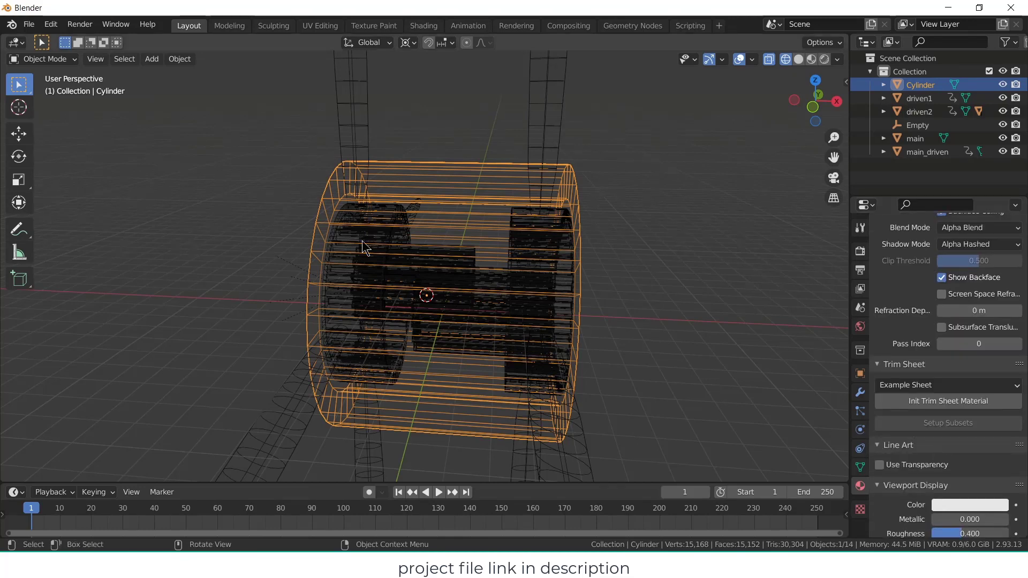
- Find the Material Library add-on in the preferences by searching for "mater" and enable it
left_click(59, 23)
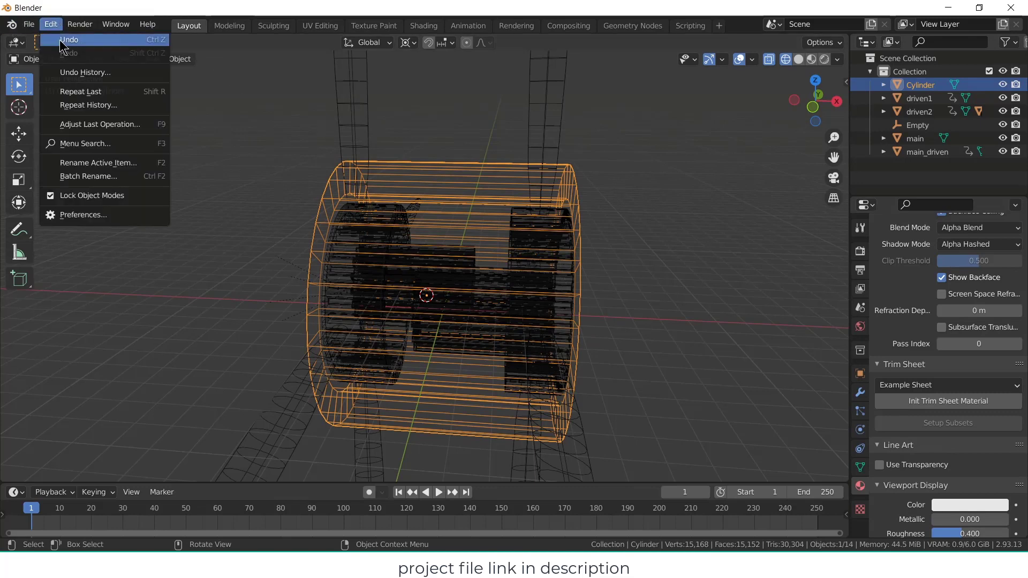
left_click(86, 213)
left_click(401, 75)
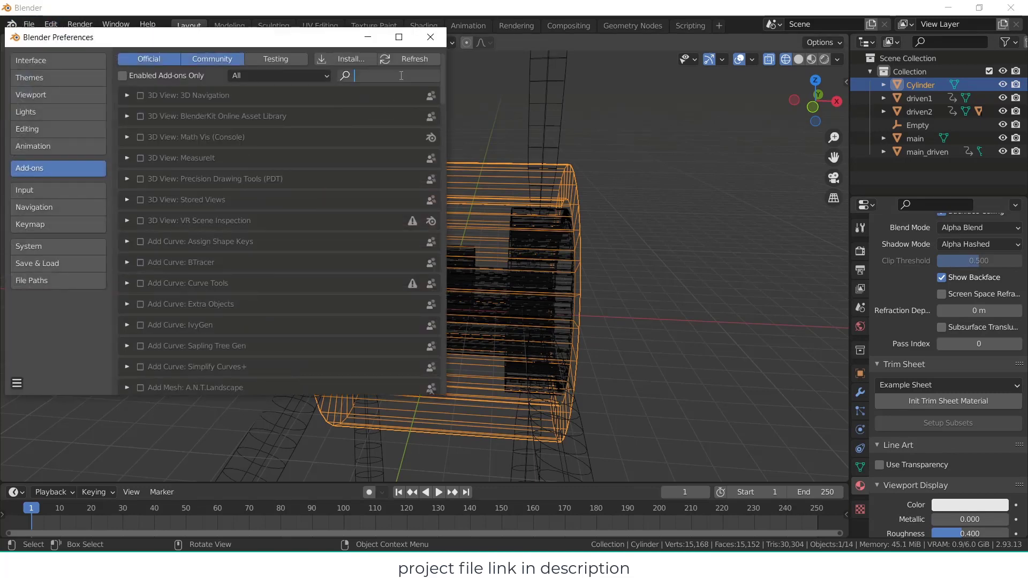
type("mater")
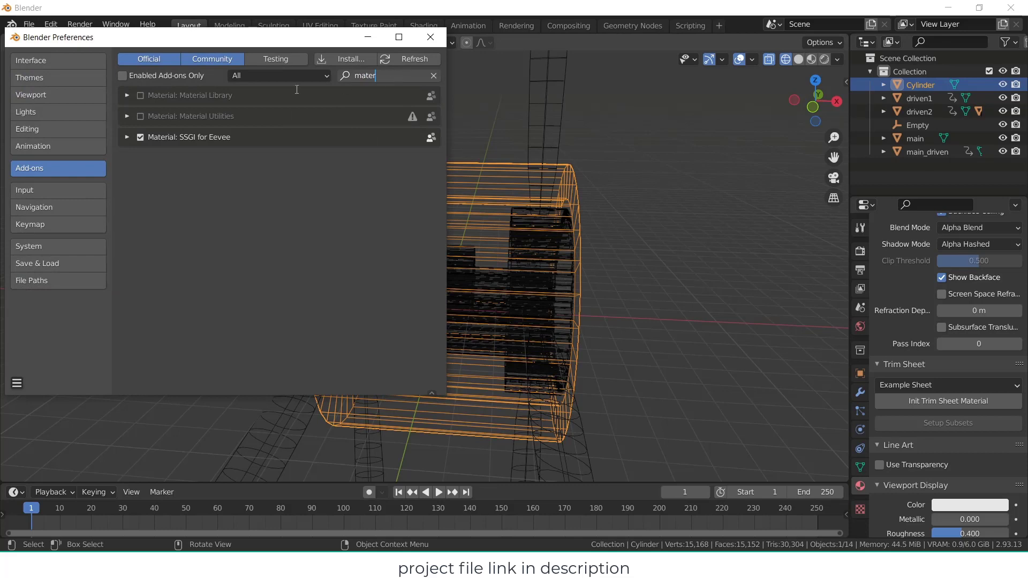
key("Return")
left_click(140, 96)
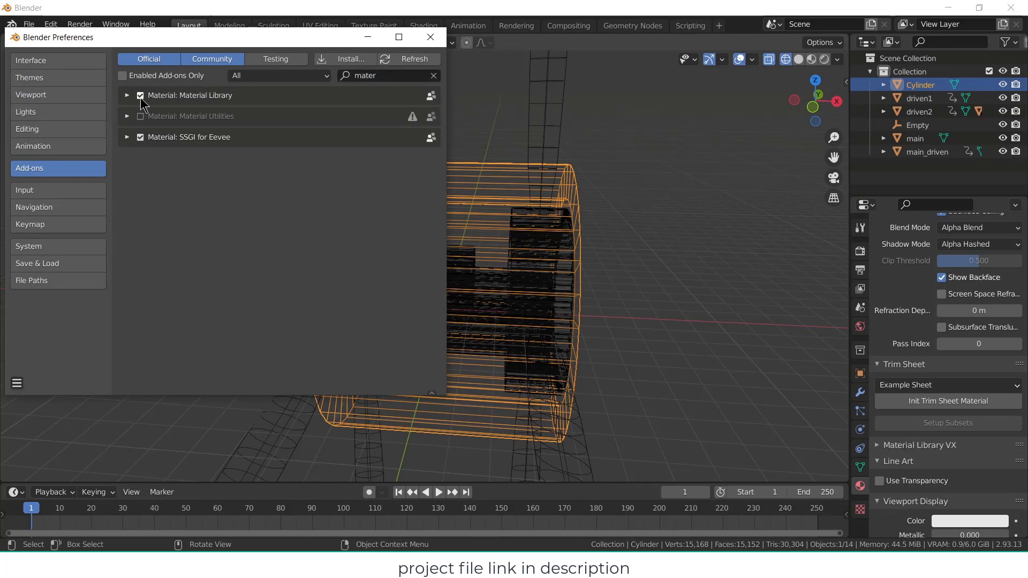
left_click(431, 37)
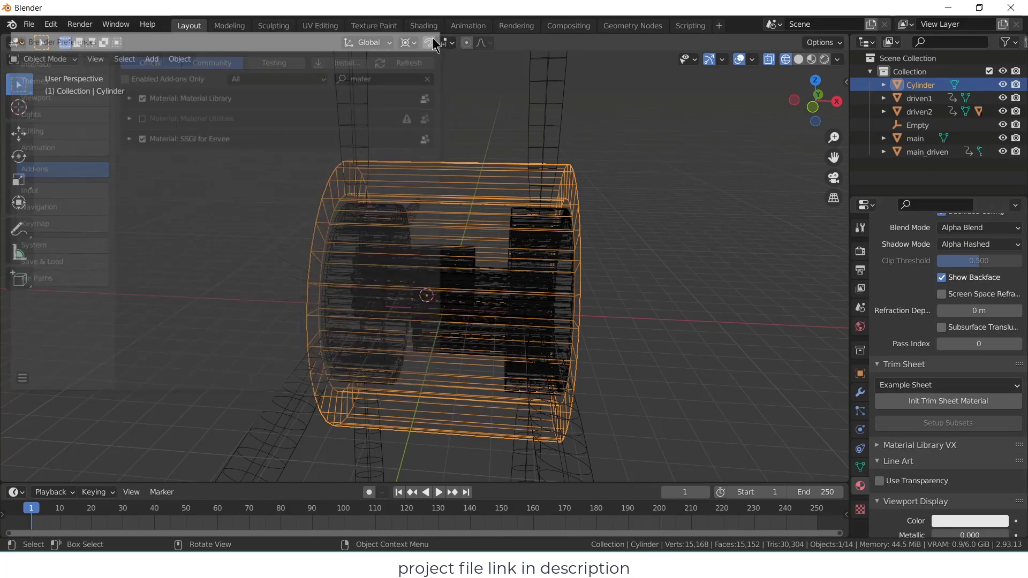
- Load the Sample Materials library in Material Library VX
left_click(951, 447)
scroll(964, 407, "down", 5)
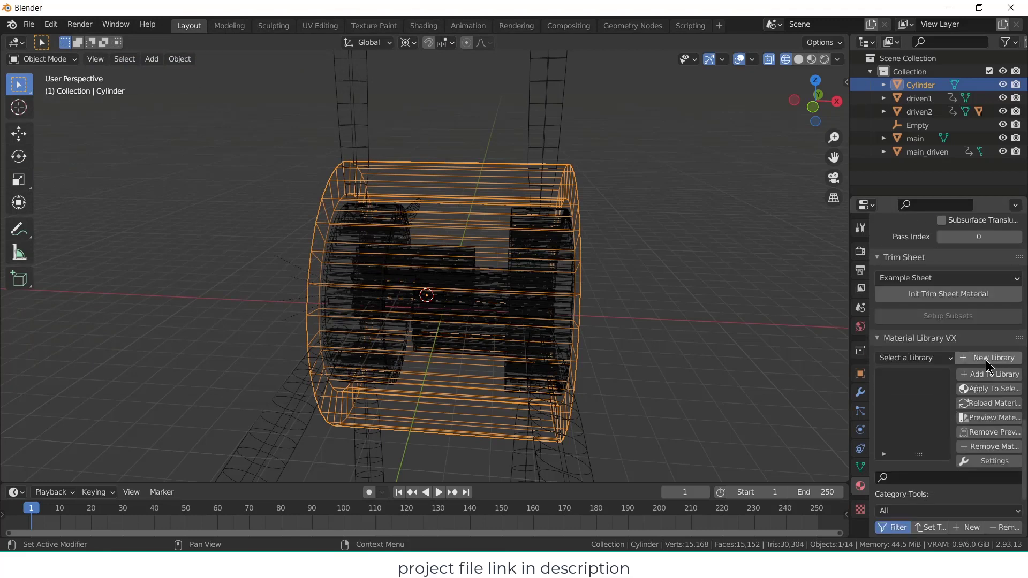
left_click(924, 358)
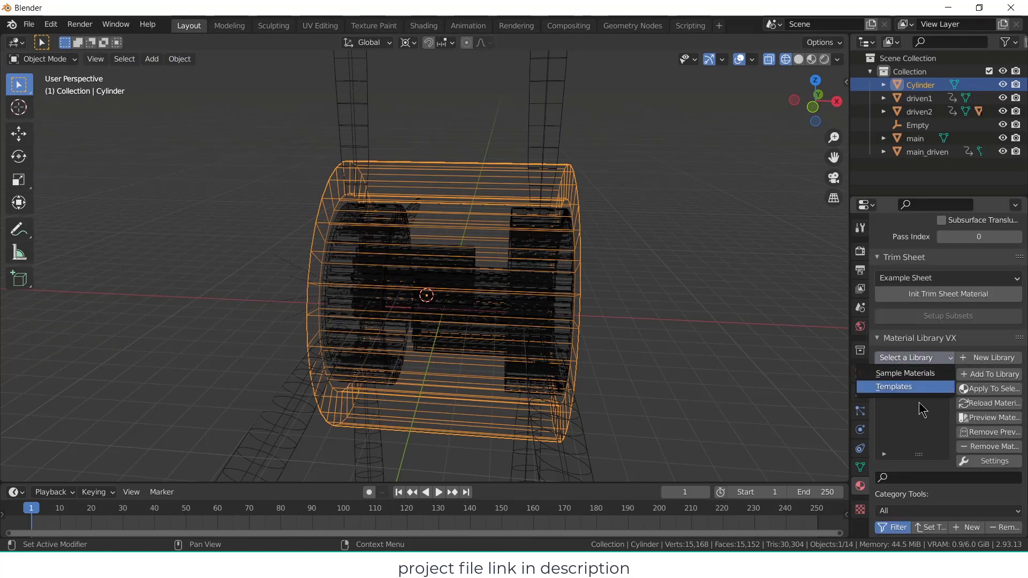
left_click(923, 407)
left_click(926, 358)
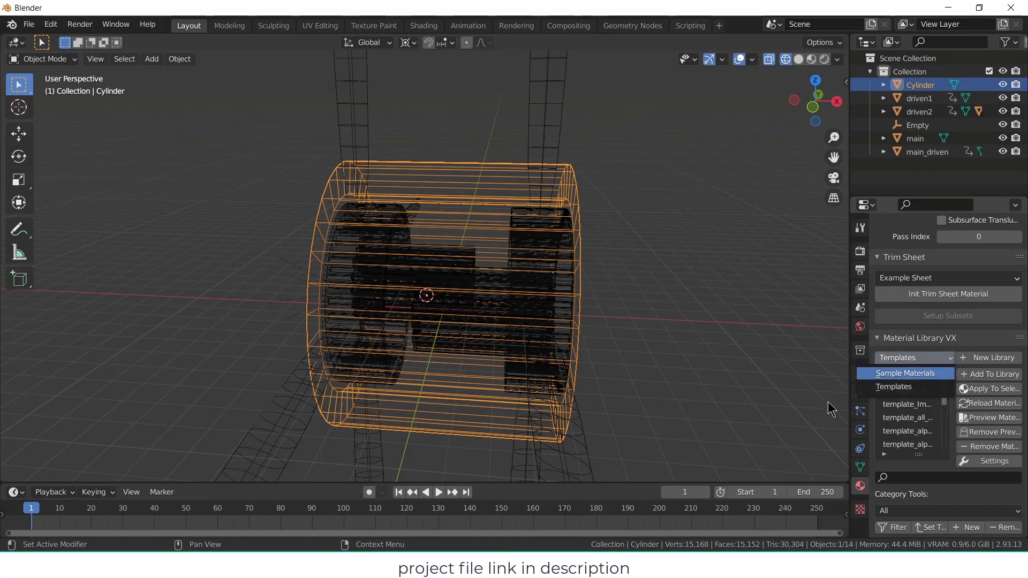
left_click(906, 374)
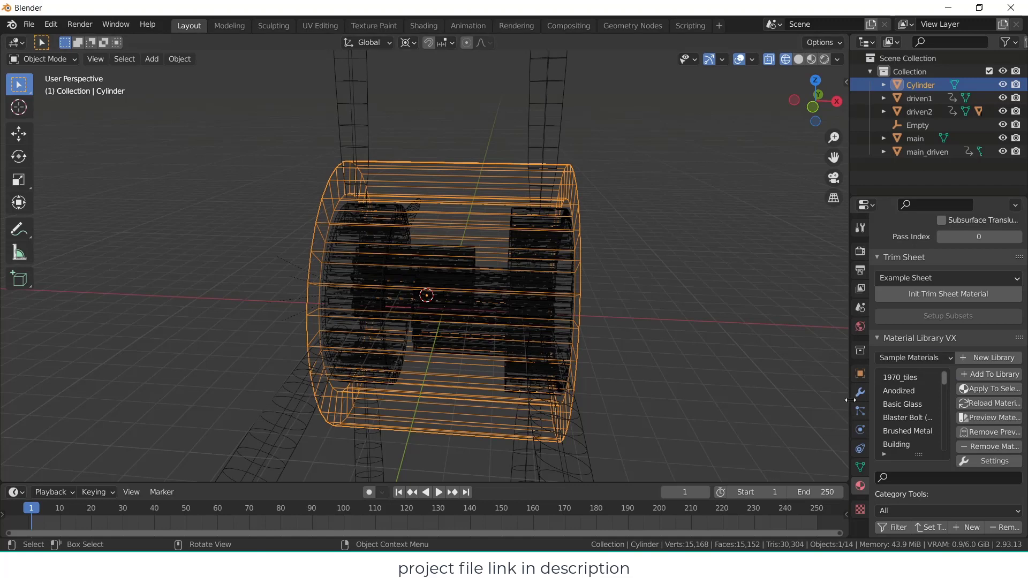
- Widen the properties area and apply the Basic Glass library material to the cylinder
left_click_drag(849, 395, 741, 387)
scroll(798, 404, "down", 1)
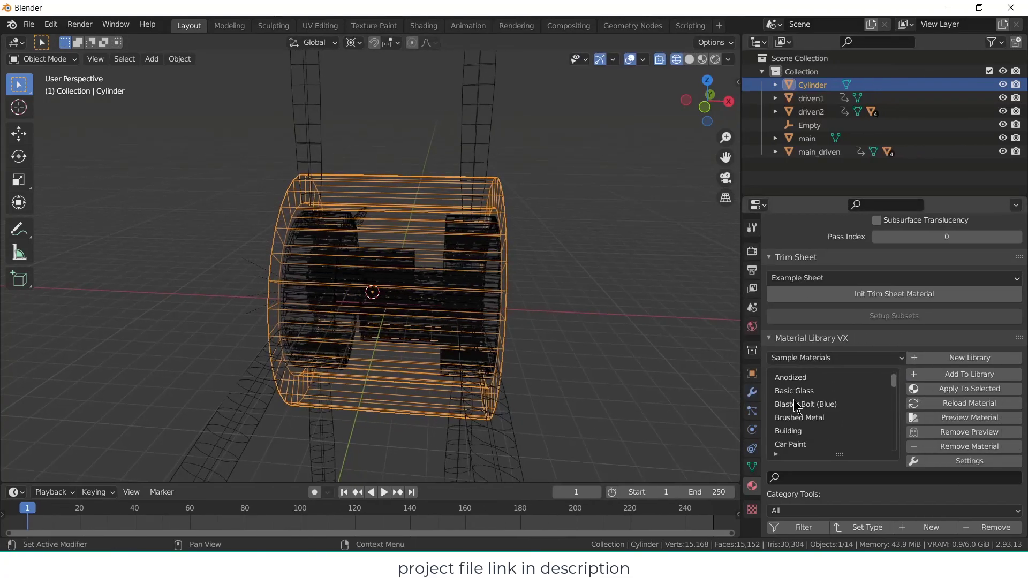
left_click(798, 390)
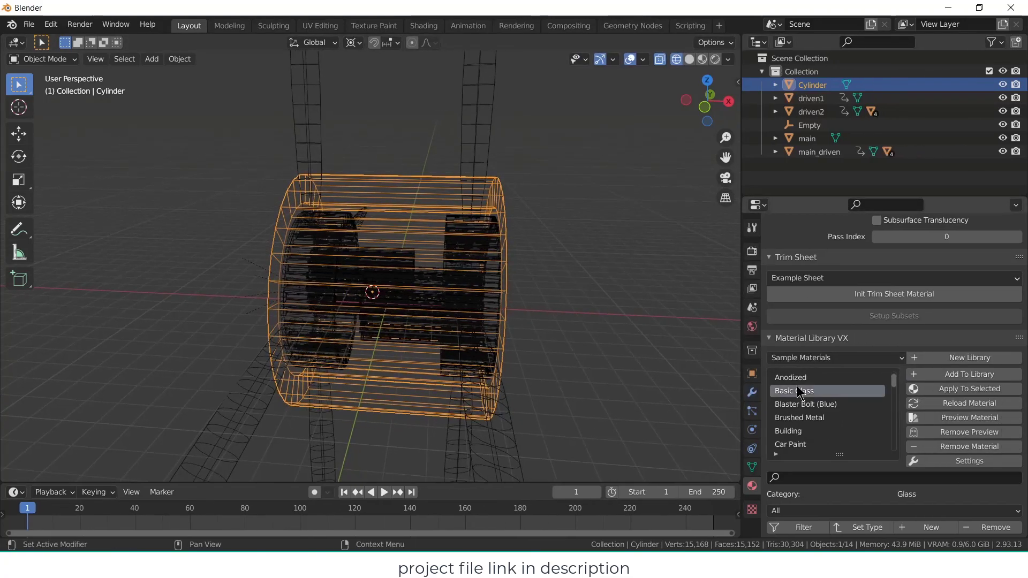
left_click(975, 390)
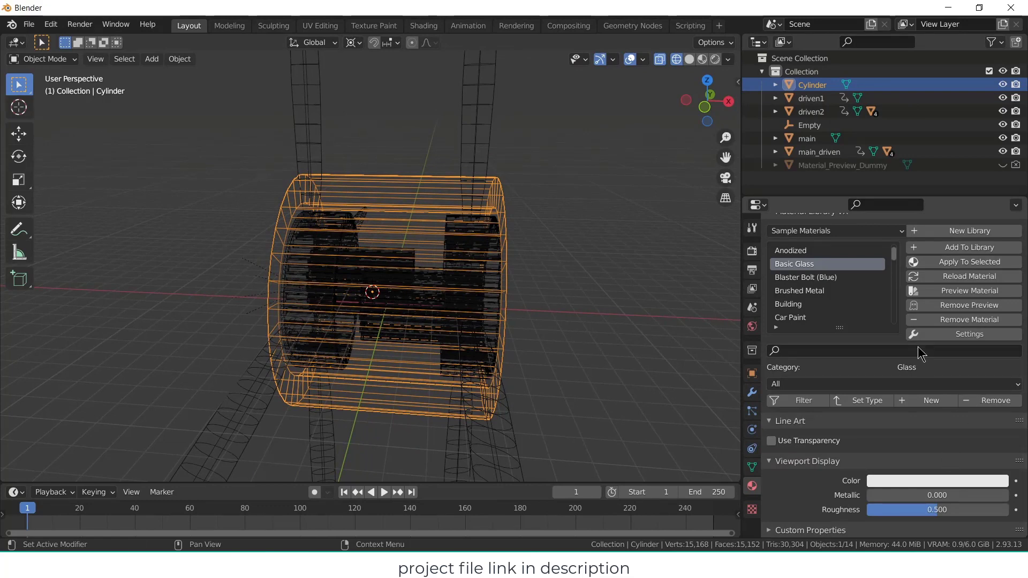
- Display the scene in Material Preview shading and shade the cylinder smooth
left_click(702, 60)
left_click(596, 241)
middle_click_drag(532, 253, 538, 216)
left_click(538, 216)
right_click(535, 208)
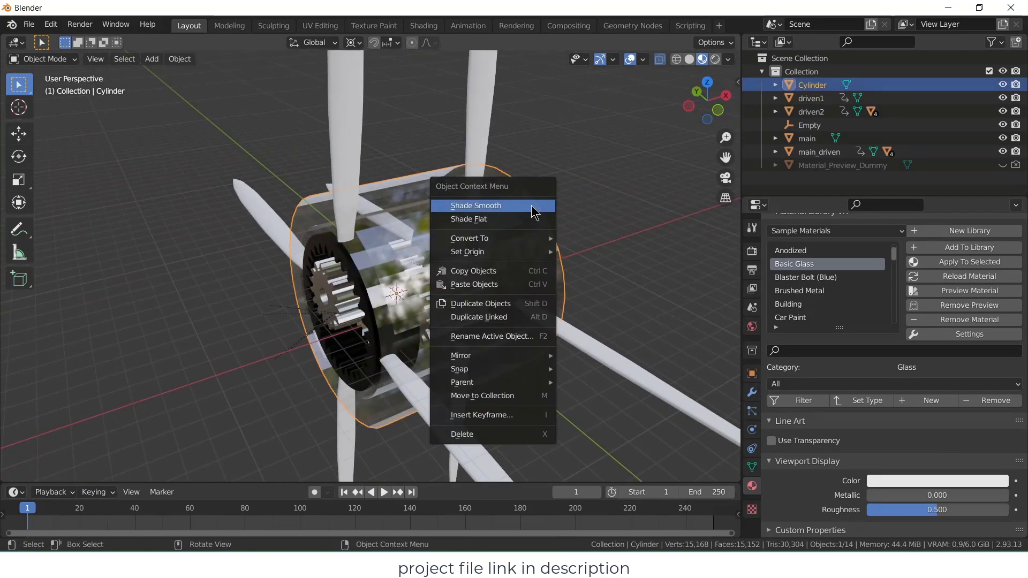
left_click(535, 208)
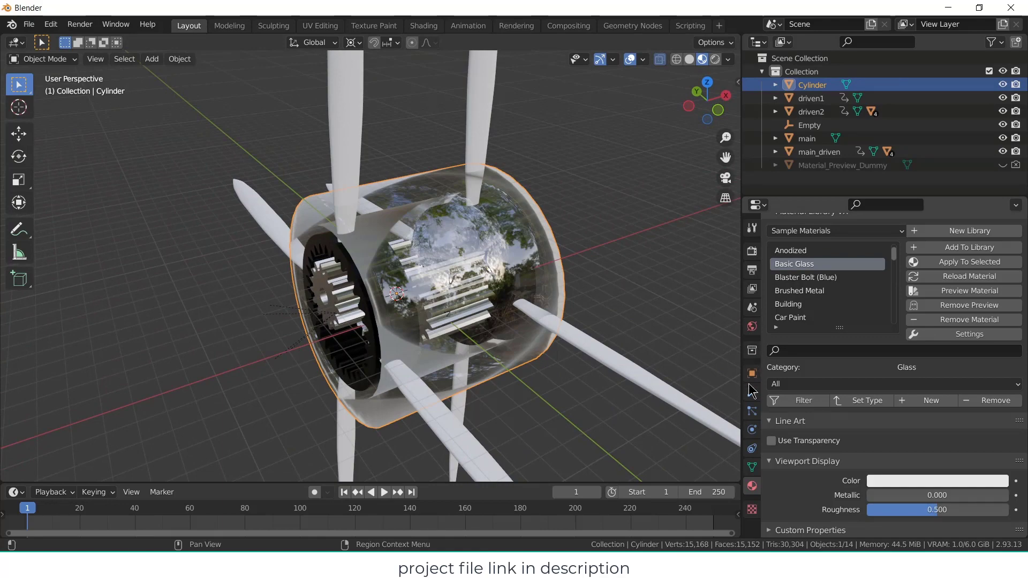
- Enable Auto Smooth for the cylinder's mesh normals
left_click(752, 467)
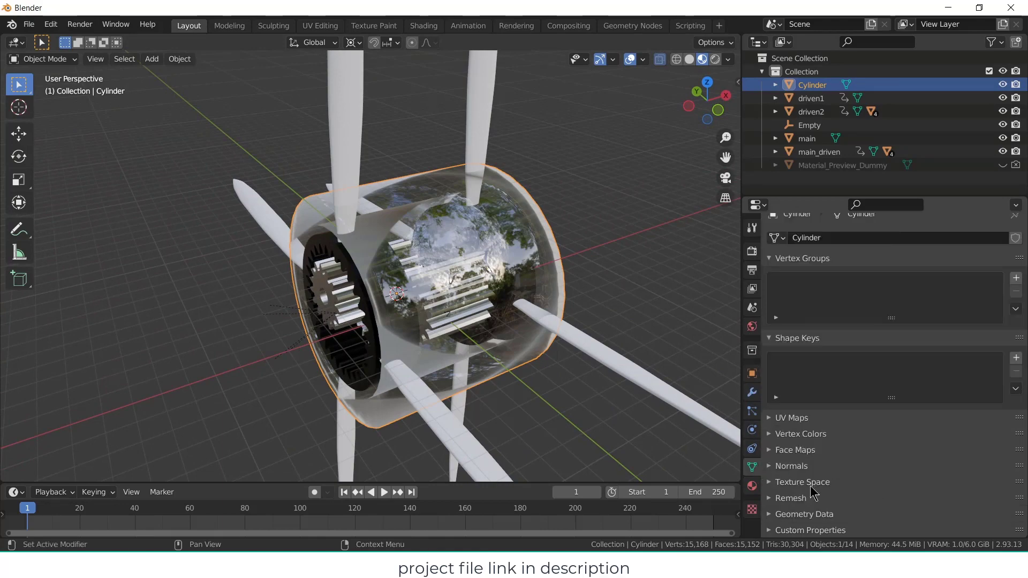
left_click(792, 466)
left_click(870, 486)
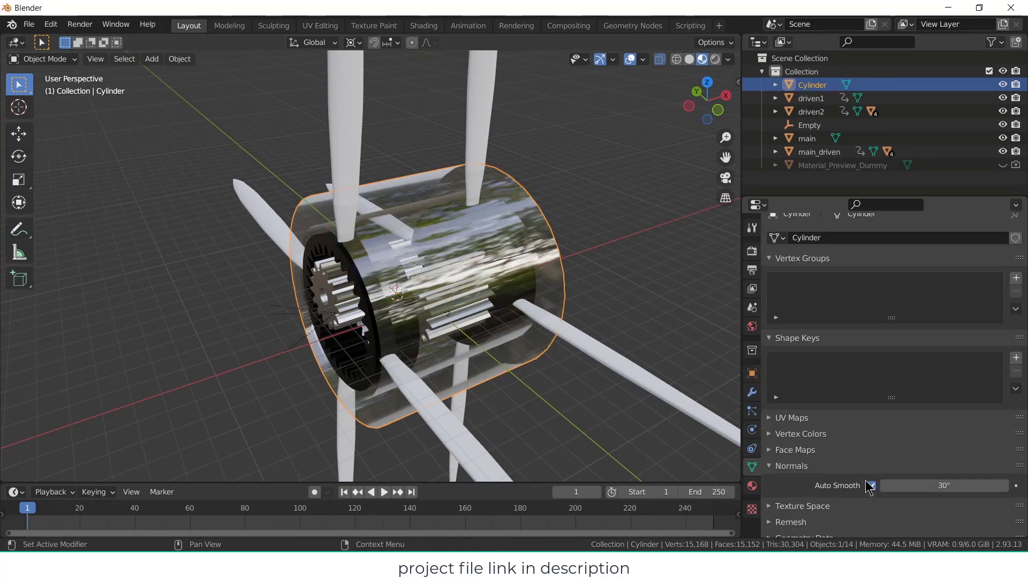
- Insert a rotation keyframe for the driven1 gear at frame 1
middle_click_drag(460, 251, 410, 278)
left_click(386, 293)
key("i")
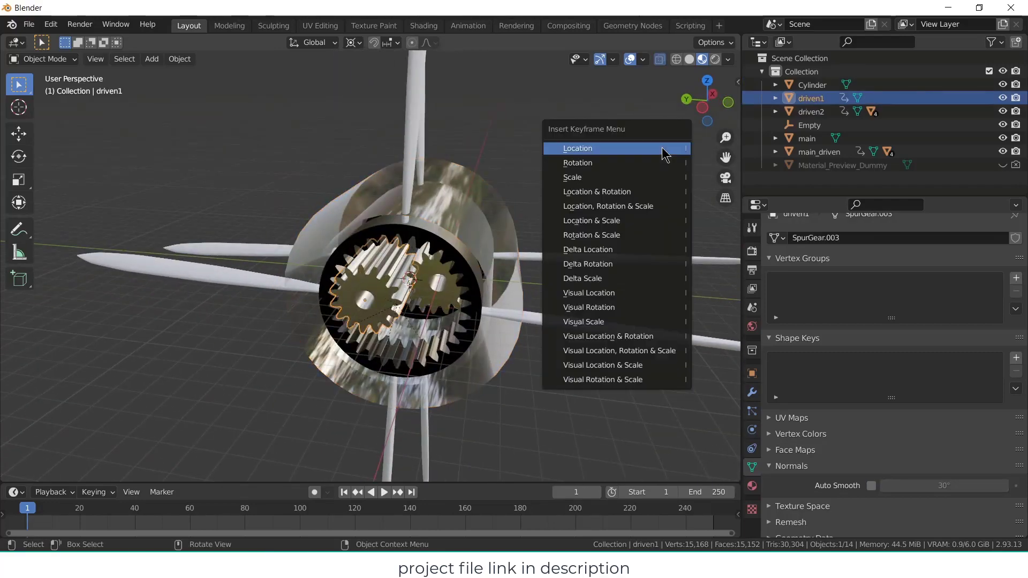
left_click(665, 162)
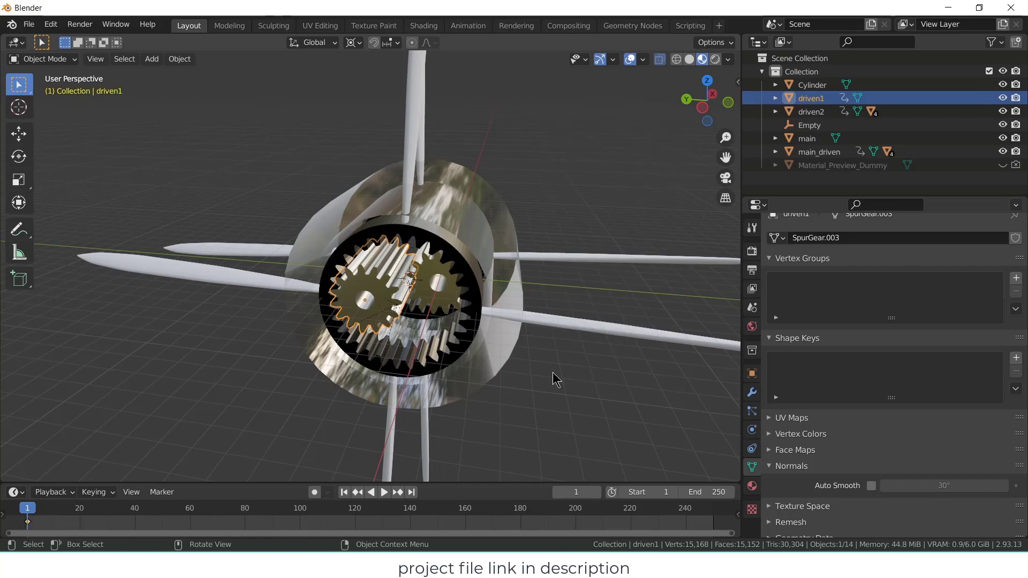
- Set the animation's end frame to 360 and make frame 360 the current frame
left_click(522, 513)
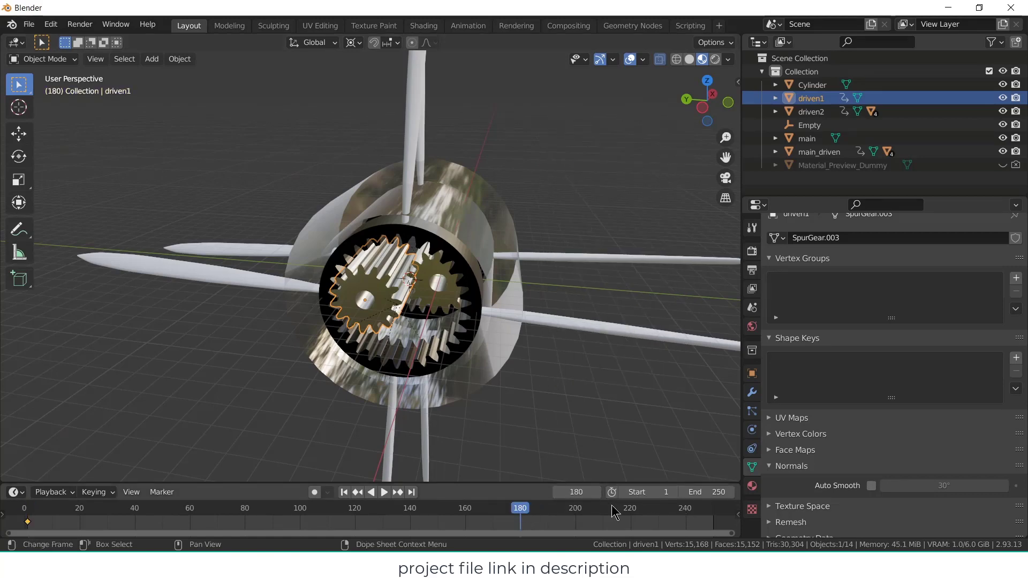
left_click(714, 491)
type("360")
key("Return")
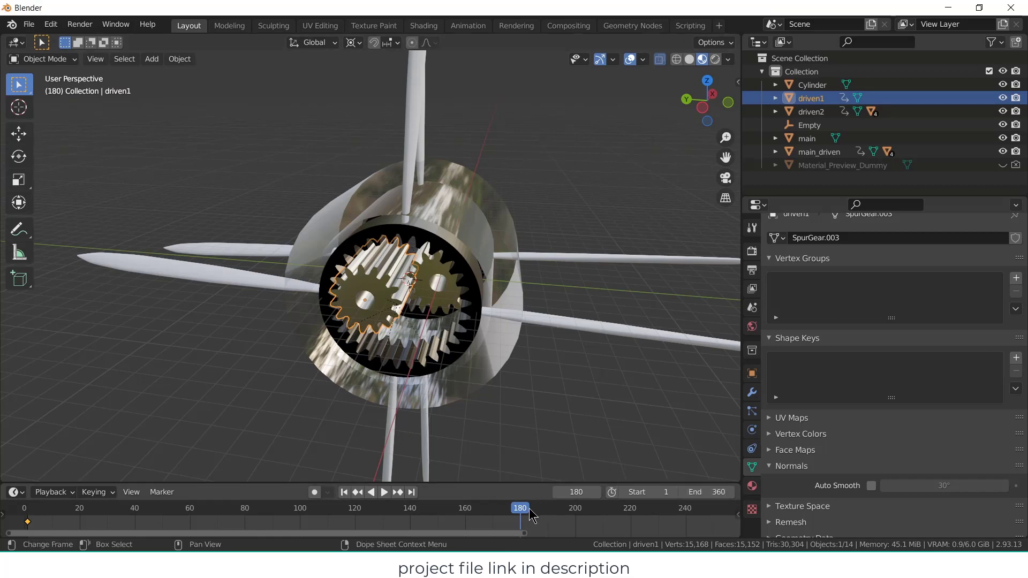
left_click(591, 491)
type("360")
key("Return")
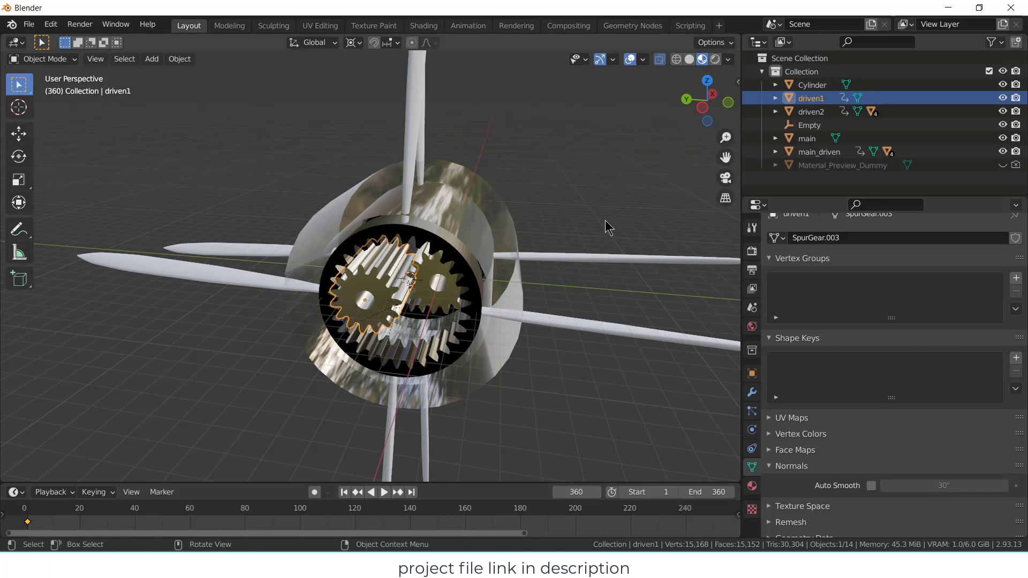
- Rotate the driven1 gear 360° about the global X axis around its own origin and keyframe its rotation at frame 360
key("r")
type("x")
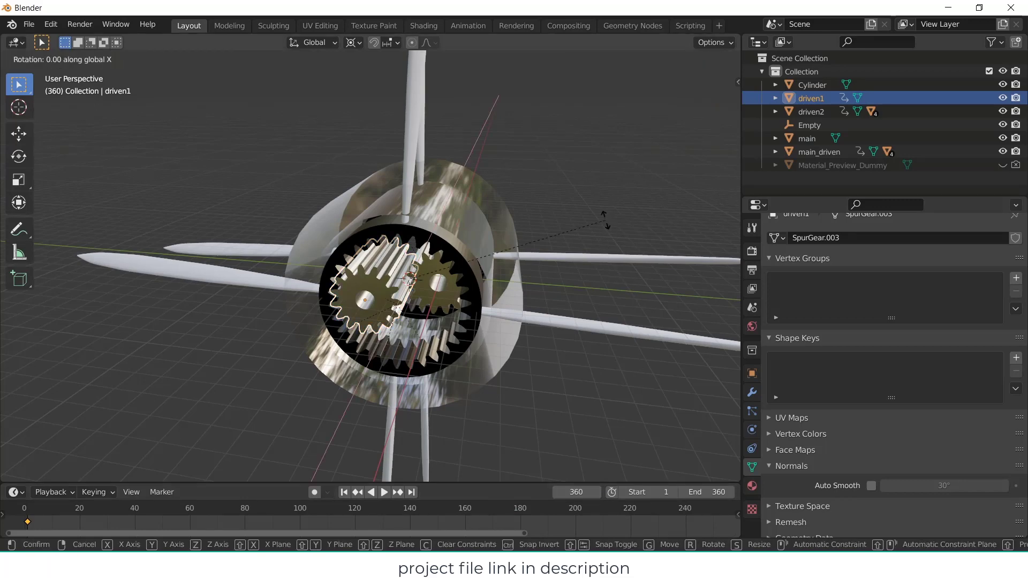
type("36")
key("Return")
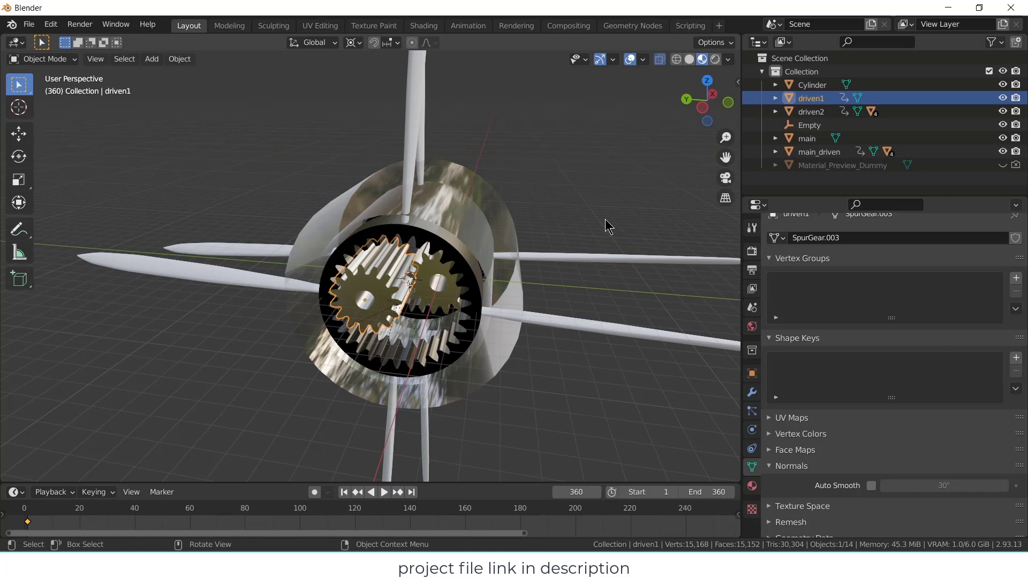
left_click(354, 42)
left_click(378, 87)
key("r")
key("x")
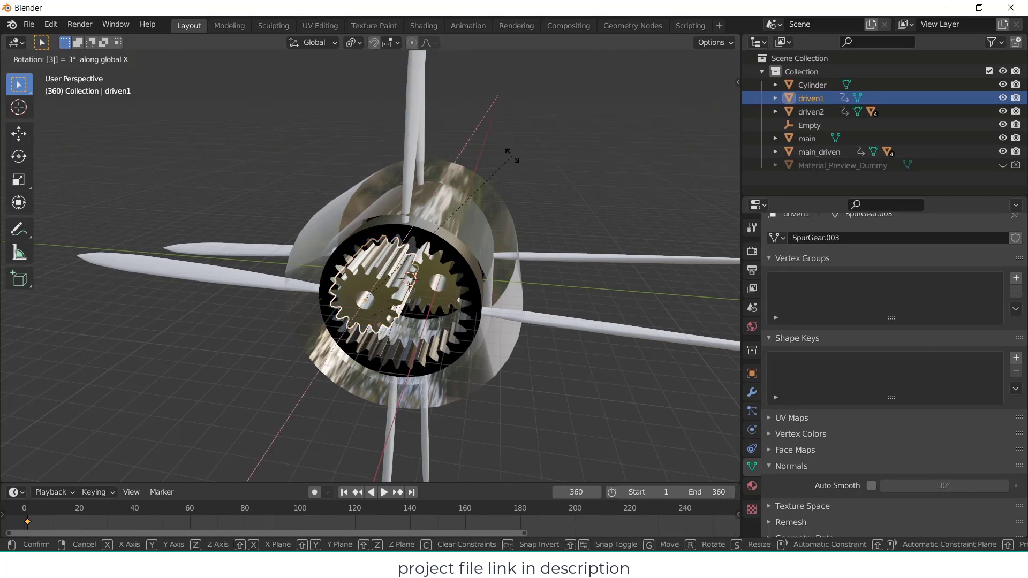
key("Return")
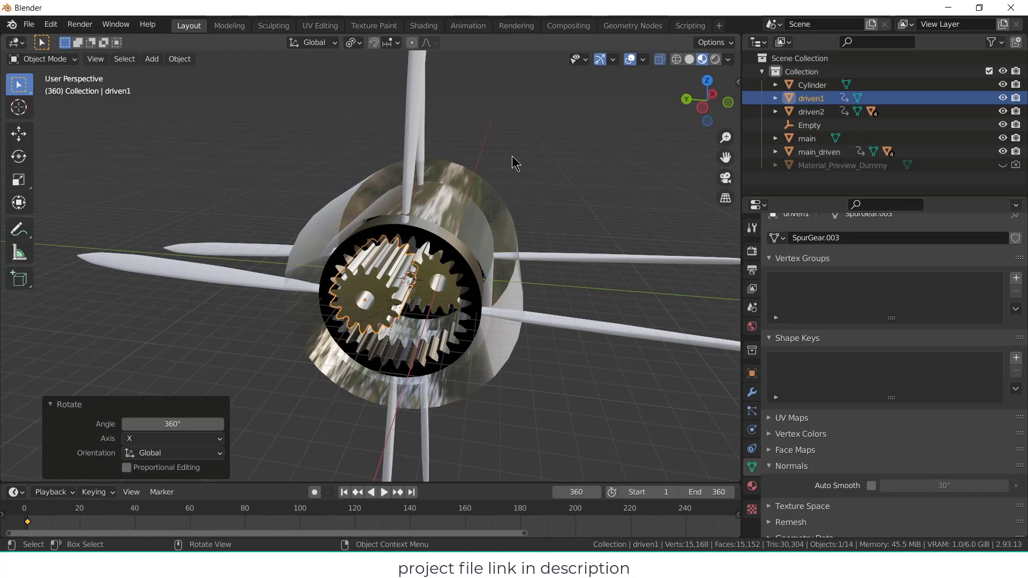
key("i")
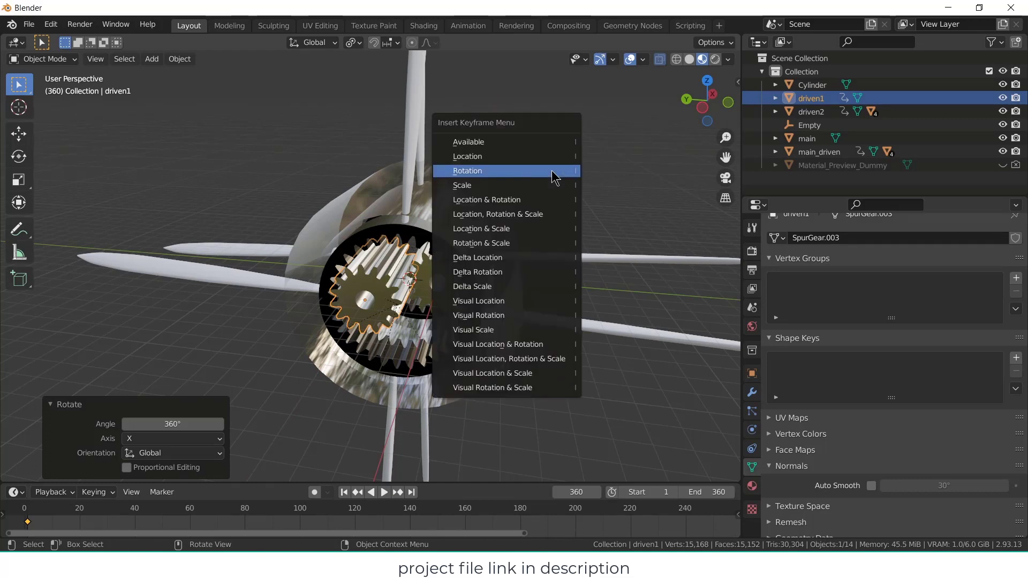
left_click(551, 174)
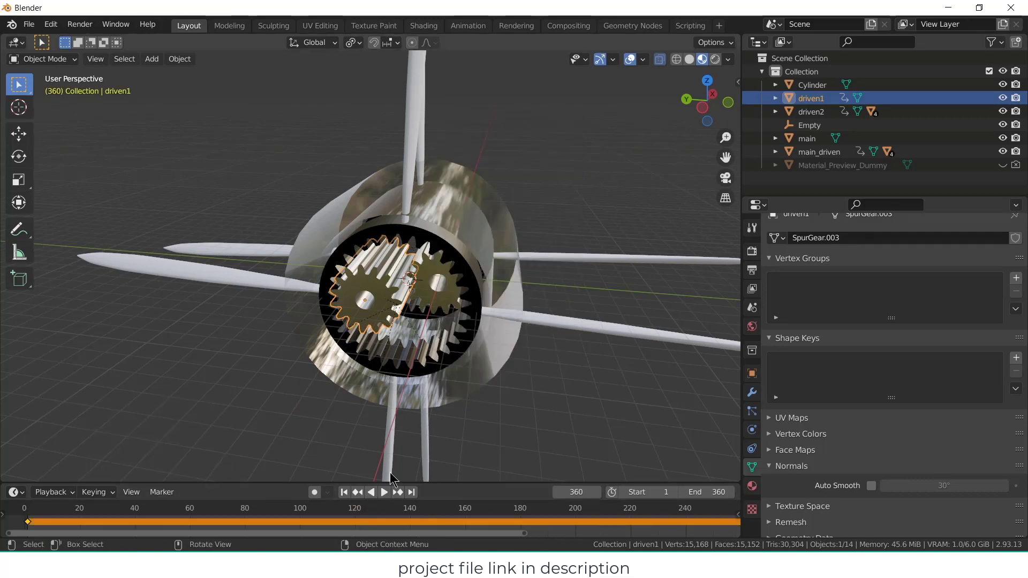
- Display the driven1 gear's object transform properties, enlarge the timeline area and return to frame 1
scroll(534, 352, "down", 4)
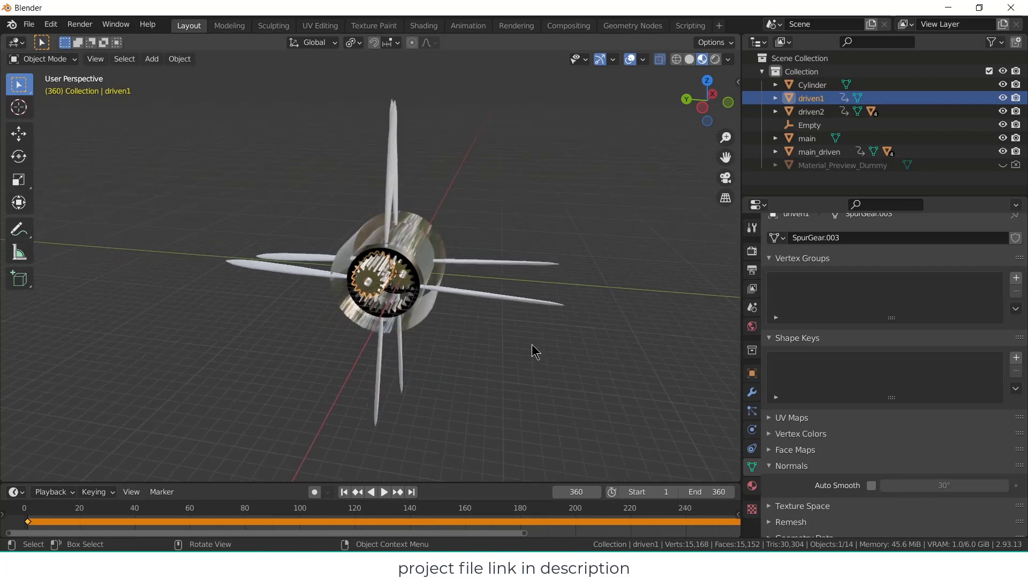
left_click(752, 373)
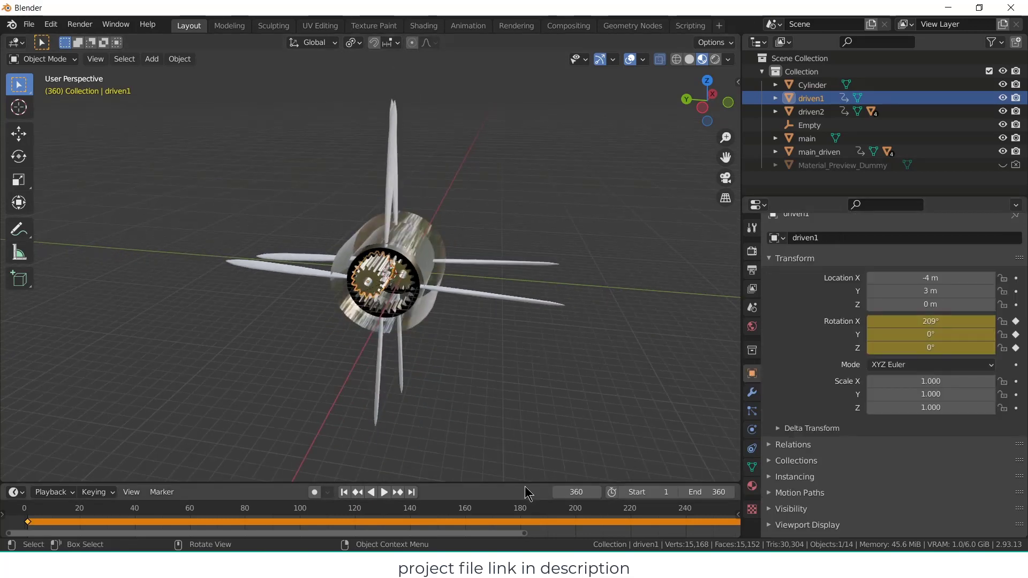
left_click_drag(525, 484, 524, 386)
left_click(345, 395)
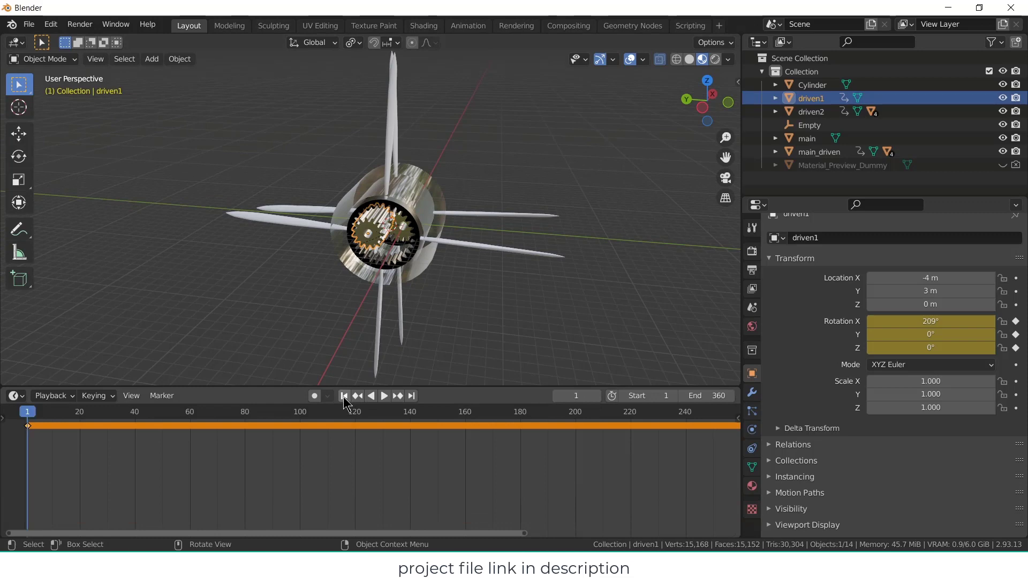
left_click(948, 322)
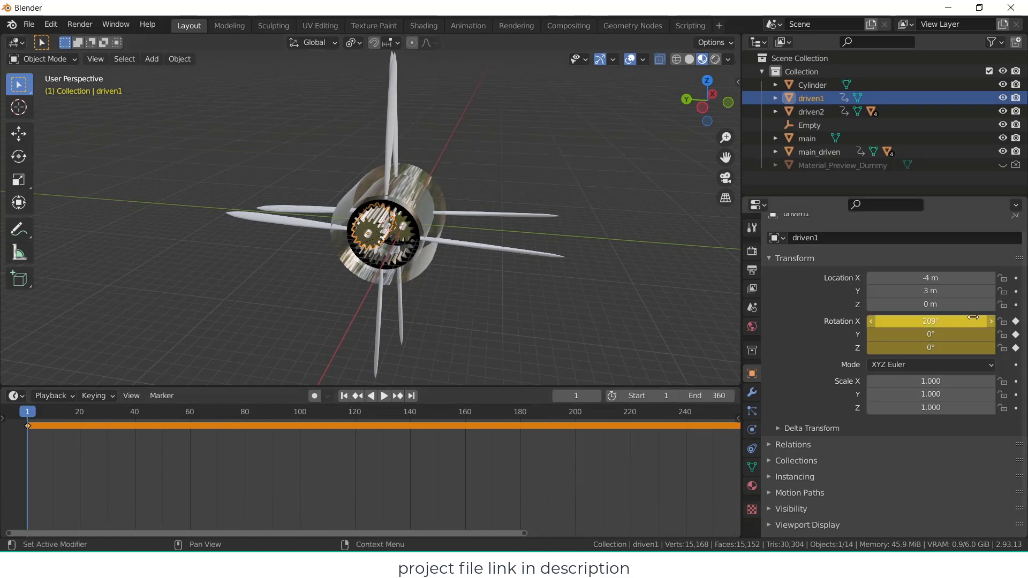
key("Escape")
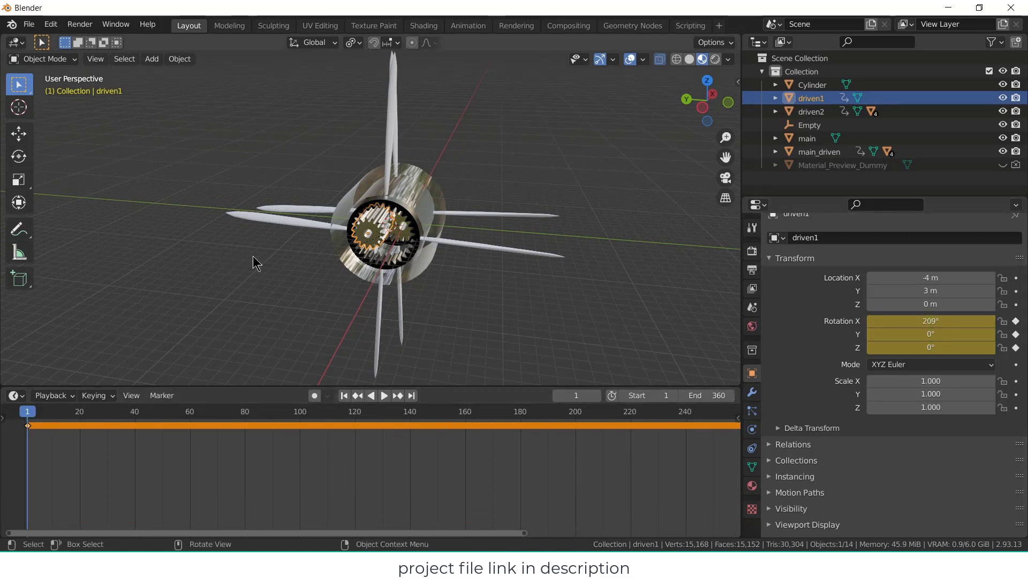
- Remove the driven1 gear's X, Y and Z rotation keyframes at frame 1
middle_click_drag(255, 264, 725, 273)
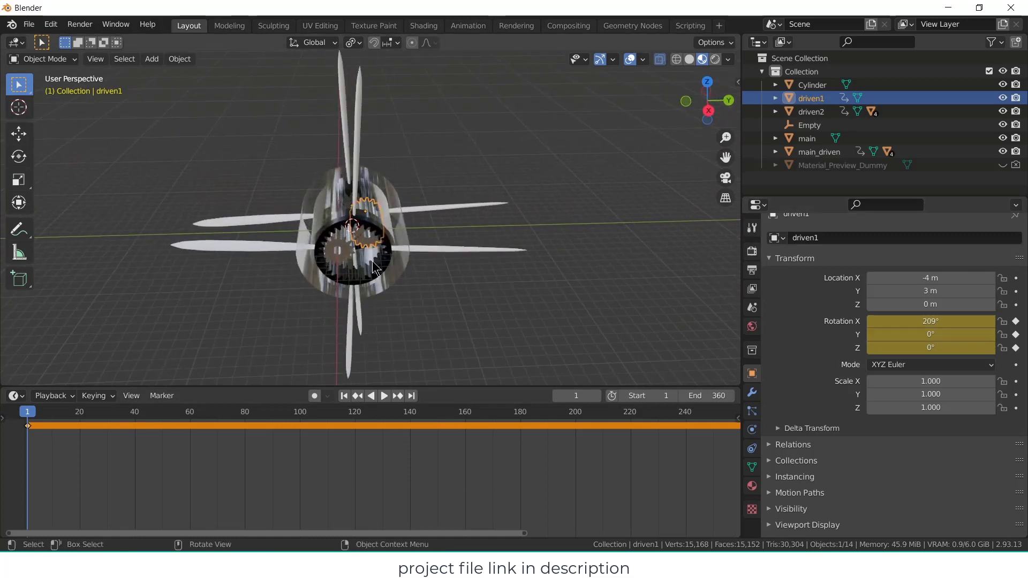
left_click(353, 253)
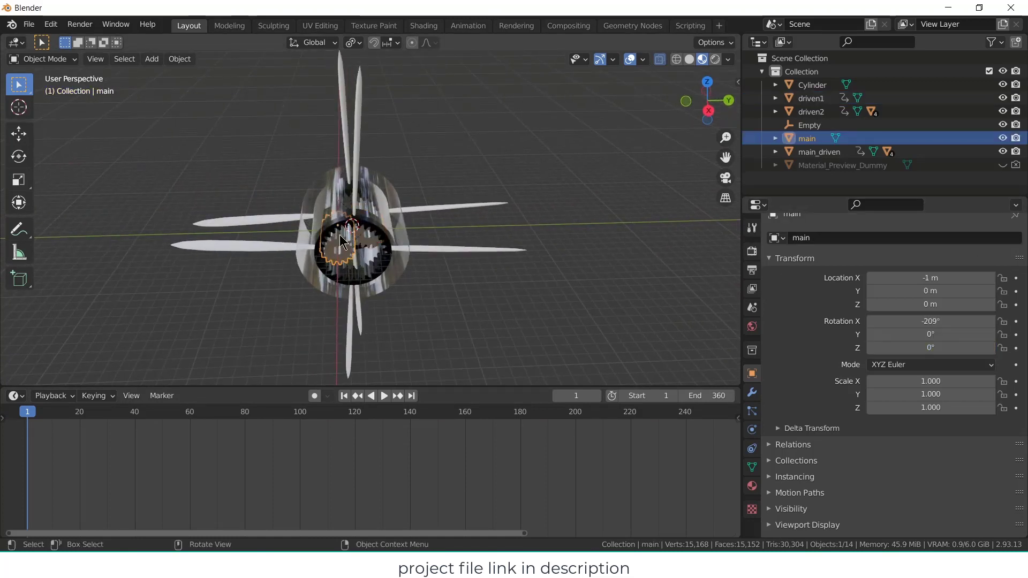
left_click(364, 248)
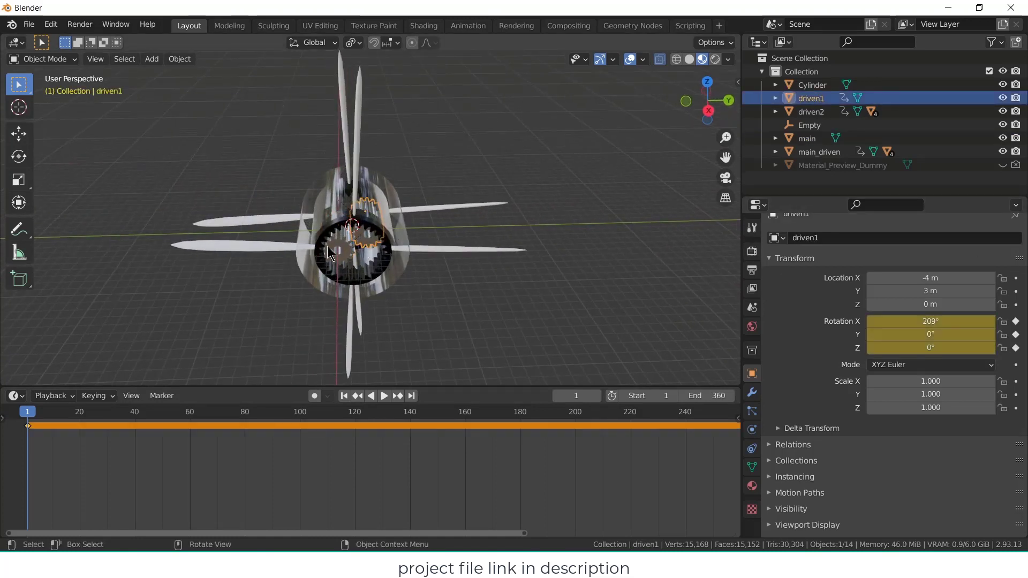
left_click(1016, 321)
left_click(1016, 334)
left_click(1016, 348)
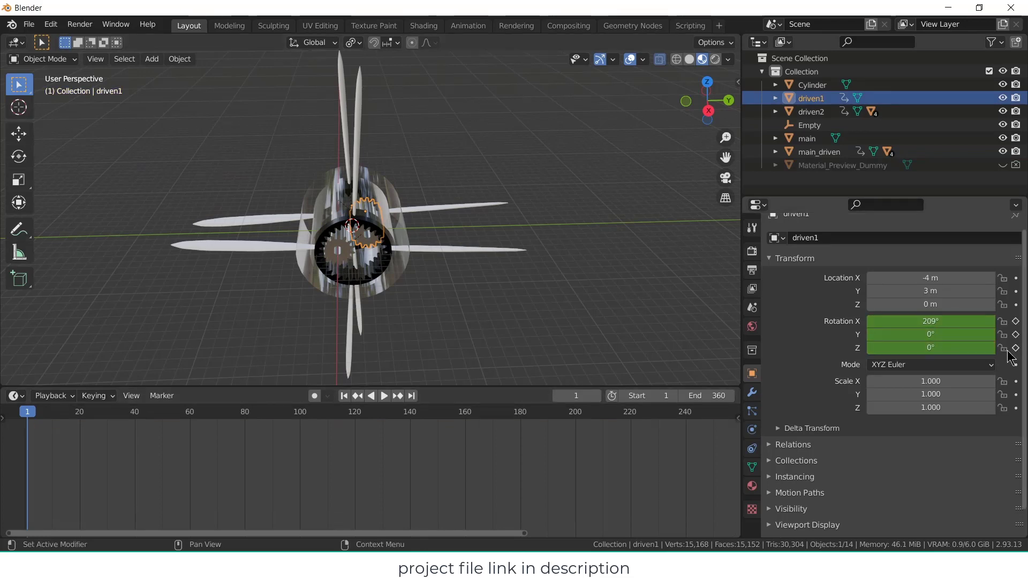
- Set the main gear's X rotation to 0° and keyframe it at frame 1
left_click(348, 251)
double_click(954, 321)
type("0")
key("Return")
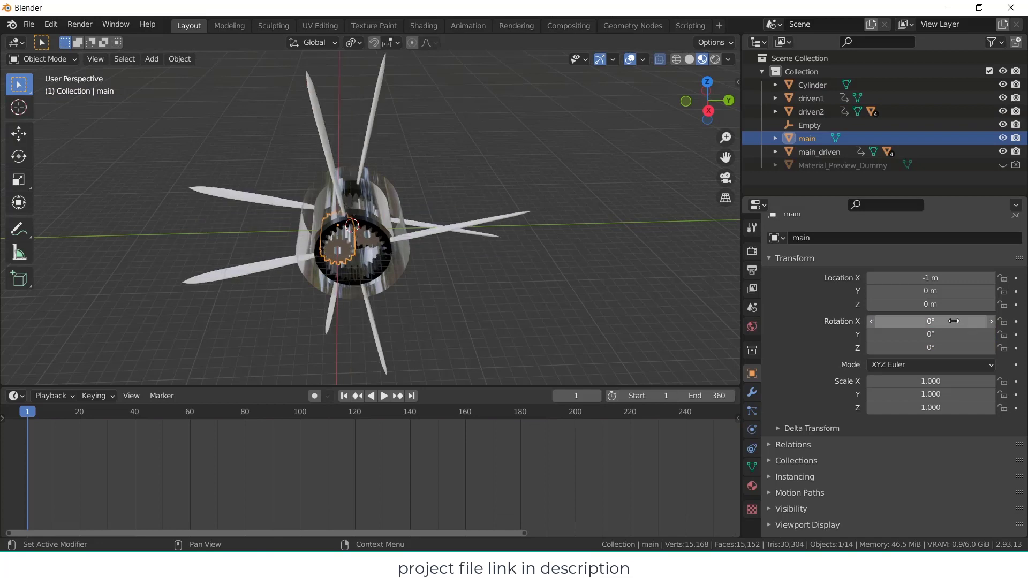
left_click(1016, 321)
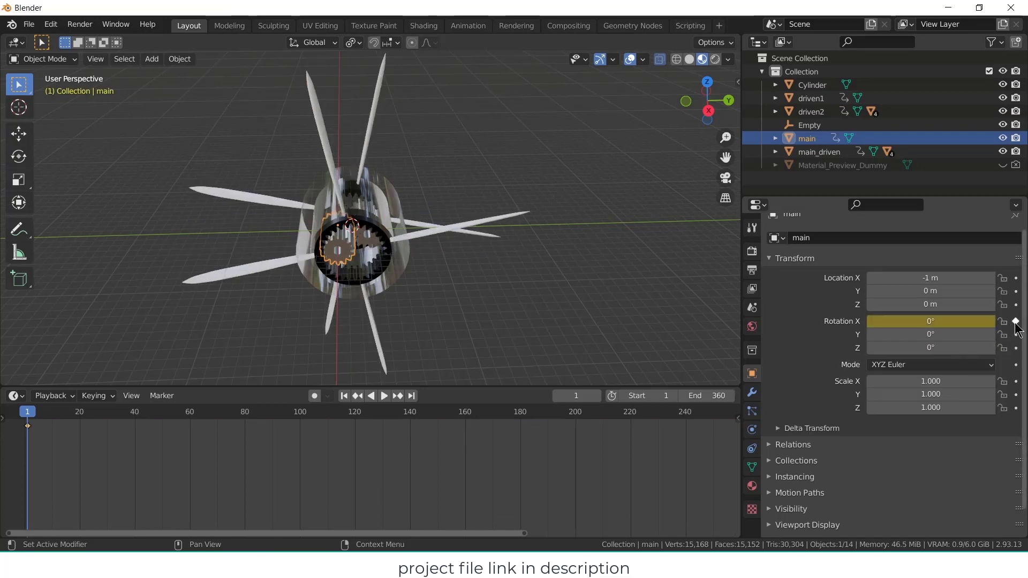
- Set the main gear's X rotation to 360° at frame 360 and keyframe it
left_click(411, 395)
double_click(922, 321)
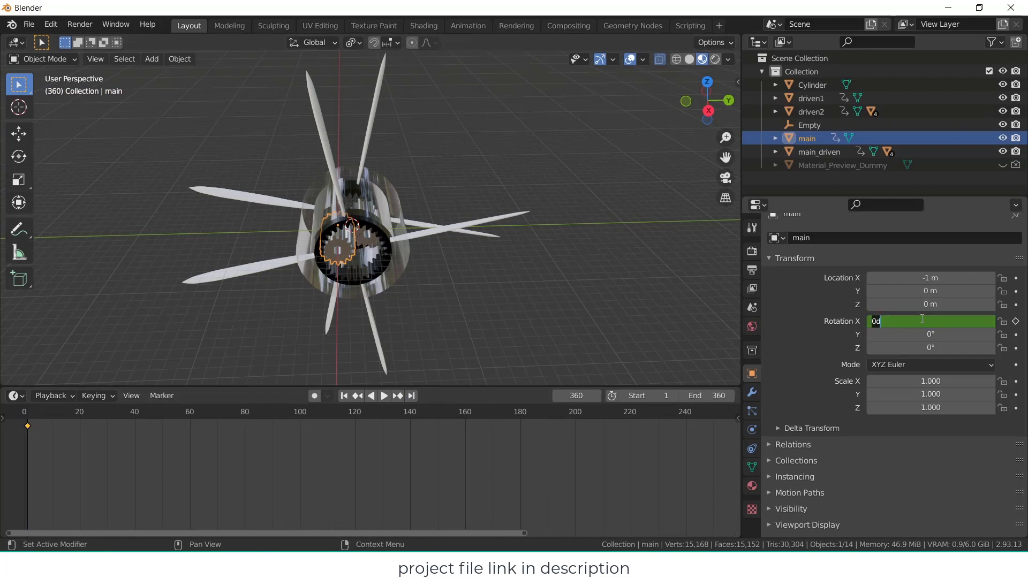
key("Return")
left_click(1015, 321)
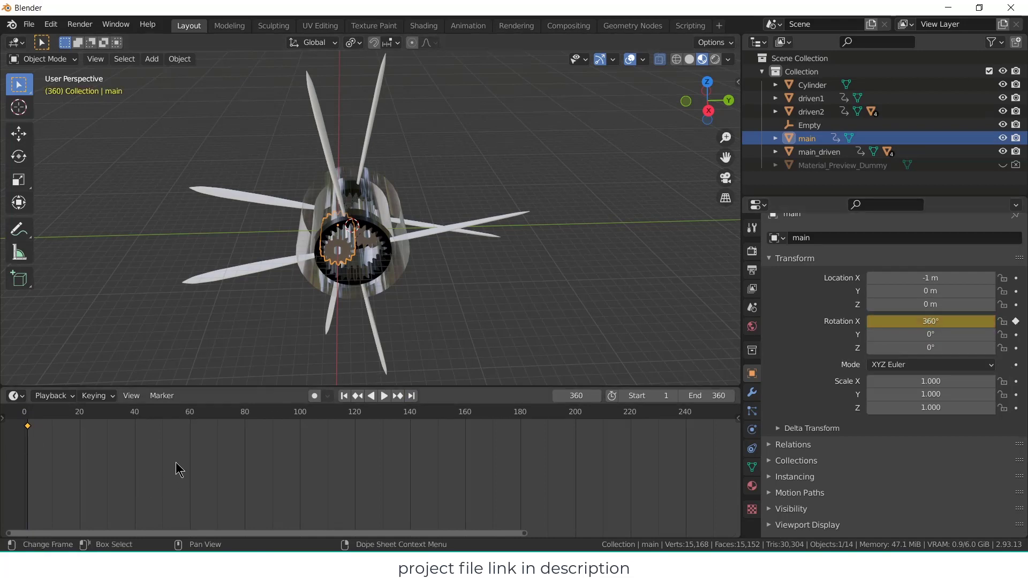
- Set the interpolation of the main gear's rotation keyframes to Linear
scroll(176, 462, "down", 4)
scroll(185, 459, "down", 1)
left_click_drag(171, 464, 687, 415)
key("t")
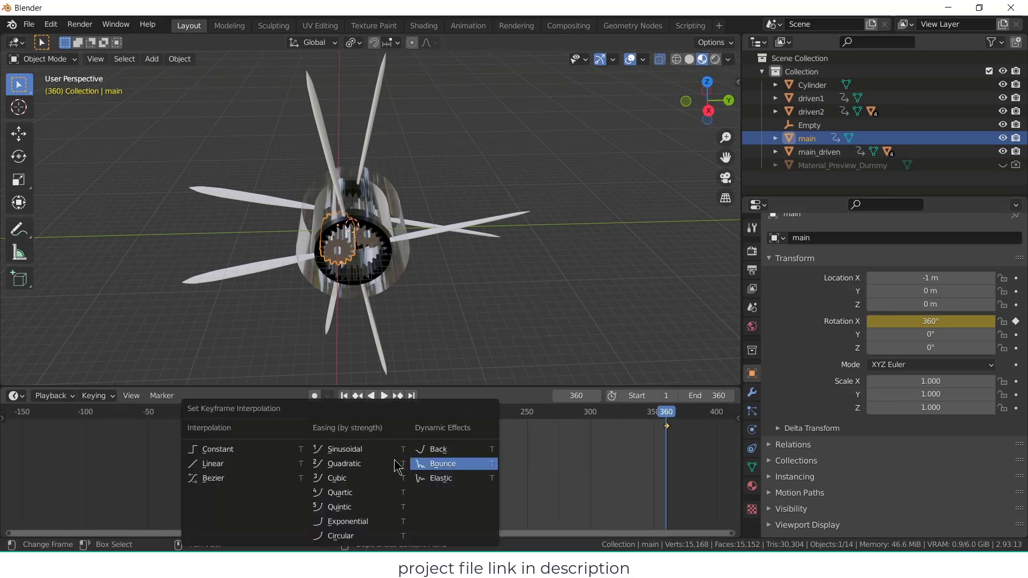
left_click(256, 466)
- Play the animation from frame 1 and check how the gears and propeller blades turn
left_click_drag(676, 414, 216, 401)
key("space")
left_click(377, 396)
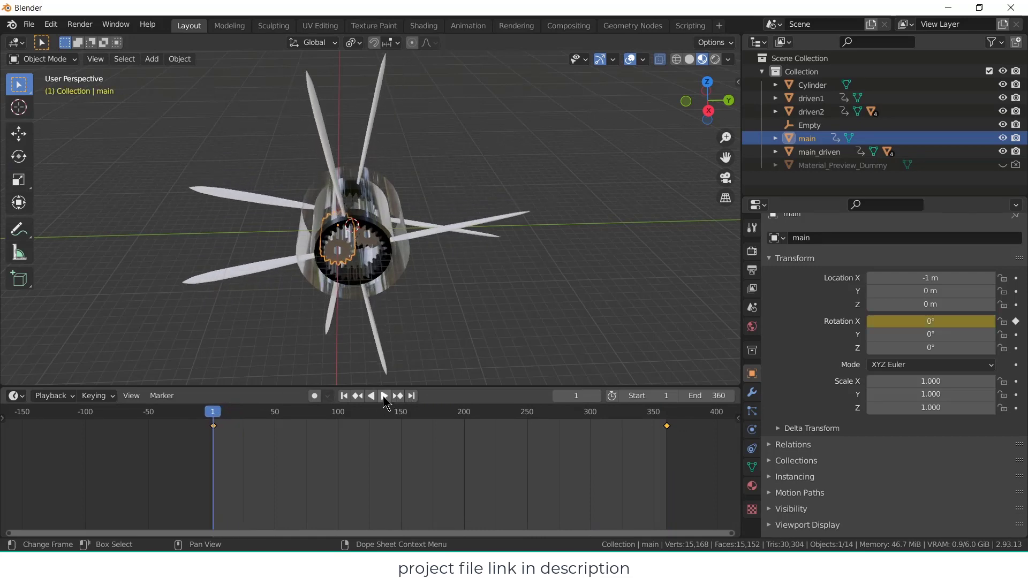
left_click(384, 396)
scroll(384, 288, "up", 5)
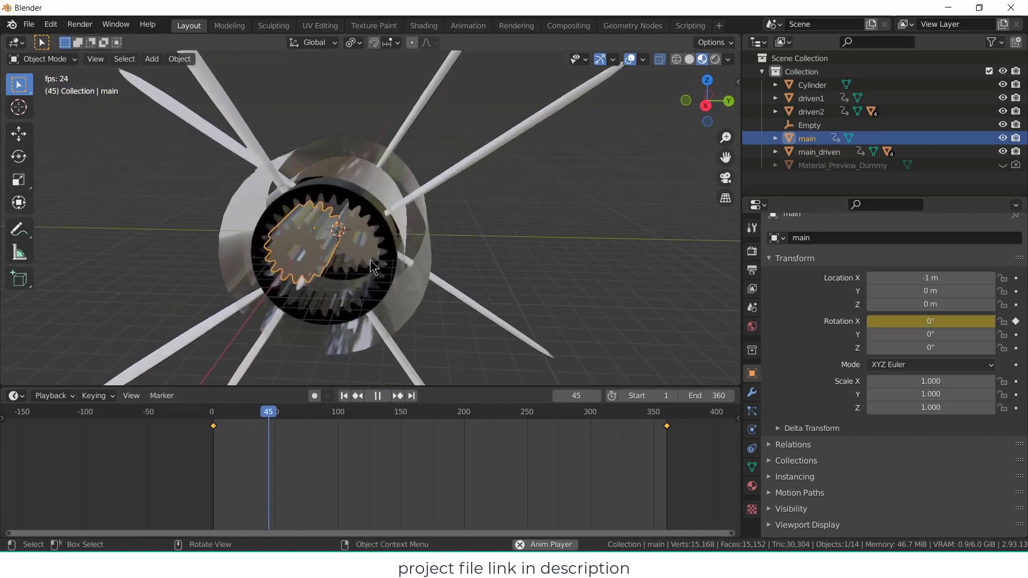
scroll(387, 270, "down", 5)
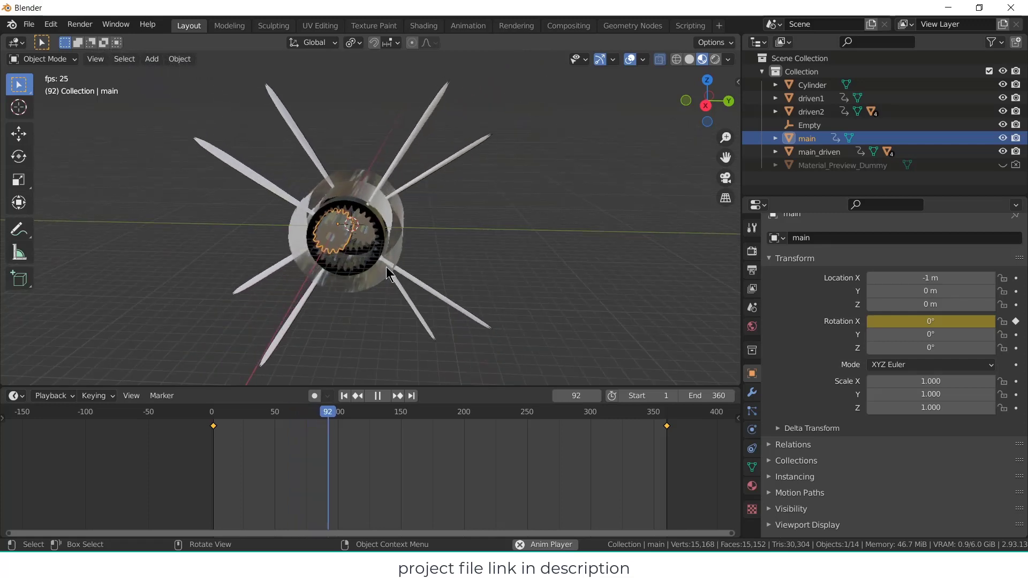
left_click(378, 396)
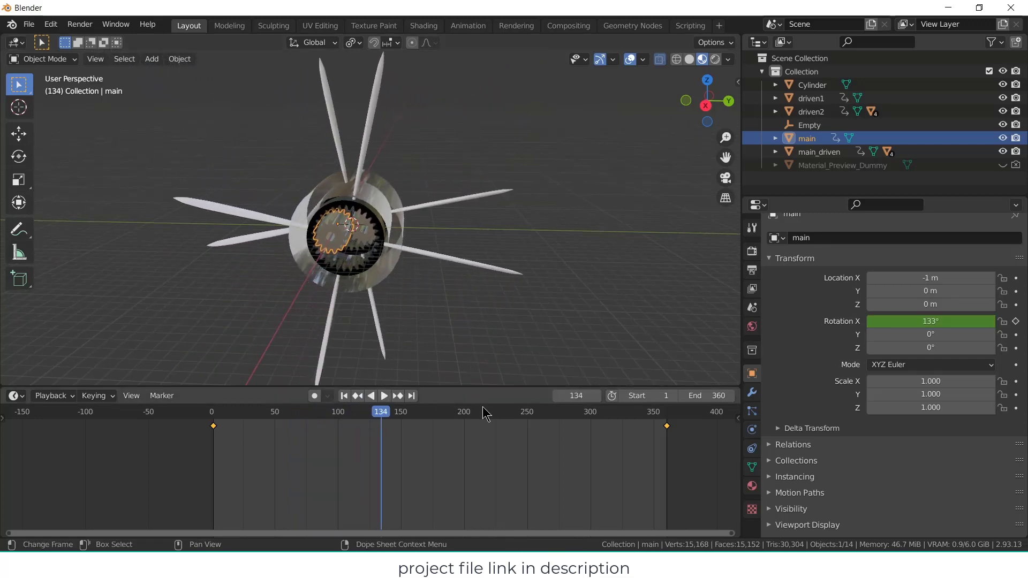
- Set the main gear's X rotation to 720° at frame 360 and update its keyframe
left_click(405, 397)
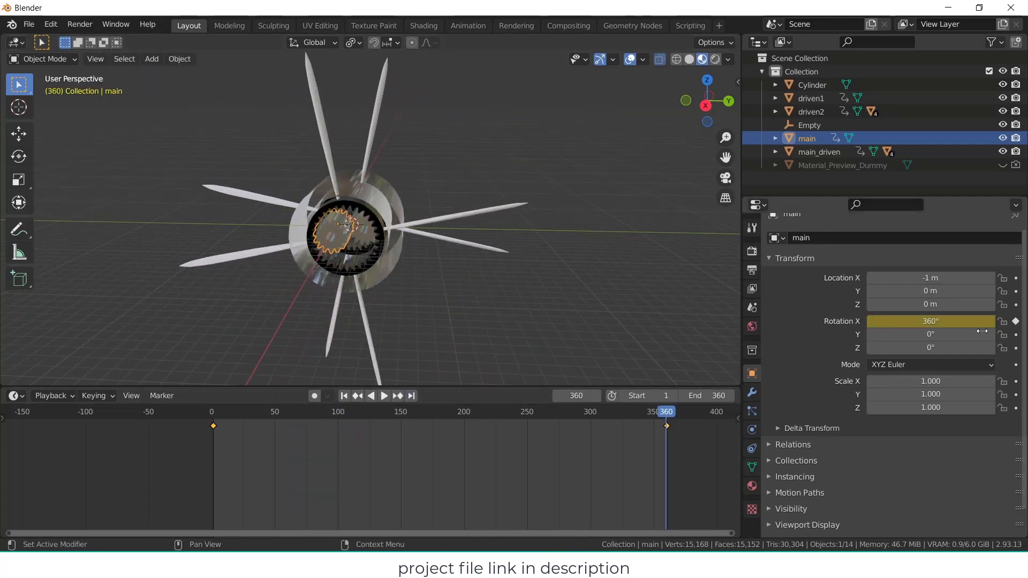
left_click(961, 322)
type("360d")
key("Return")
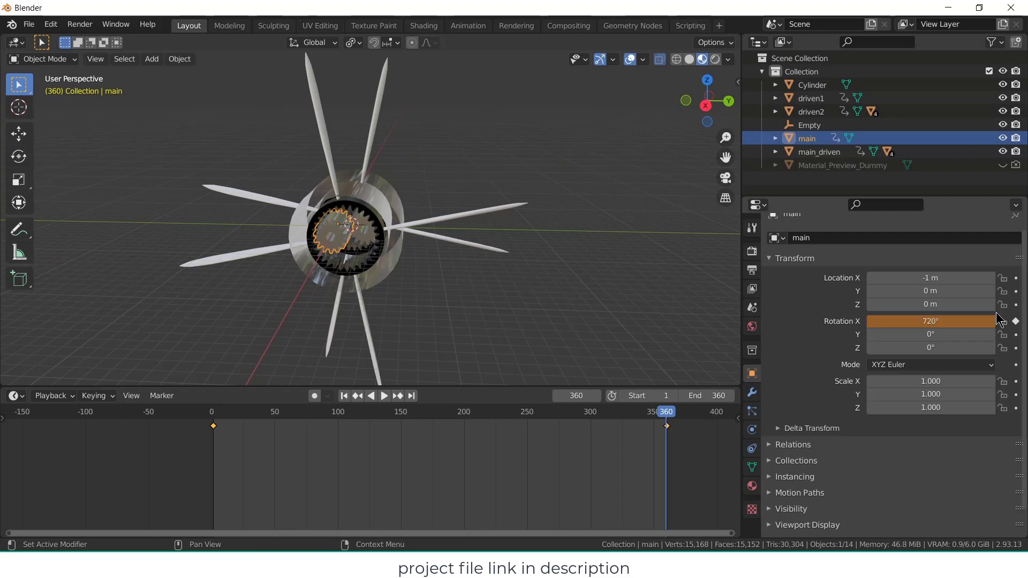
left_click(1016, 322)
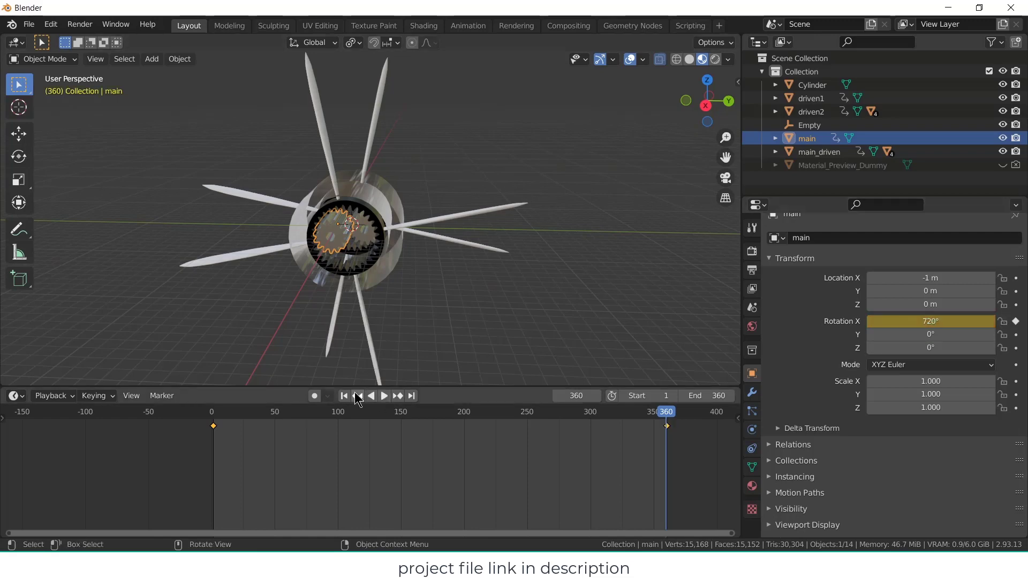
- Replay the animation from frame 1 and examine the spinning gears and propellers from an angled view with nothing selected
left_click(358, 397)
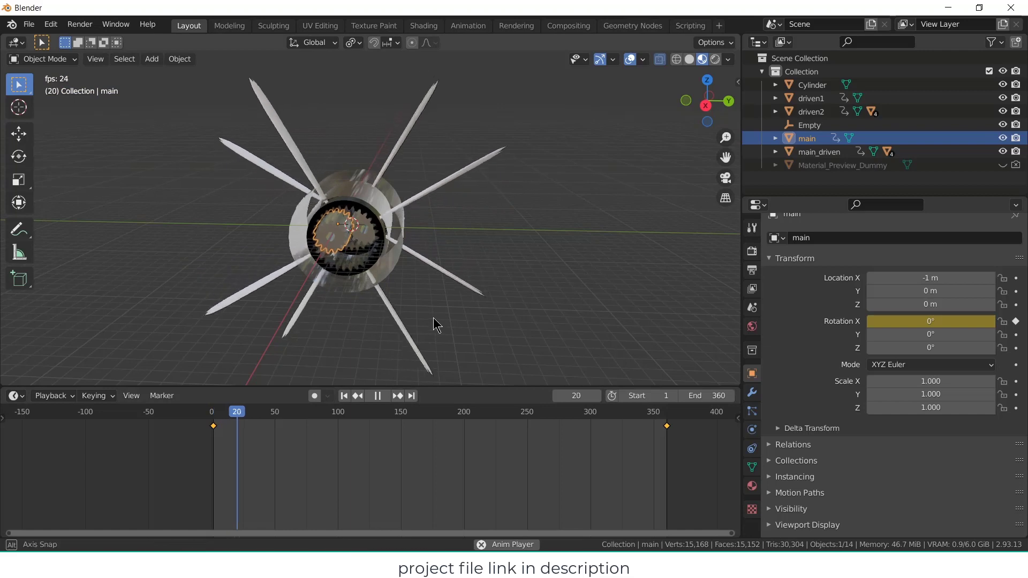
middle_click_drag(432, 319, 377, 262)
scroll(377, 261, "up", 2)
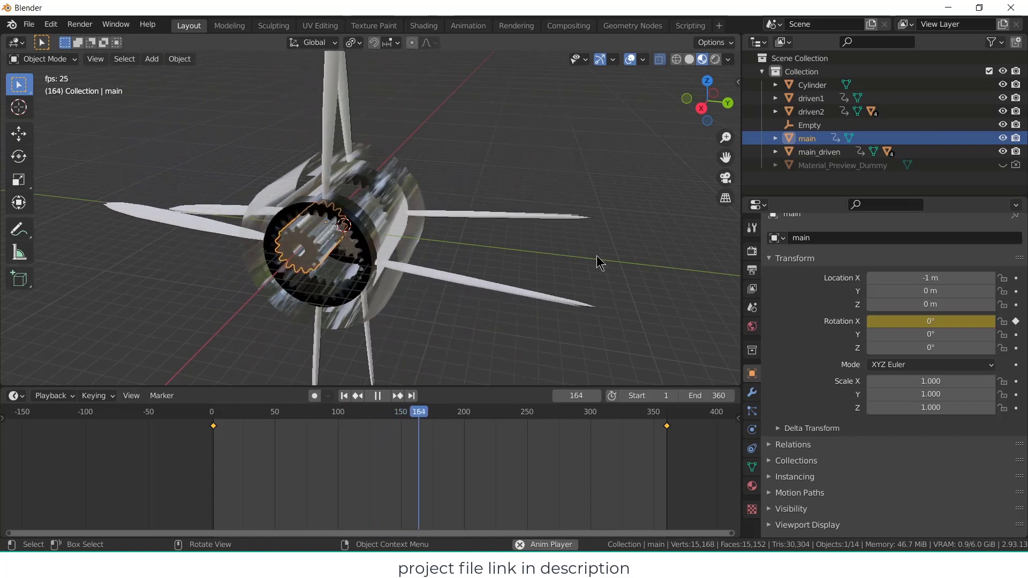
left_click(624, 278)
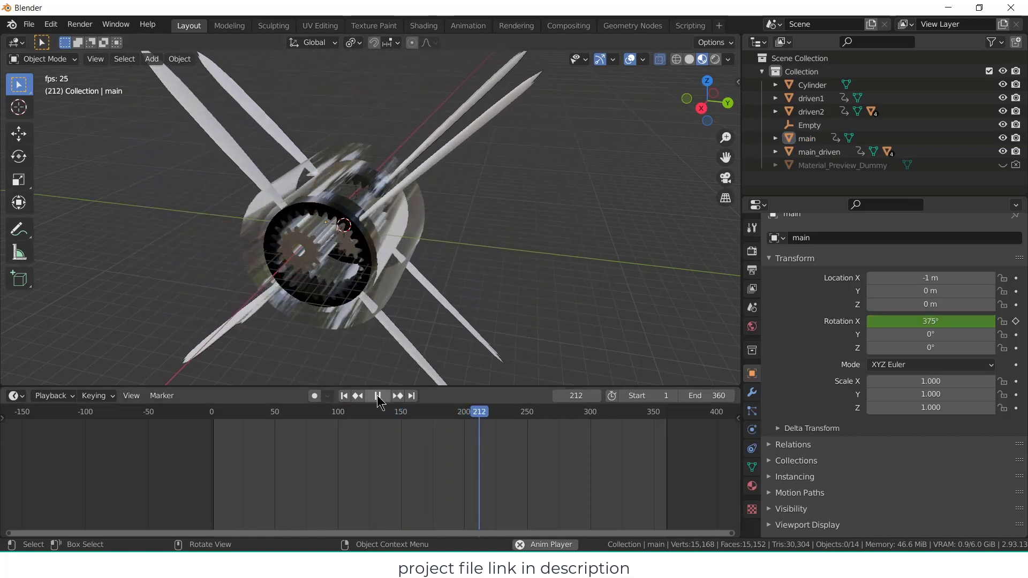
- Stop the playback and try Cycles on GPU Compute as the render engine with rendered viewport shading
key("space")
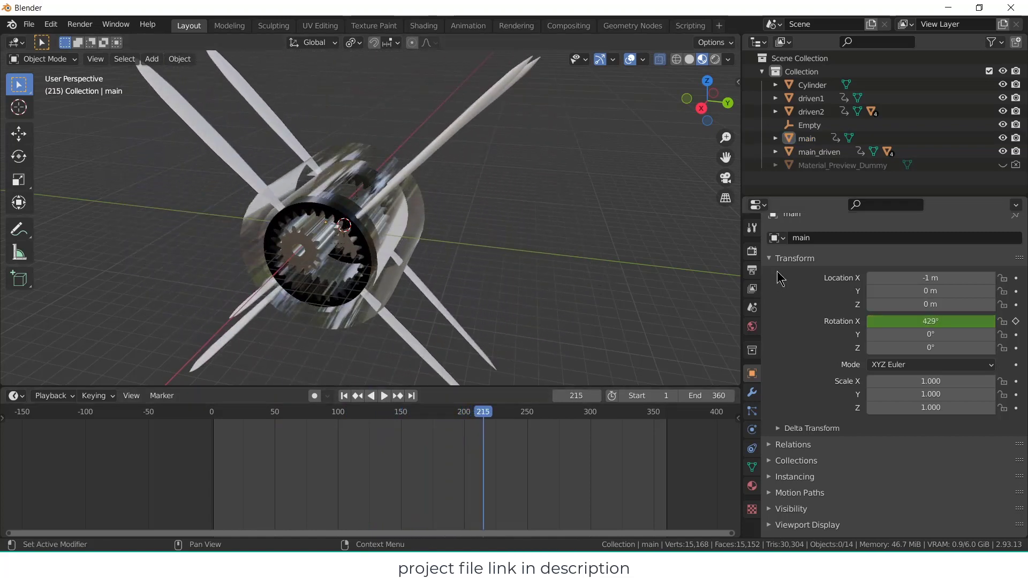
left_click(753, 253)
left_click(931, 239)
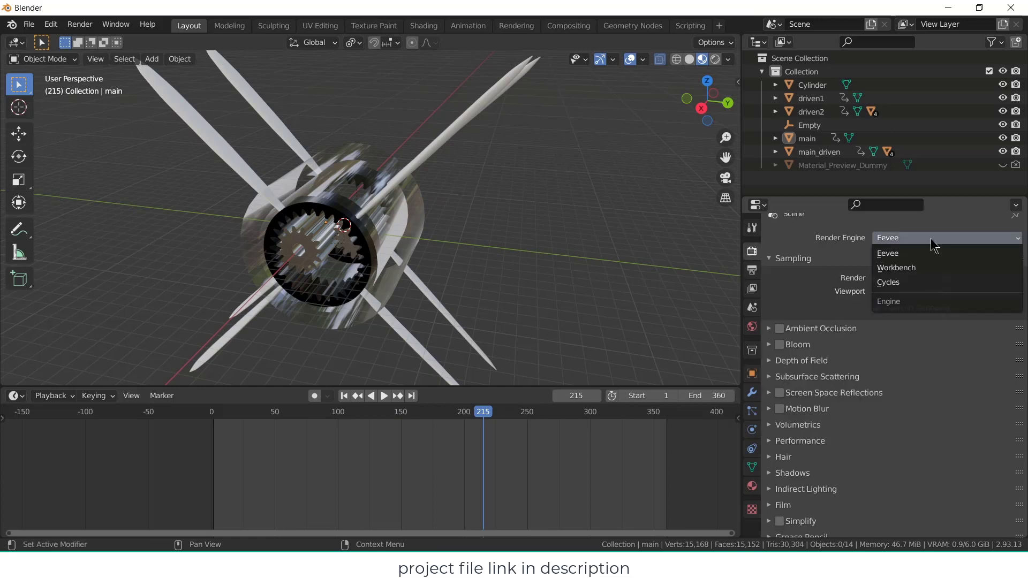
left_click(920, 282)
left_click(925, 269)
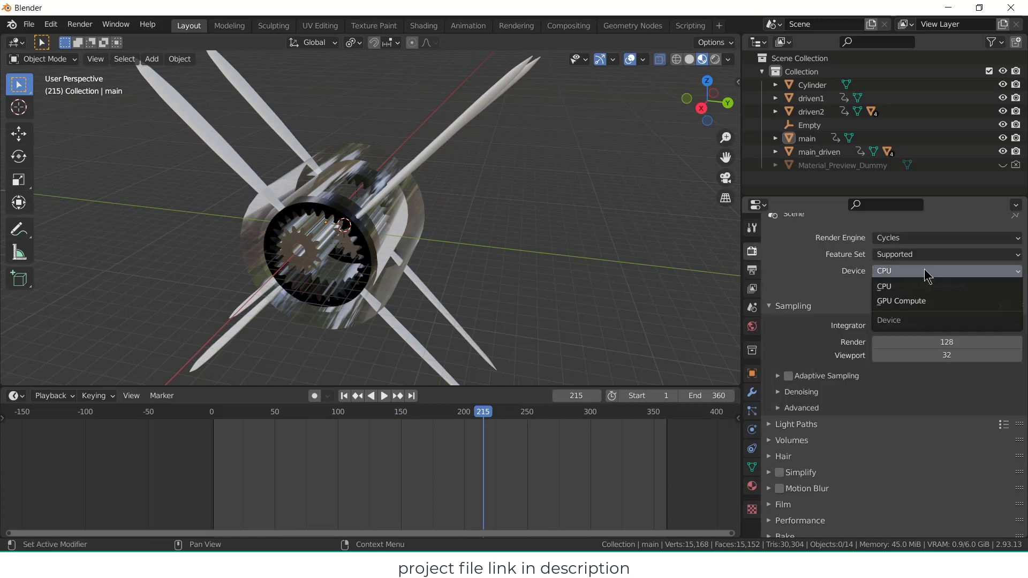
left_click(922, 301)
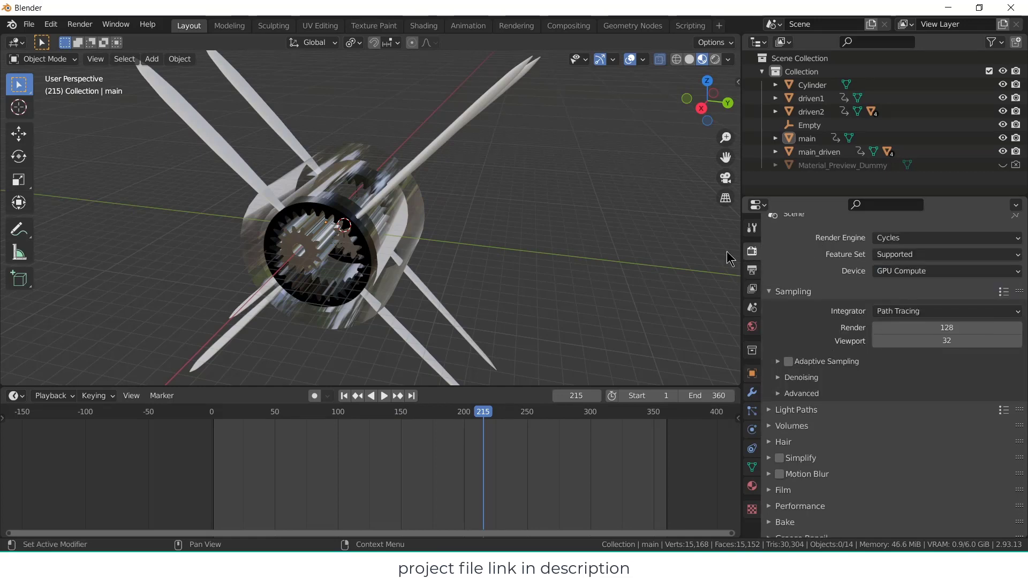
left_click(716, 61)
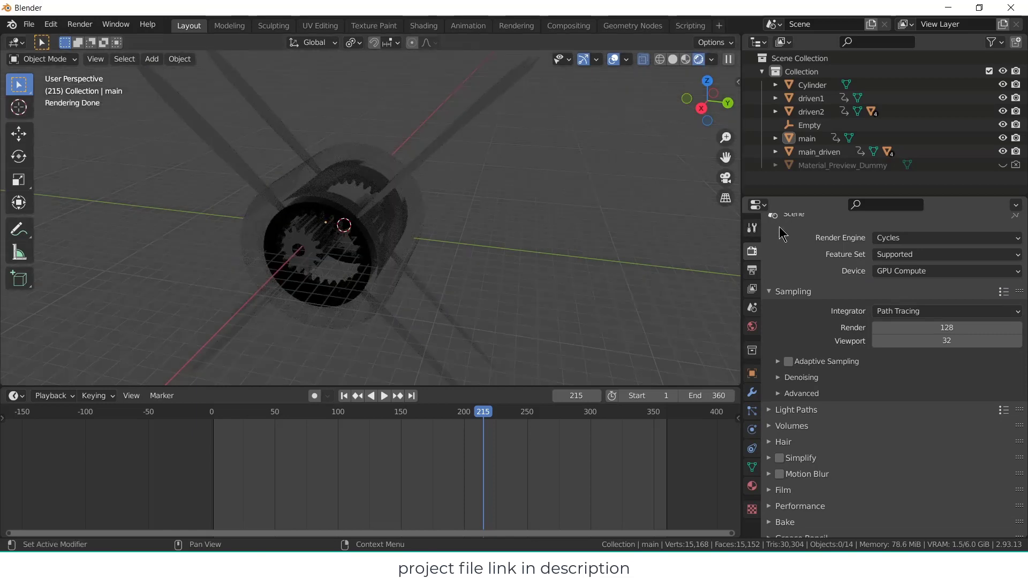
- Set the render engine back to Eevee and return the viewport to Material Preview shading
left_click(752, 271)
left_click(758, 250)
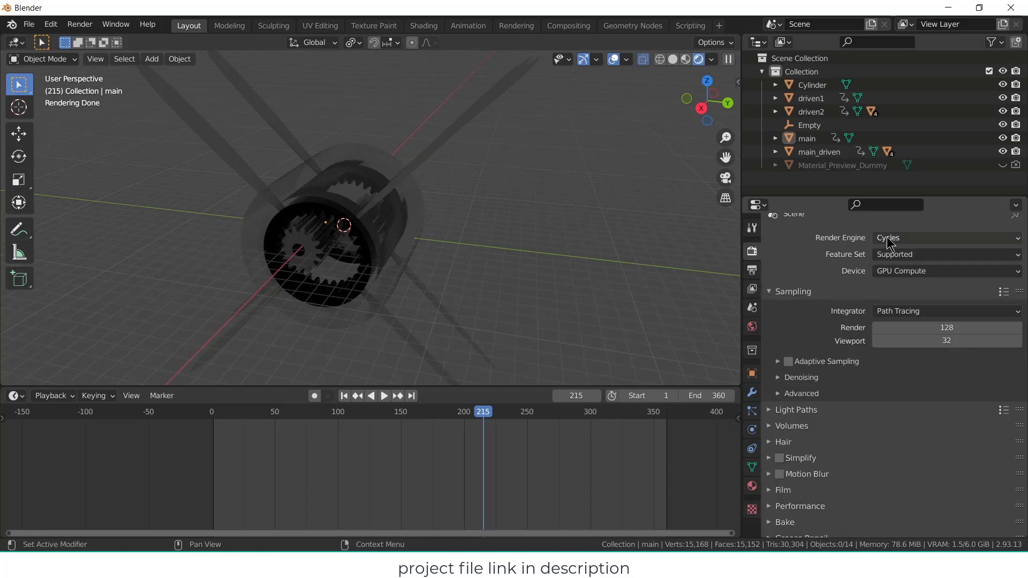
left_click(899, 238)
left_click(899, 254)
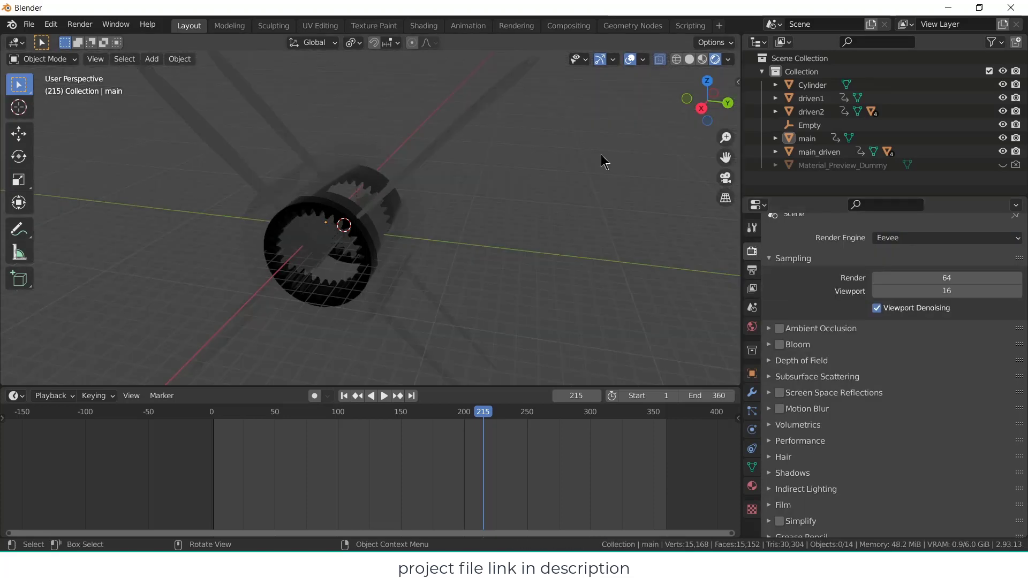
left_click(702, 60)
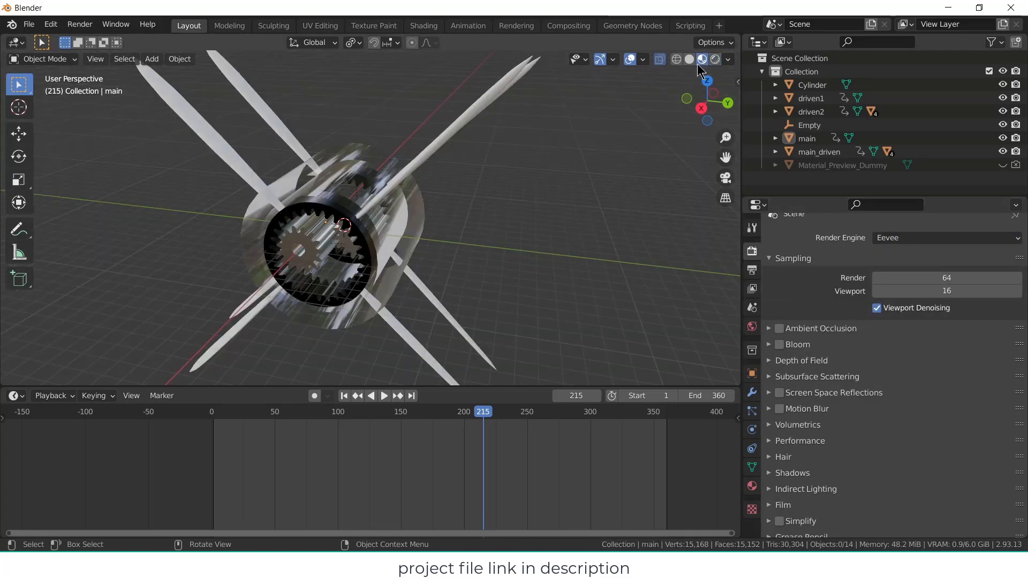
- Add a plane mesh and scale it up by a factor of about 50.4
left_click(152, 60)
mouse_move(164, 76)
left_click(279, 76)
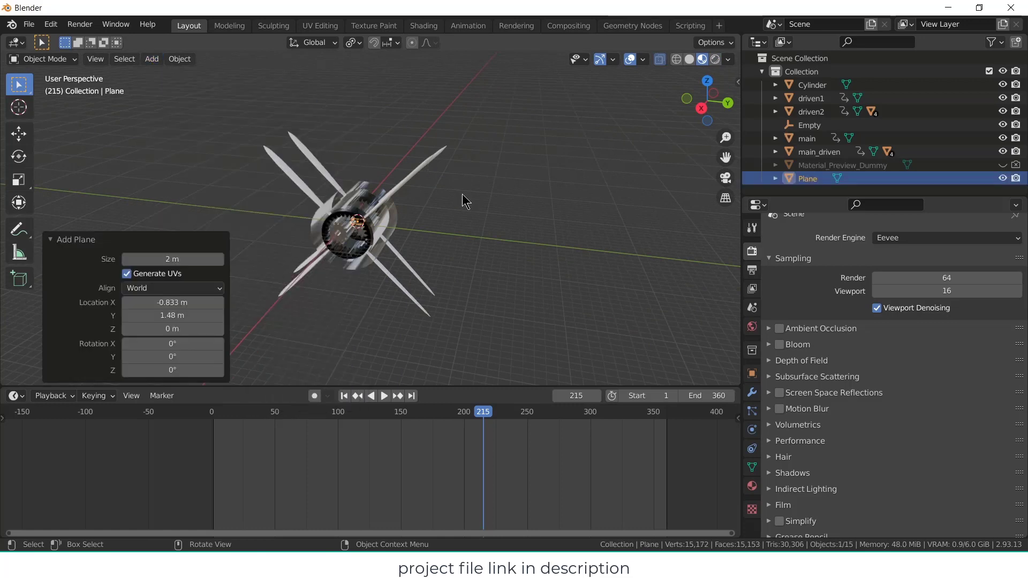
key("s")
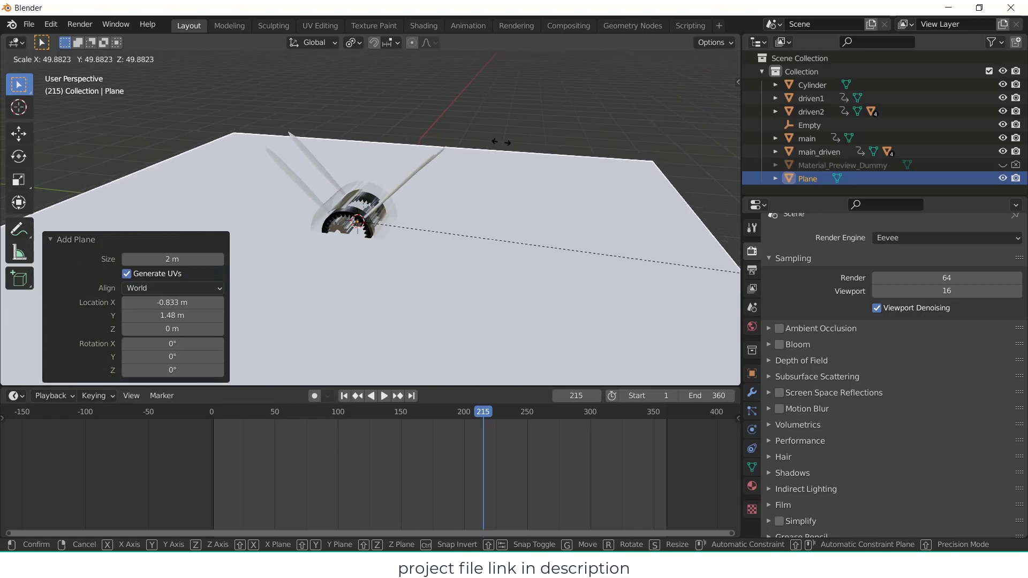
left_click(562, 162)
- Move the plane about 17.5 m down along the Z axis, below the mechanism
scroll(354, 227, "down", 3)
key("g")
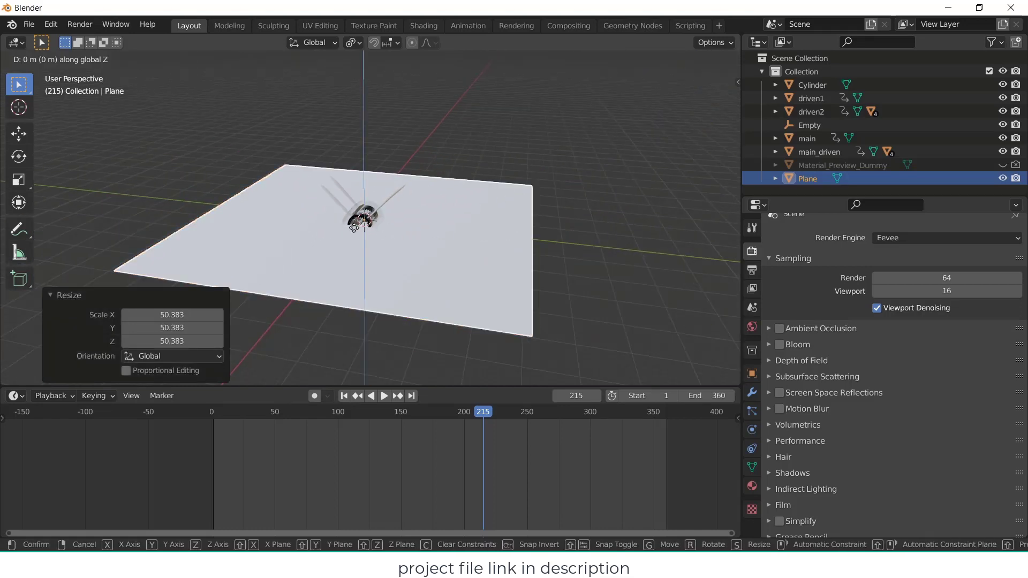
key("z")
left_click(365, 278)
- Extrude the plane's two adjacent rear edges about 86 m up along Z to form backdrop walls
middle_click_drag(351, 255, 292, 262)
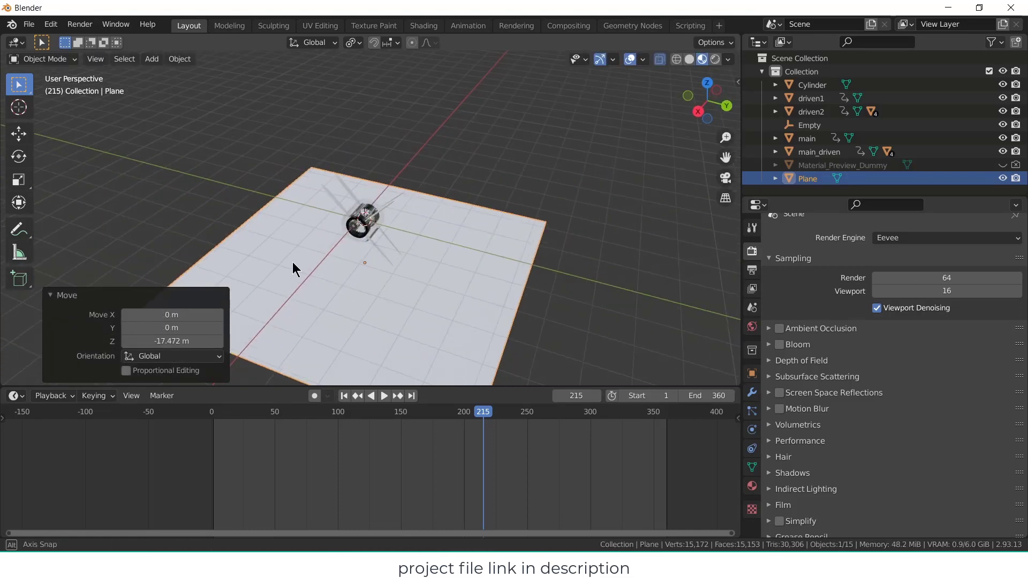
key("Tab")
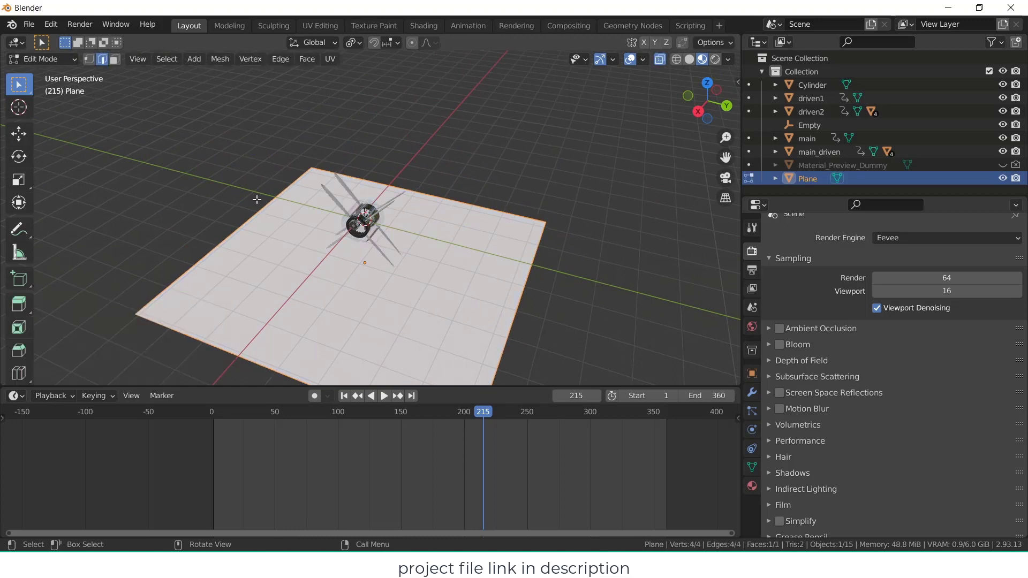
left_click(340, 172)
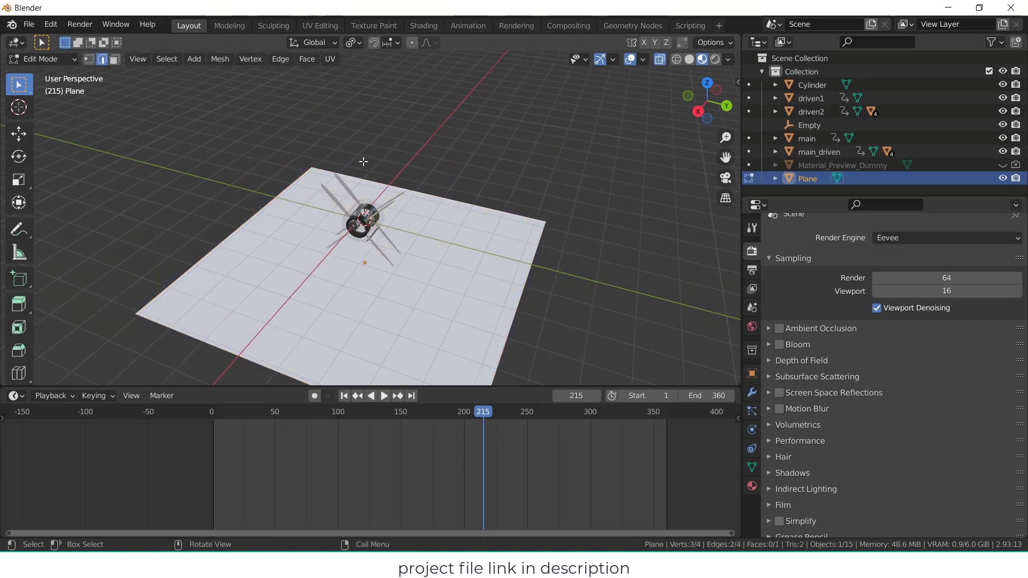
key("e")
key("z")
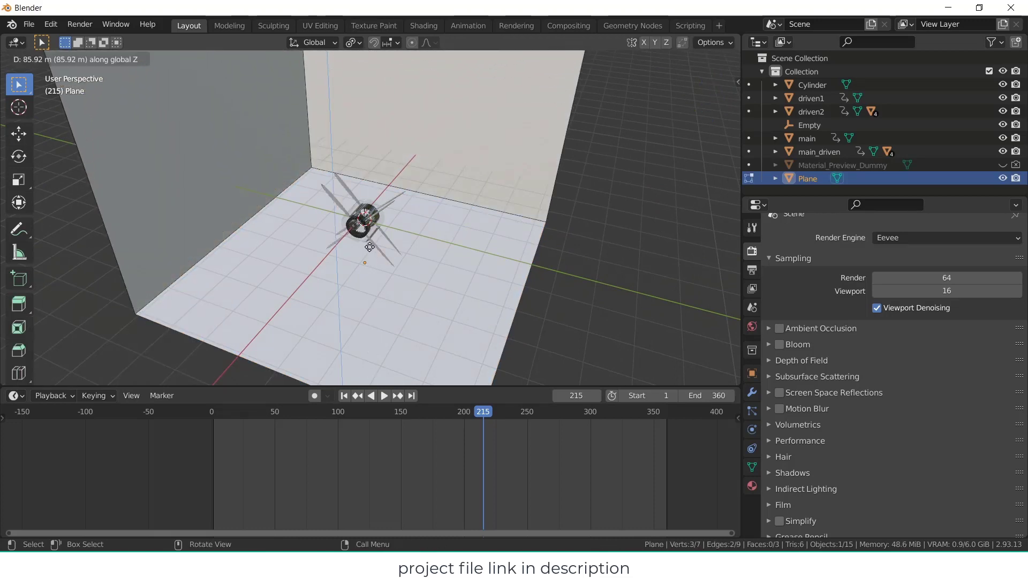
left_click(370, 246)
- Bevel the backdrop's floor and corner edges about 0.43 m wide with 4 segments, and return to Object Mode
left_click(310, 150, "shift")
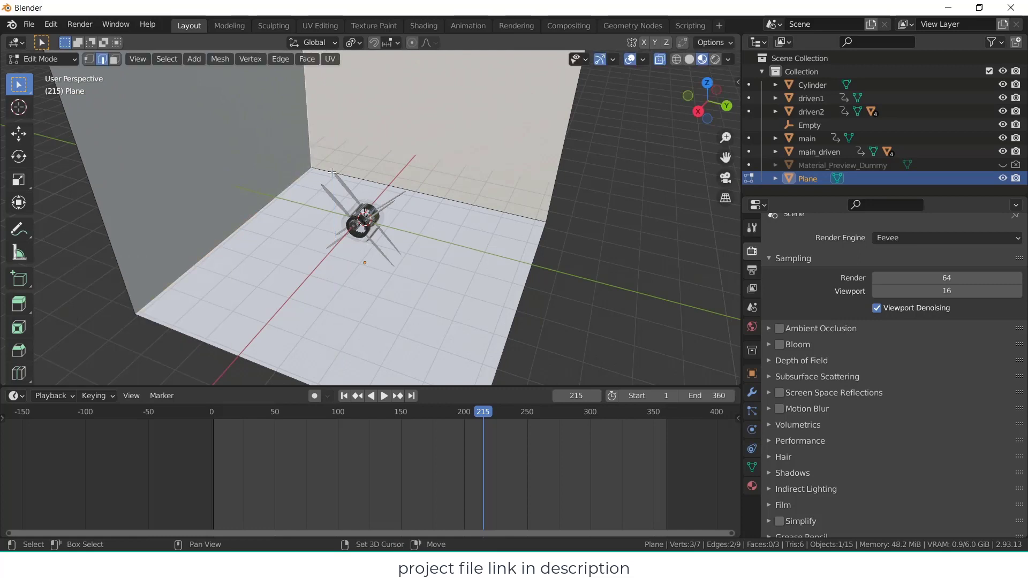
key("ctrl+b")
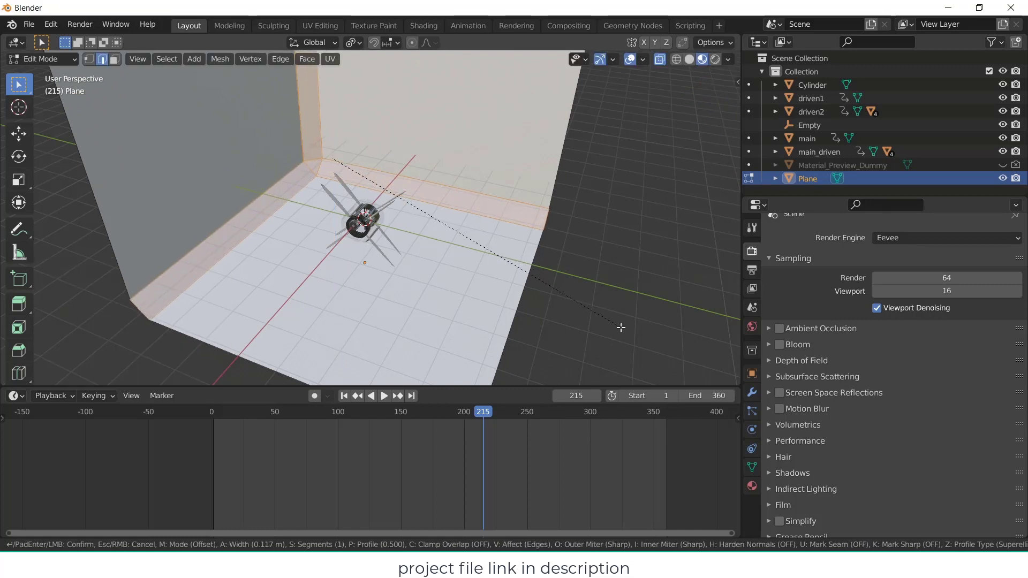
scroll(637, 347, "up", 3)
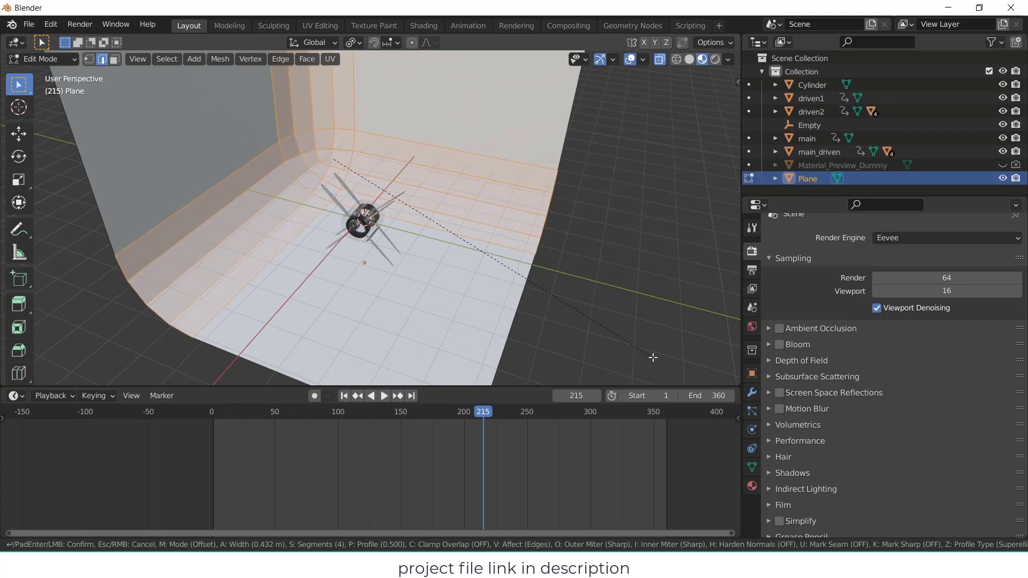
left_click(649, 352)
key("Tab")
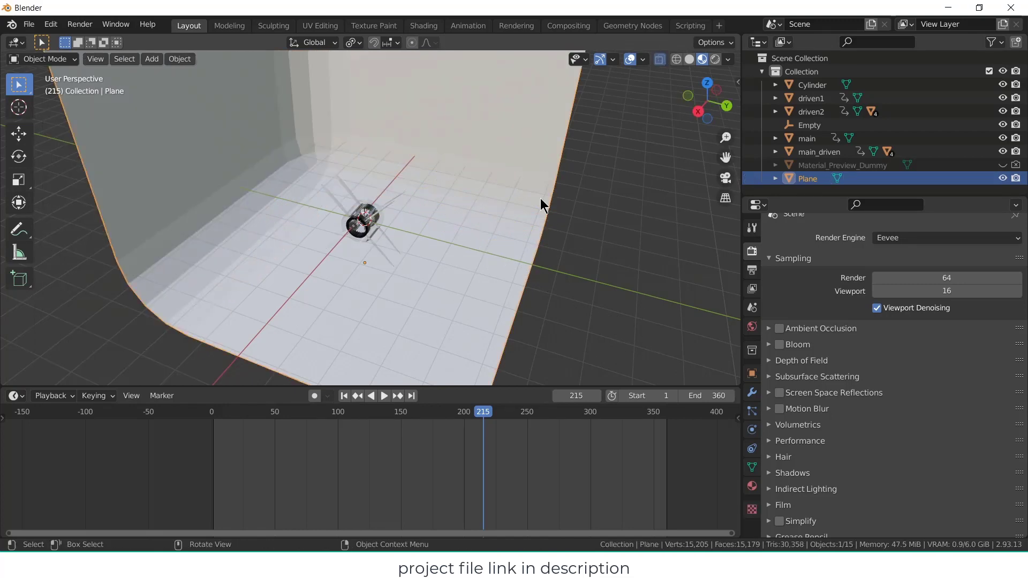
- Shade the backdrop smooth and move it a further 14.7 m or so down along Z
right_click(492, 109)
key("Escape")
middle_click_drag(480, 181, 470, 150)
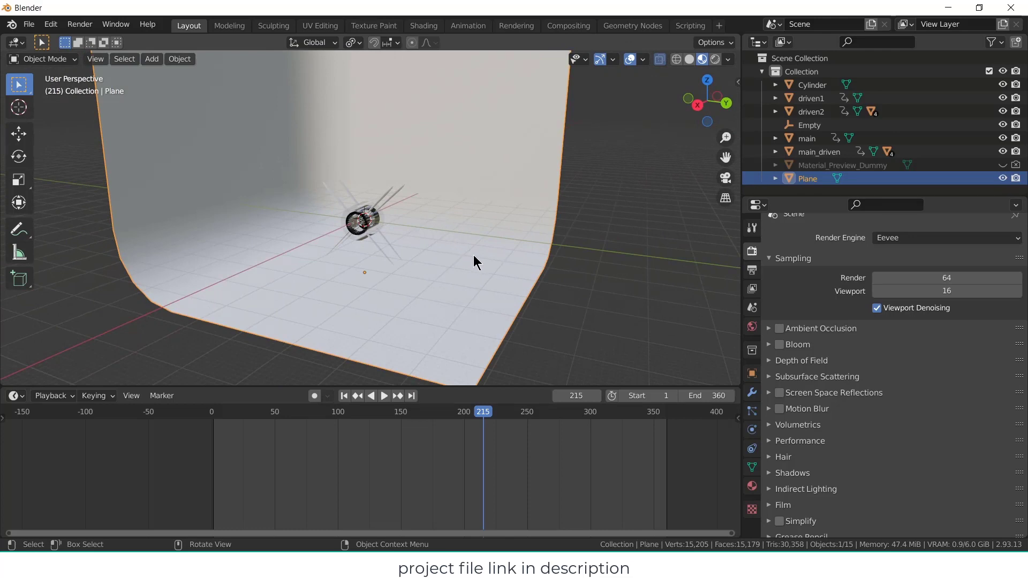
key("g")
key("z")
left_click(477, 297)
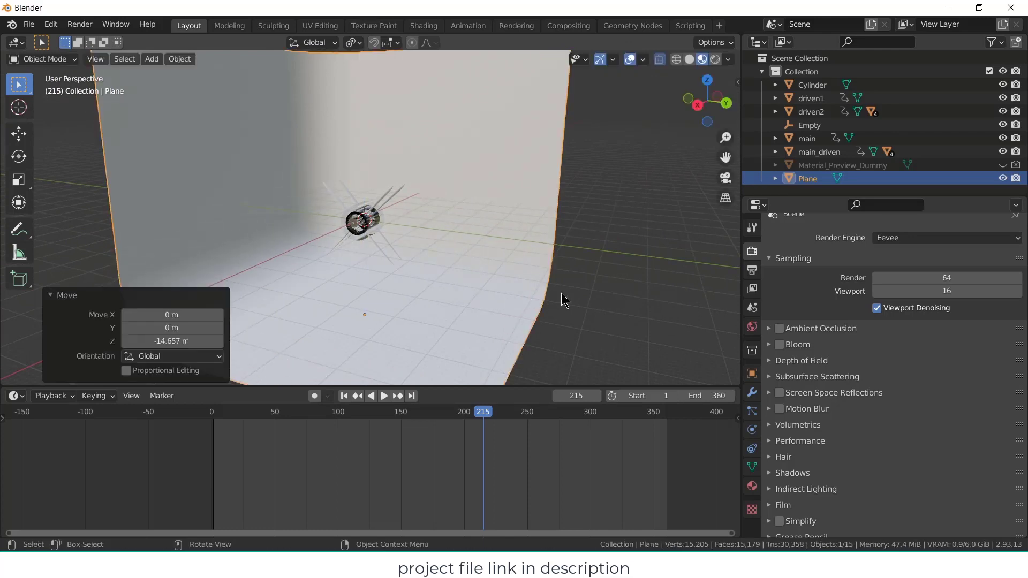
- Set the View Transform in the scene's color management to Standard
scroll(831, 484, "down", 2)
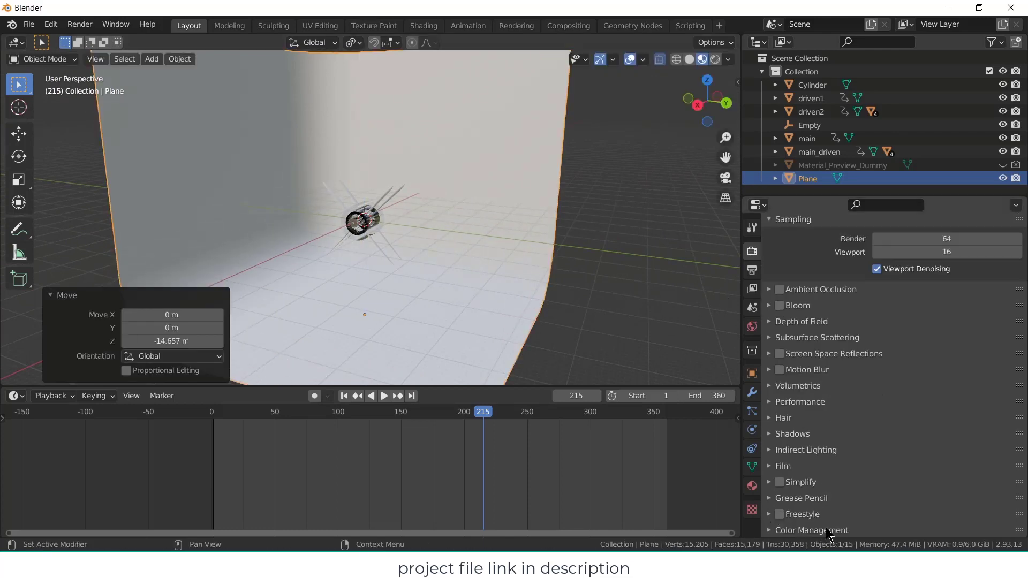
scroll(846, 520, "down", 5)
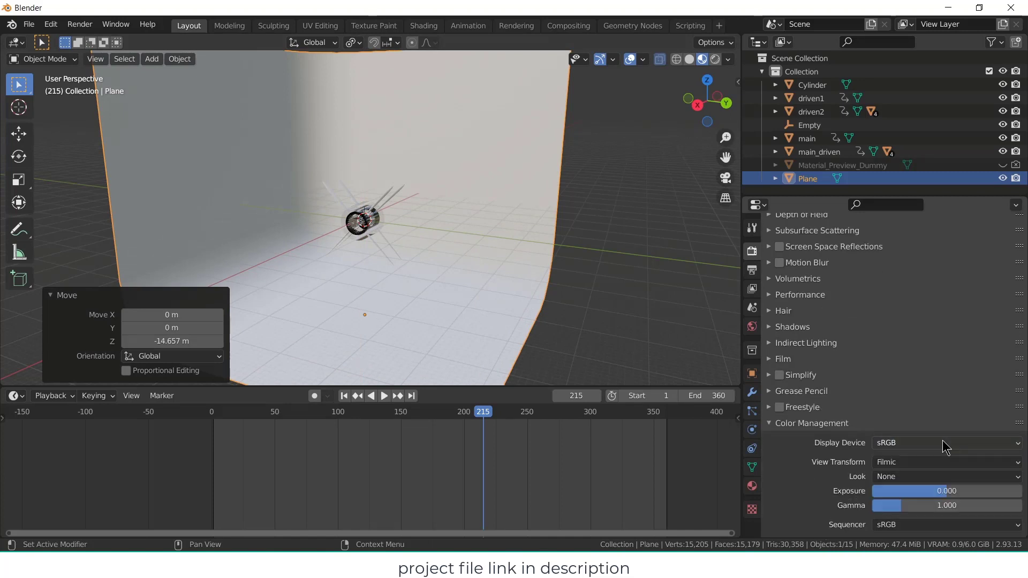
left_click(944, 463)
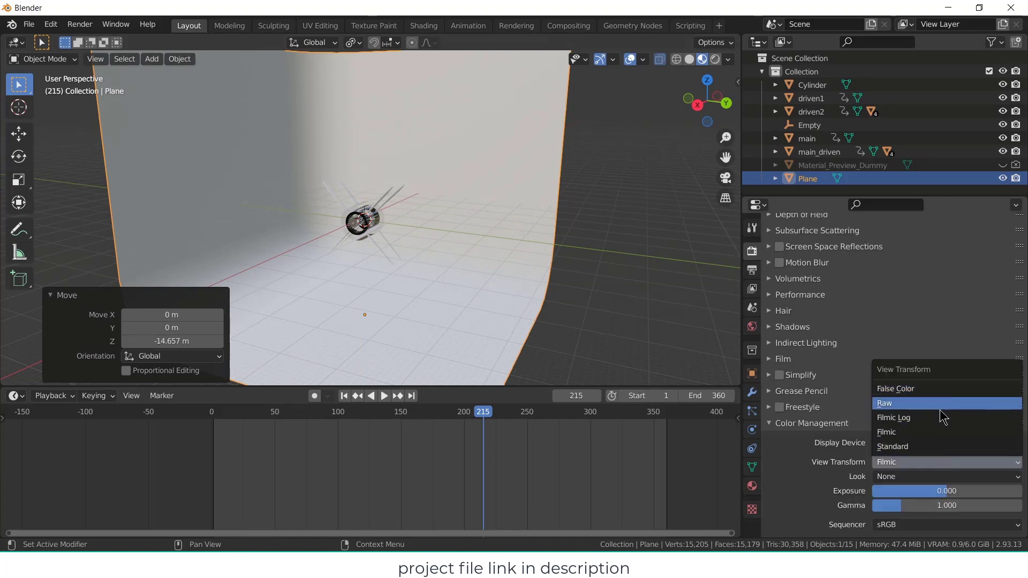
left_click(910, 446)
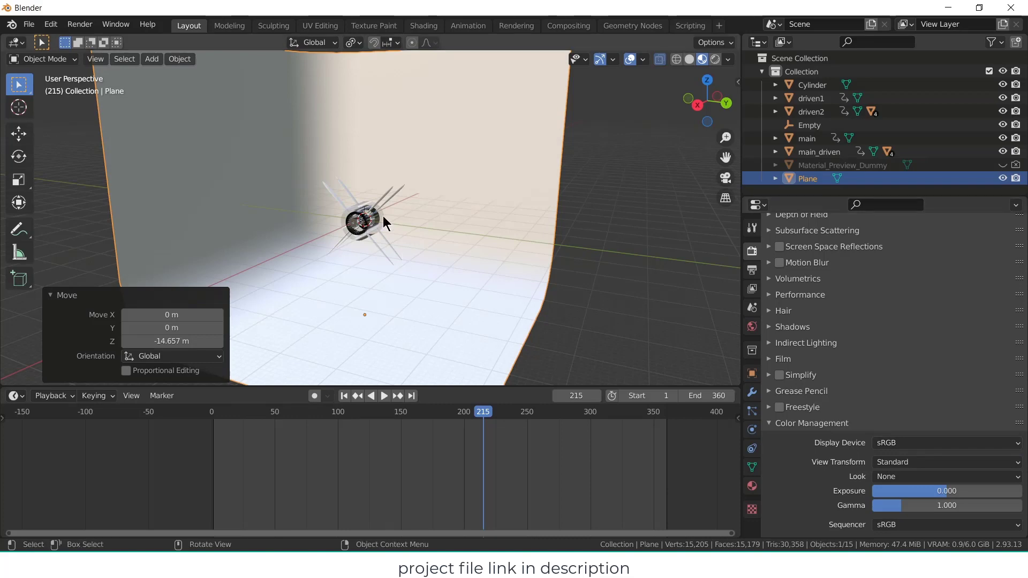
- Give the backdrop plane a new material and set its emission color to white
middle_click_drag(385, 220, 351, 220)
scroll(351, 220, "up", 10)
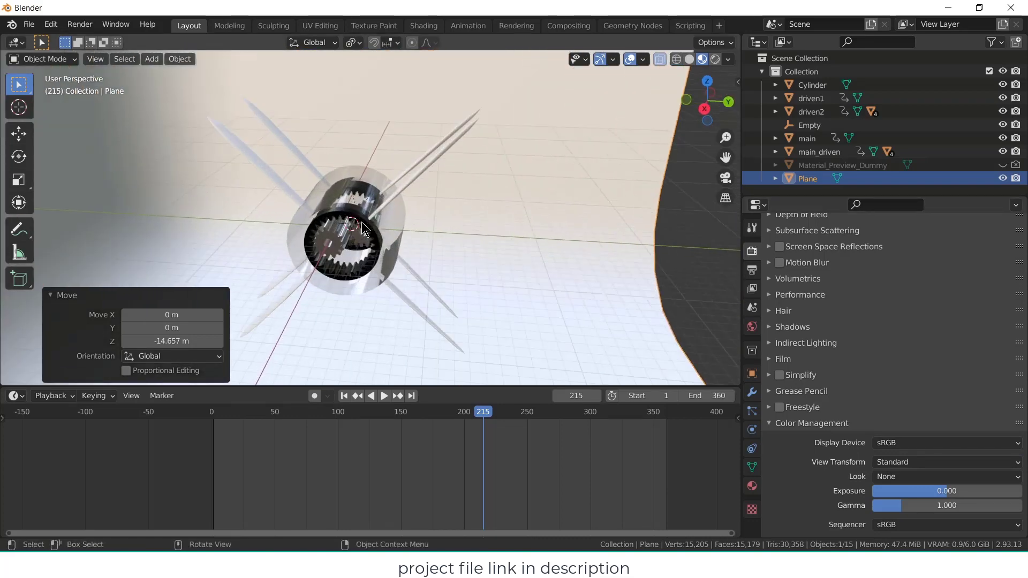
middle_click_drag(271, 201, 333, 221)
scroll(333, 221, "down", 6)
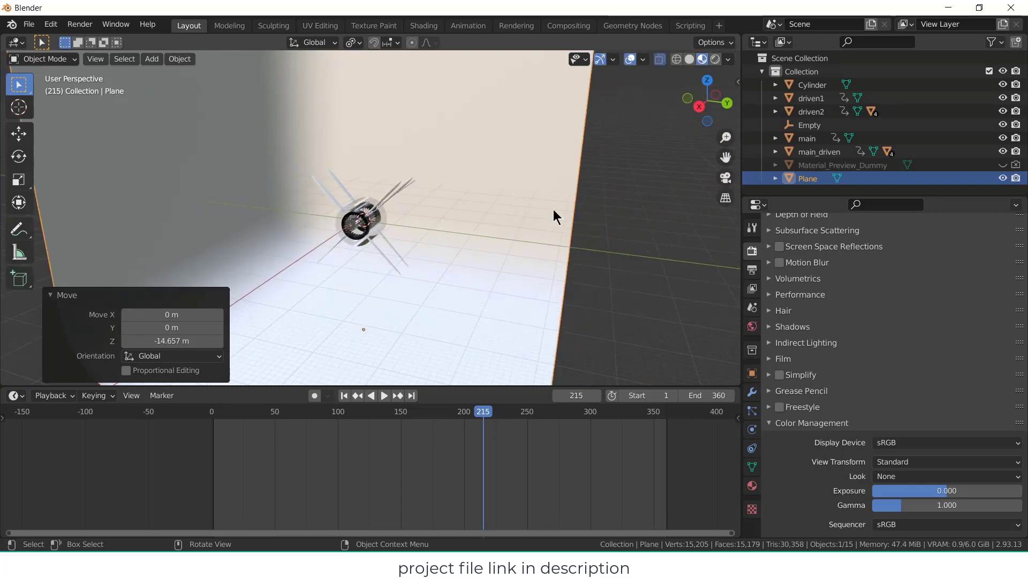
left_click(752, 486)
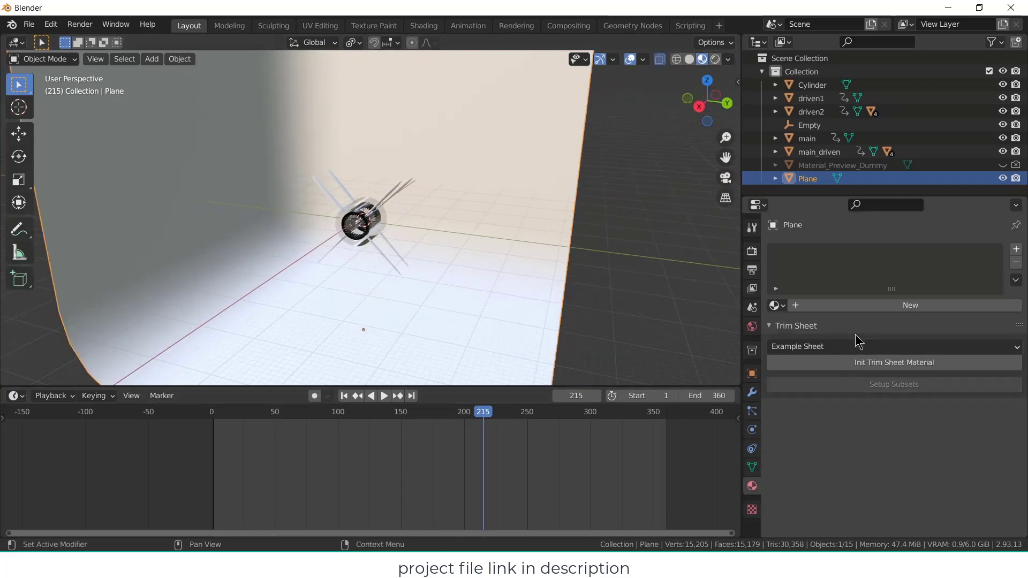
left_click(867, 305)
scroll(917, 425, "down", 12)
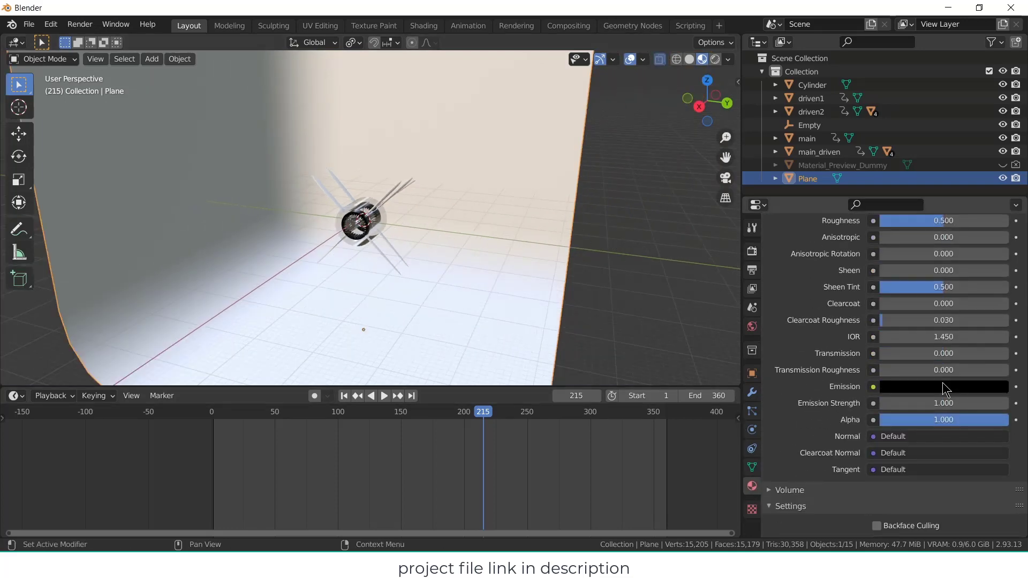
left_click(947, 387)
left_click_drag(995, 214, 999, 196)
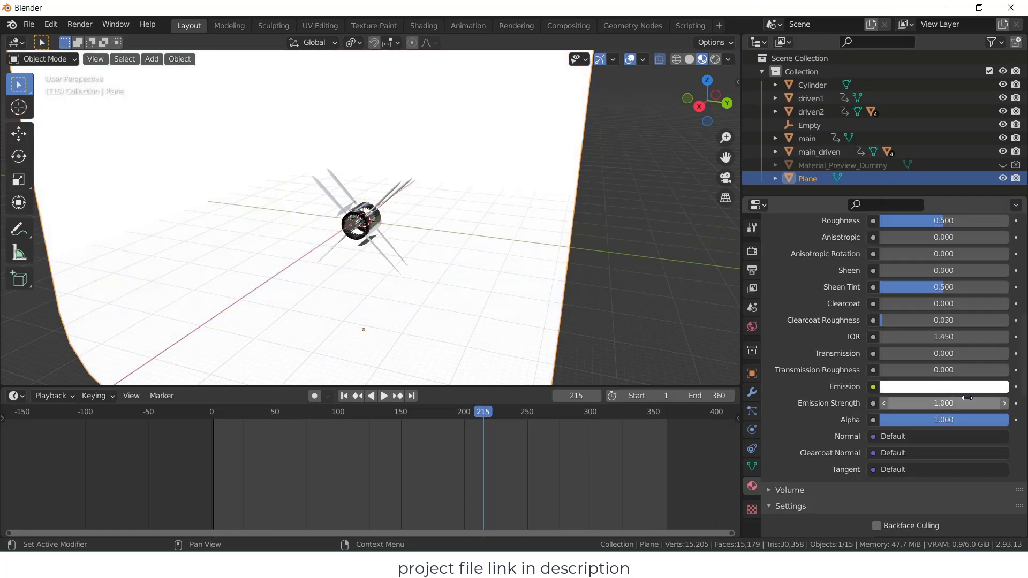
- Deselect the backdrop, frame the mechanism from a raised angle, and add a camera to the scene
left_click(631, 241)
middle_click_drag(631, 241, 383, 249)
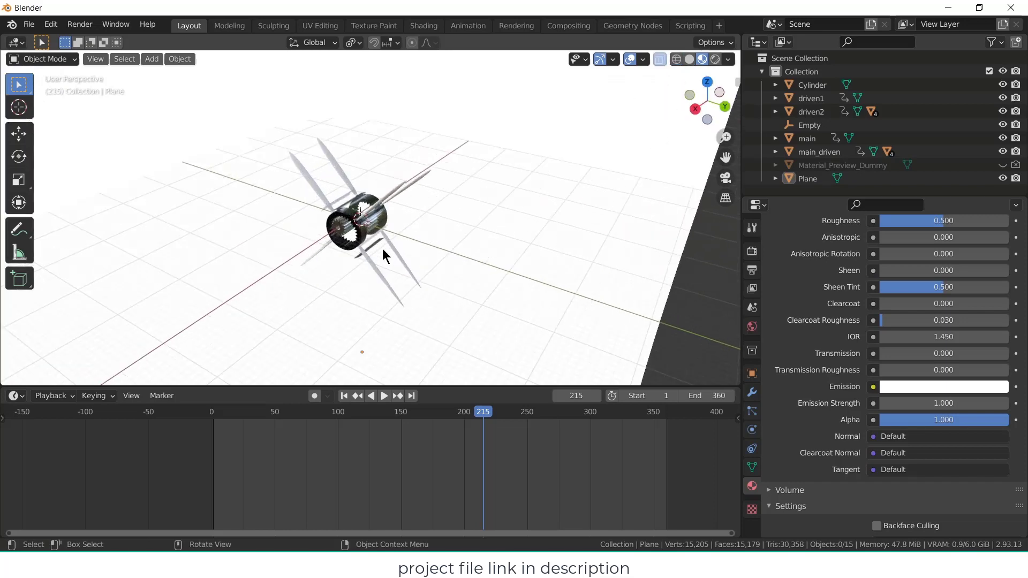
scroll(381, 246, "down", 3)
left_click(145, 60)
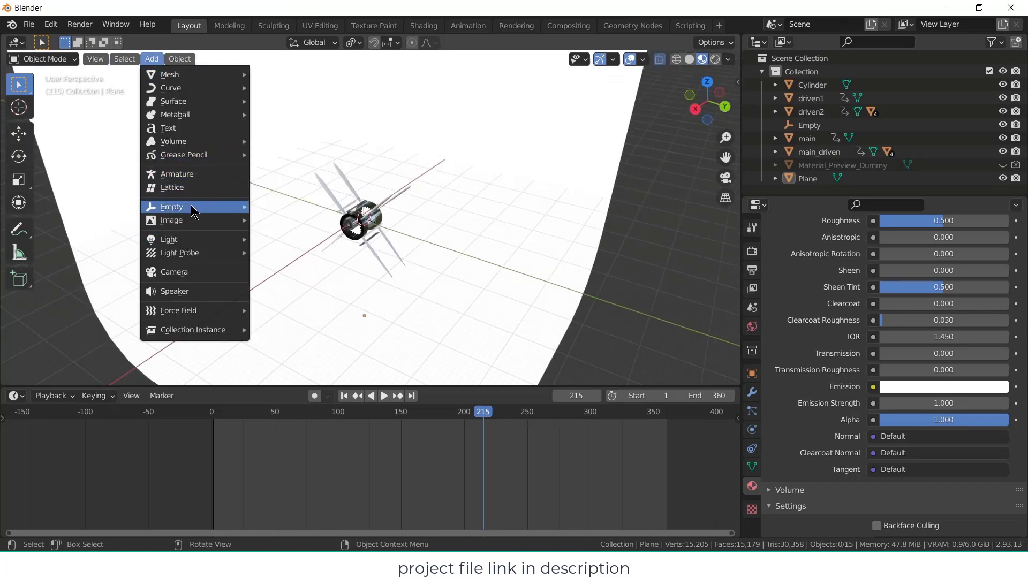
left_click(194, 278)
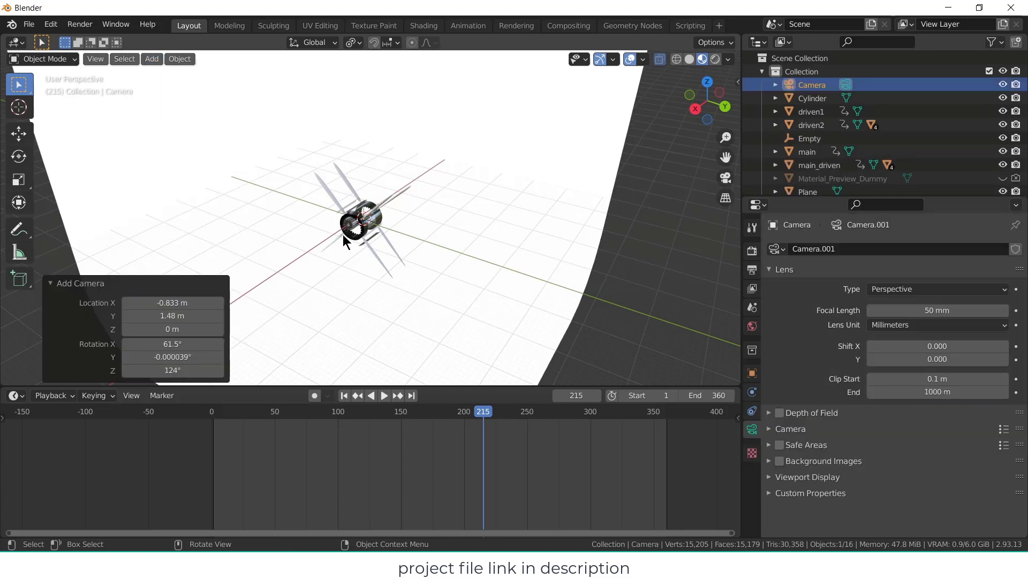
- Align the active camera to the current raised view of the mechanism
left_click(94, 59)
mouse_move(137, 258)
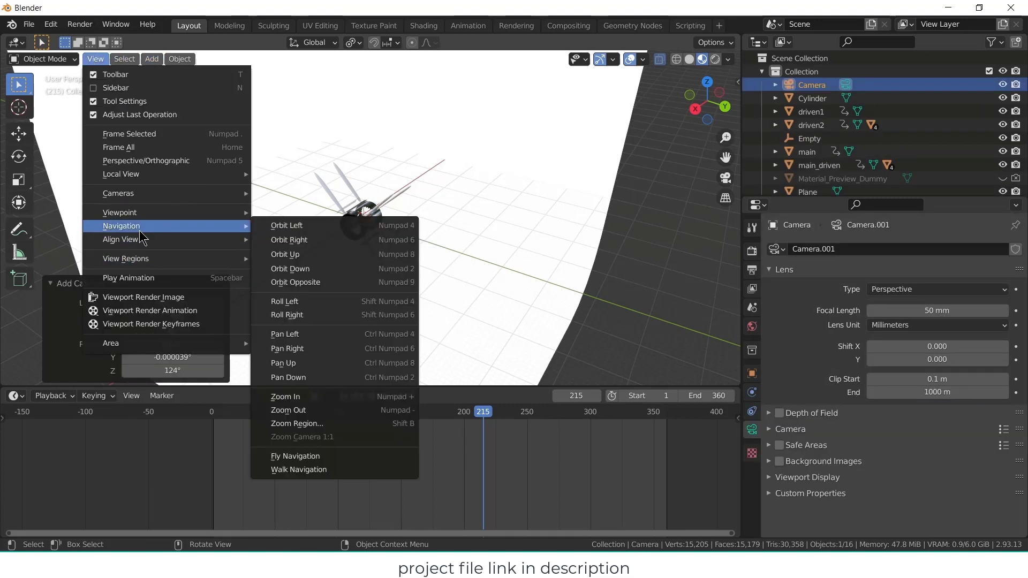
mouse_move(142, 239)
mouse_move(287, 247)
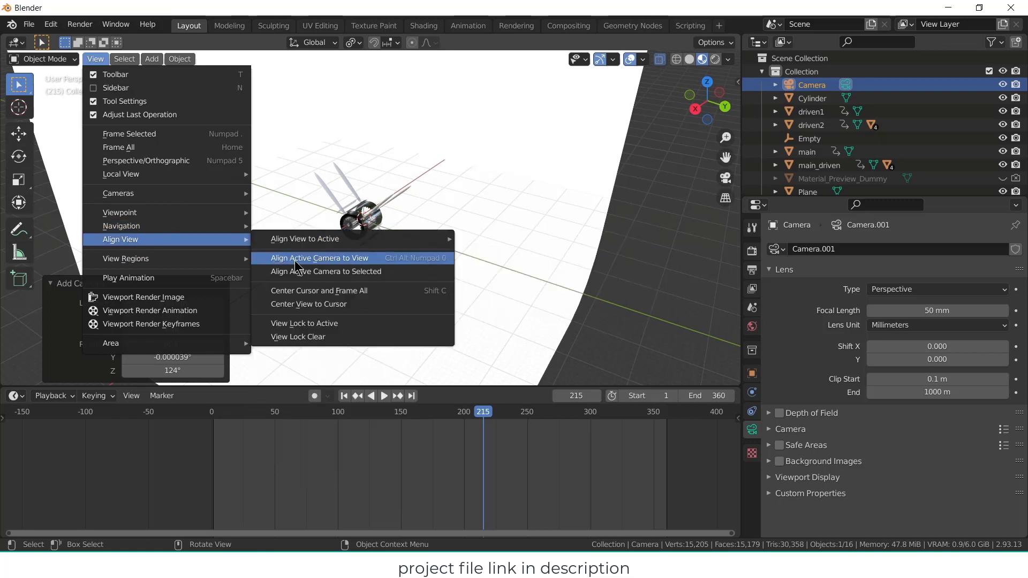
left_click(295, 259)
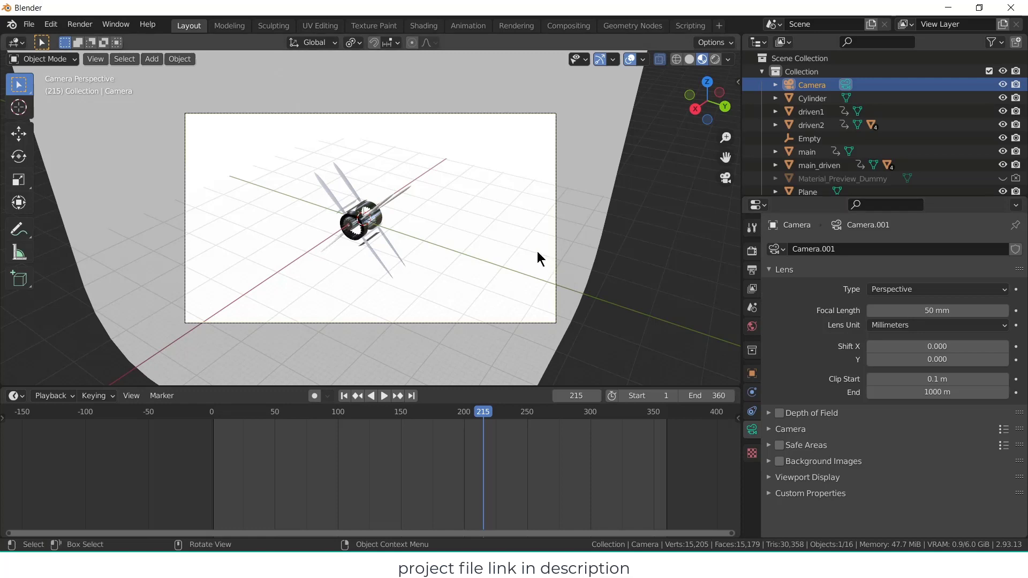
key("KP_0")
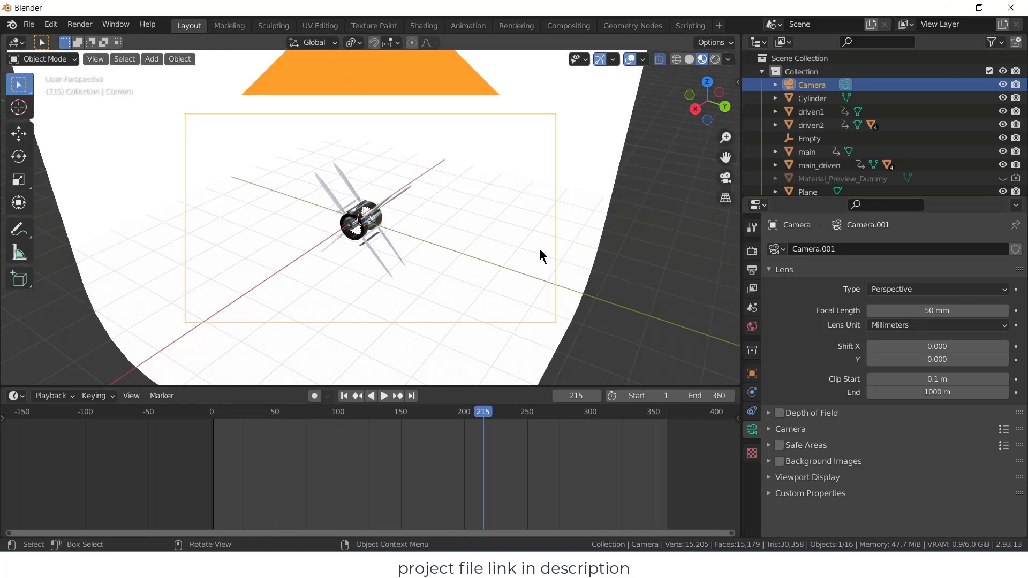
- Render a test image of the current frame and close the render result
left_click(79, 24)
left_click(89, 39)
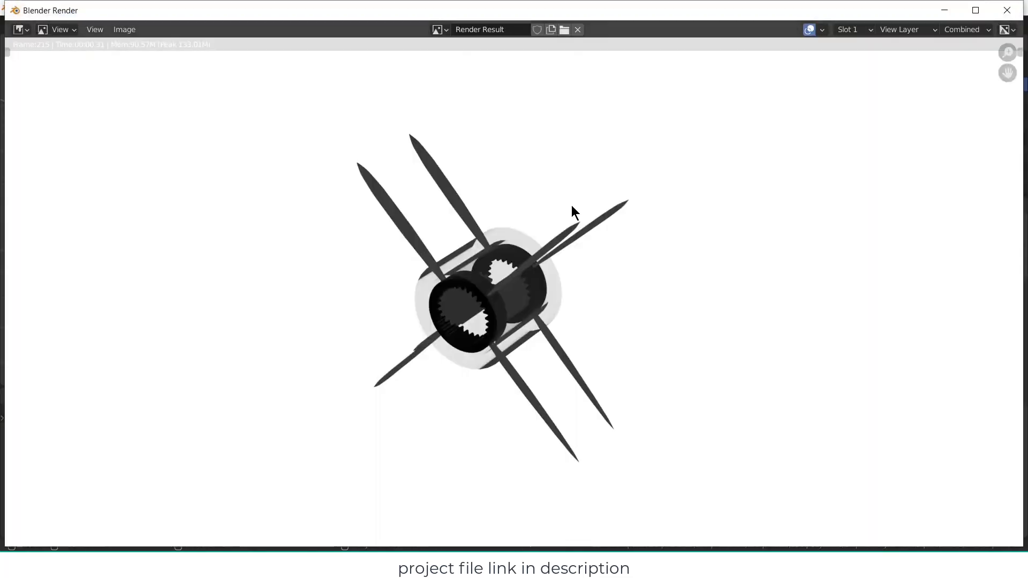
left_click(1007, 10)
- Switch the scene's render engine to Cycles
left_click(752, 251)
left_click(905, 249)
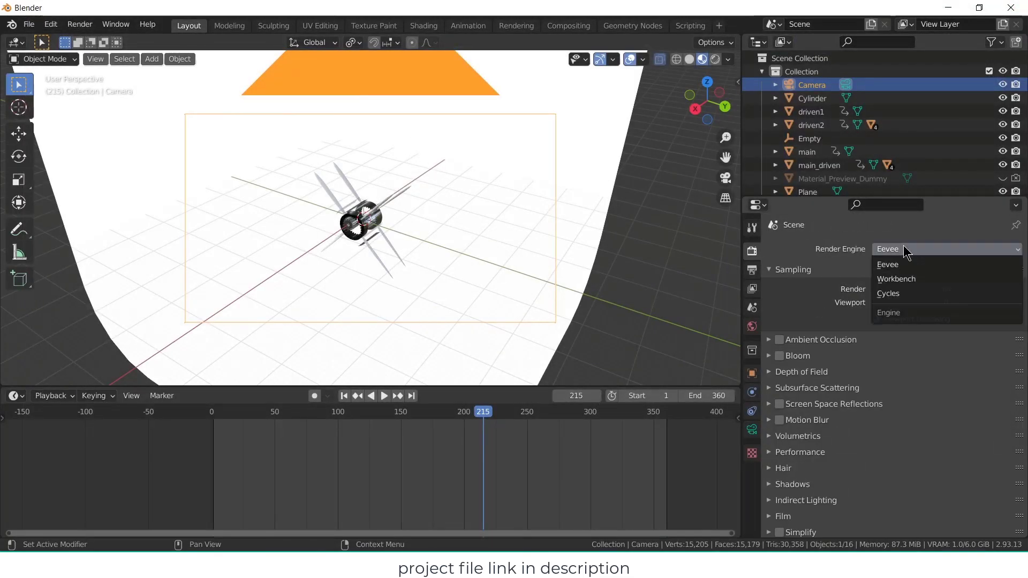
left_click(900, 293)
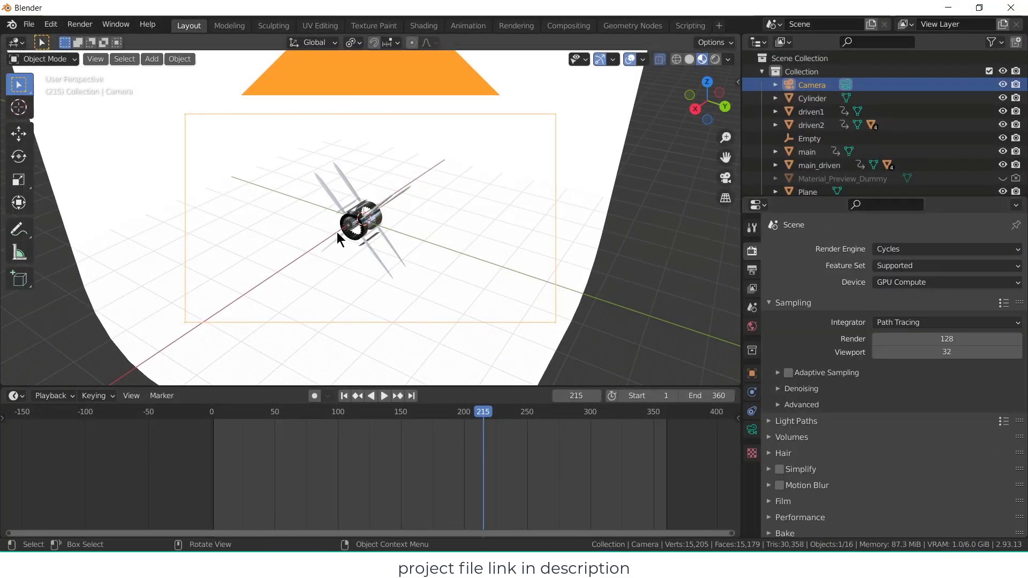
- Lock the view to the 3D cursor and lock the camera to the view
key("n")
left_click(734, 113)
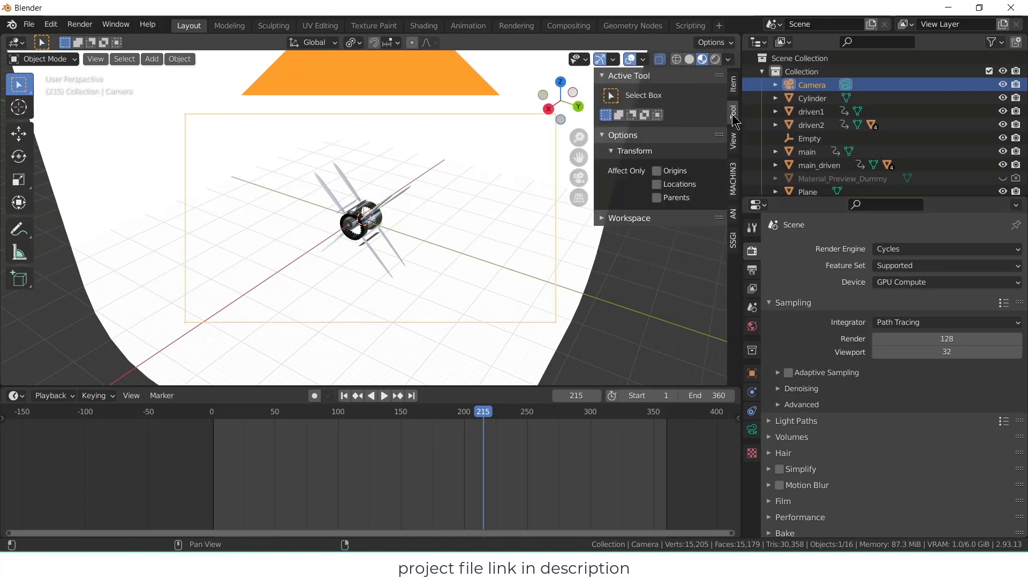
left_click(733, 141)
left_click(657, 227)
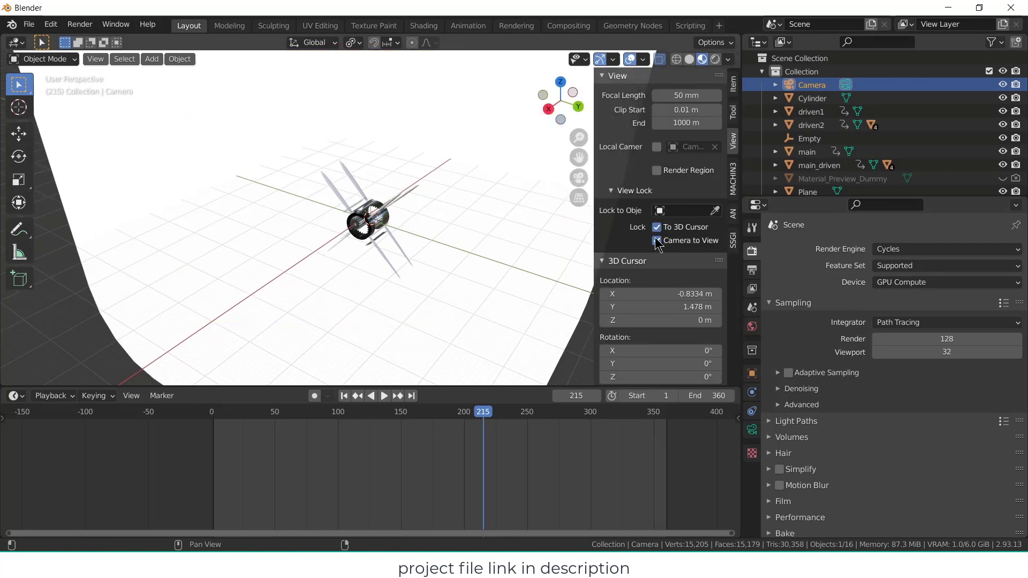
- Look through the camera and bring it closer so the propeller mechanism fills most of the frame
key("KP_0")
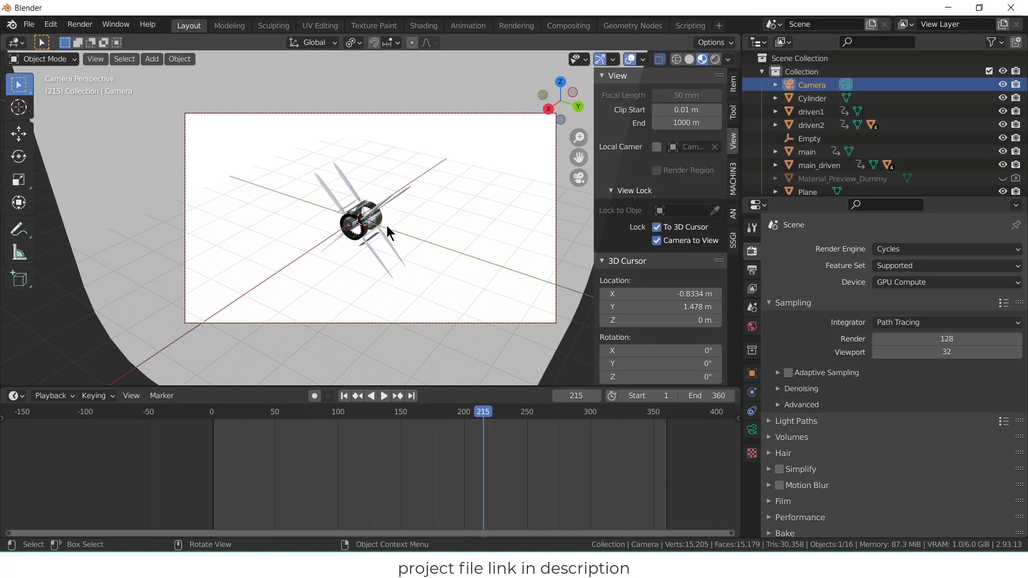
scroll(390, 233, "up", 3)
middle_click_drag(388, 227, 398, 222)
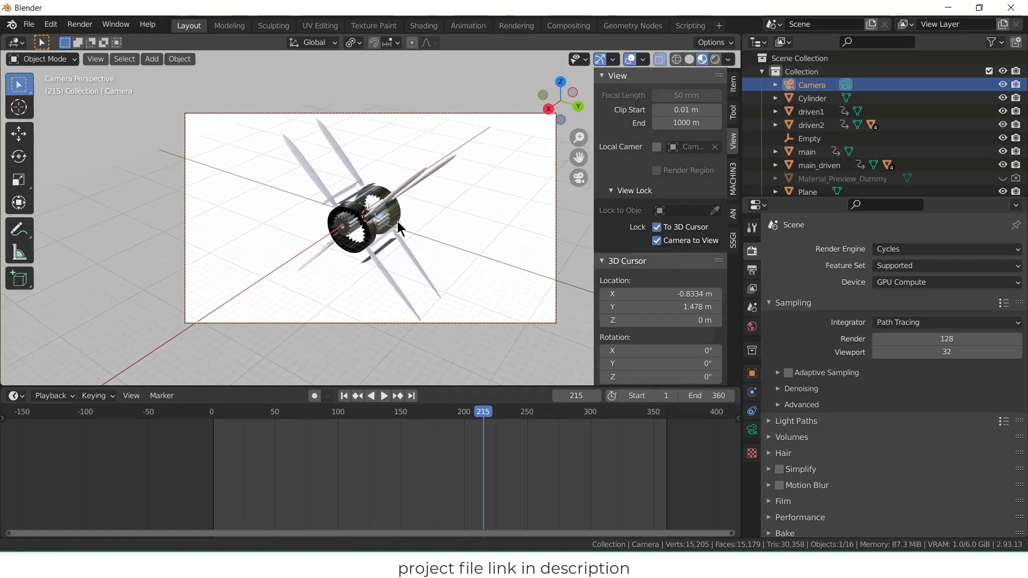
left_click(80, 24)
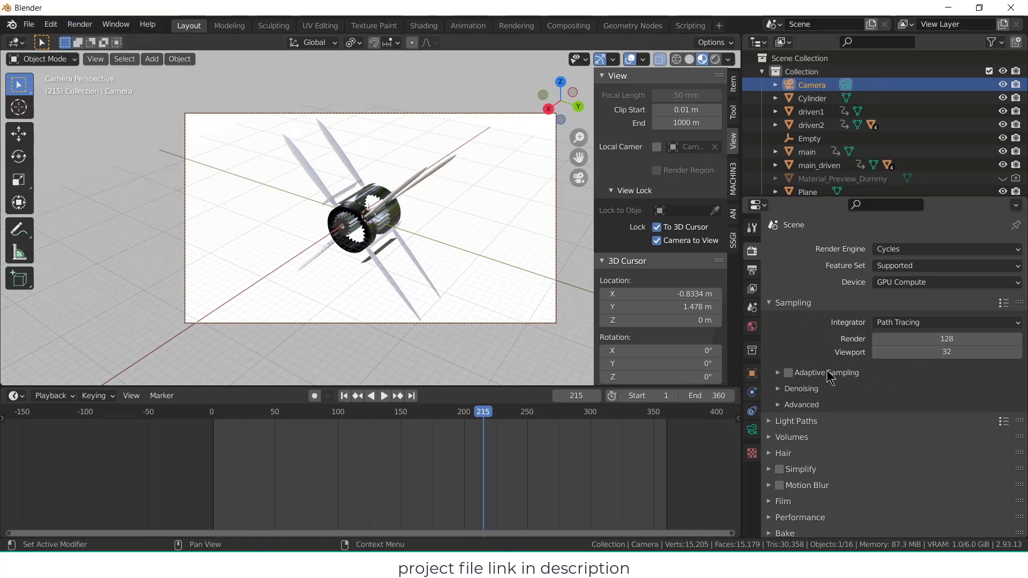
- Enable adaptive sampling plus render and viewport denoising, with OpenImageDenoise as the render denoiser
left_click(779, 373)
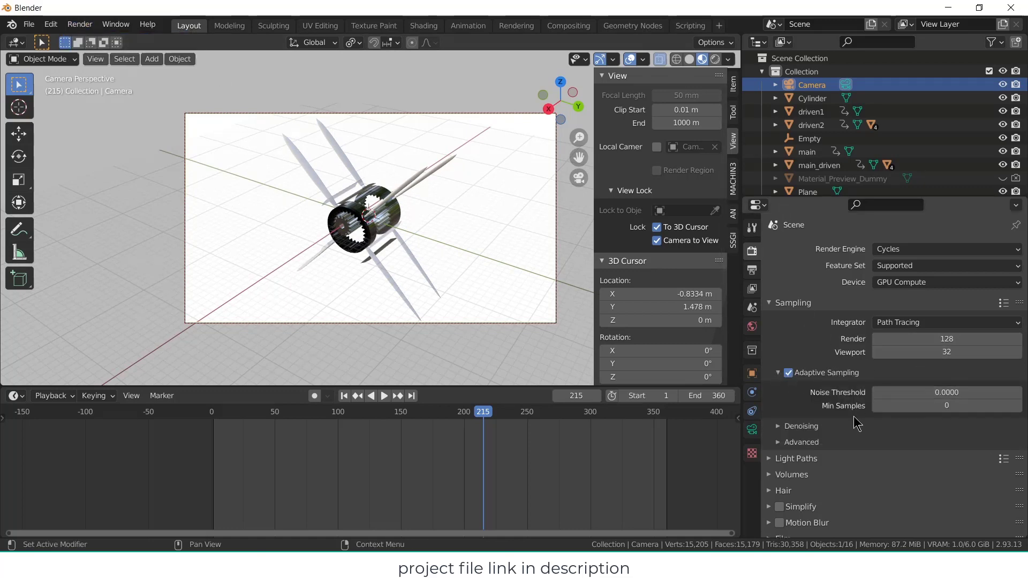
left_click(802, 426)
scroll(806, 369, "down", 3)
left_click(876, 381)
left_click(877, 406)
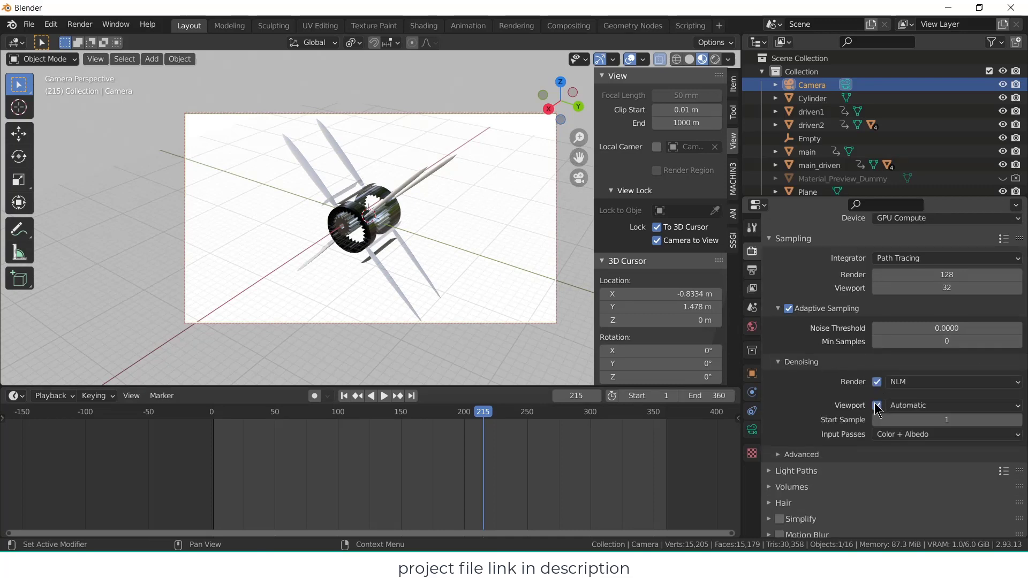
left_click(954, 382)
left_click(937, 427)
left_click(947, 406)
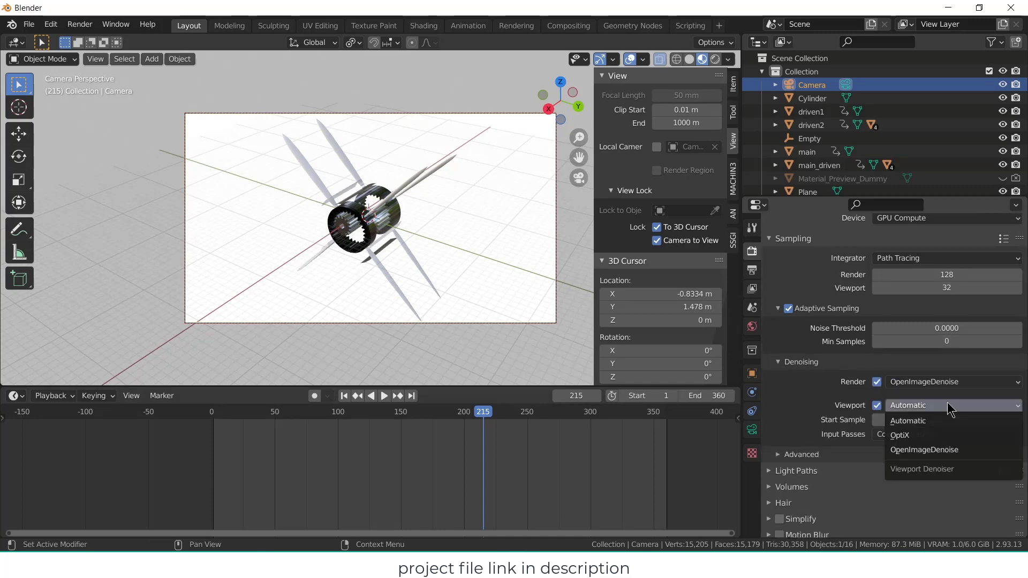
- Set the render samples to 30 and check the result with a test render of the current frame
double_click(955, 275)
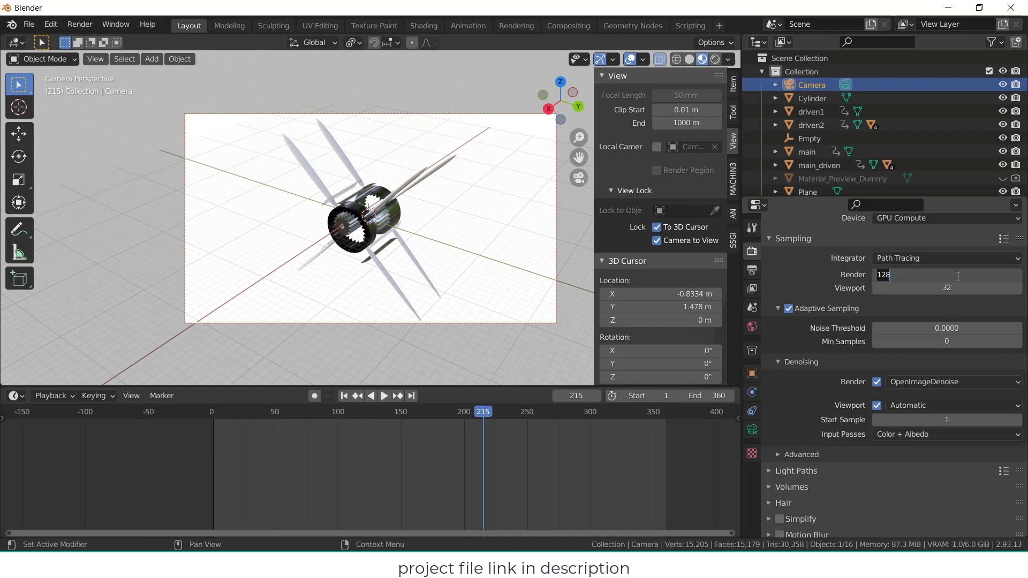
key("Return")
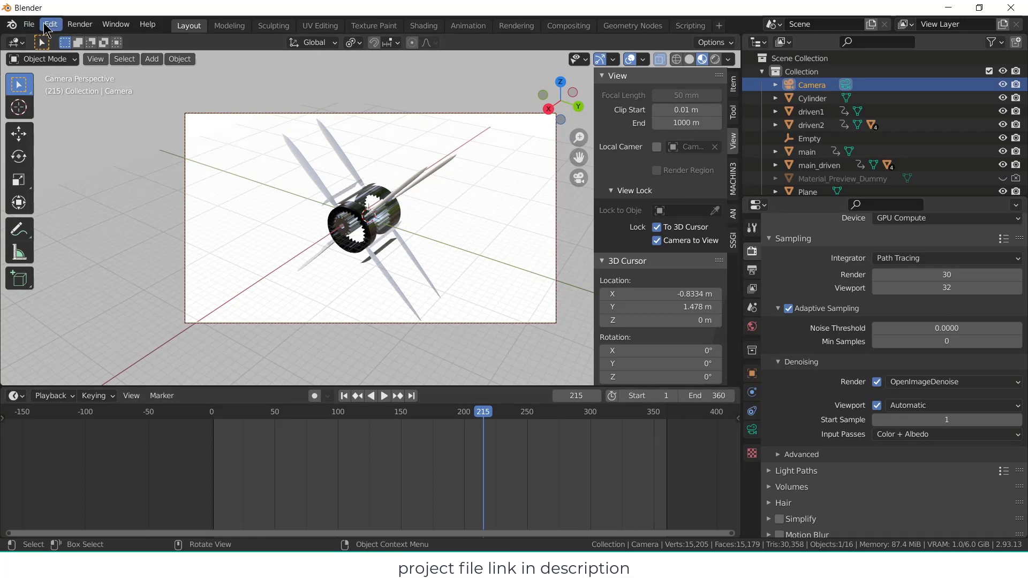
left_click(68, 28)
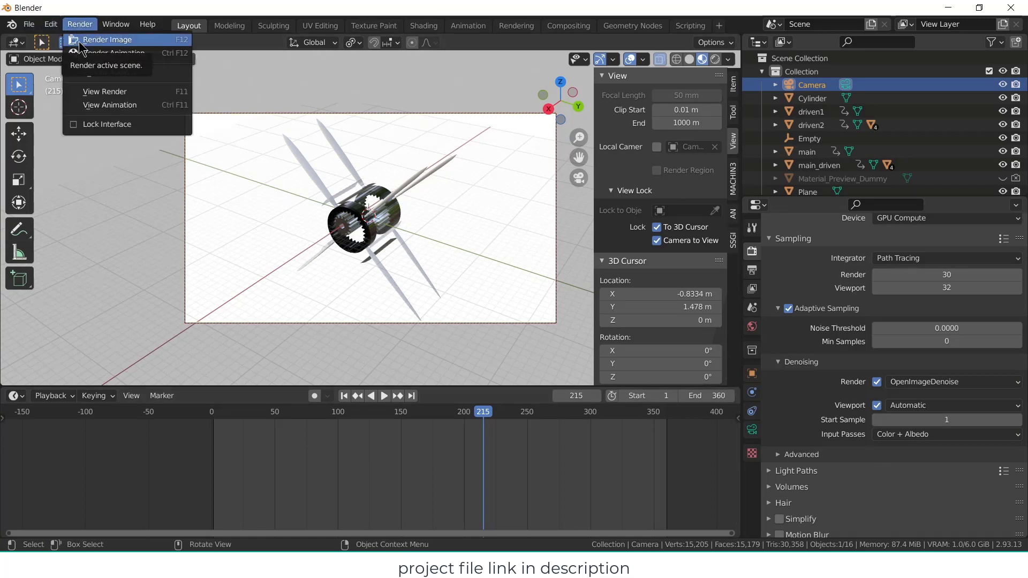
left_click(80, 41)
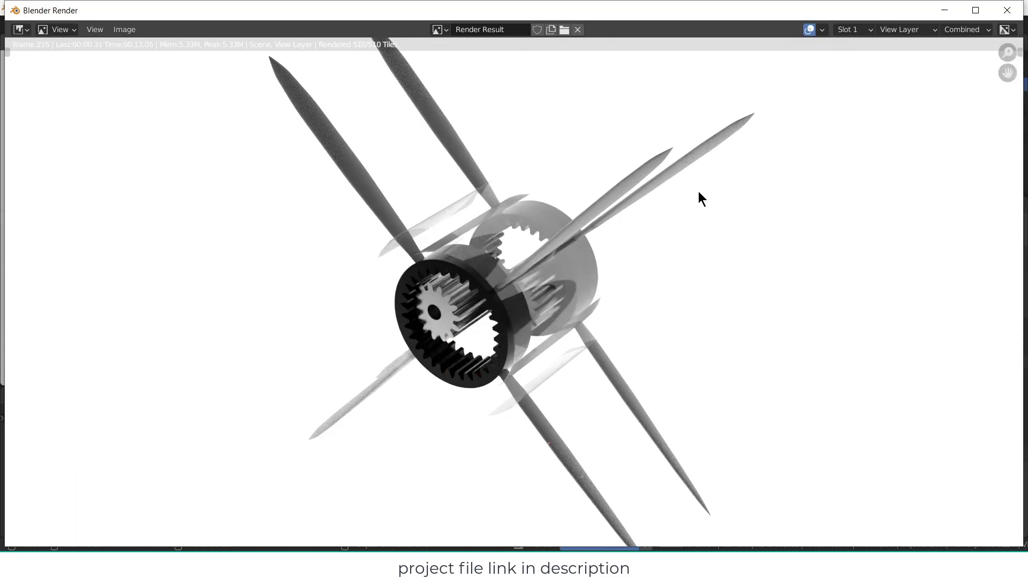
scroll(698, 191, "down", 1)
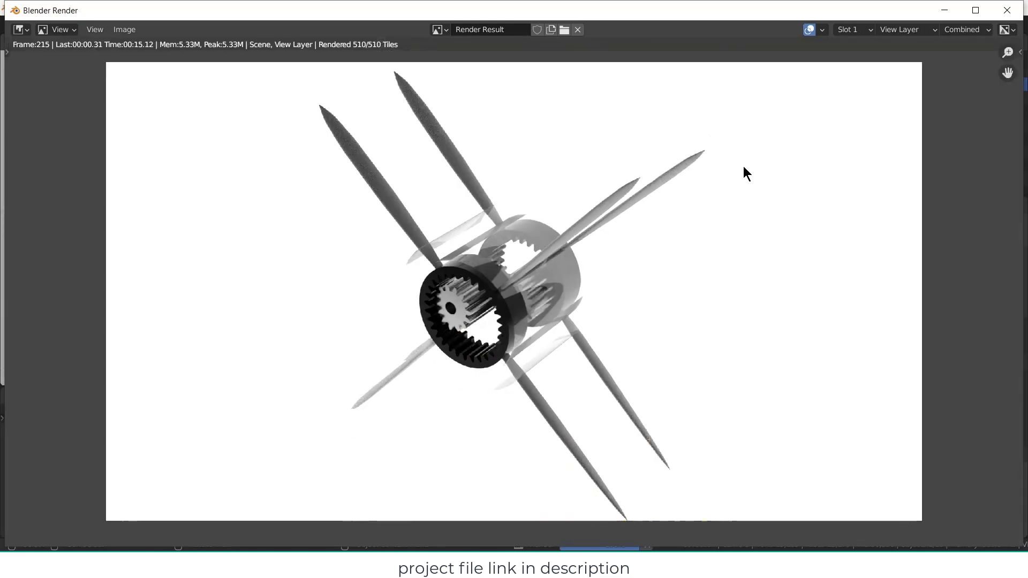
left_click(1011, 12)
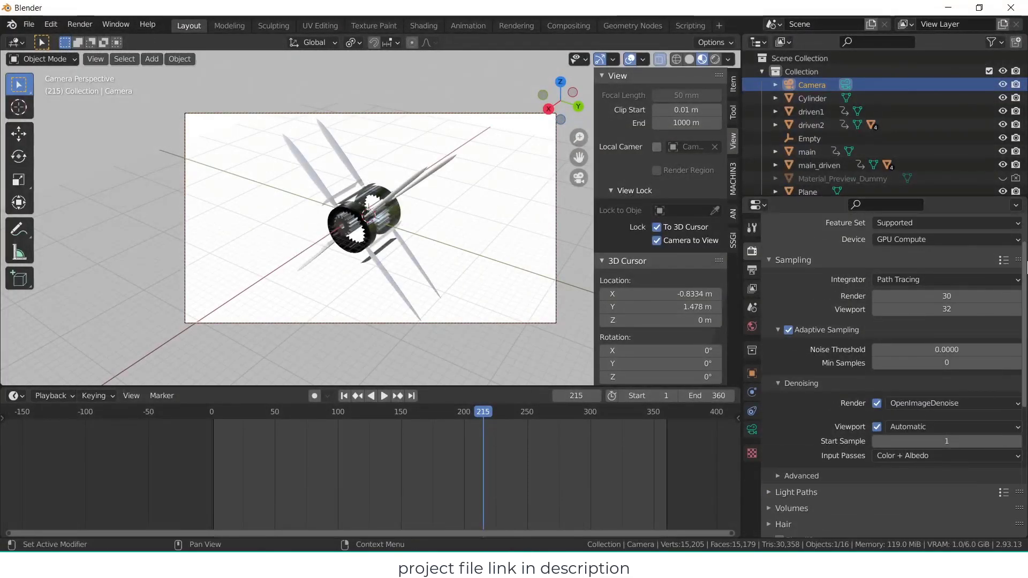
- Switch the scene's render engine back to Eevee
scroll(961, 258, "up", 2)
left_click(961, 250)
left_click(910, 265)
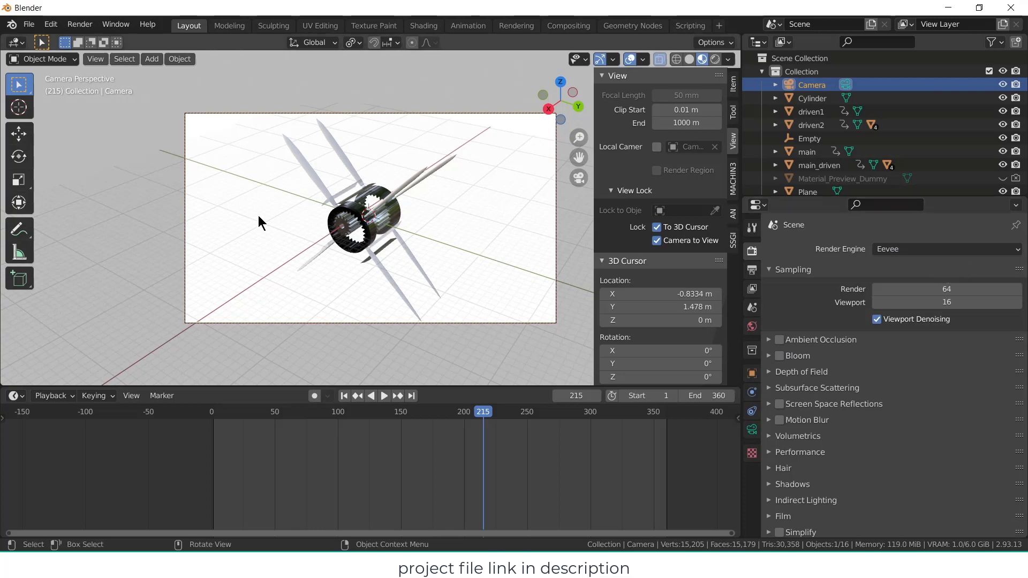
- Add an area light at the mechanism and rotate it 90° about the global Y axis
middle_click_drag(262, 209, 313, 213)
left_click(152, 59)
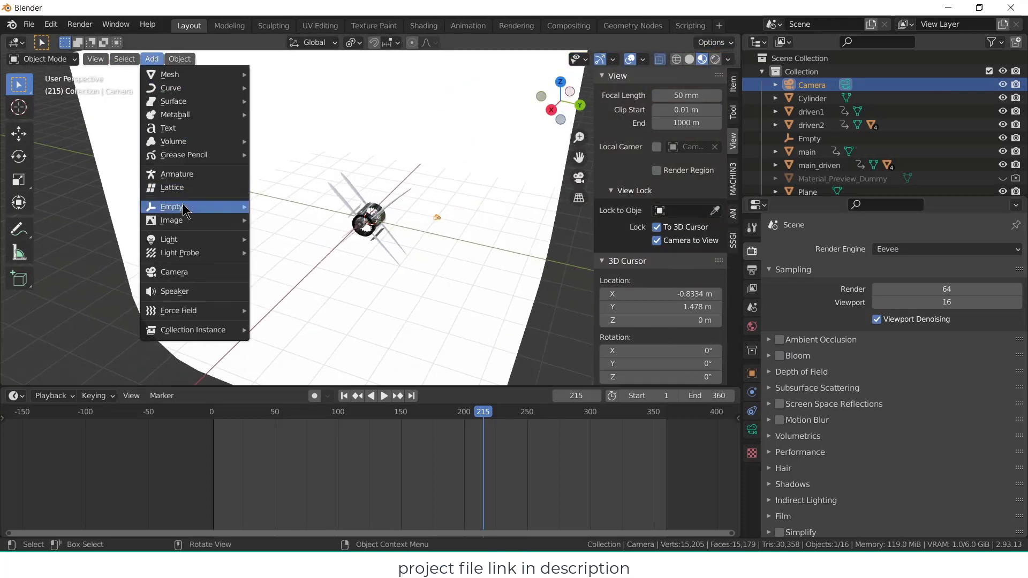
mouse_move(183, 247)
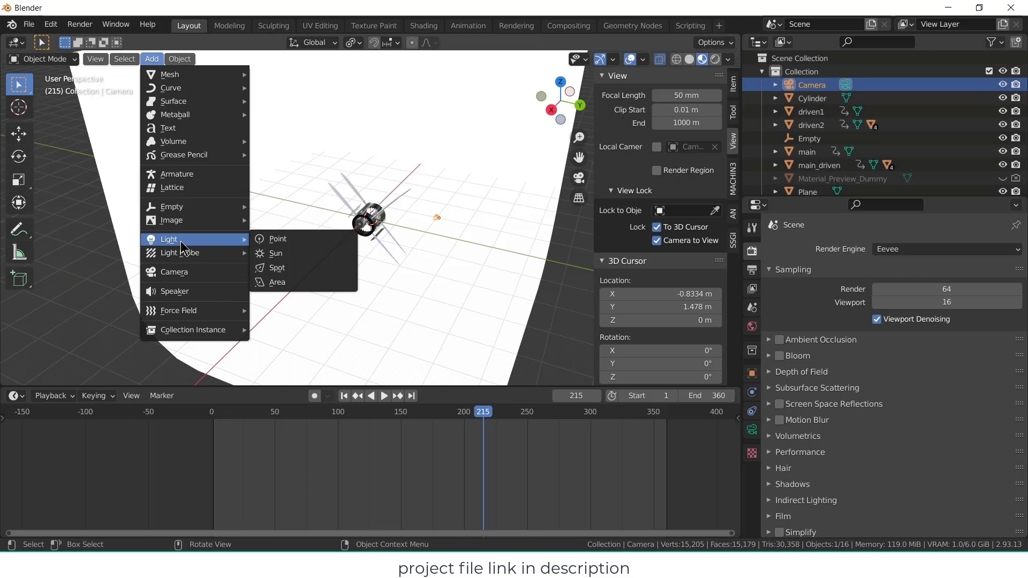
left_click(304, 279)
key("r")
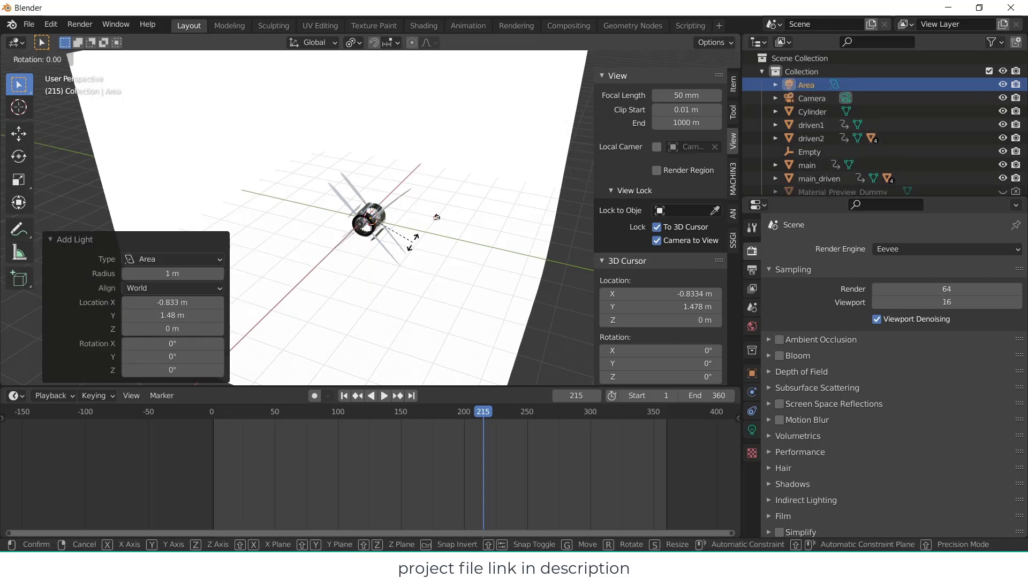
key("y")
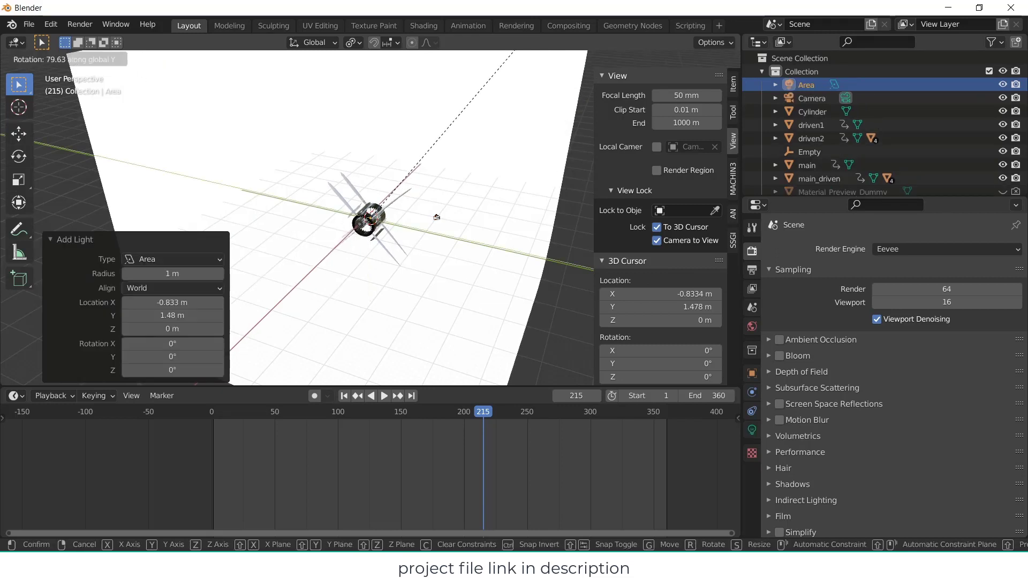
left_click(436, 216)
middle_click_drag(418, 214, 448, 207)
key("r")
key("y")
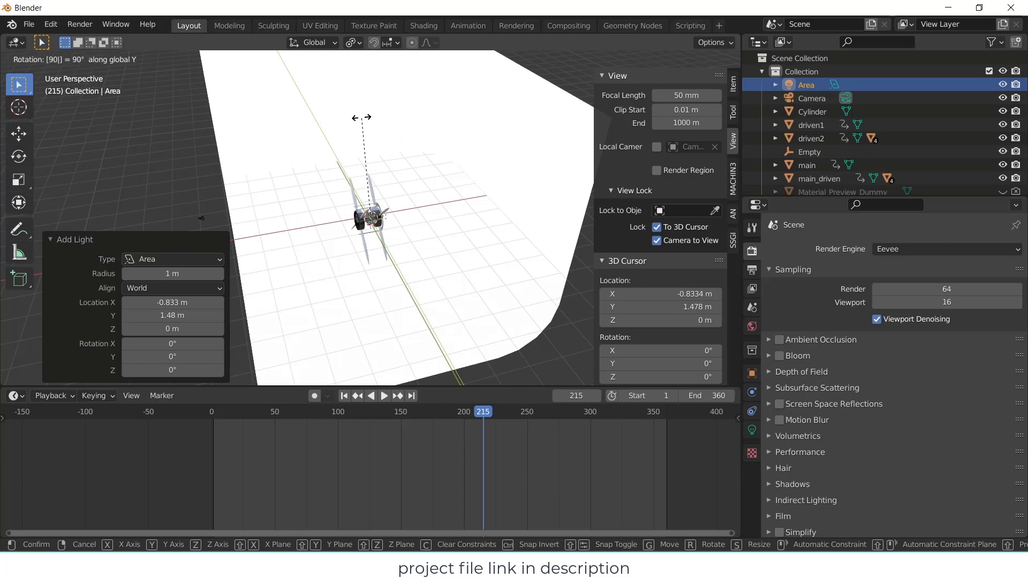
key("Return")
- Move the area light about 23.5 m along X and scale it up by about 19.6
key("g")
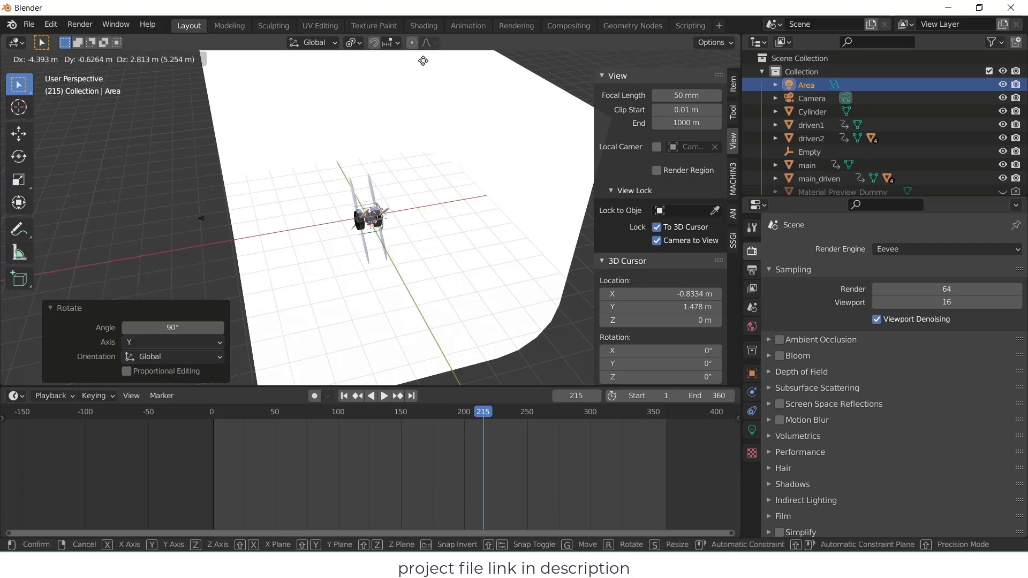
key("x")
left_click(362, 67)
key("s")
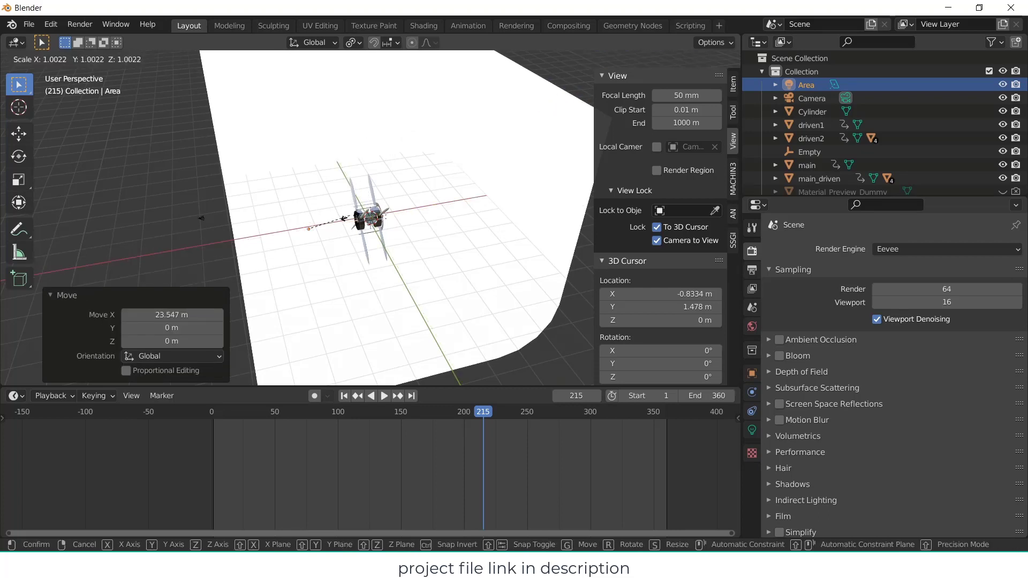
left_click(457, 347)
middle_click_drag(459, 349, 509, 285)
key("s")
left_click(398, 271)
- Set the area light's power to 200 W
left_click(751, 430)
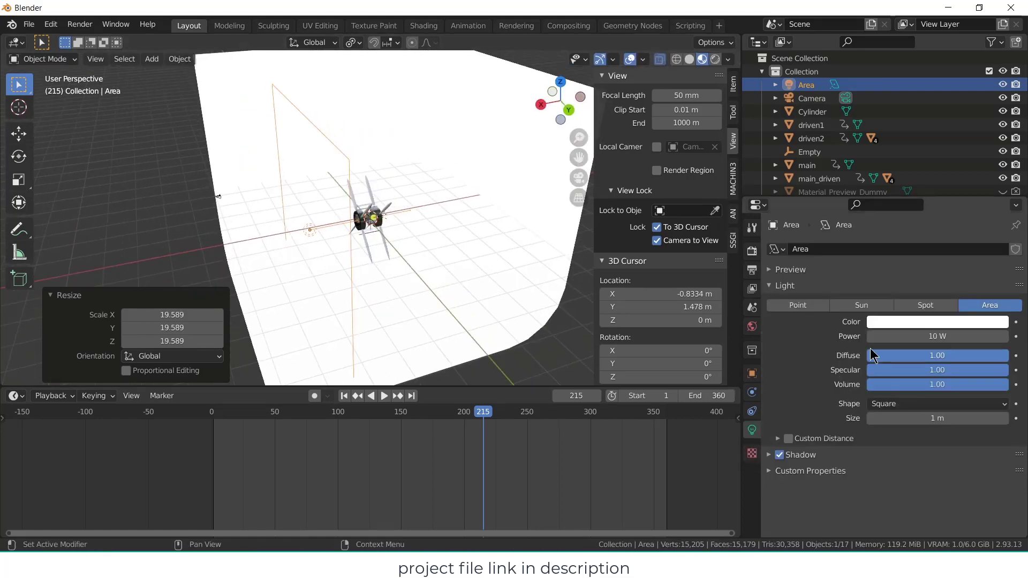
left_click(915, 335)
type("200")
key("Return")
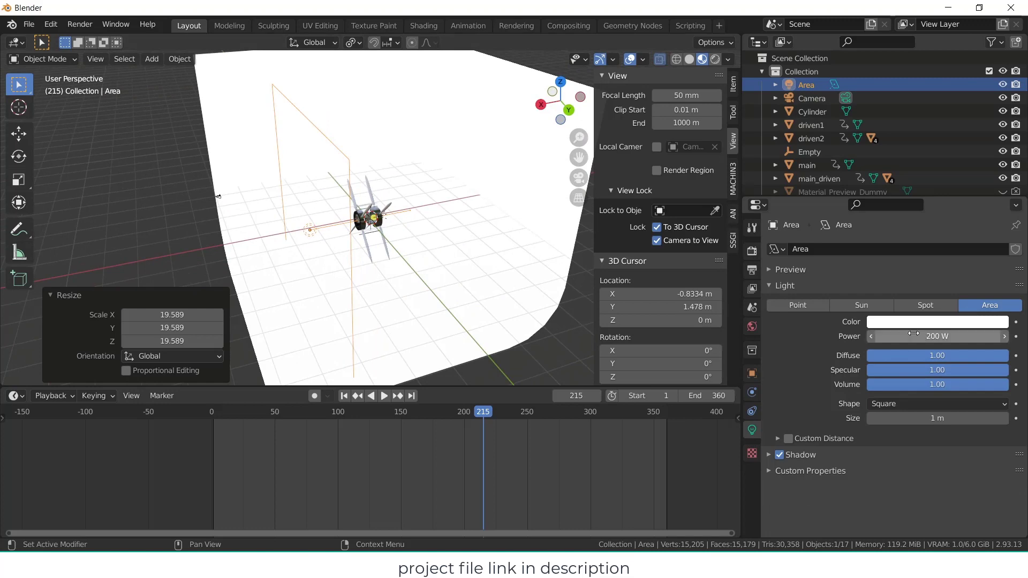
- Set the transform pivot point to the 3D Cursor
left_click(366, 222)
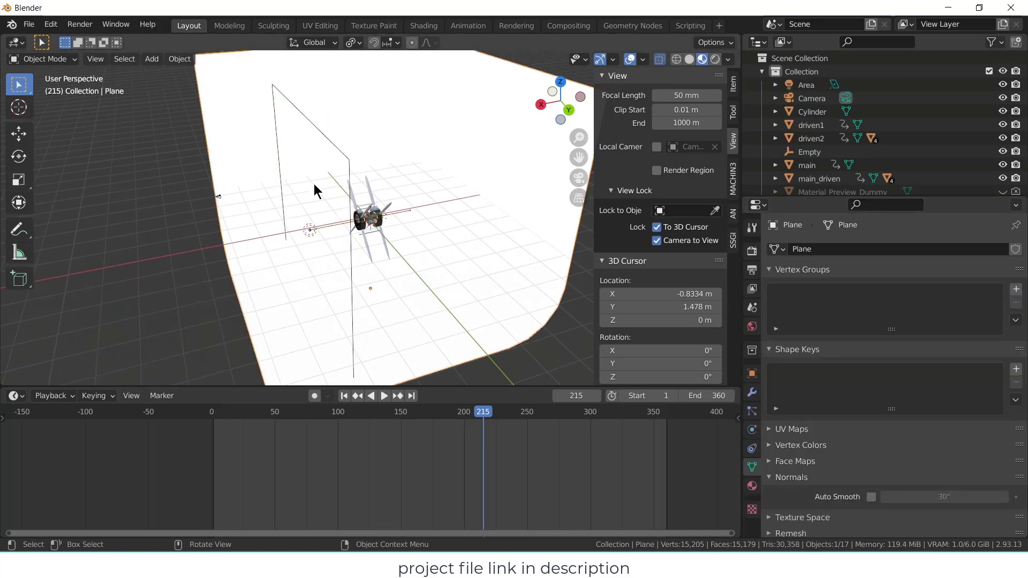
left_click(353, 43)
left_click(370, 73)
- Duplicate the area light and rotate the copy -90° about the global Y axis around the 3D cursor
left_click(353, 156)
key("shift+d")
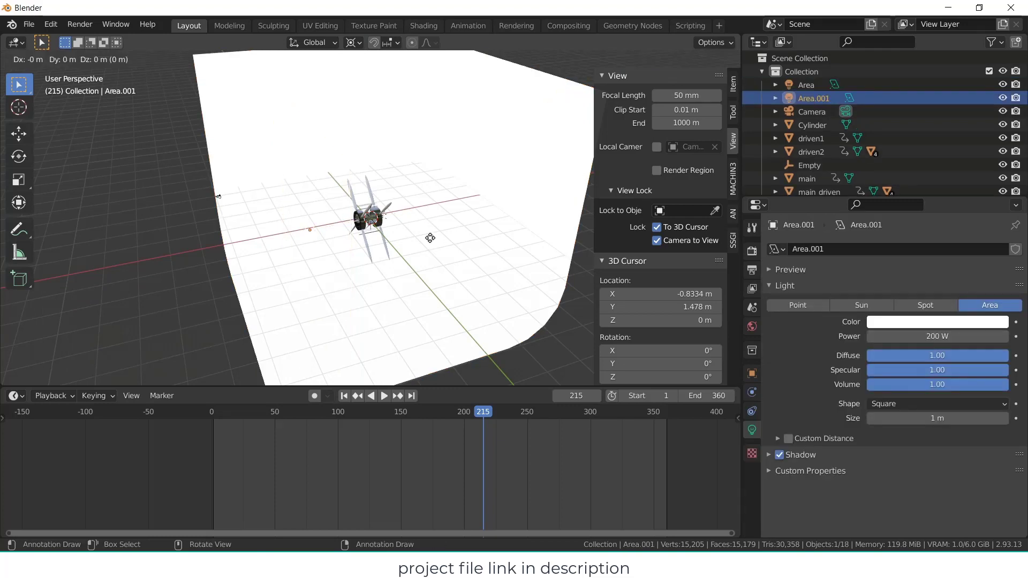
key("r")
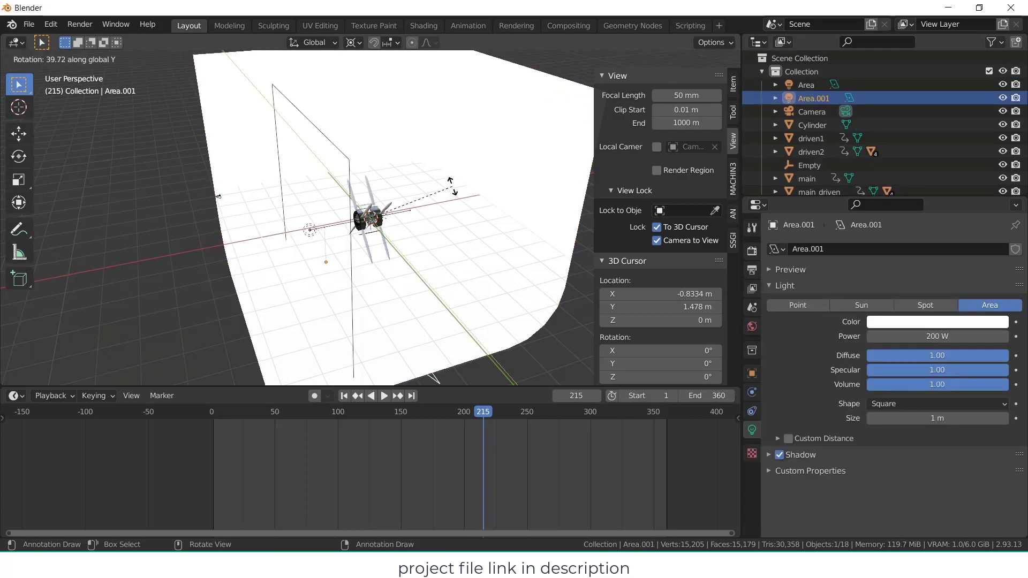
left_click(275, 181)
key("y")
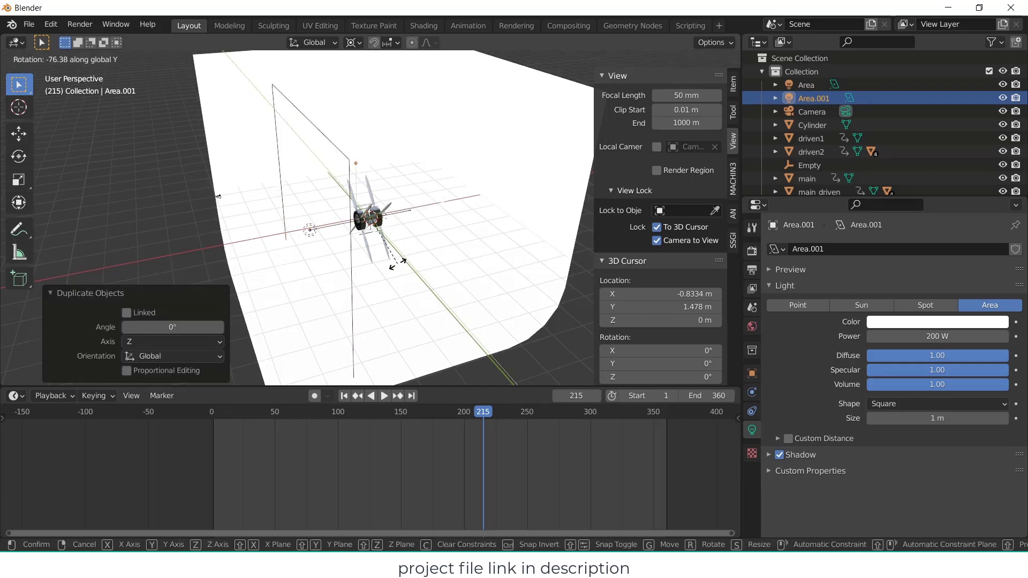
type("-9")
key("Return")
- Duplicate the overhead area light and rotate the copy -90° about the global X axis
middle_click_drag(495, 184, 424, 203)
left_click(424, 204)
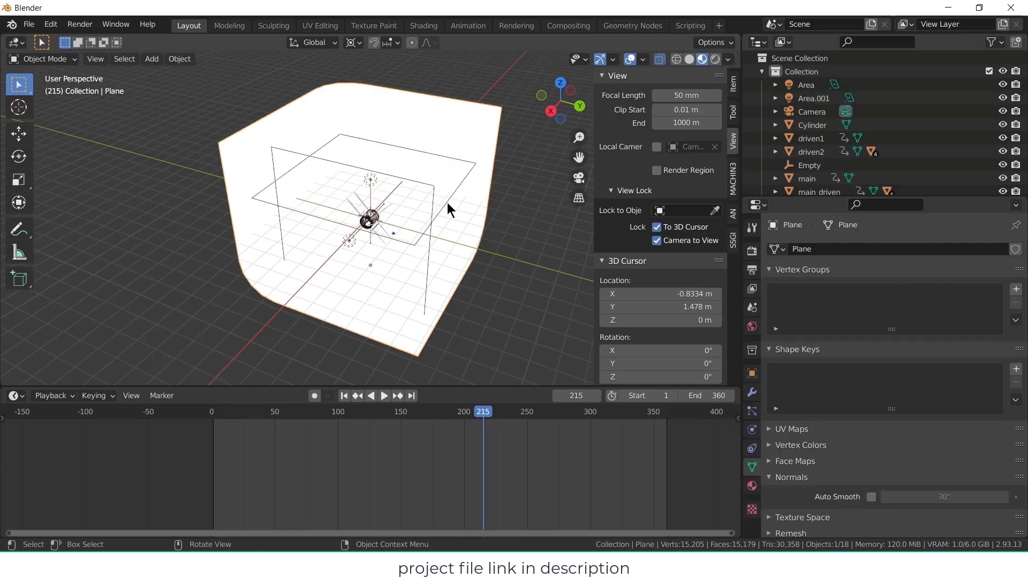
left_click(458, 199)
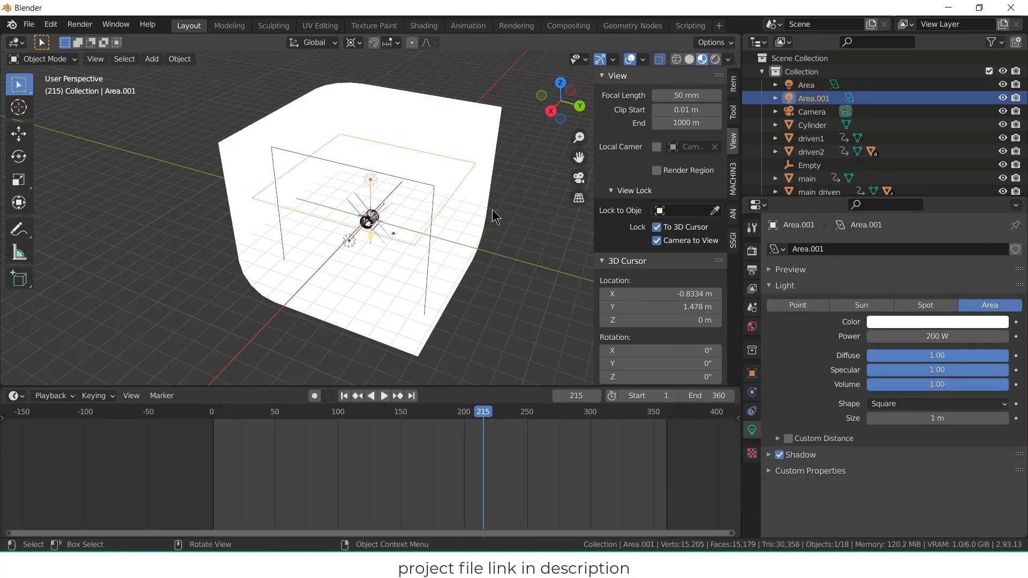
key("shift+d")
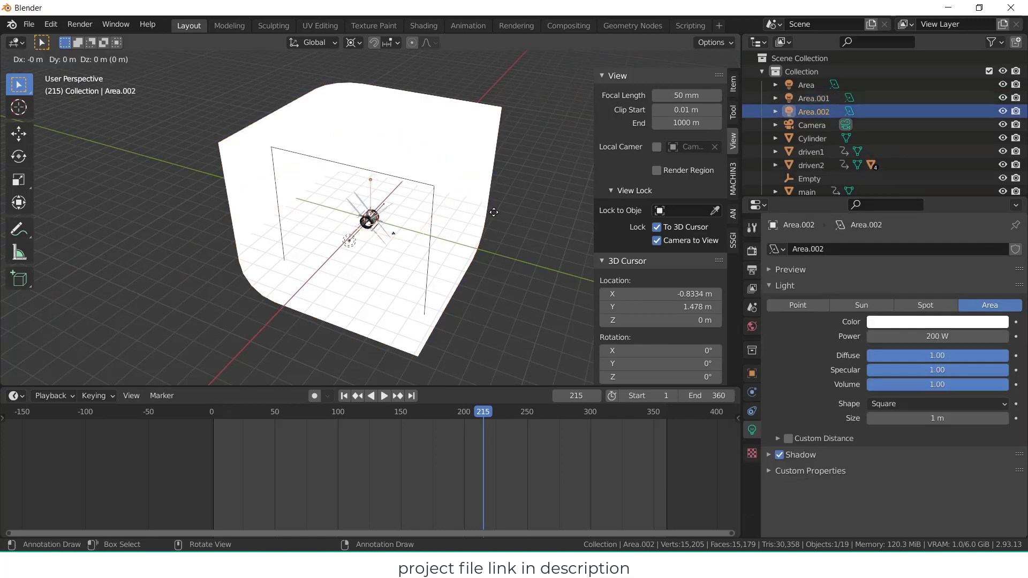
key("x")
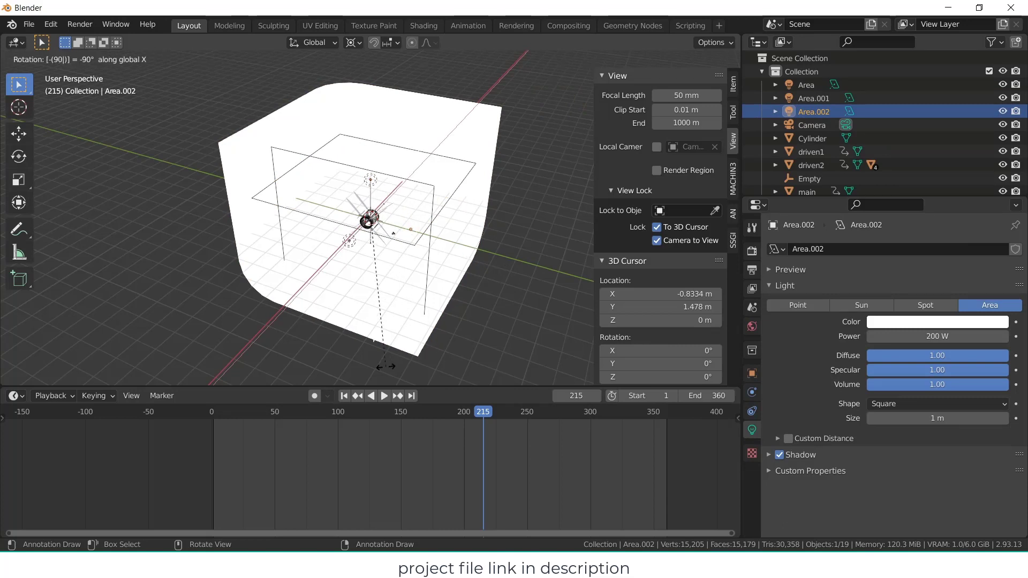
key("Return")
- Add a Reflection Cubemap light probe at the mechanism and scale it up by about 8
middle_click_drag(326, 239, 361, 167)
scroll(364, 160, "up", 4)
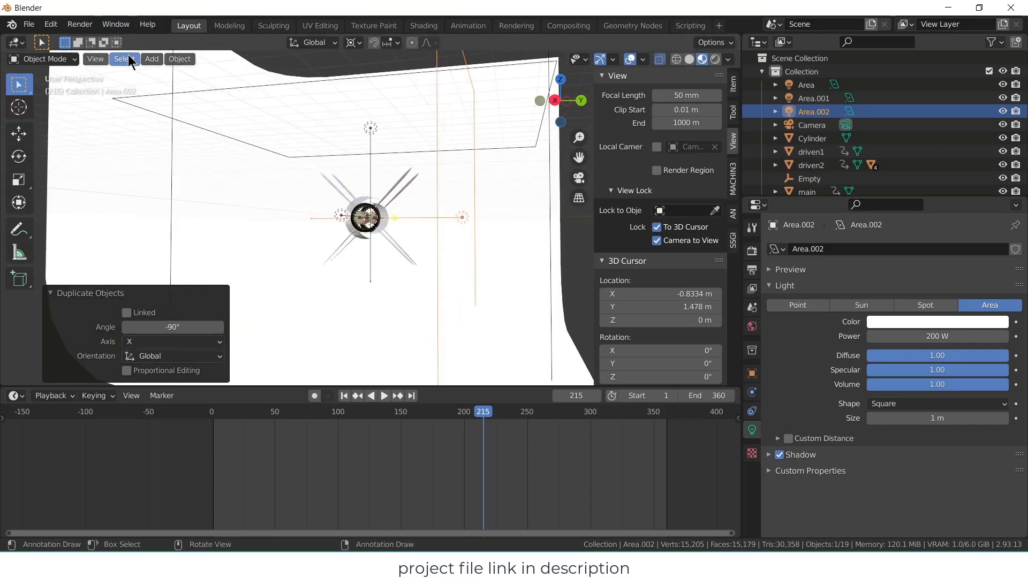
left_click(151, 59)
mouse_move(188, 253)
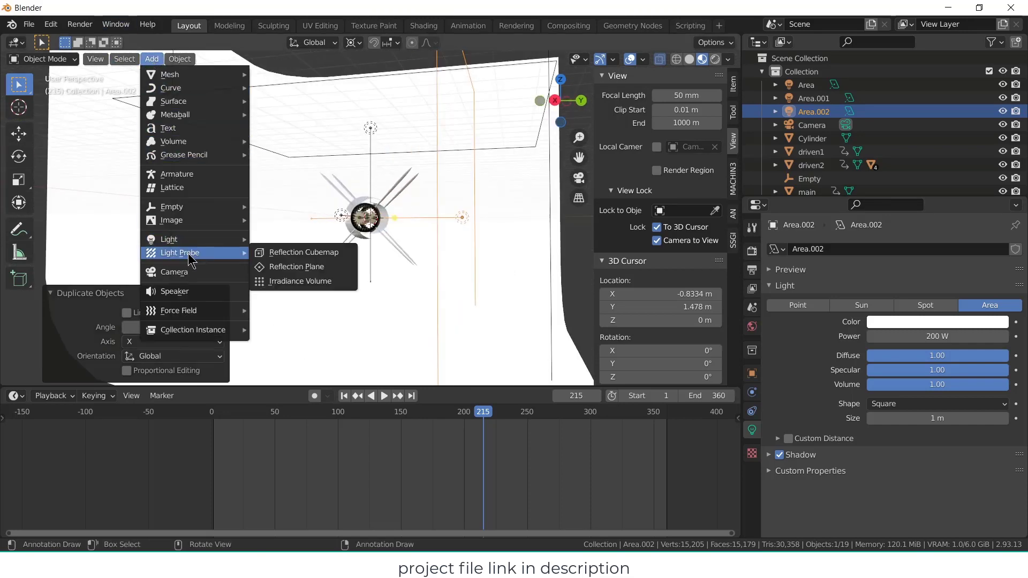
left_click(320, 253)
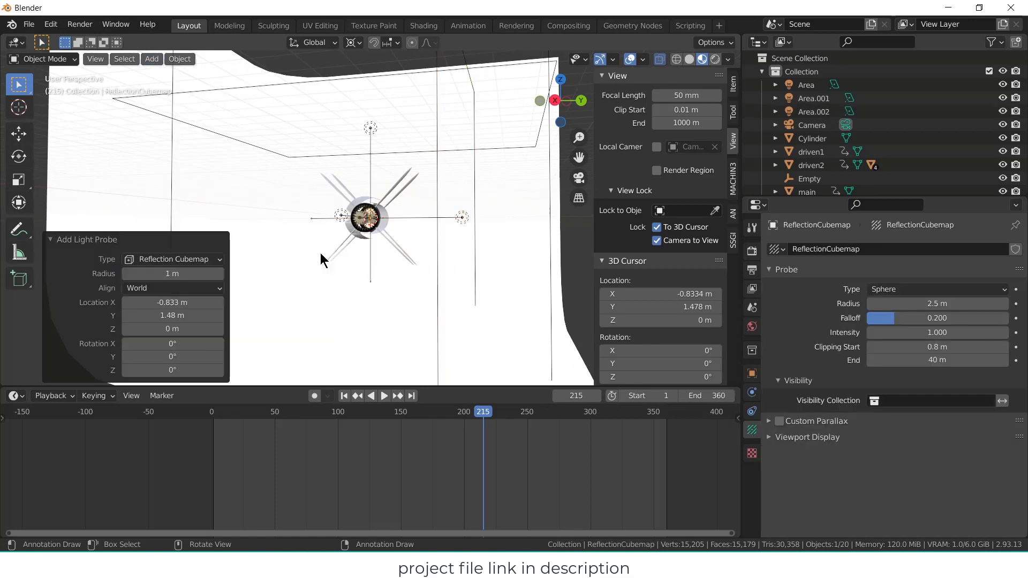
key("s")
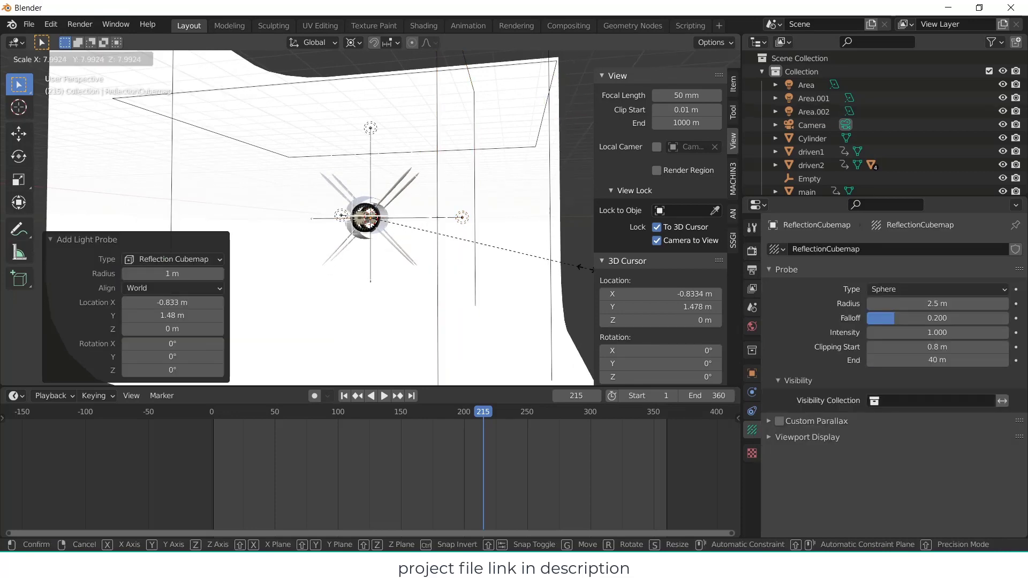
left_click(586, 268)
- Add an Irradiance Volume light probe around the mechanism and scale it up by about 13.7
left_click(145, 59)
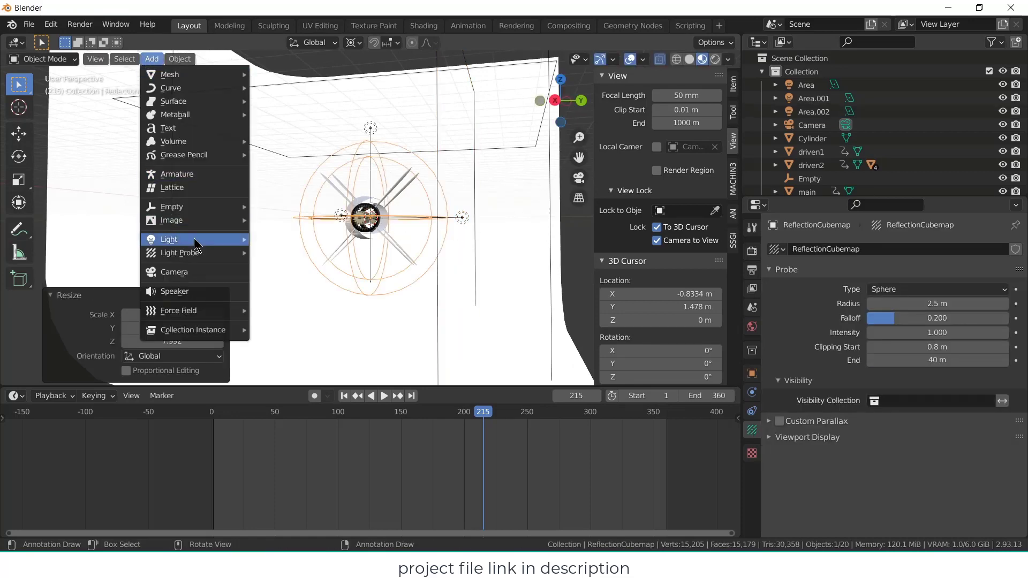
mouse_move(198, 261)
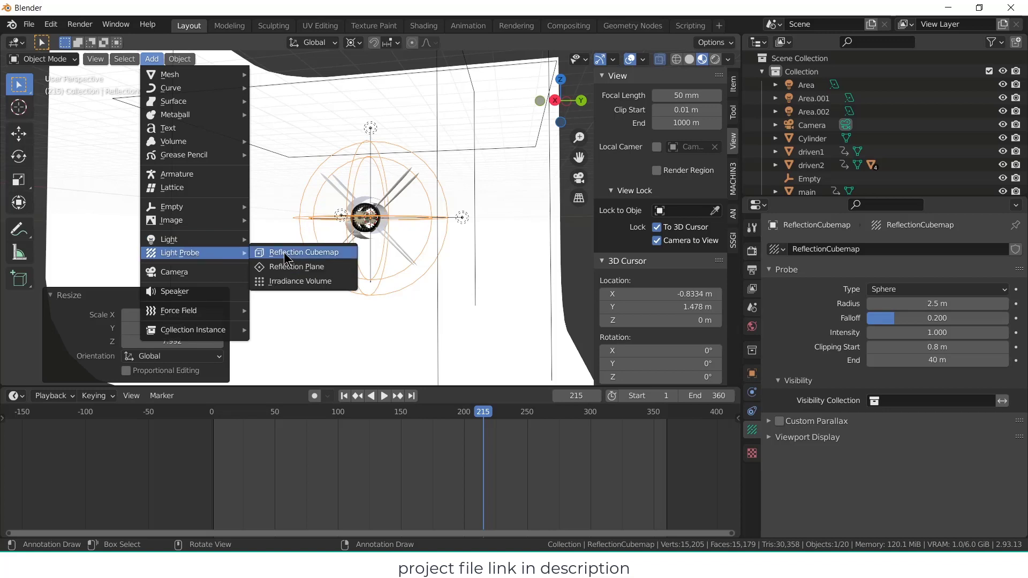
left_click(300, 279)
key("s")
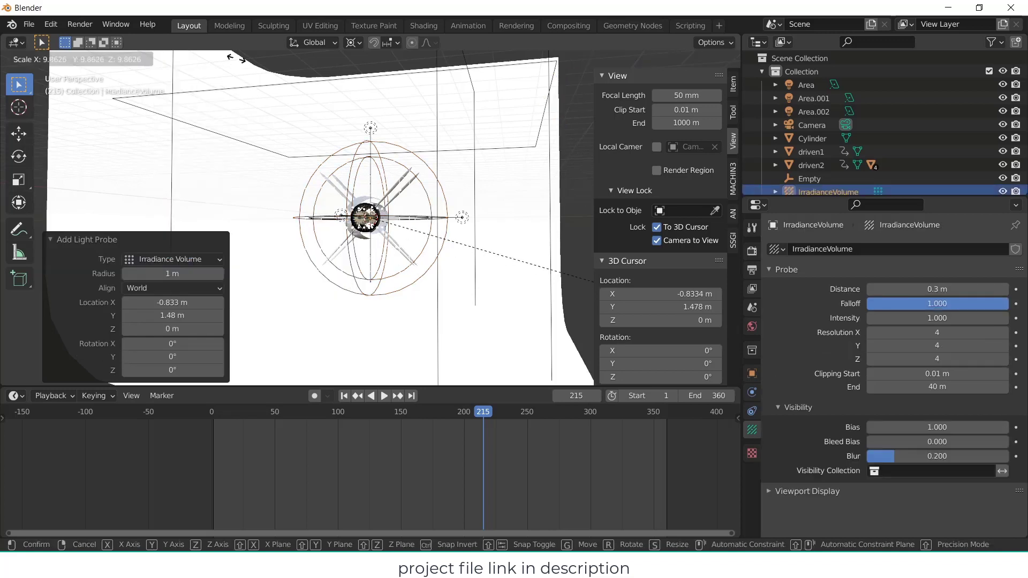
left_click(467, 117)
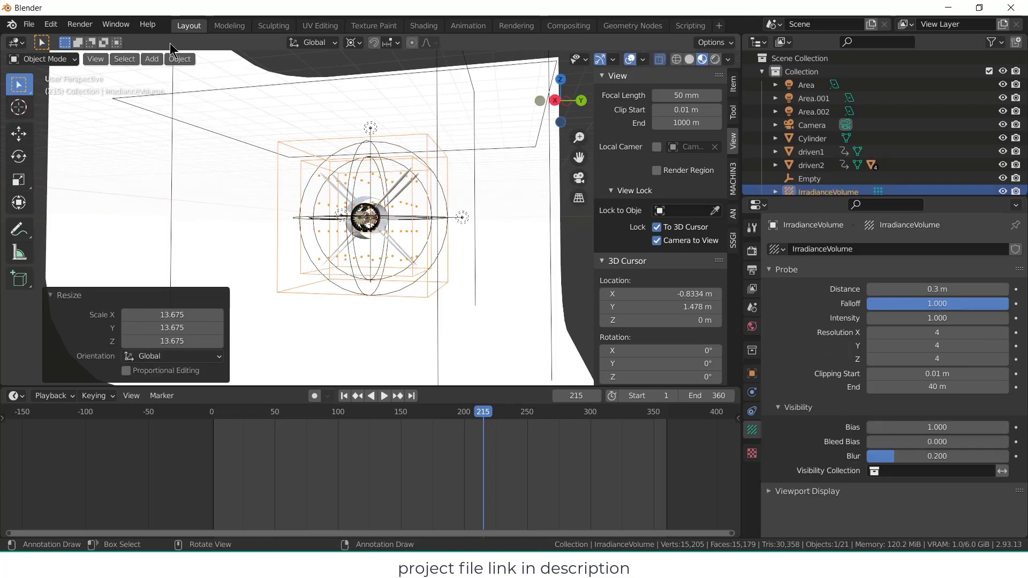
left_click(153, 58)
mouse_move(185, 255)
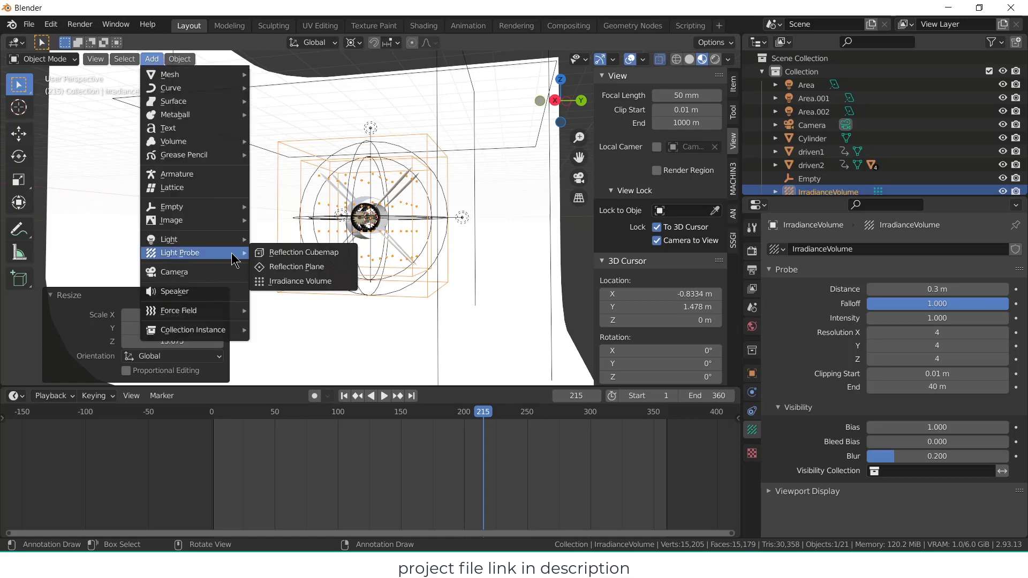
left_click(289, 286)
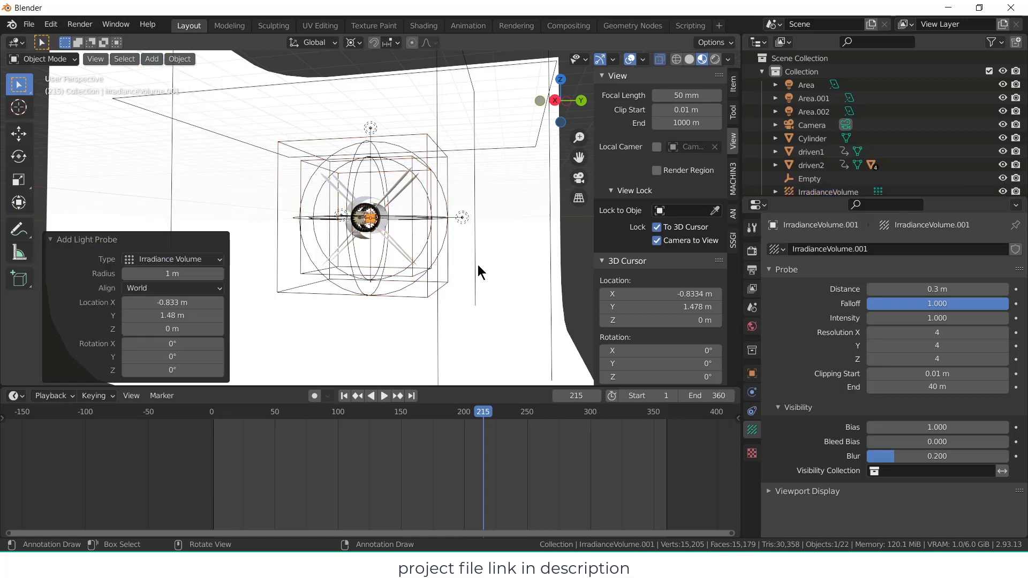
scroll(478, 265, "up", 5)
key("x")
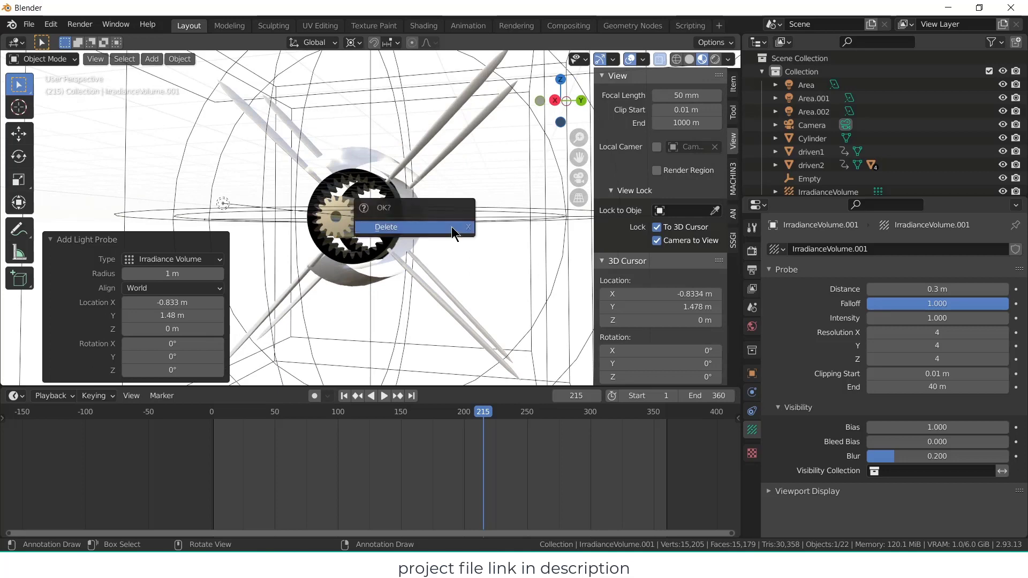
left_click(452, 227)
scroll(264, 160, "down", 5)
- Add a Reflection Plane light probe and move it about 21.6 m down along the global Z axis
left_click(156, 60)
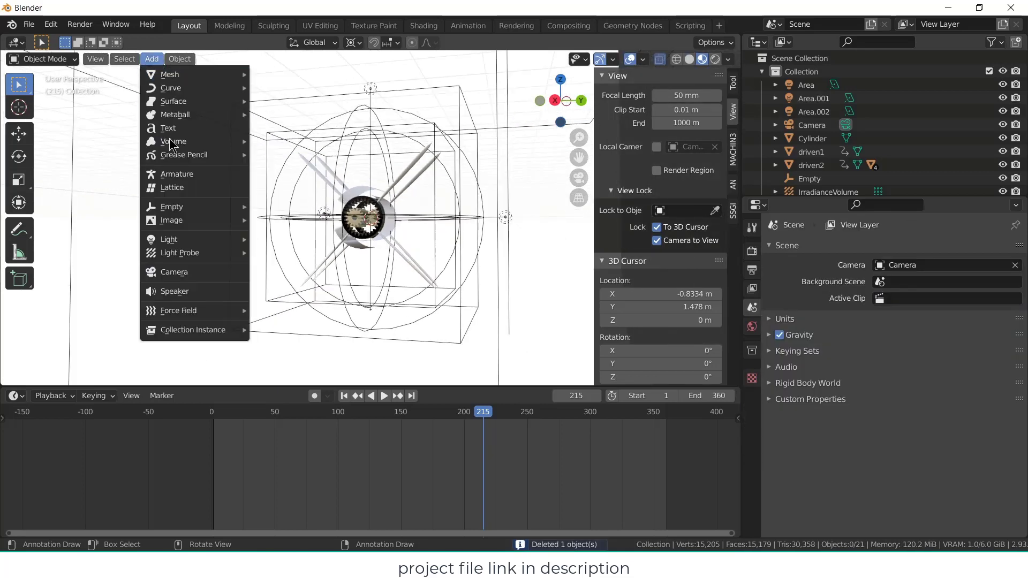
mouse_move(182, 253)
left_click(324, 272)
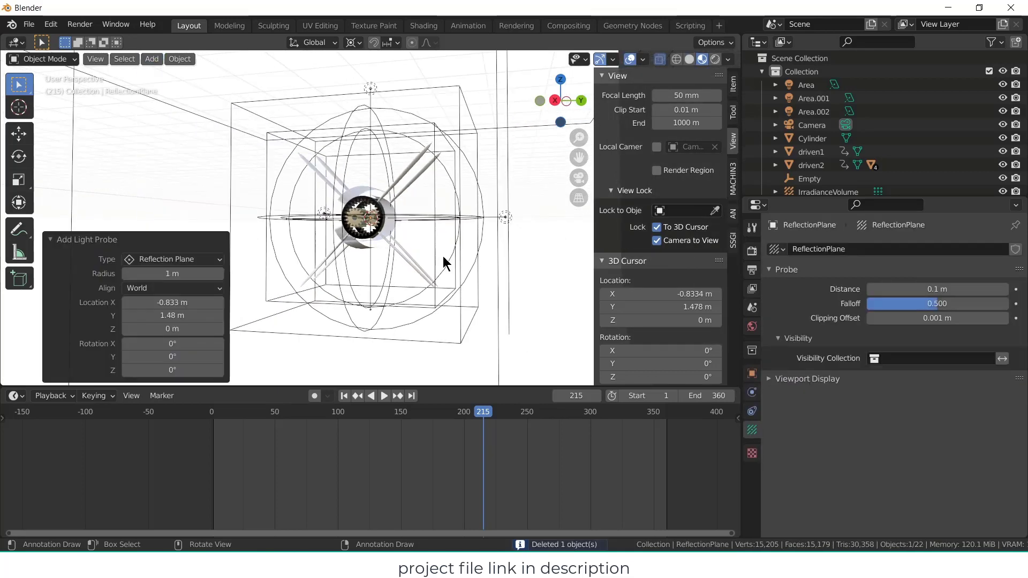
key("g")
key("z")
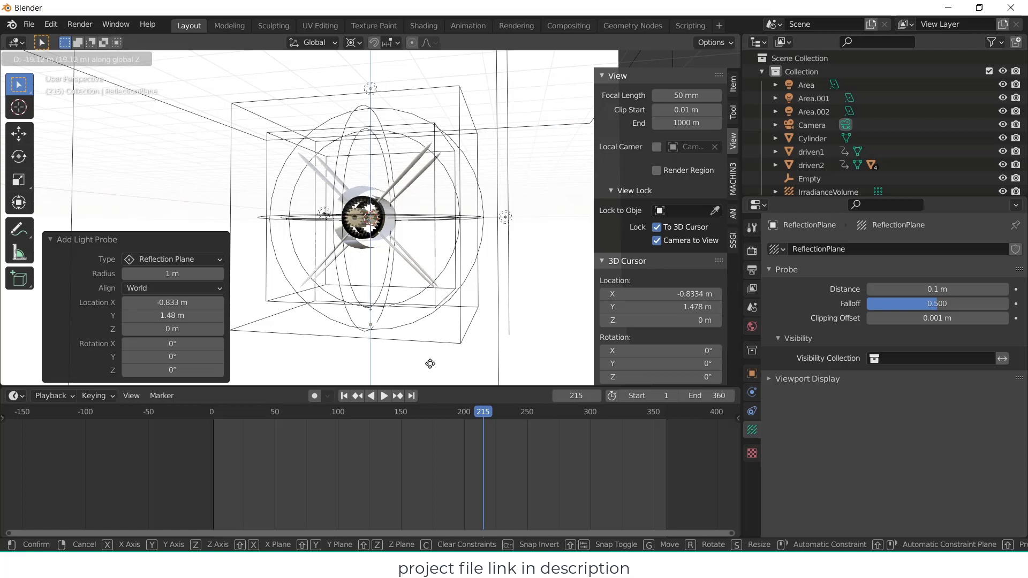
left_click(430, 377)
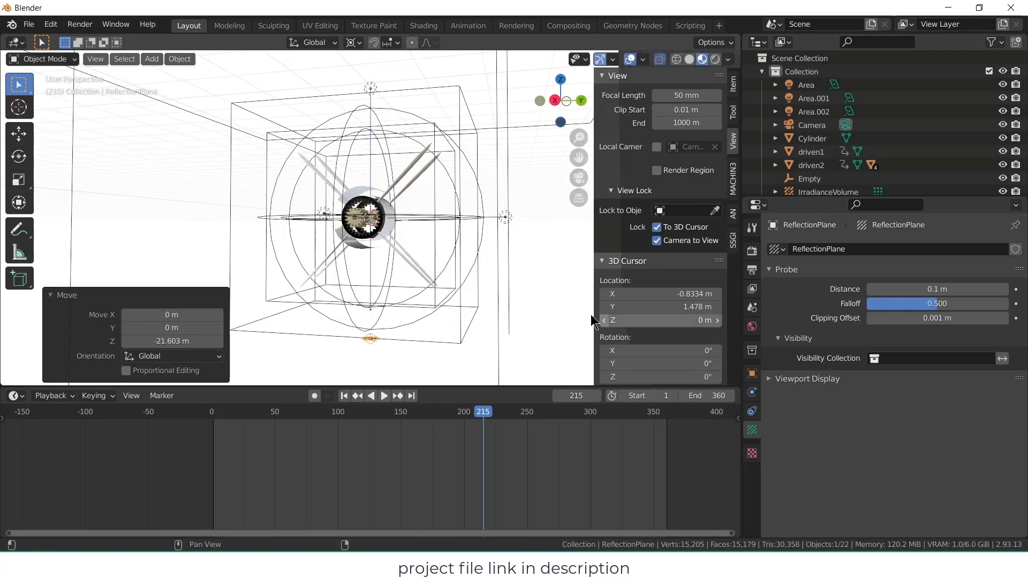
- Set the transform pivot point to Individual Origins and scale the reflection plane up by about 10, then by about 4.8 more
left_click(353, 42)
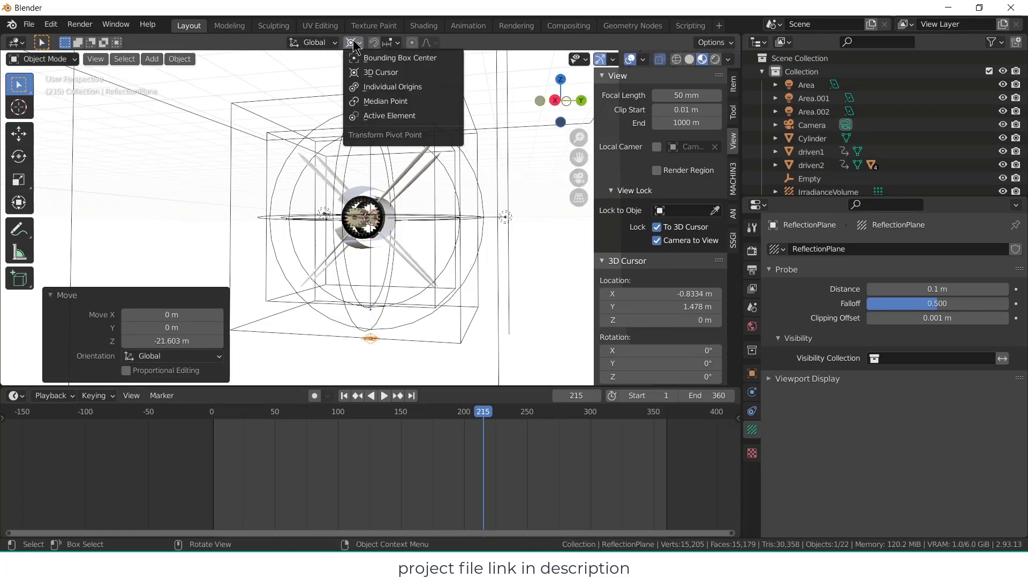
left_click(372, 88)
key("s")
left_click(448, 139)
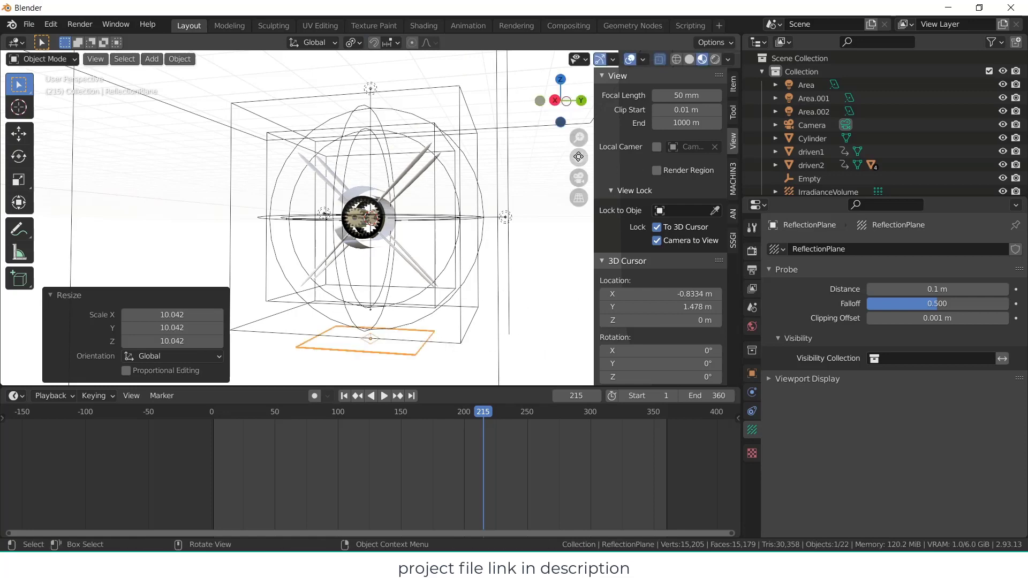
scroll(459, 195, "down", 4)
key("s")
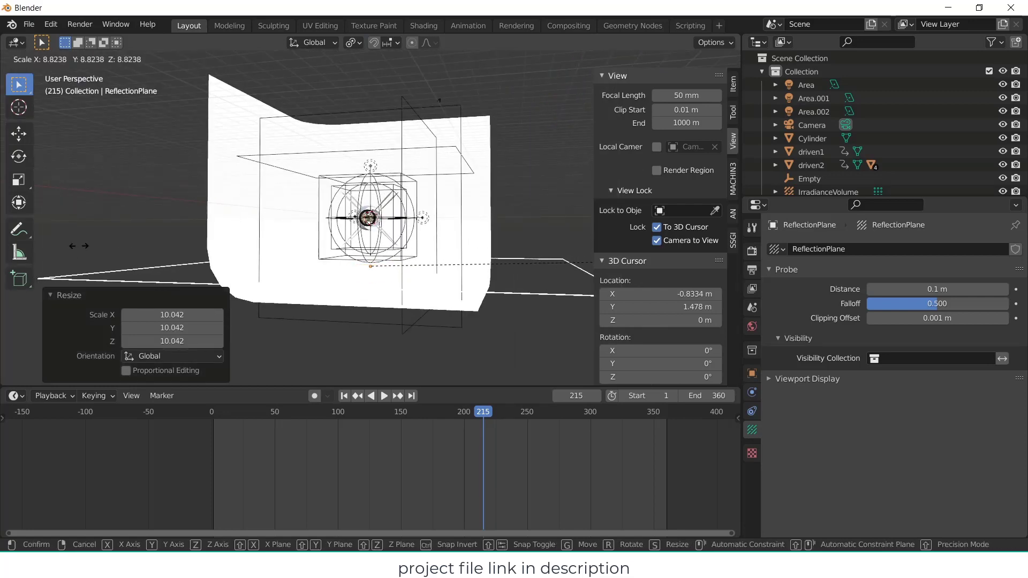
left_click(274, 192)
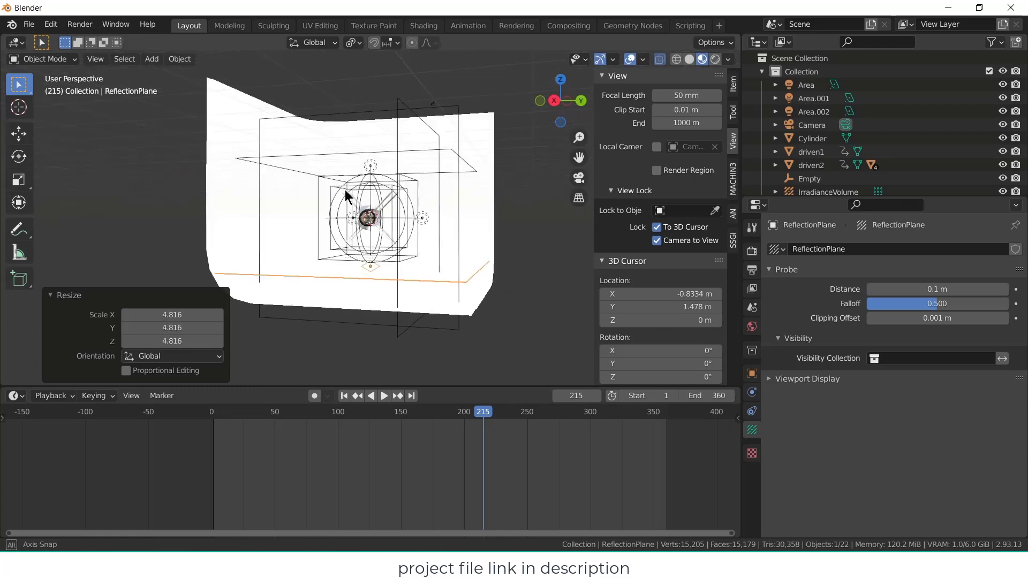
- Set the diffuse bounces to 6 in the Eevee indirect lighting render settings
middle_click_drag(356, 200, 344, 213)
left_click(752, 252)
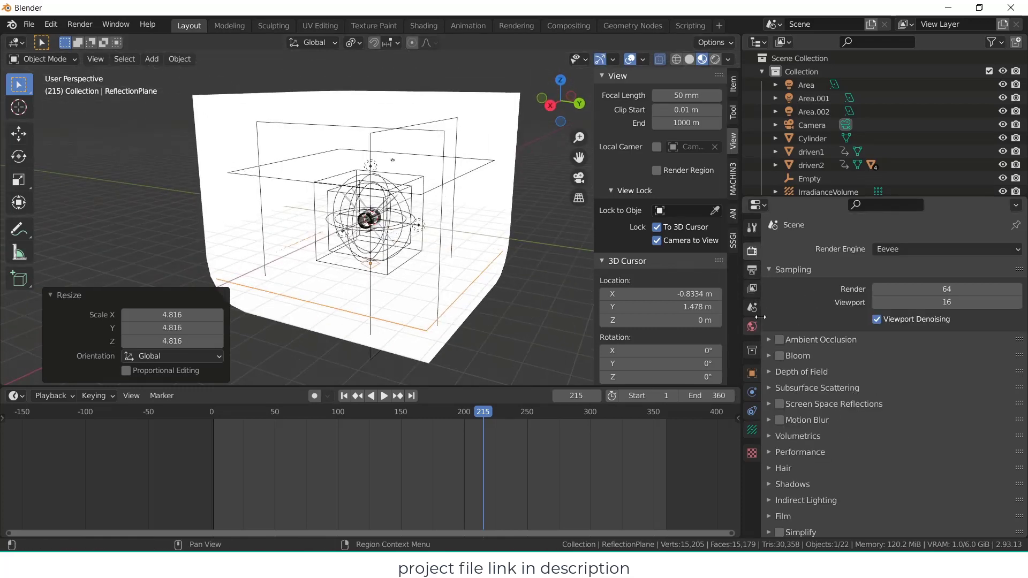
left_click(752, 270)
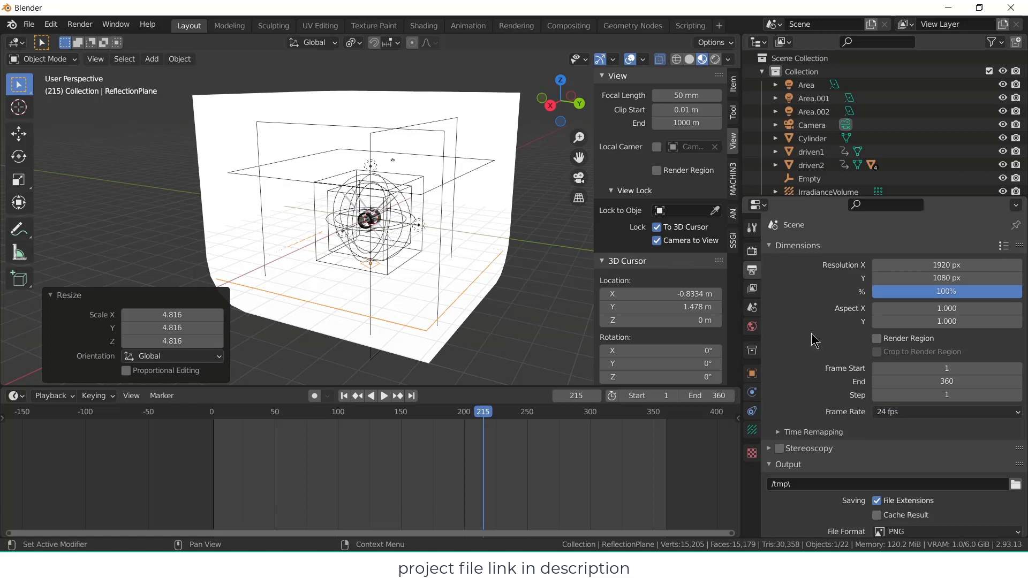
left_click(752, 250)
scroll(859, 358, "down", 4)
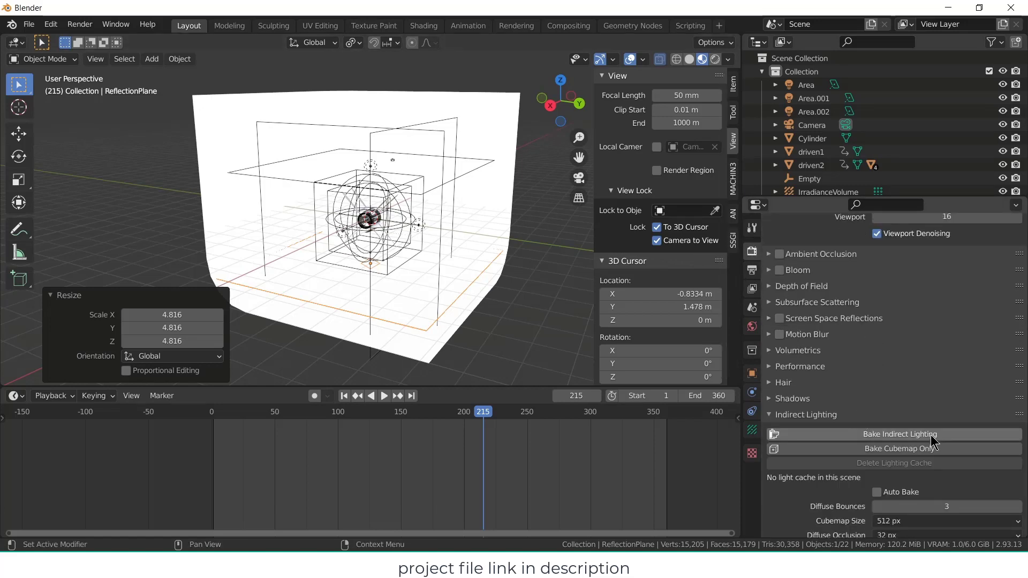
scroll(991, 444, "down", 12)
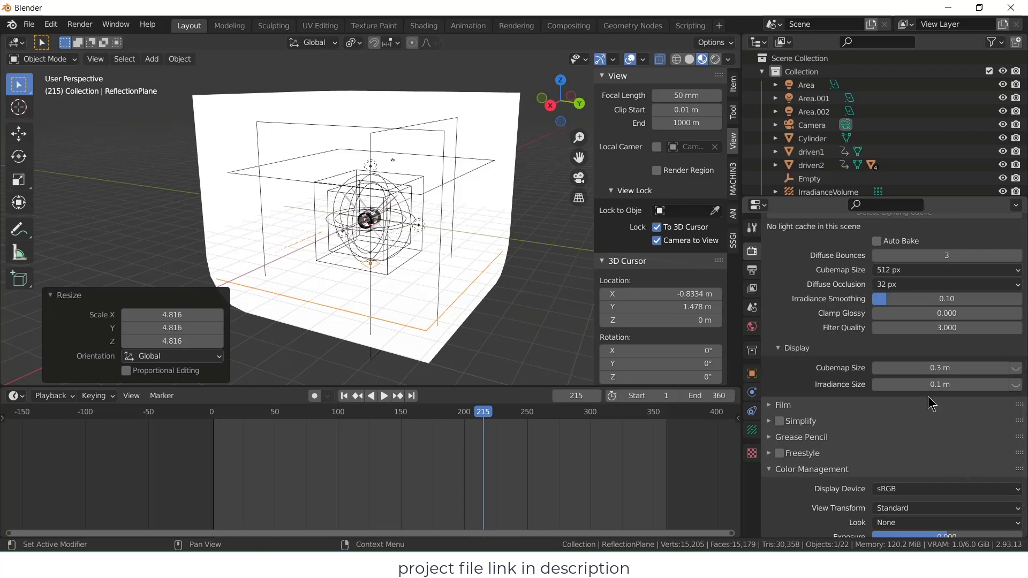
scroll(932, 404, "up", 7)
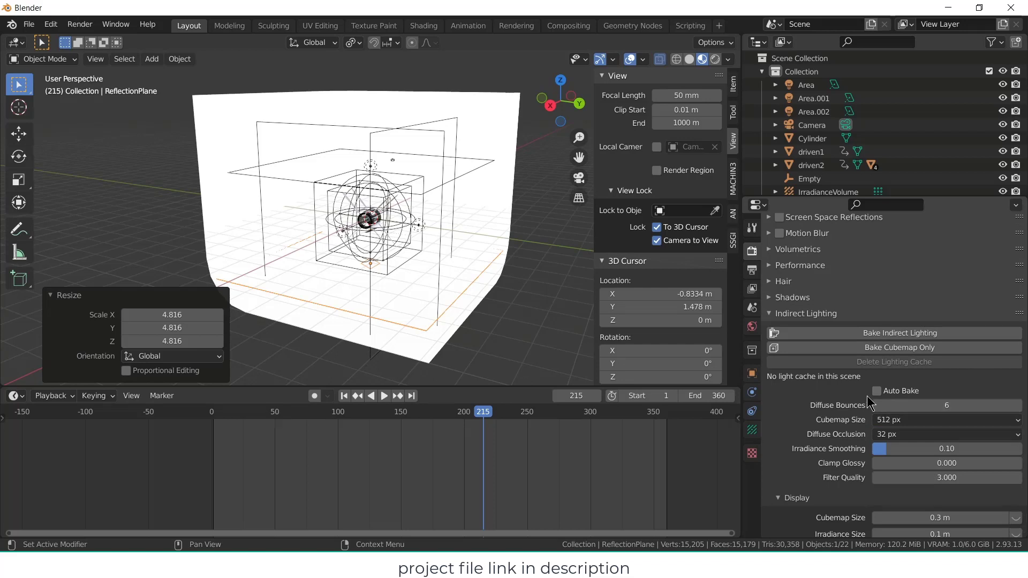
- Set the indirect lighting cubemap size to 1024 px and the diffuse occlusion to 64 px
scroll(876, 406, "down", 3)
left_click(917, 356)
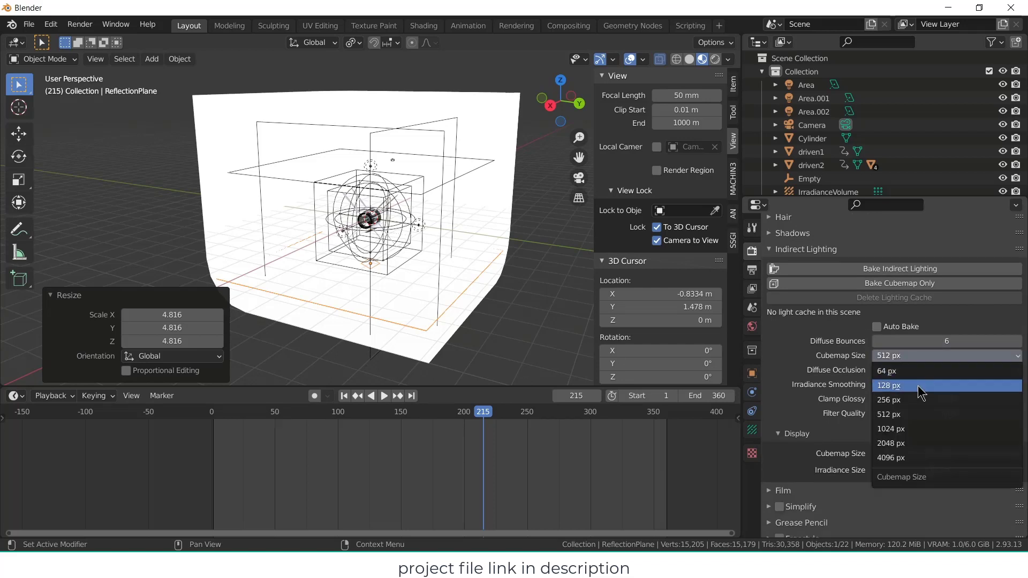
left_click(919, 432)
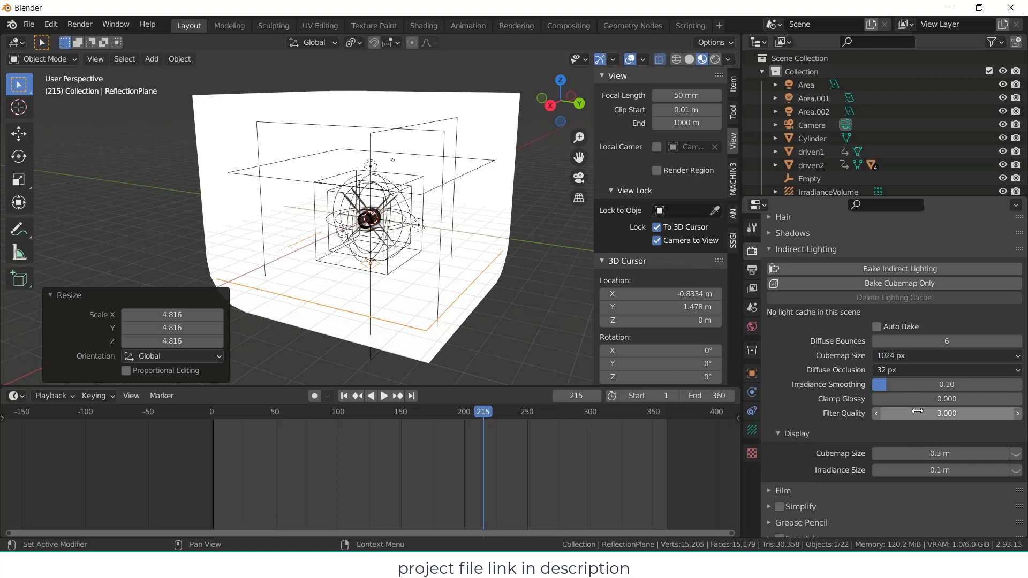
left_click(936, 377)
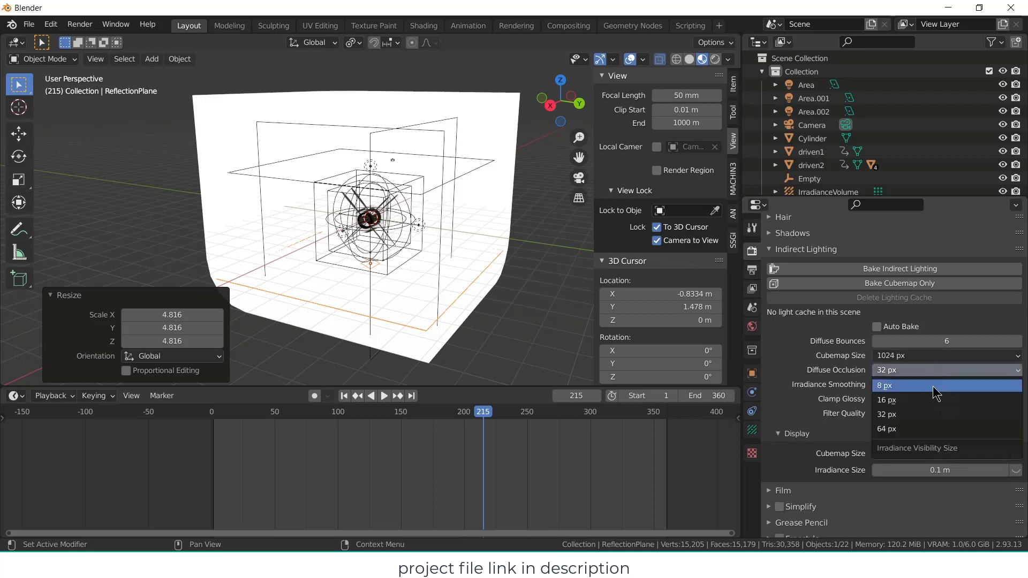
left_click(929, 429)
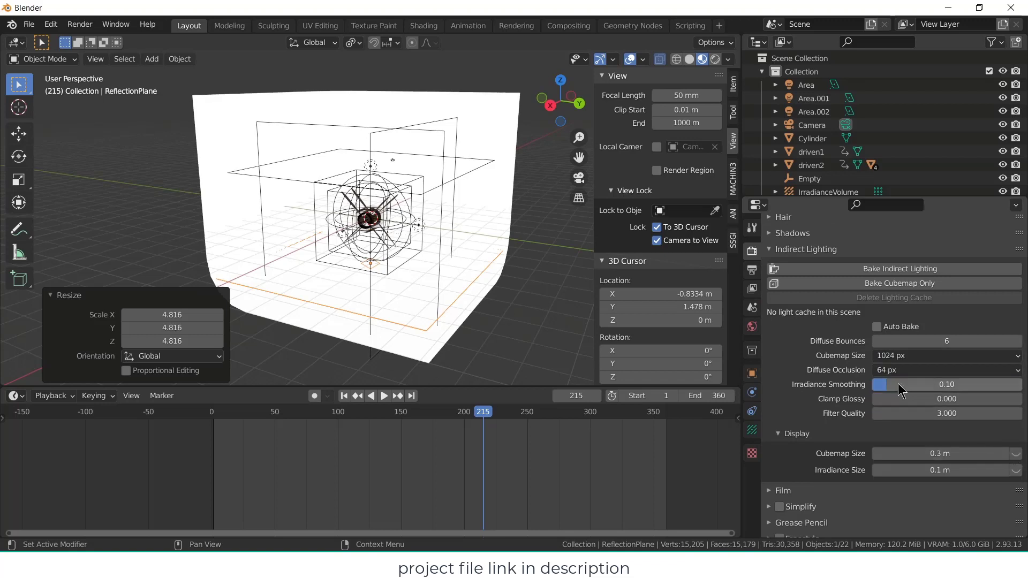
- Set the irradiance smoothing to 0.23 and bake the indirect lighting
left_click_drag(899, 384, 915, 385)
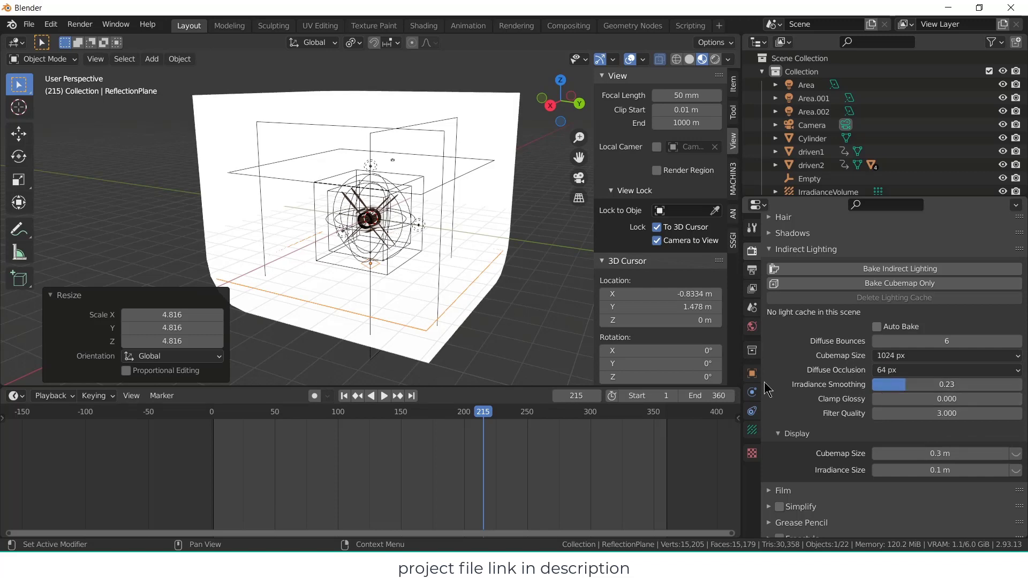
left_click(894, 267)
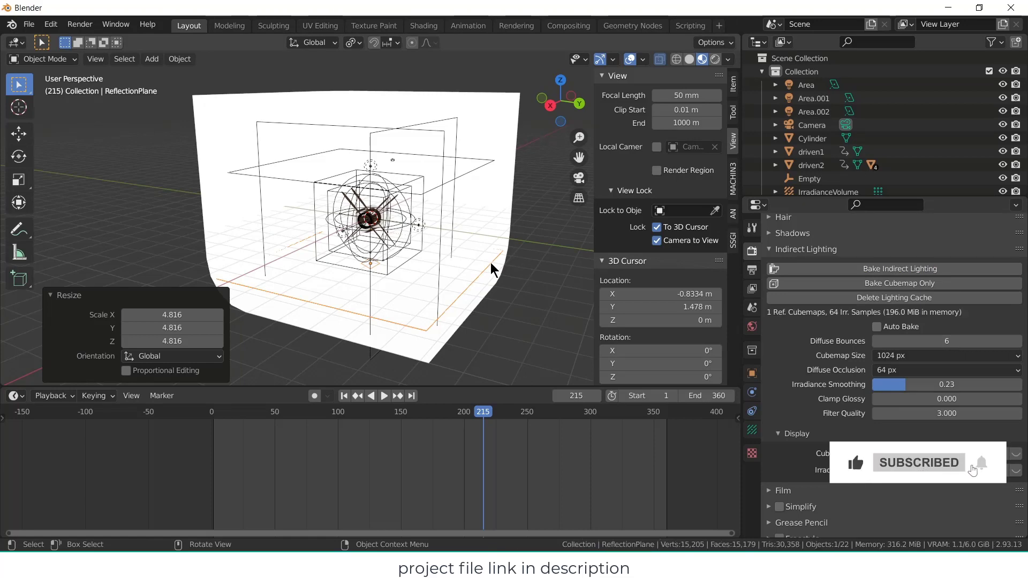
- Switch the viewport to rendered shading, look through the camera, and render a still image, closing the render window when done
scroll(394, 218, "up", 5)
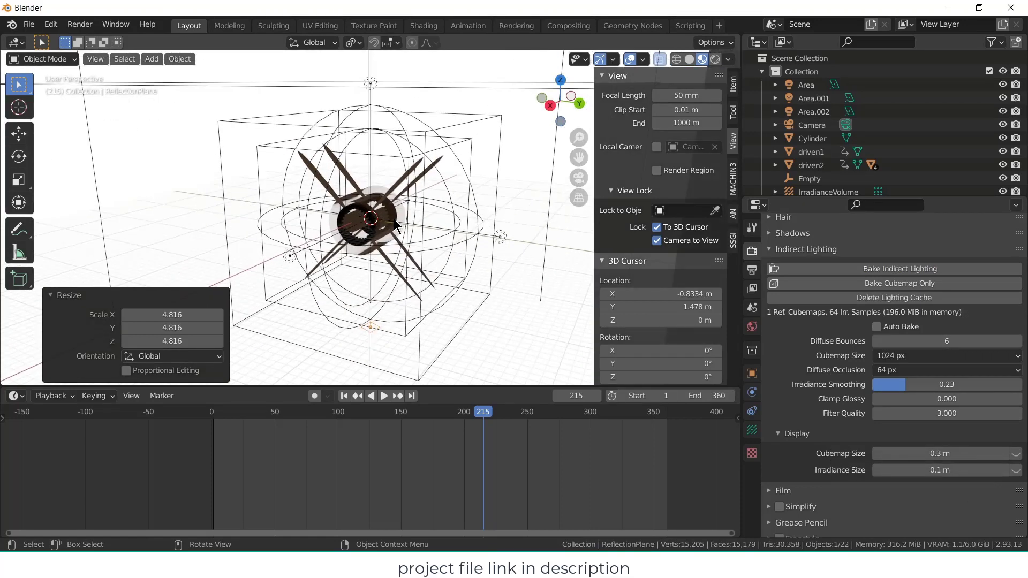
left_click(716, 58)
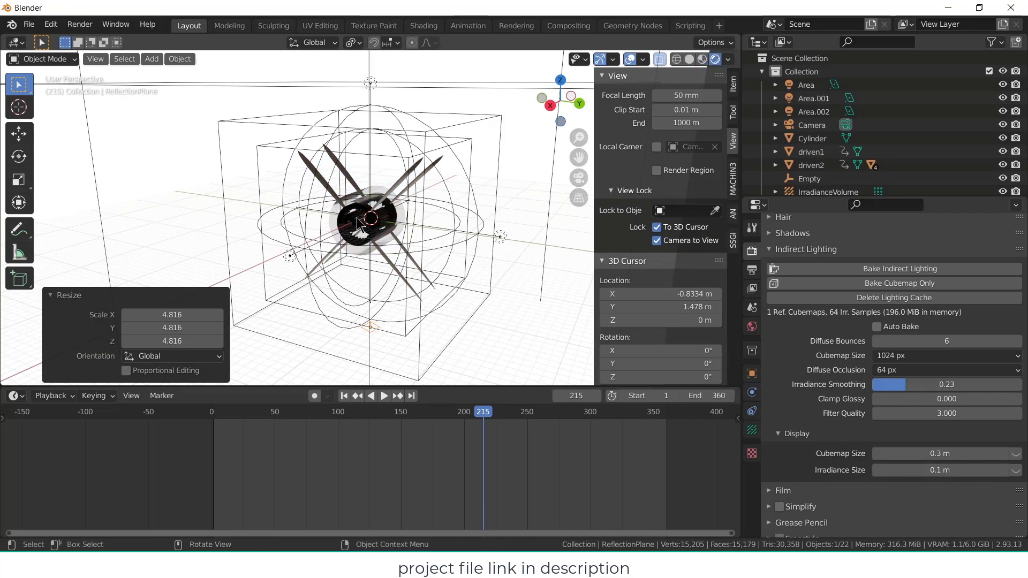
key("KP_0")
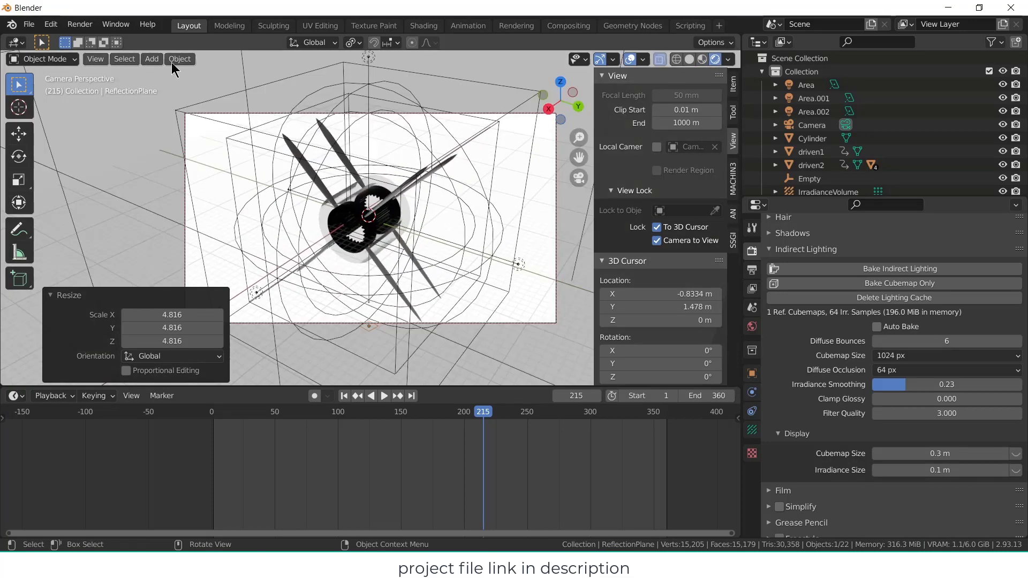
left_click(80, 24)
left_click(84, 37)
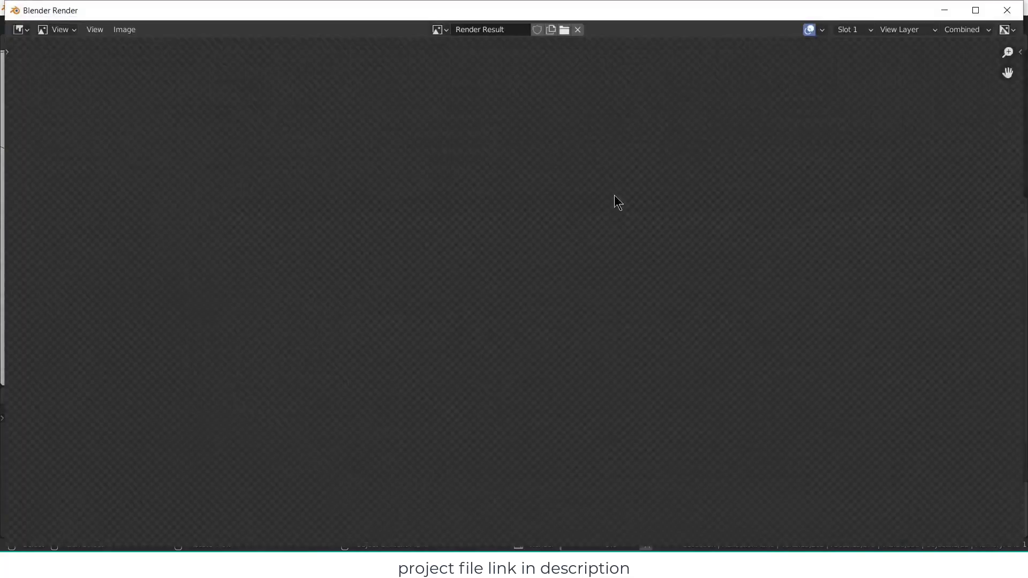
left_click(953, 10)
- Bake the indirect lighting again with the same settings
left_click(345, 226)
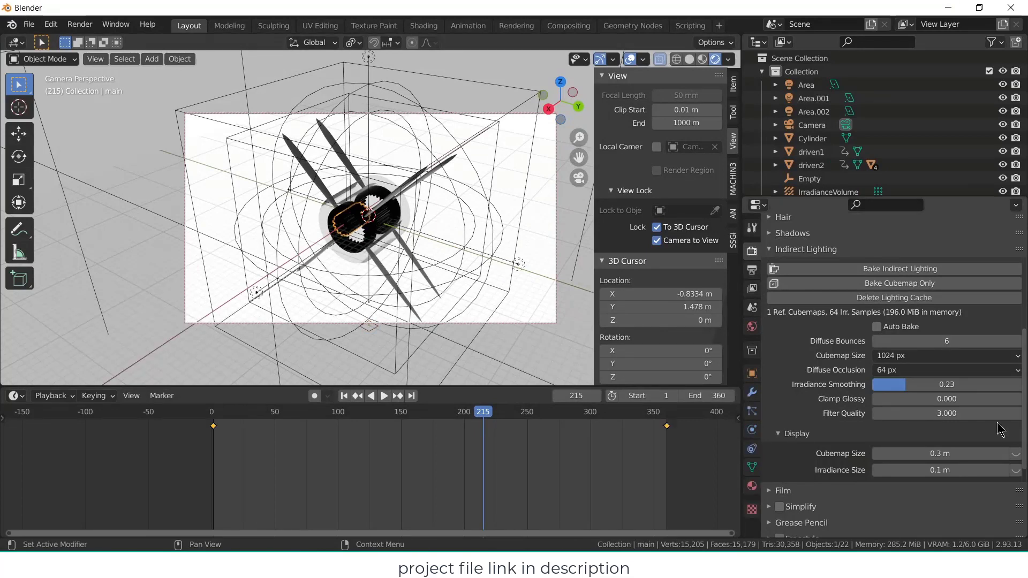
left_click(902, 269)
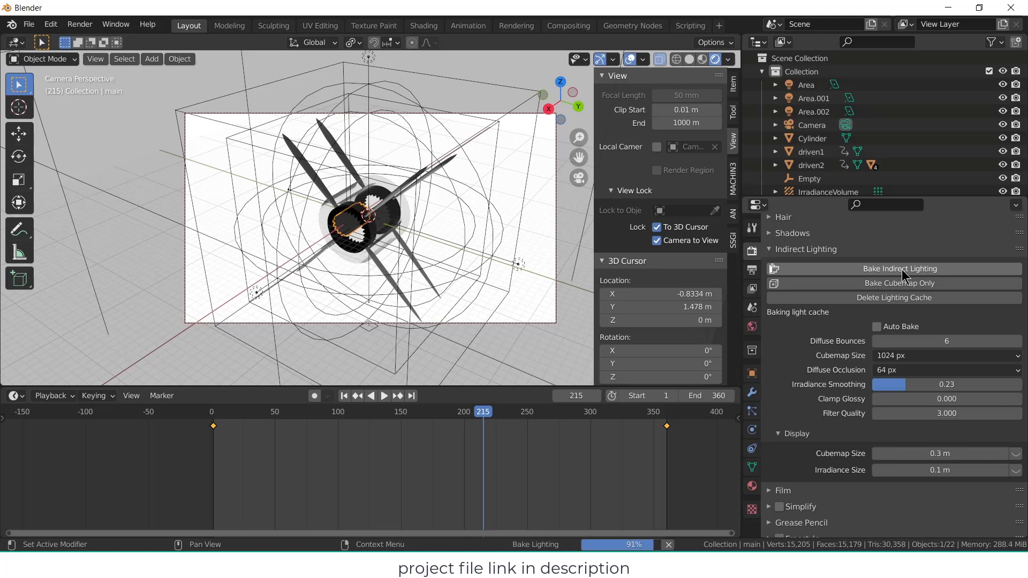
- Set the irradiance volume probe's resolution to 8 on each of the X, Y and Z axes
left_click(502, 143)
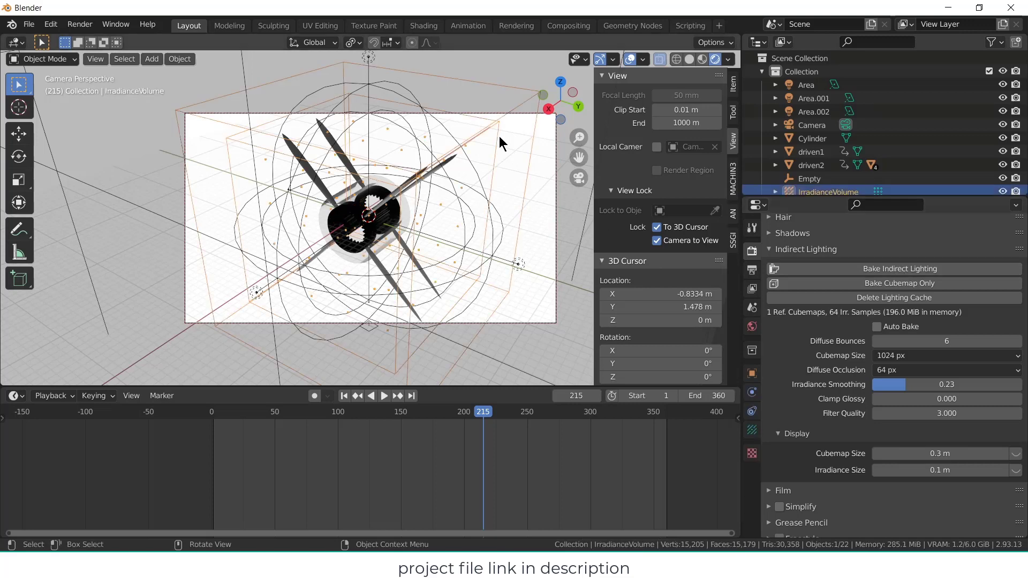
left_click(752, 430)
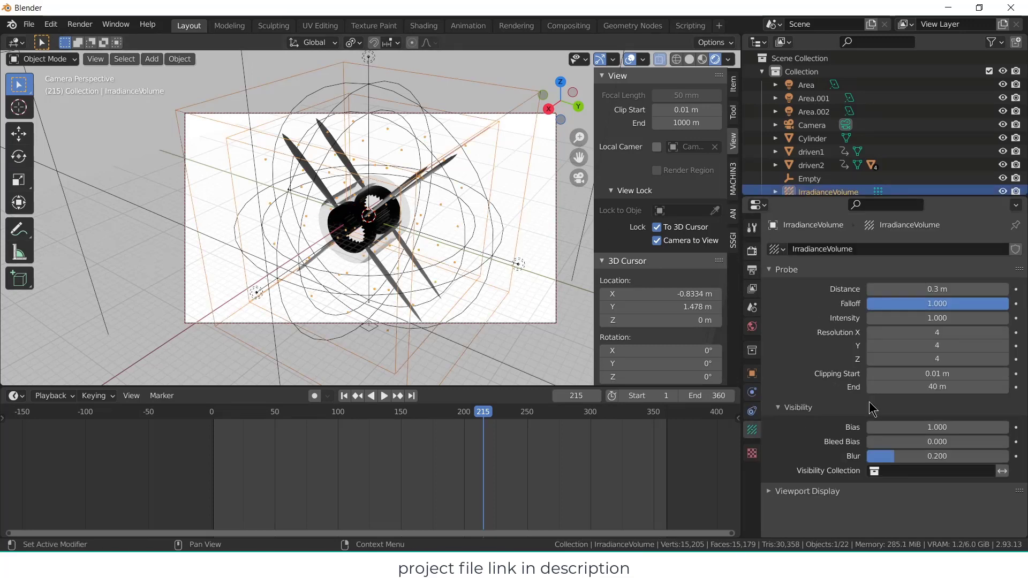
left_click(1004, 333)
left_click(1004, 333)
left_click(1004, 333)
left_click(1003, 347)
left_click(1003, 347)
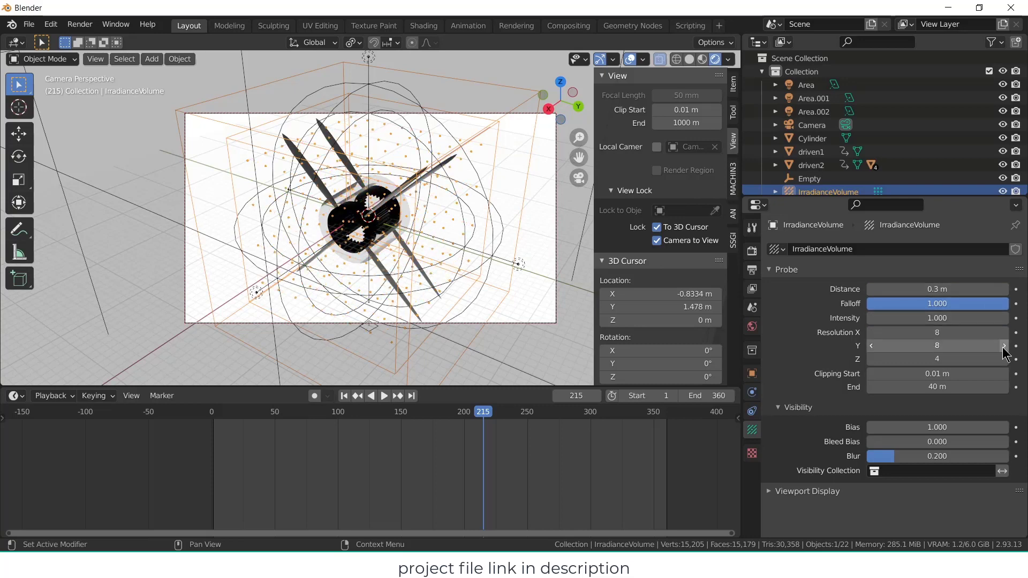
left_click(1004, 360)
left_click(1004, 360)
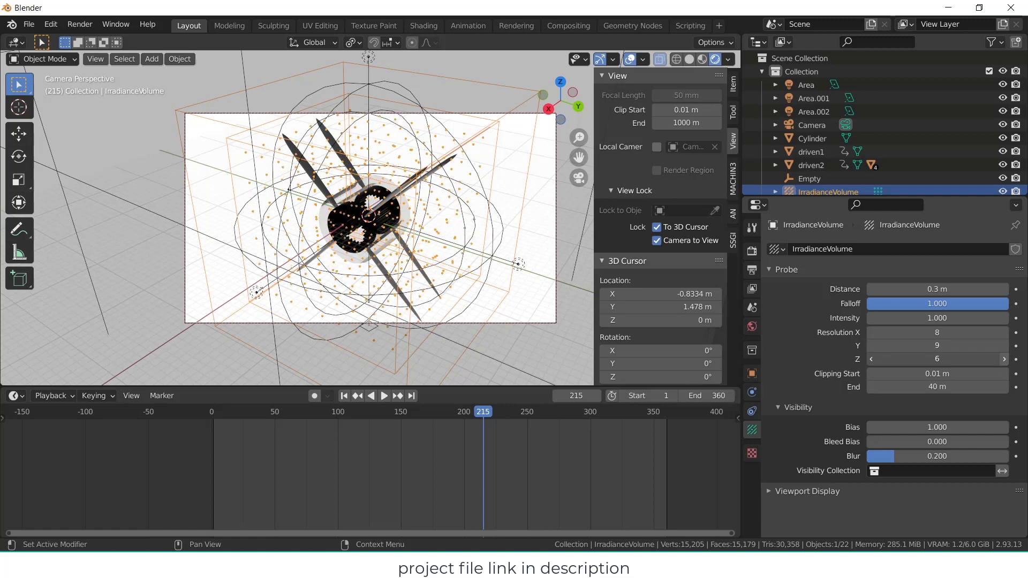
left_click(1004, 360)
left_click(1004, 359)
left_click(1003, 345)
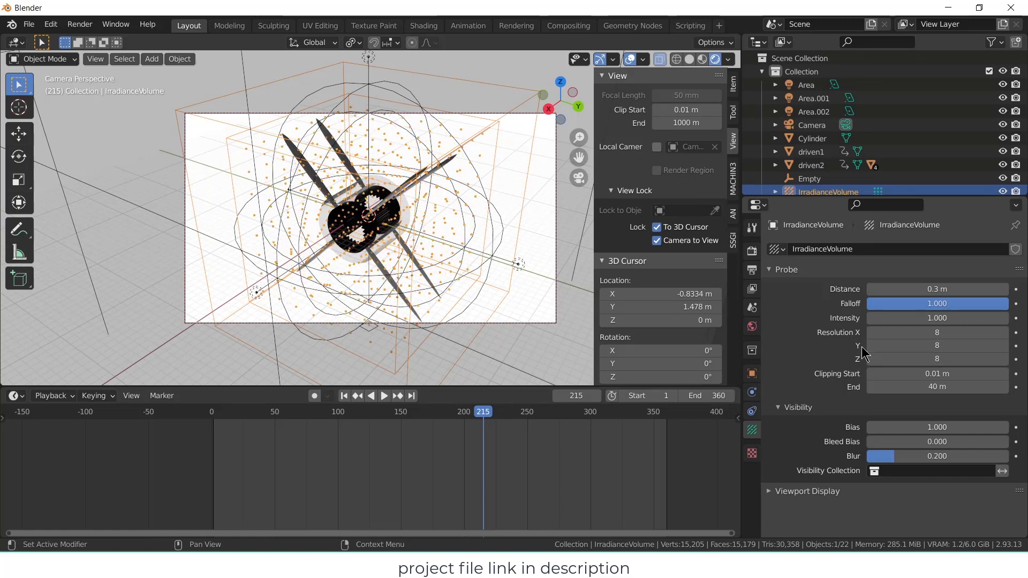
- Set the diffuse bounces to 9 in the indirect lighting render settings and rebake the indirect lighting
left_click(752, 252)
scroll(911, 405, "down", 8)
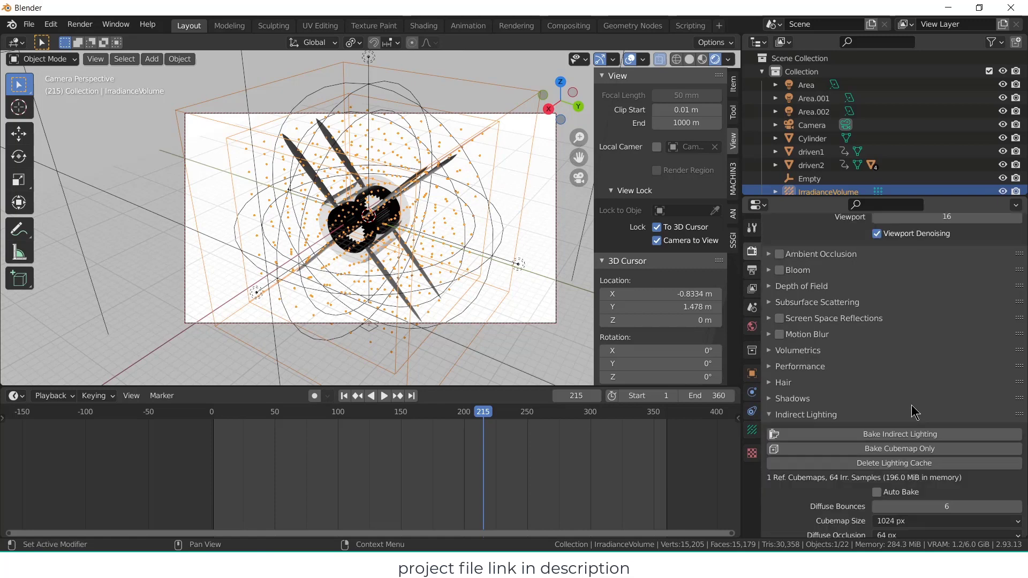
scroll(916, 412, "down", 4)
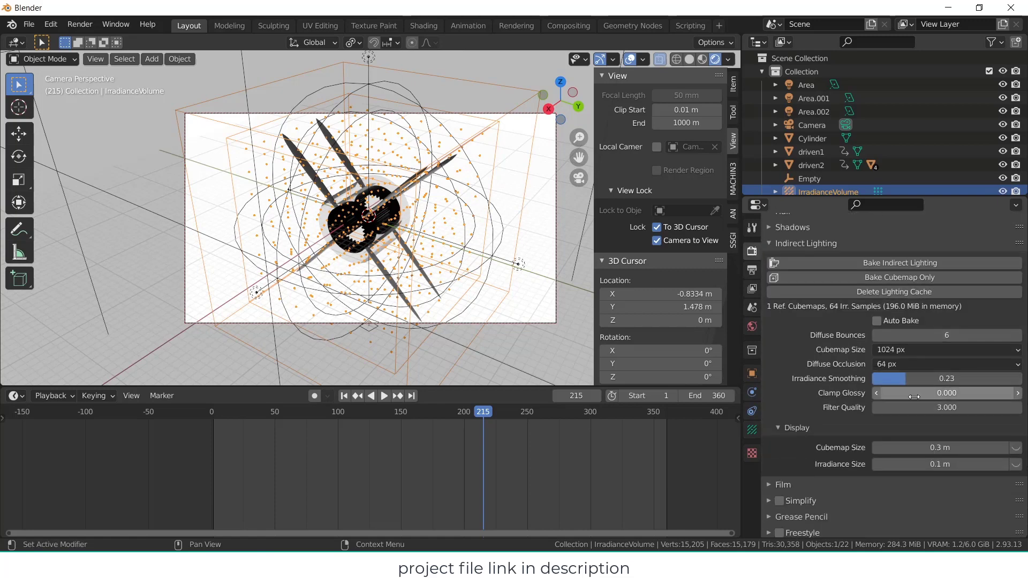
left_click(1019, 335)
left_click(1018, 335)
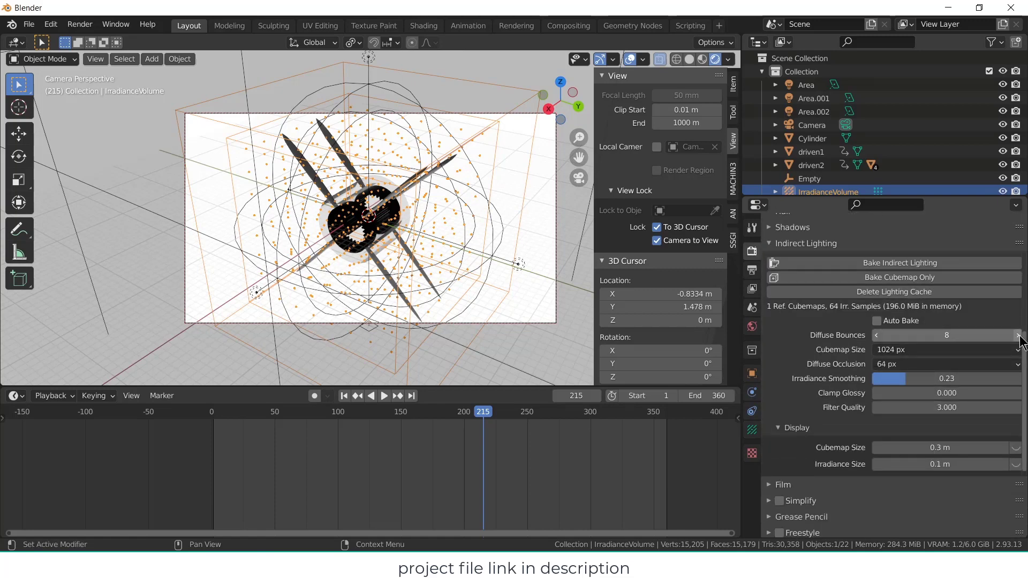
left_click(1019, 335)
scroll(938, 356, "up", 2)
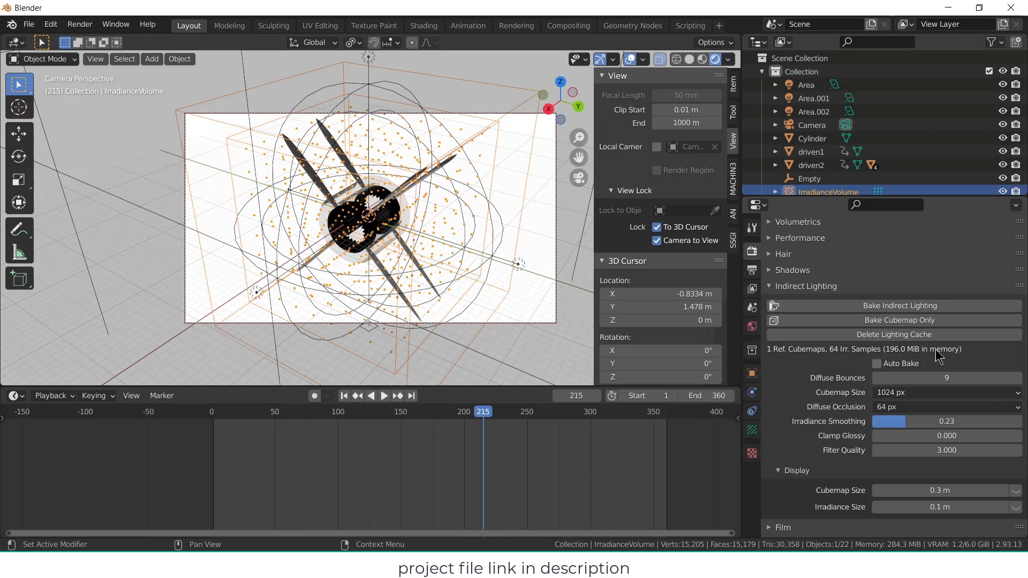
left_click(912, 308)
- Hide the viewport overlays so only the propeller mechanism shows in material preview
scroll(914, 300, "up", 4)
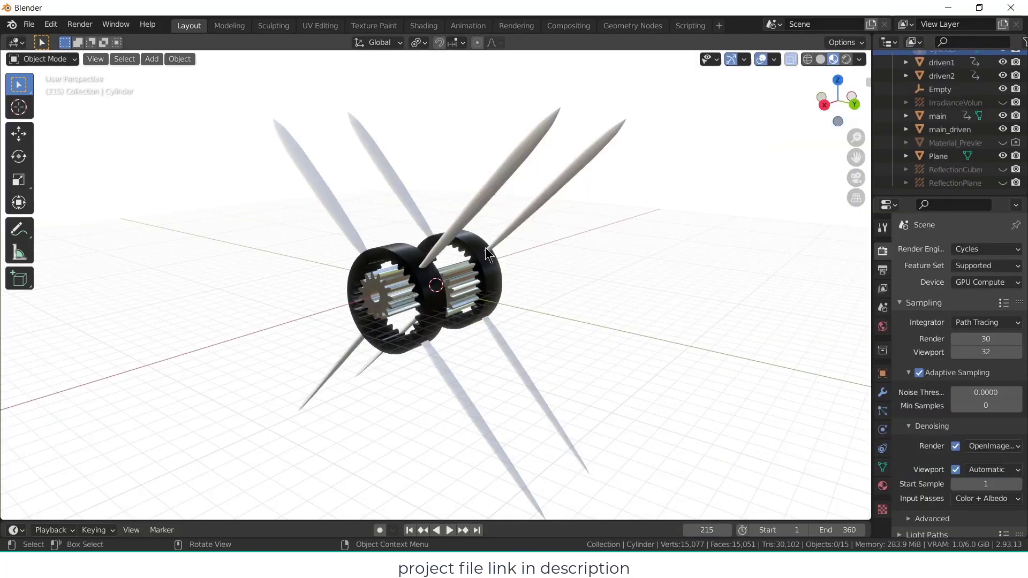
mouse_move(486, 253)
middle_mouse_down()
mouse_move(455, 233)
mouse_move(495, 259)
mouse_move(475, 253)
middle_mouse_up()
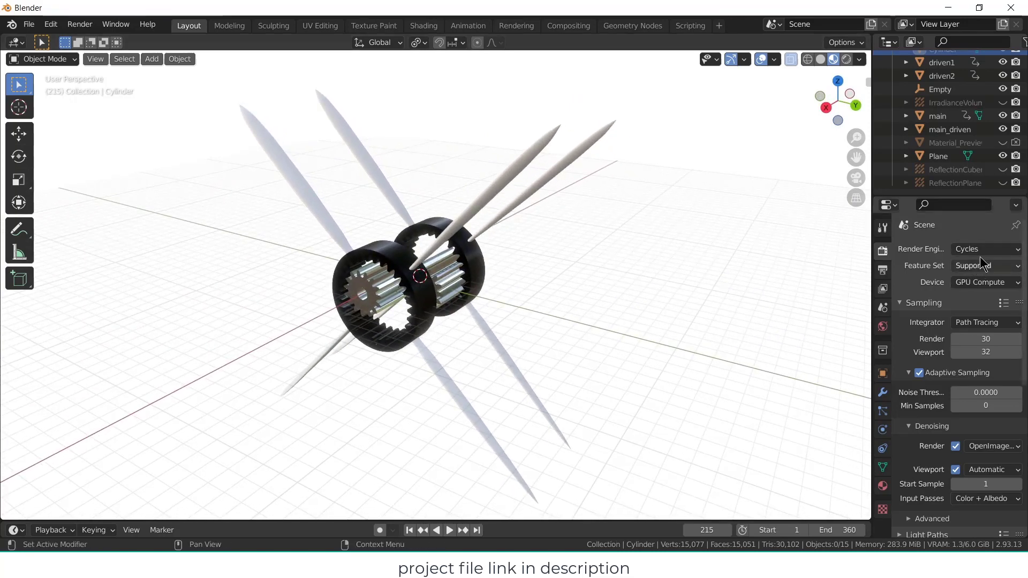
mouse_move(543, 280)
middle_mouse_down()
mouse_move(513, 268)
mouse_move(531, 278)
middle_mouse_up()
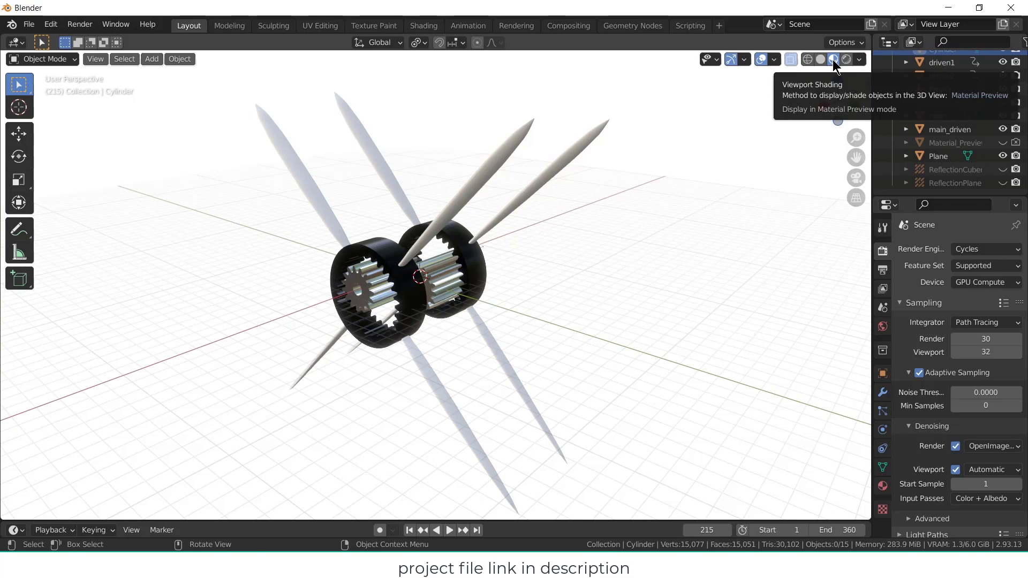
scroll(363, 291, "up", 3)
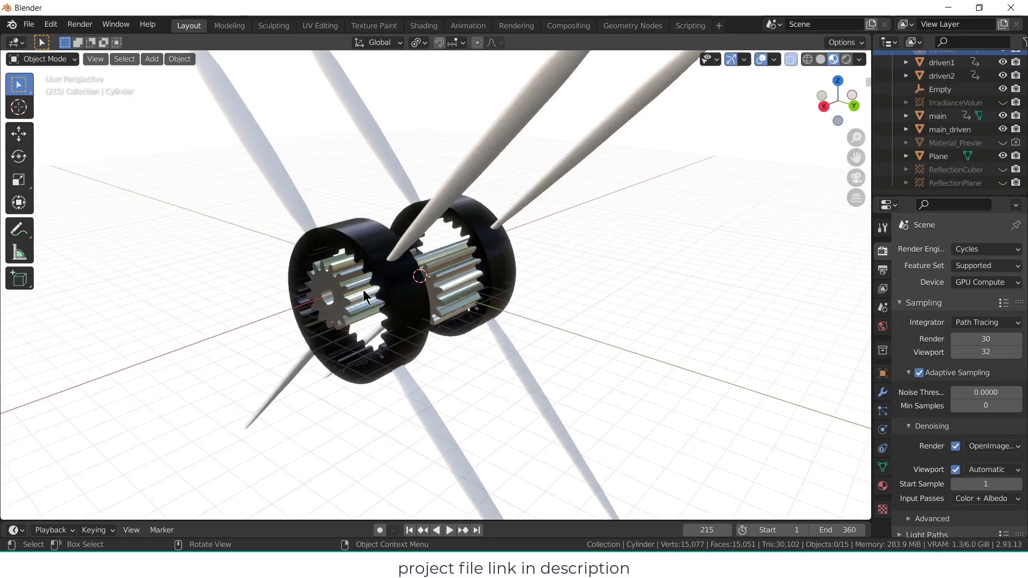
scroll(363, 291, "down", 3)
mouse_move(457, 298)
middle_mouse_down("shift")
mouse_move(459, 287)
mouse_move(471, 293)
middle_mouse_up("shift")
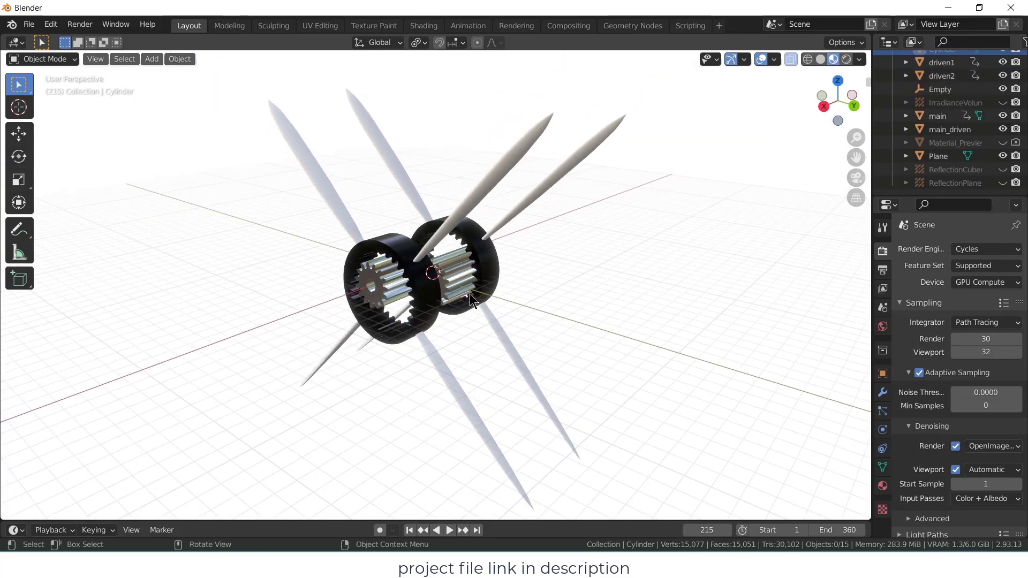
left_click(761, 59)
middle_click_drag(519, 204, 525, 204)
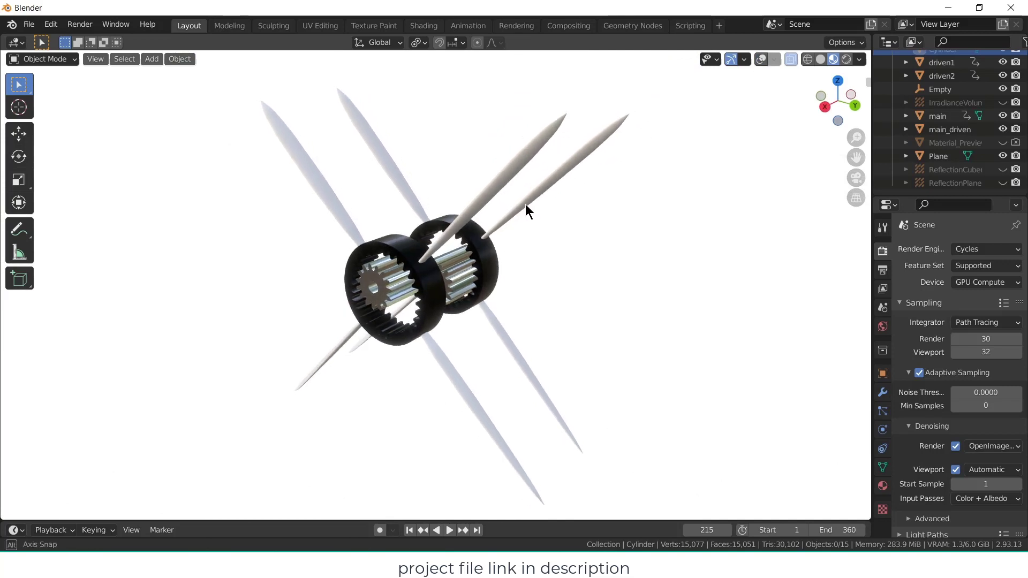
- Play the propeller animation in the viewport, stop it and return to frame 1
left_click(450, 530)
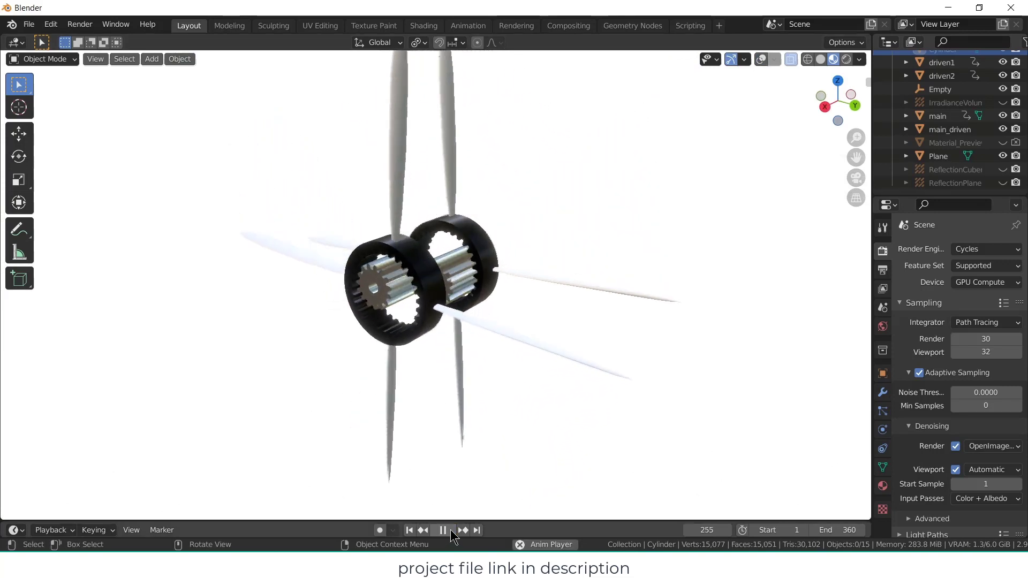
left_click(450, 531)
left_click(410, 530)
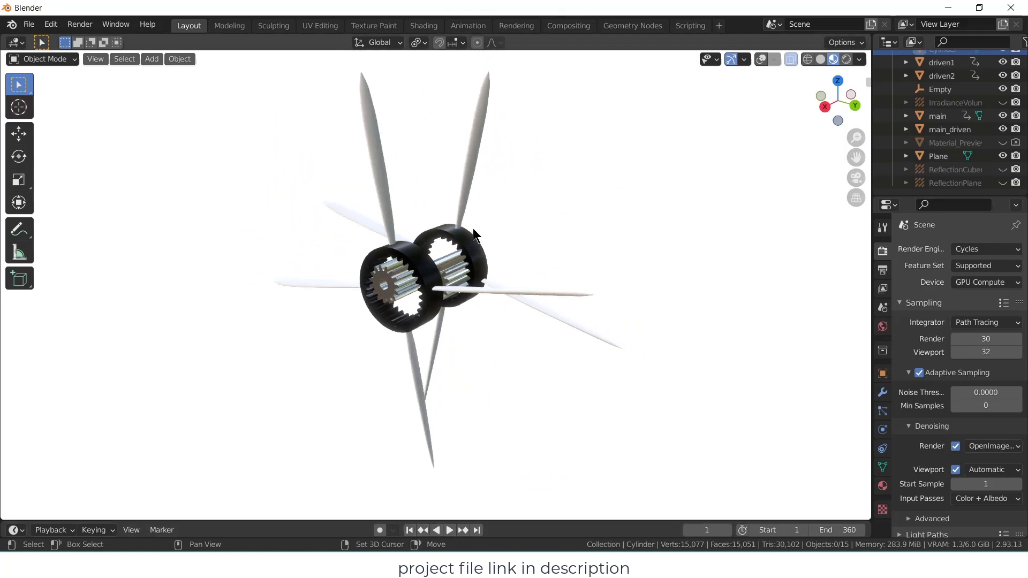
middle_click_drag(474, 229, 467, 237, "shift")
left_click(105, 61)
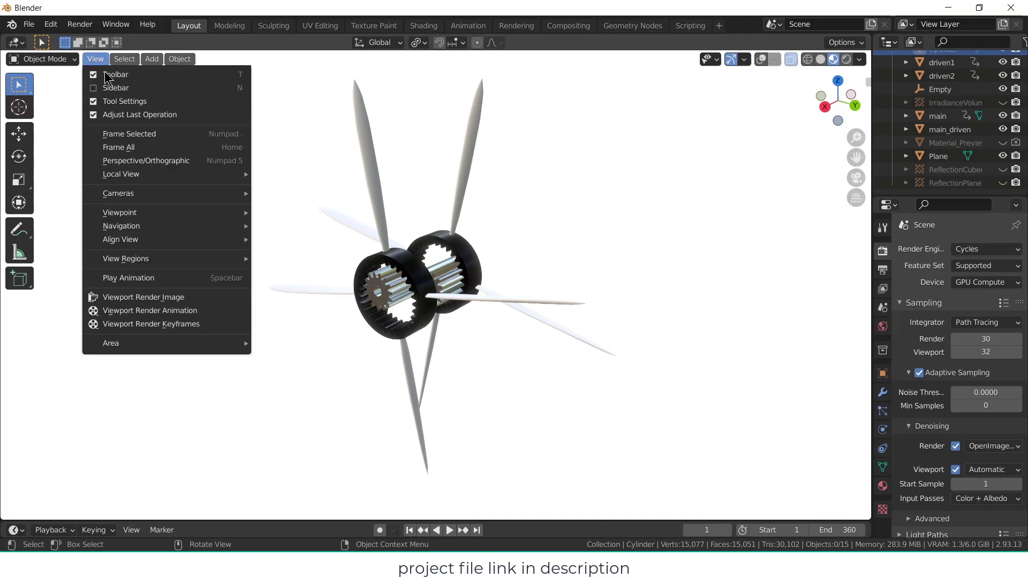
- Set the output file format to FFmpeg Video with an MPEG-4 container
left_click(883, 270)
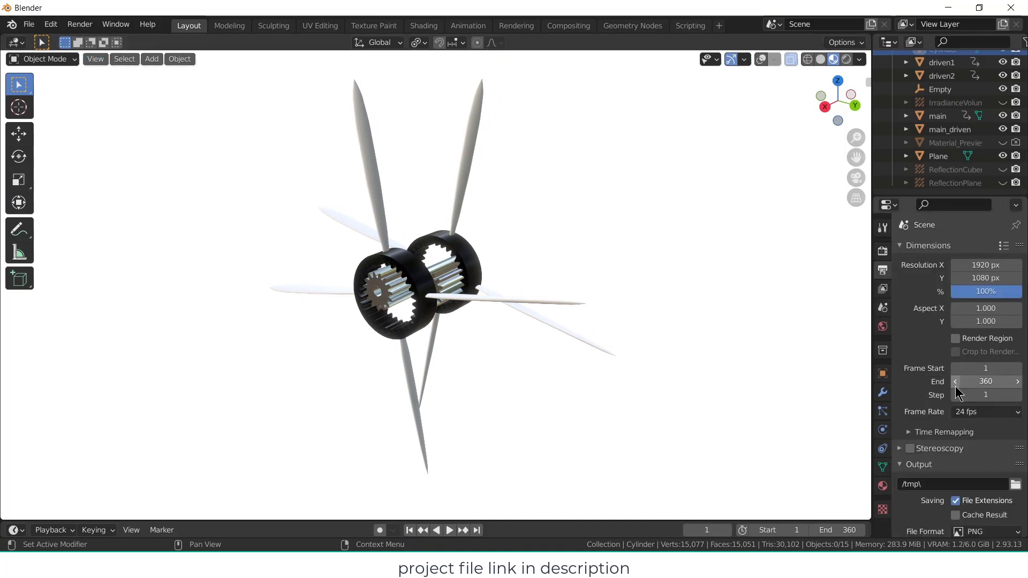
left_click(994, 532)
left_click(979, 459)
scroll(978, 482, "down", 3)
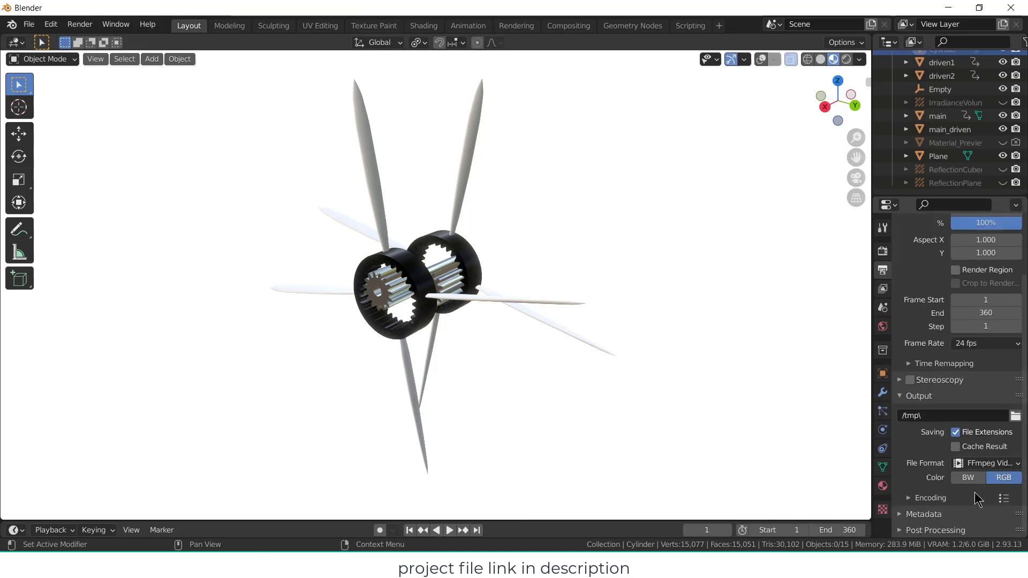
scroll(978, 502, "down", 4)
left_click(993, 410)
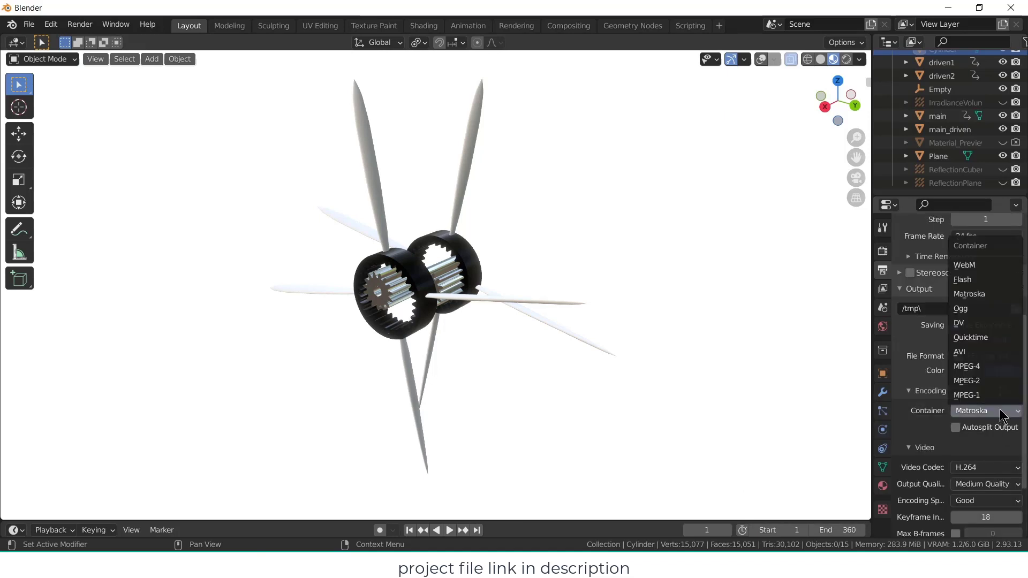
left_click(1000, 369)
scroll(996, 407, "up", 3)
scroll(1007, 482, "down", 4)
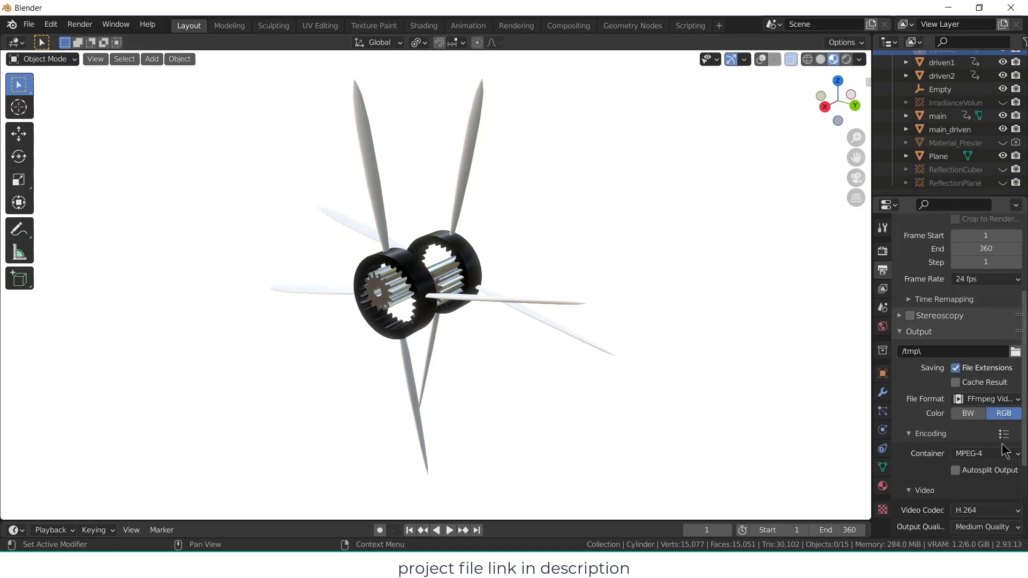
- Set the video encoding keyframe interval to 24
left_click(1009, 495)
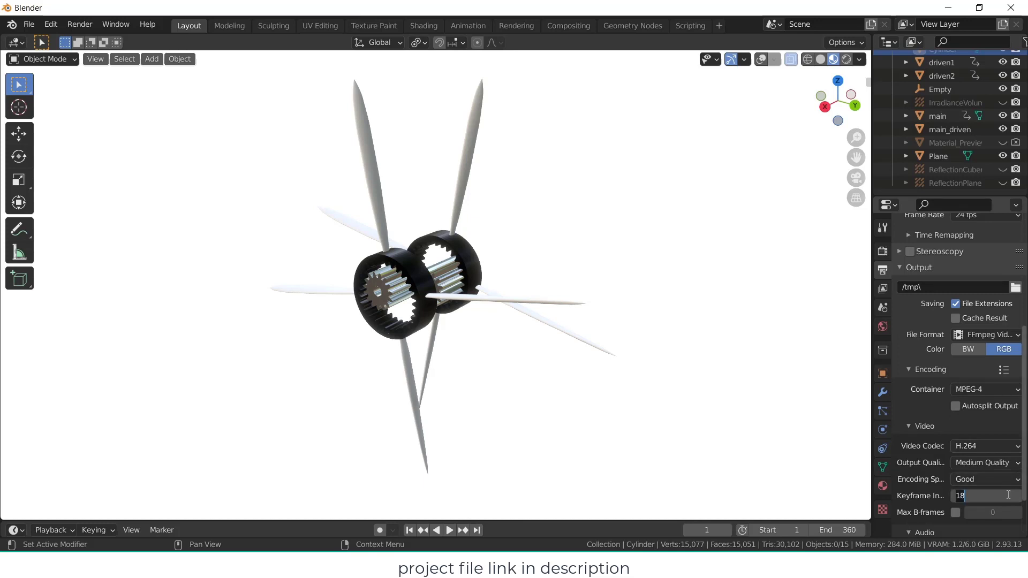
key("Return")
scroll(1008, 498, "down", 3)
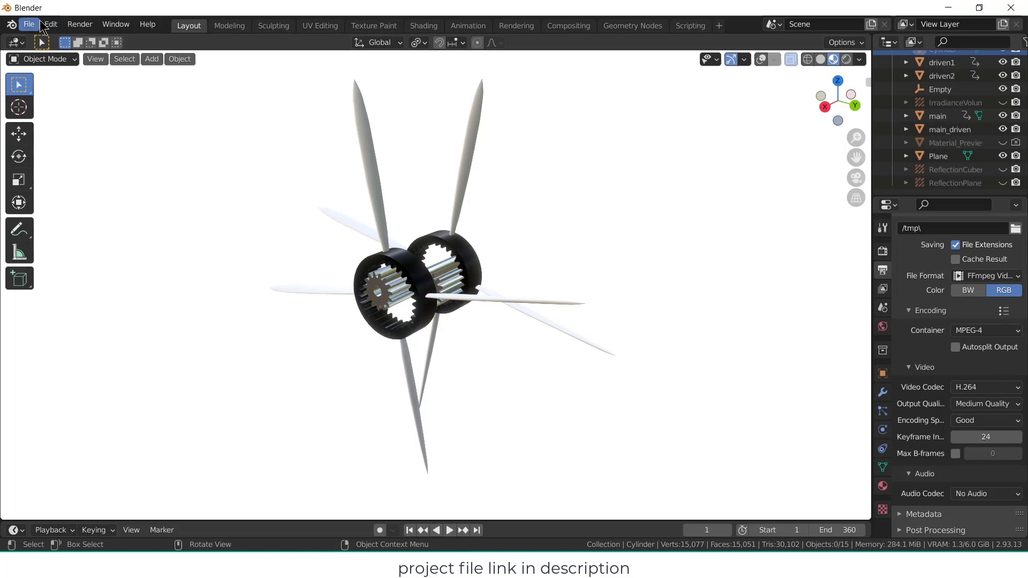
- Start a viewport render of the full animation
left_click(96, 59)
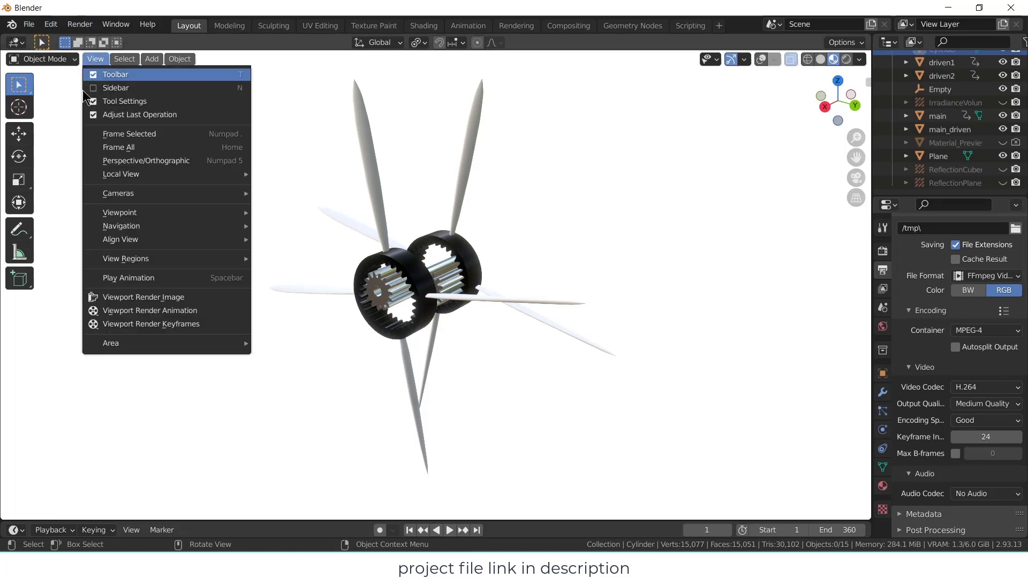
left_click(172, 311)
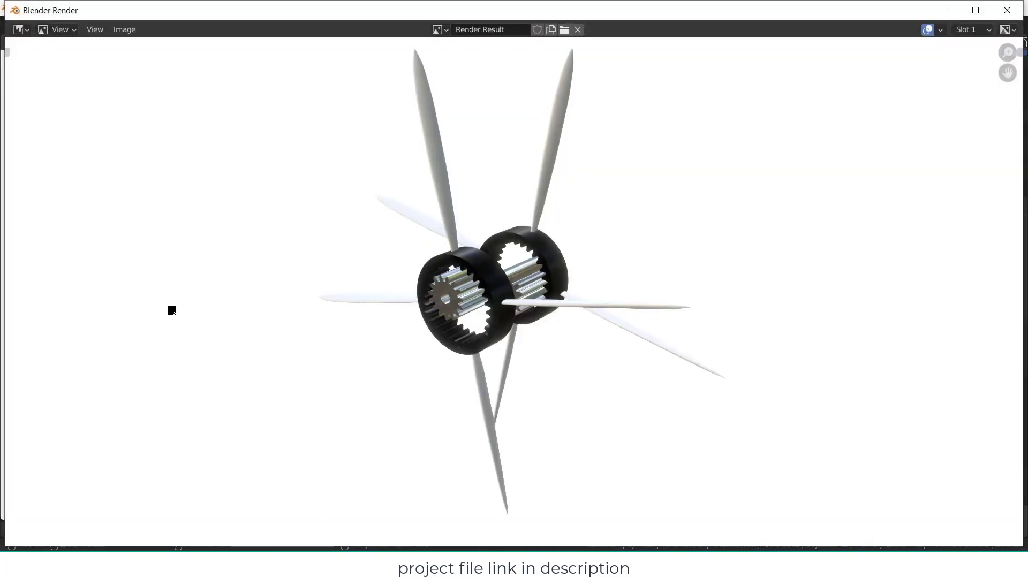